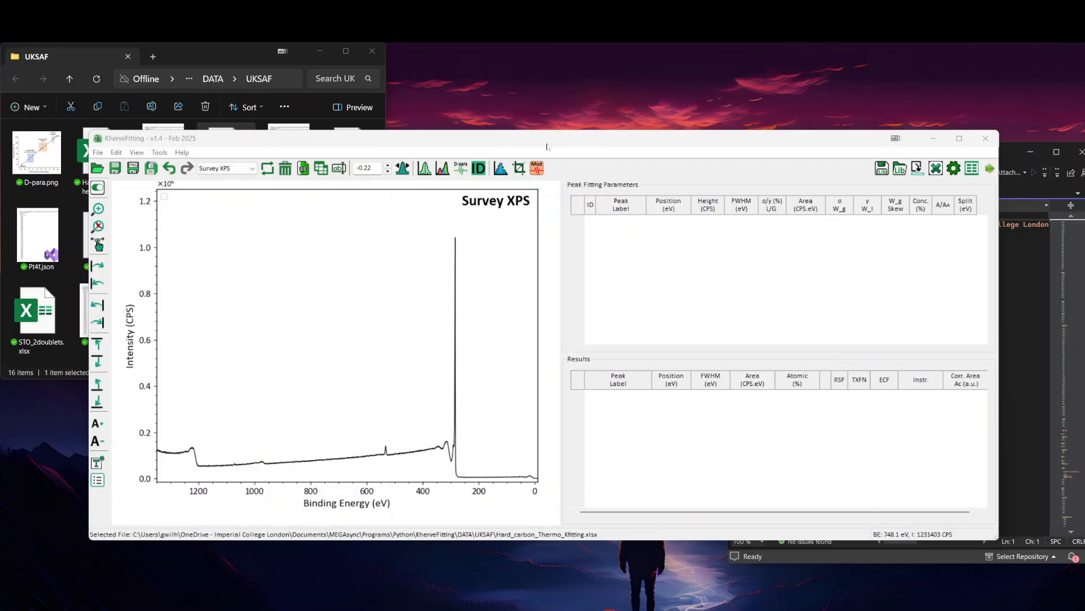
# Step: Examine the weak and strong peaks of the survey spectrum at different intensity scales
pyautogui.moveTo(546, 146); pyautogui.dragTo(552, 138)
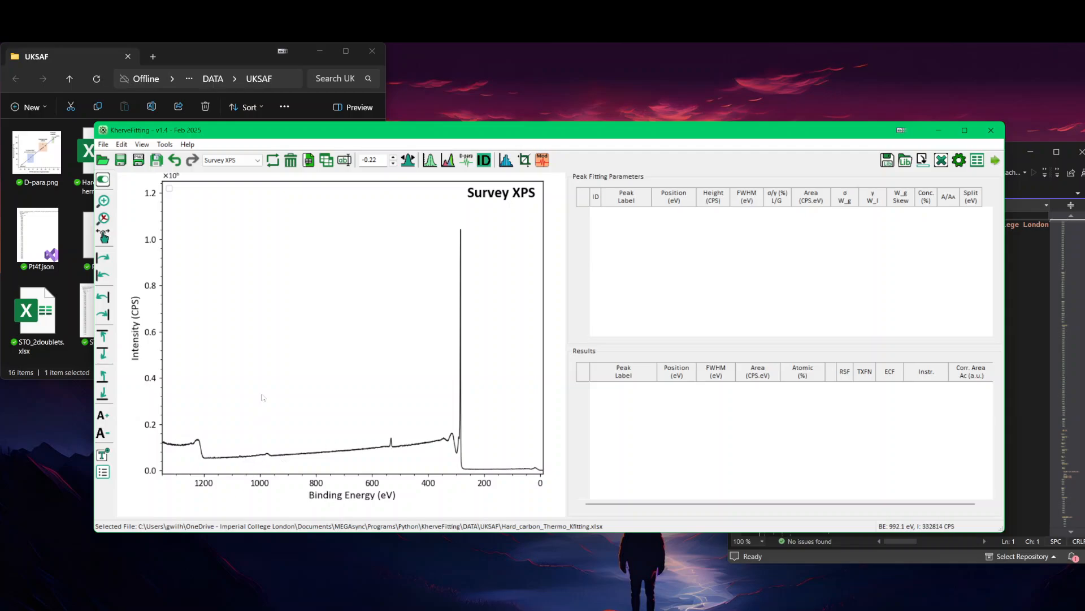
pyautogui.scroll(5, 262, 397)
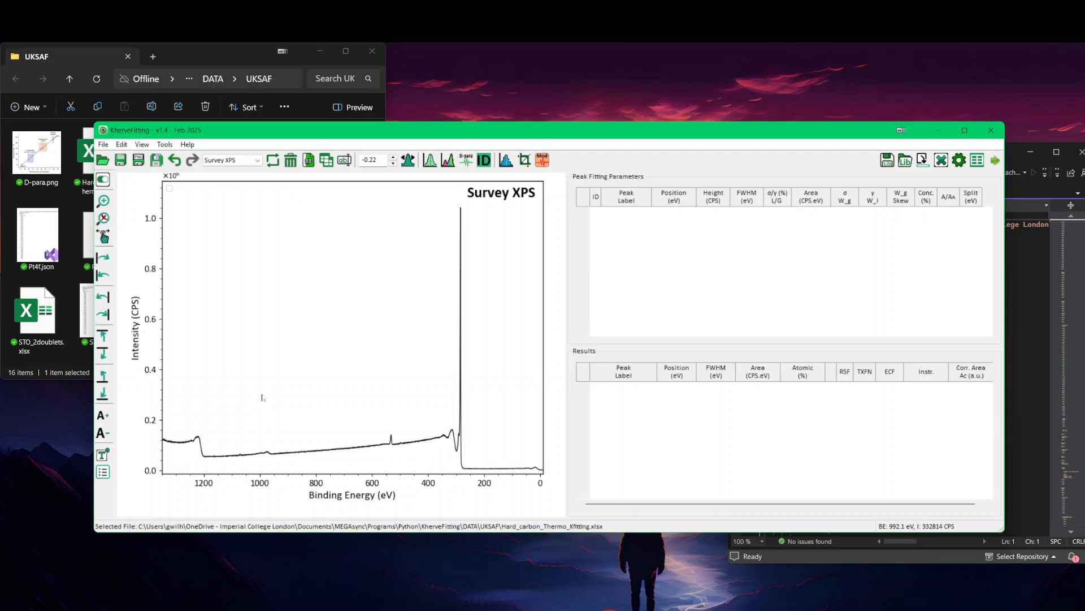
pyautogui.scroll(-3, 262, 397)
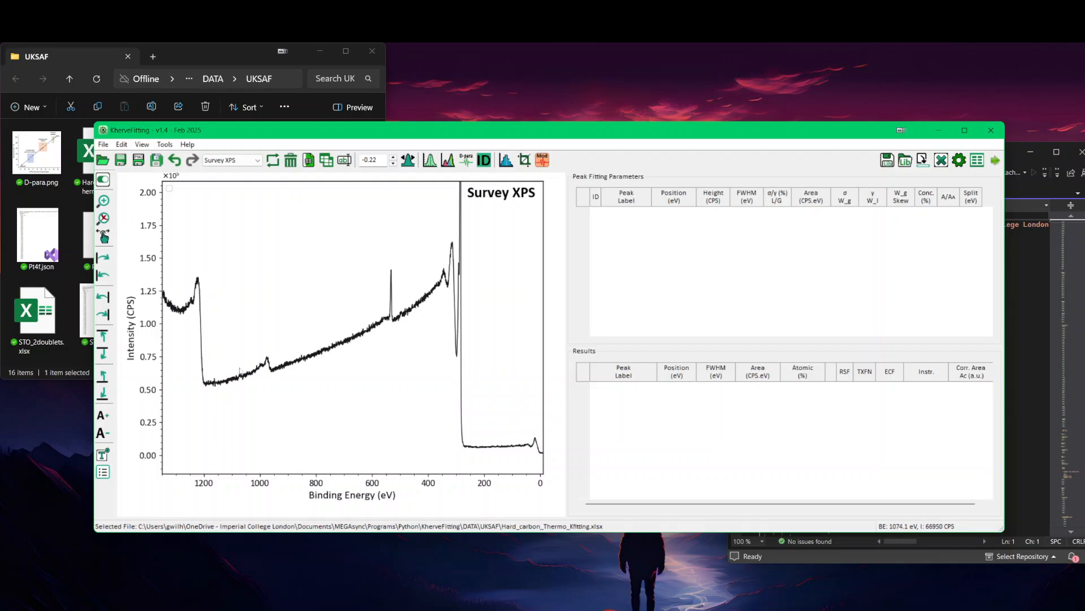
pyautogui.scroll(4, 240, 371)
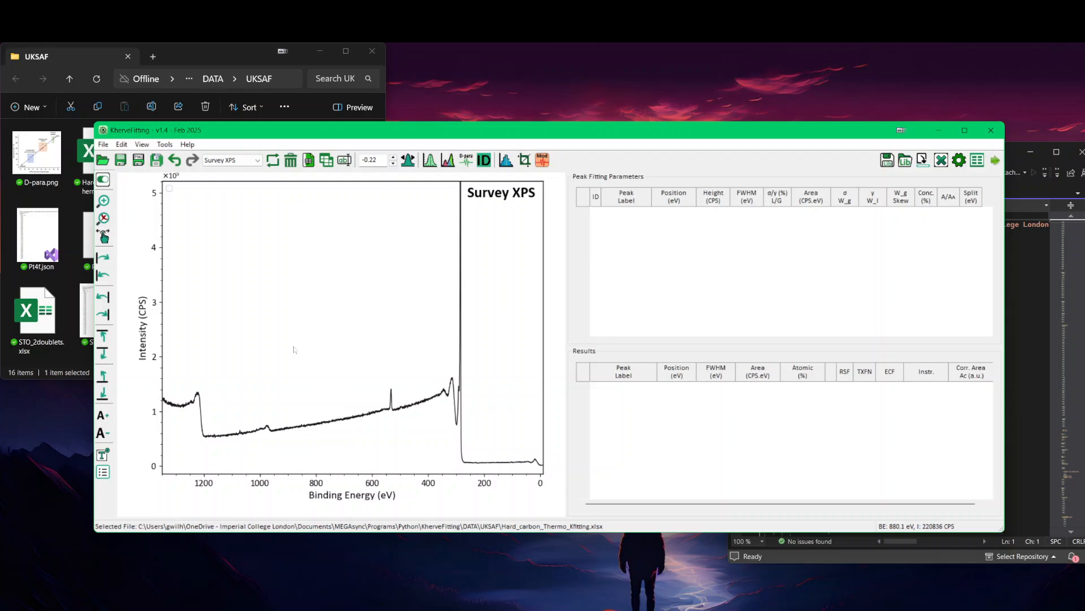
pyautogui.scroll(-6, 294, 349)
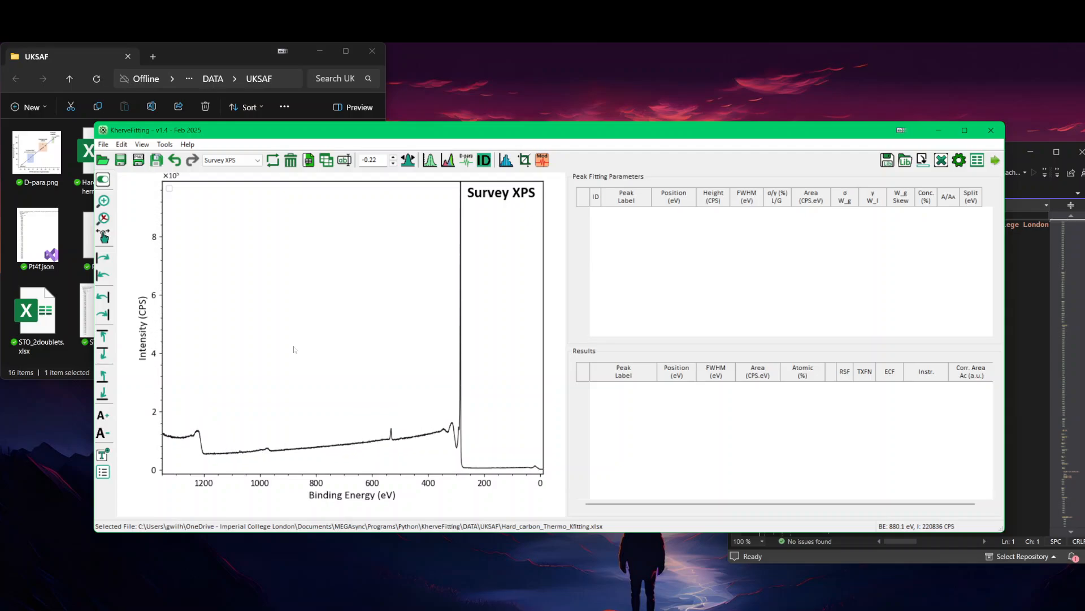
pyautogui.scroll(2, 294, 350)
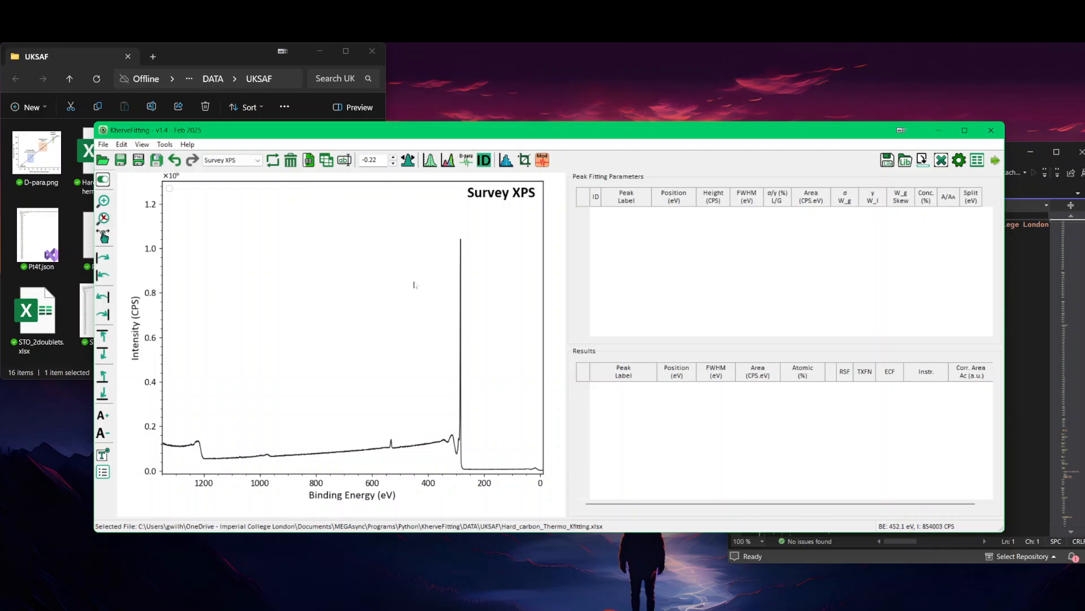
# Step: Start element identification for the survey spectrum and mark the lines of C, O and Na
pyautogui.click(483, 162)
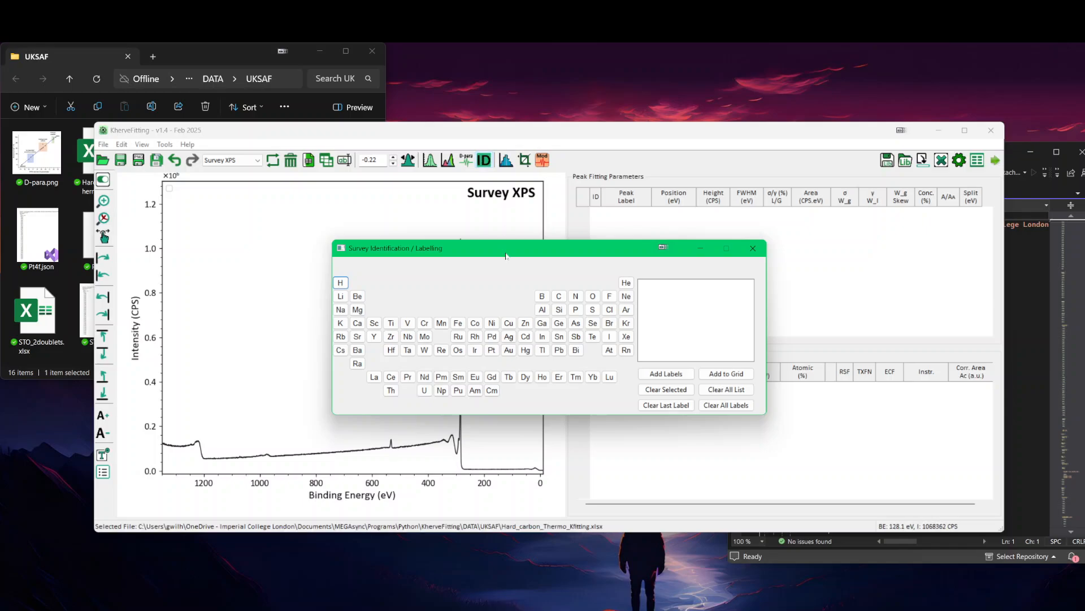
pyautogui.moveTo(509, 248); pyautogui.dragTo(707, 234)
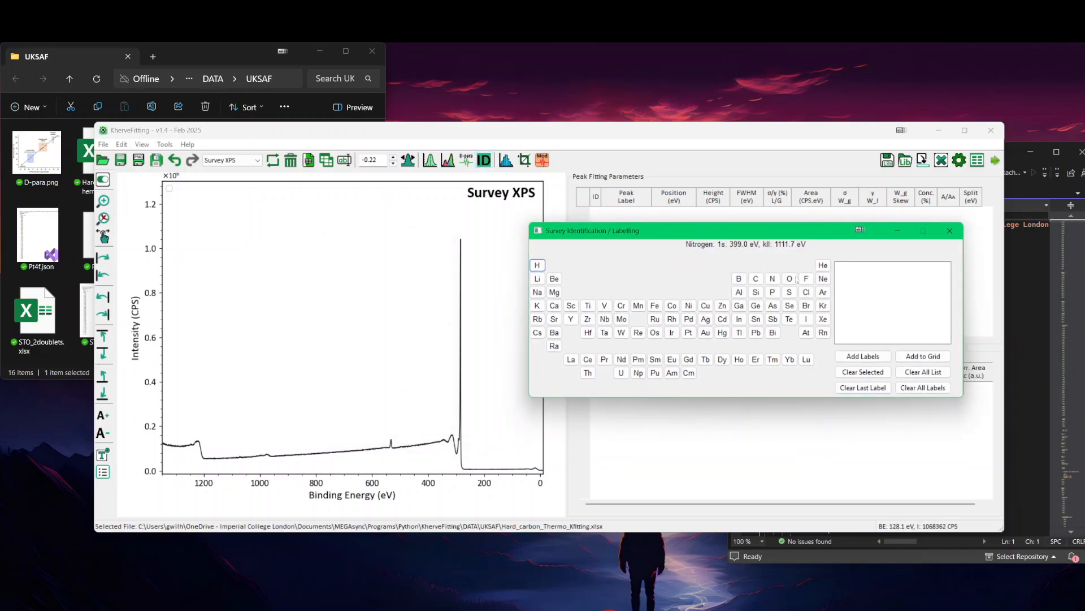
pyautogui.click(755, 278)
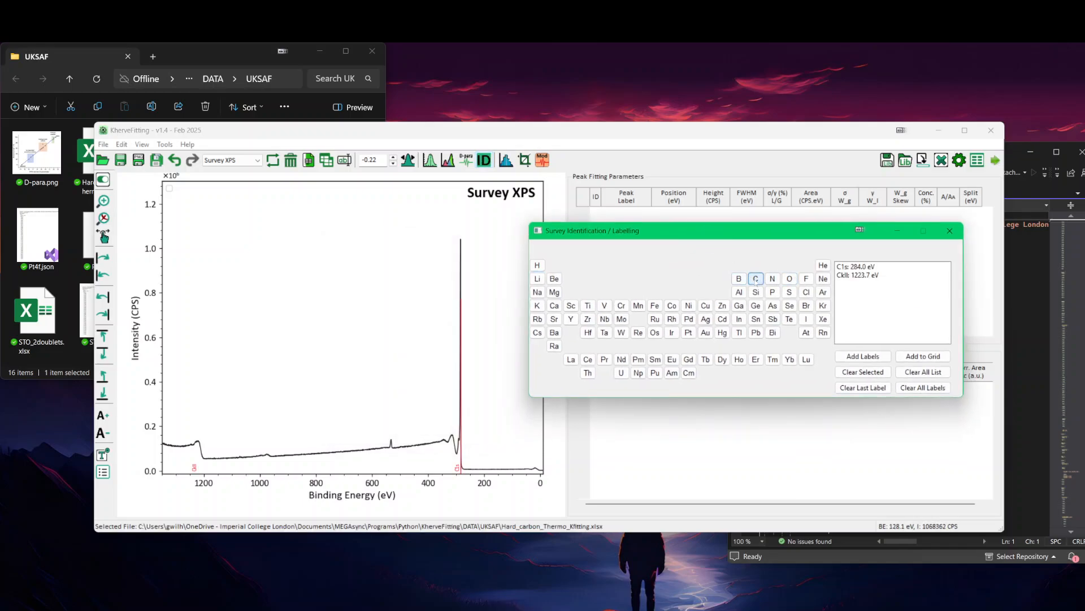
pyautogui.click(790, 279)
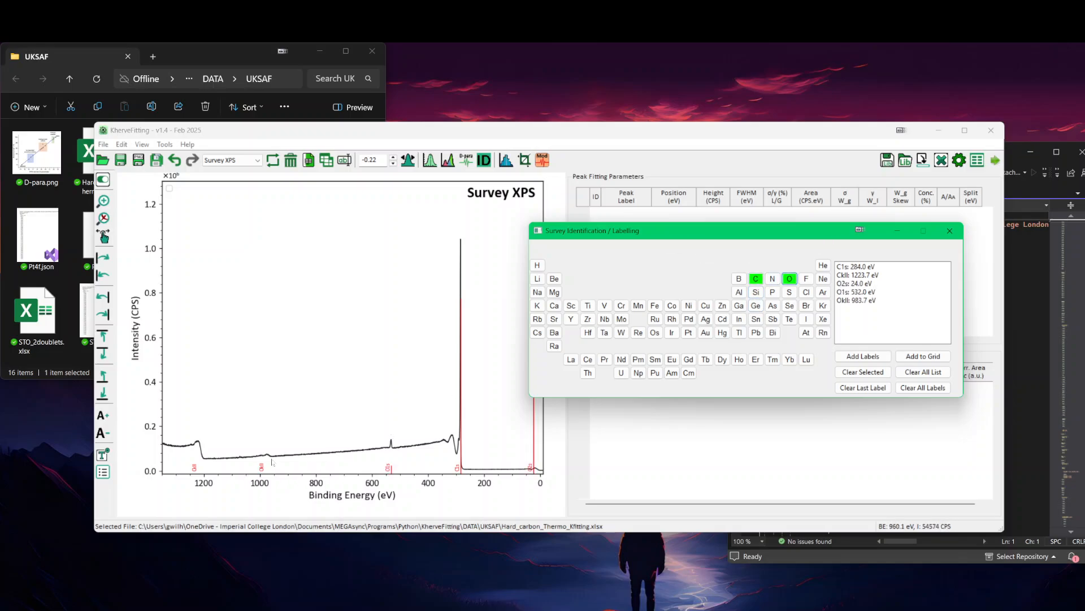
pyautogui.click(537, 291)
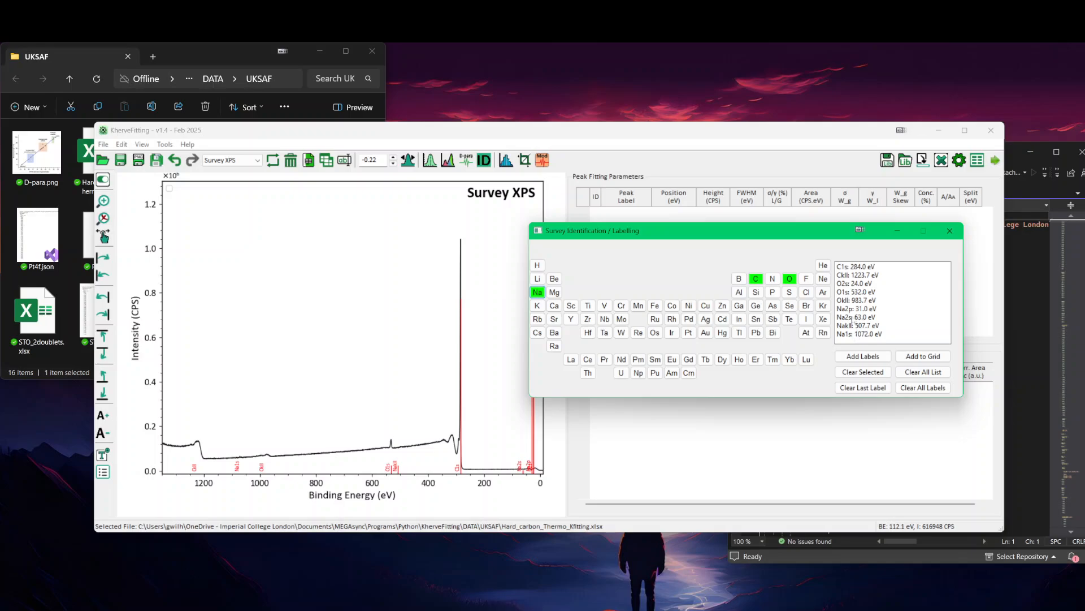
# Step: Label the C1s, C KLL, O2s, O1s, O KLL and Na1s lines on the survey plot, leaving headroom above the C 1s label
pyautogui.moveTo(853, 268); pyautogui.dragTo(854, 284)
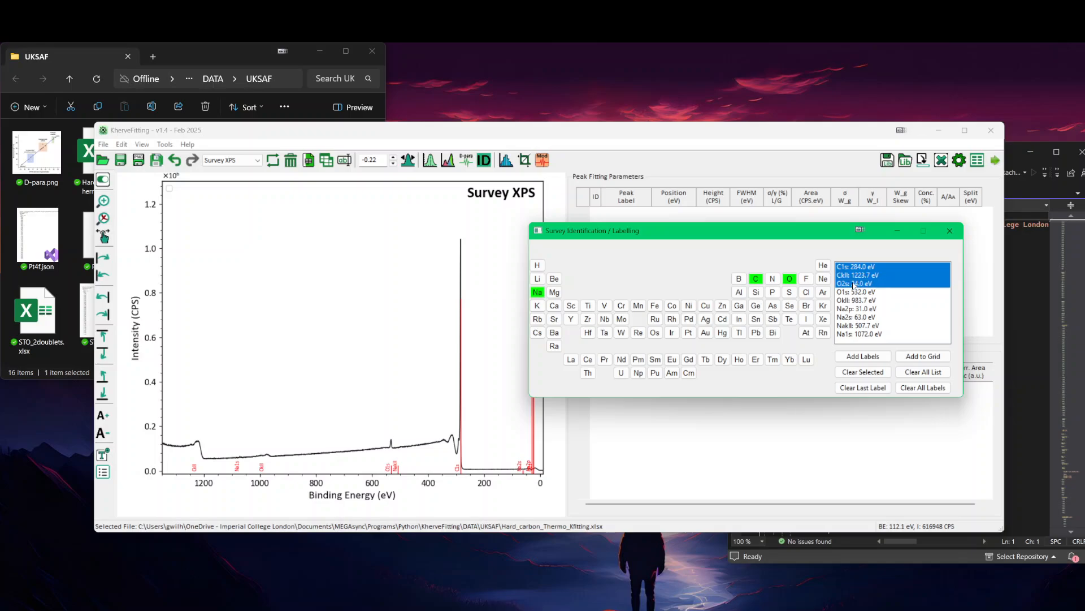
pyautogui.click(859, 292)
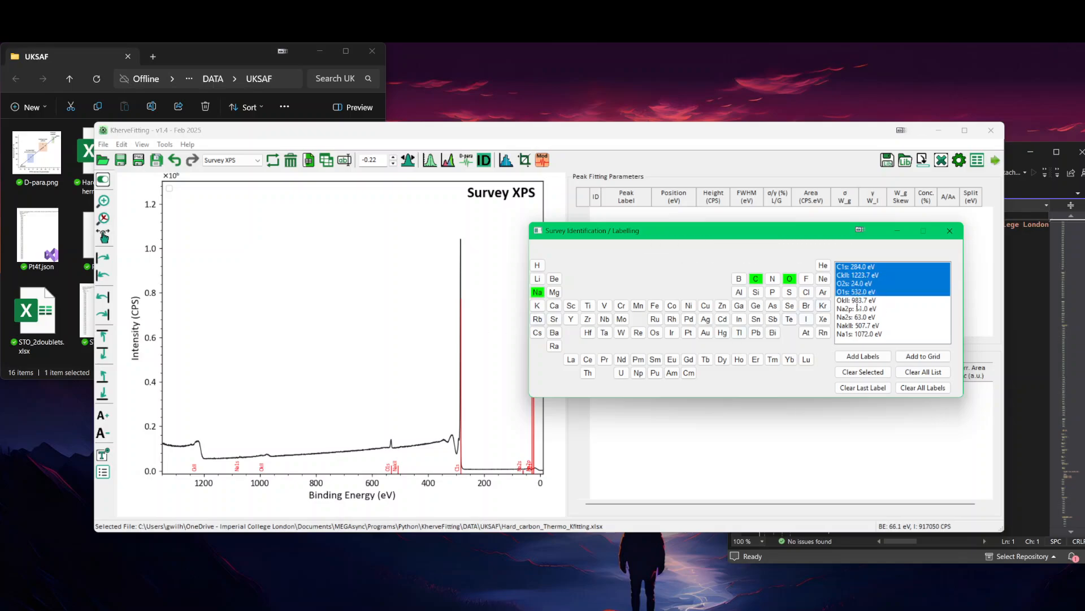
pyautogui.click(858, 301)
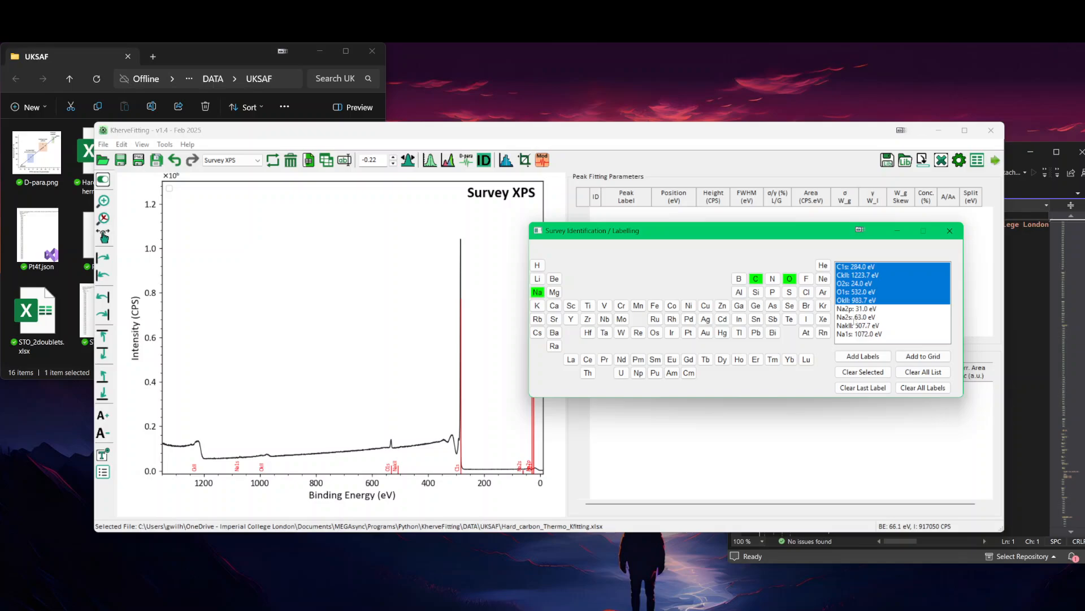
pyautogui.click(865, 335)
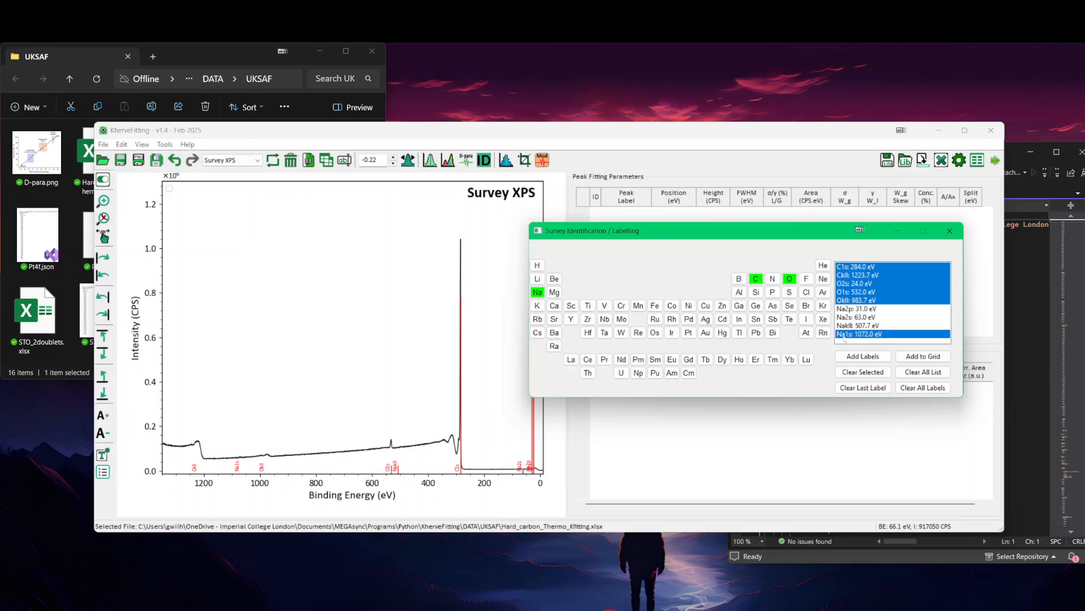
pyautogui.click(868, 357)
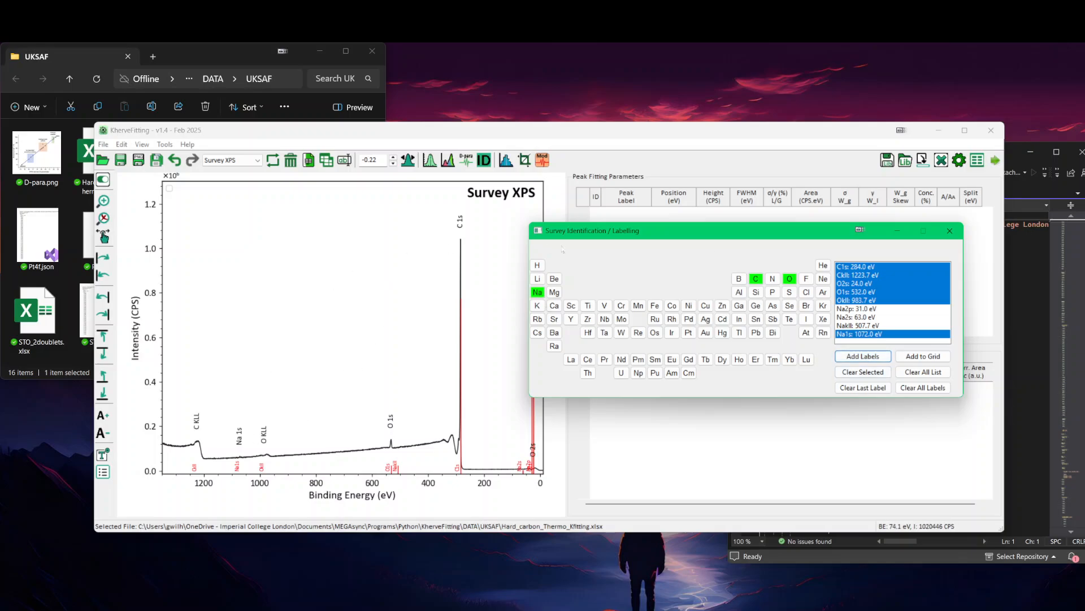
pyautogui.click(949, 231)
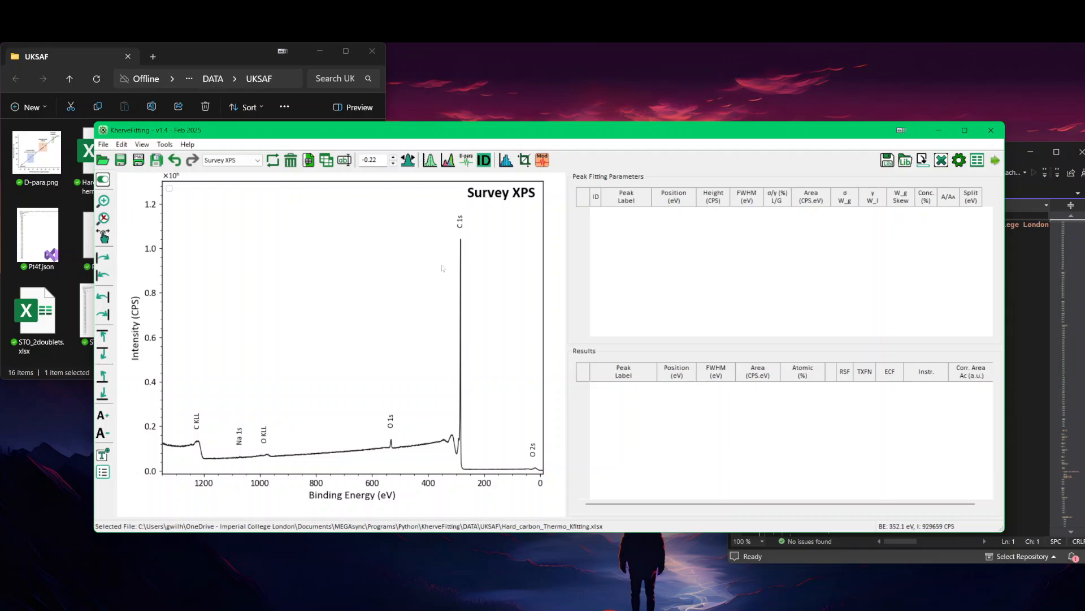
pyautogui.scroll(2, 443, 268)
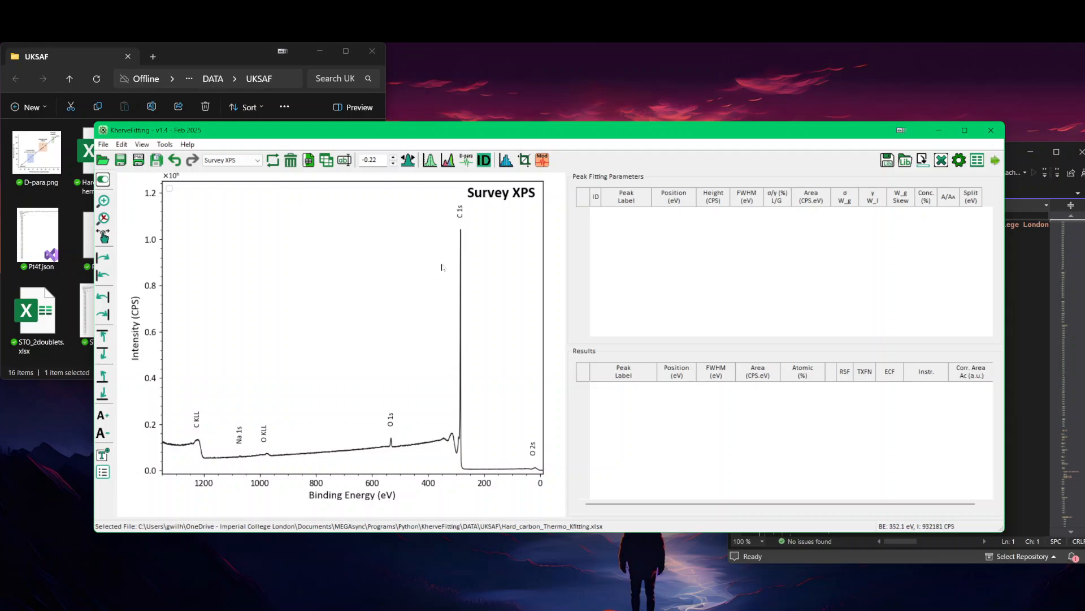
pyautogui.scroll(-5, 443, 267)
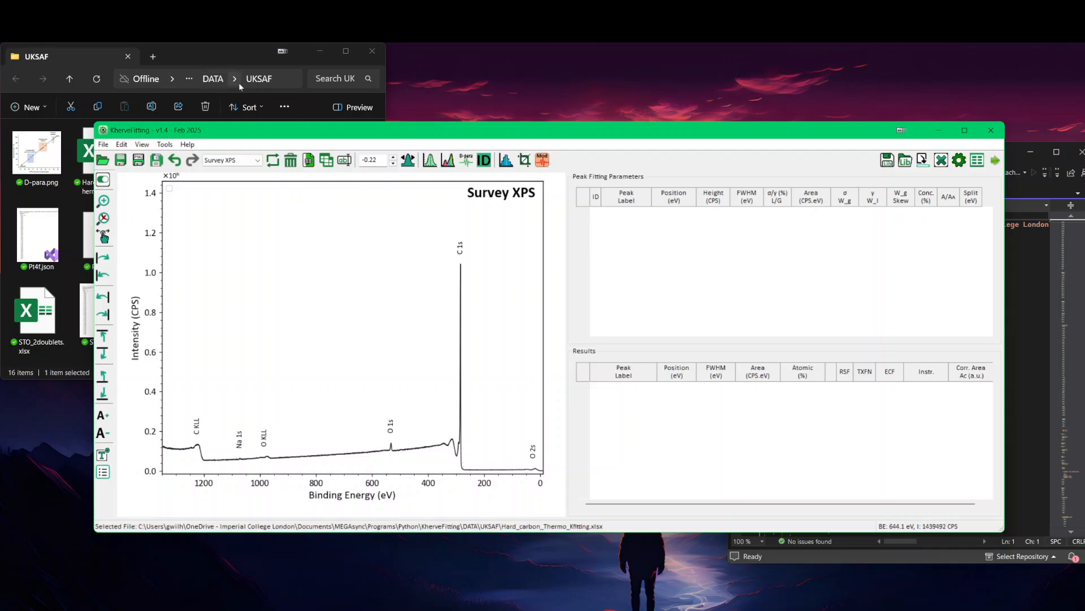
# Step: Open Hard_carbon_Thermo_Kfitting.xlsx in Excel, check its Survey XPS sheet for a plot, and close the workbook
pyautogui.click(225, 59)
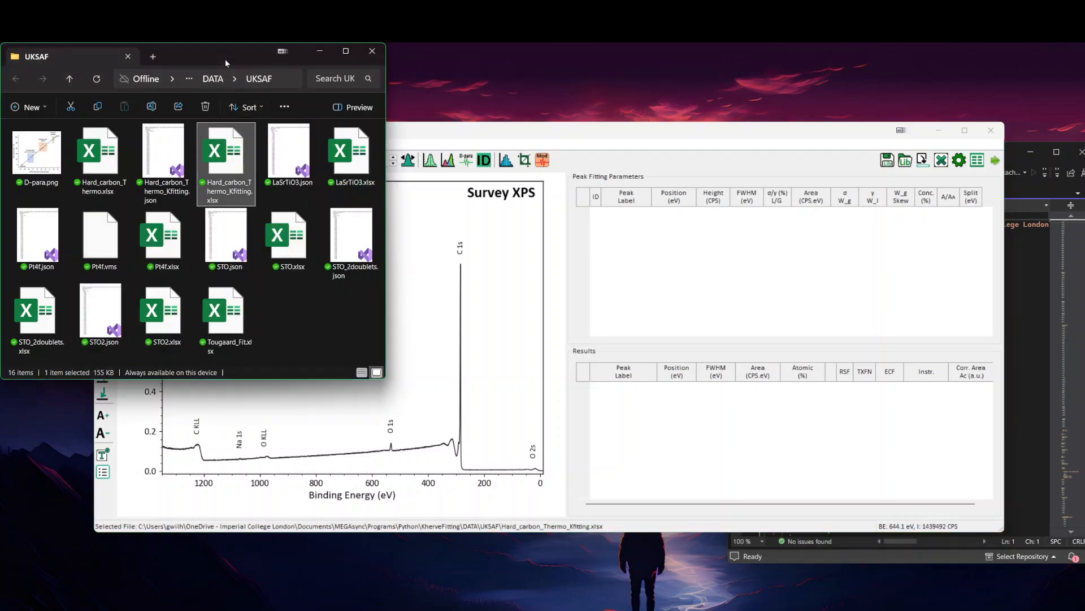
pyautogui.doubleClick(228, 155)
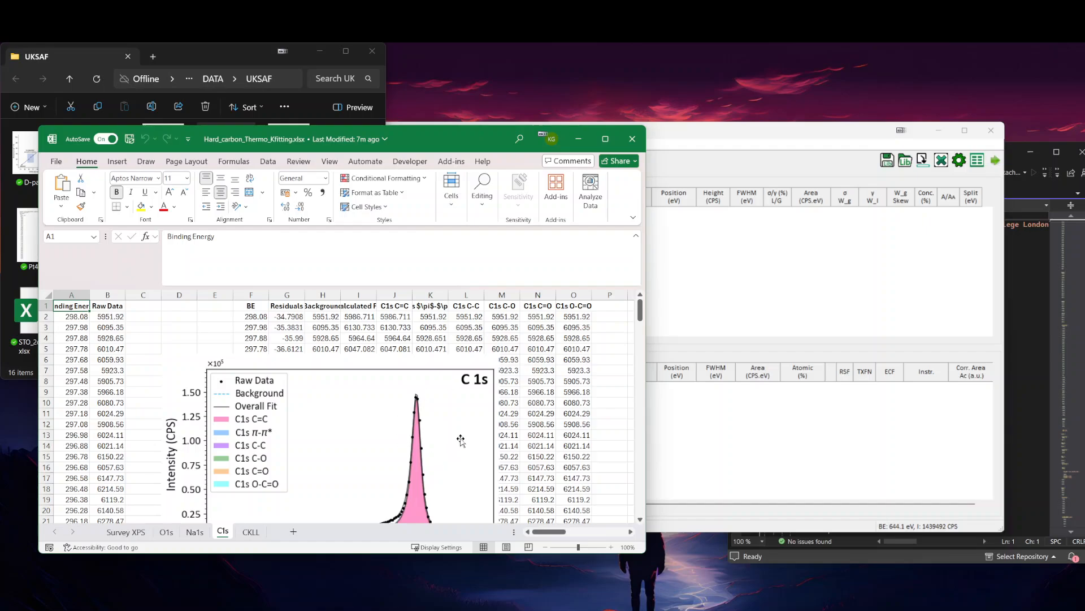
pyautogui.click(125, 531)
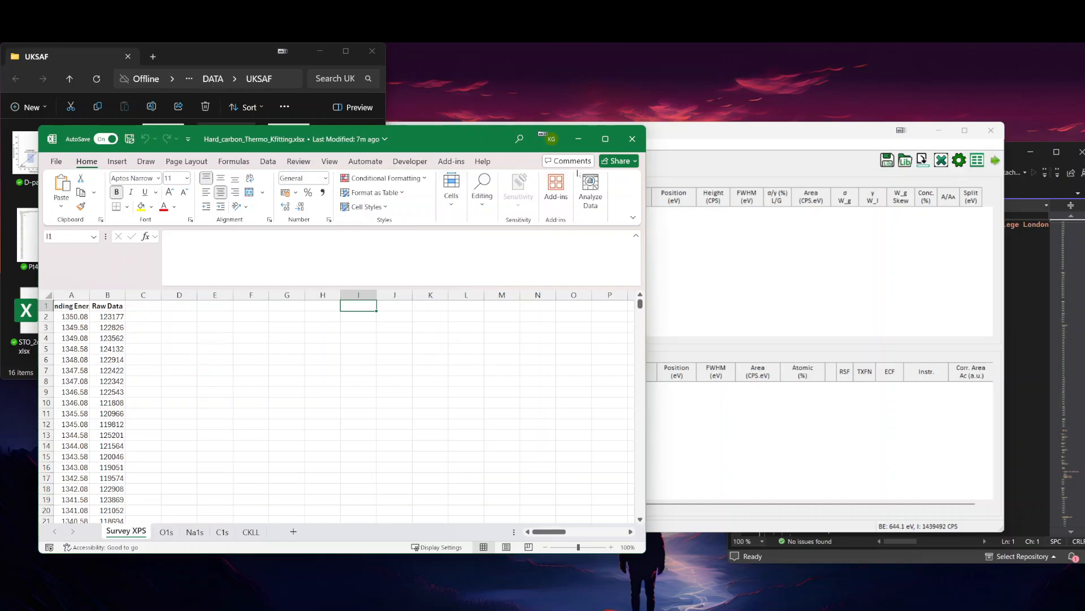
pyautogui.click(632, 139)
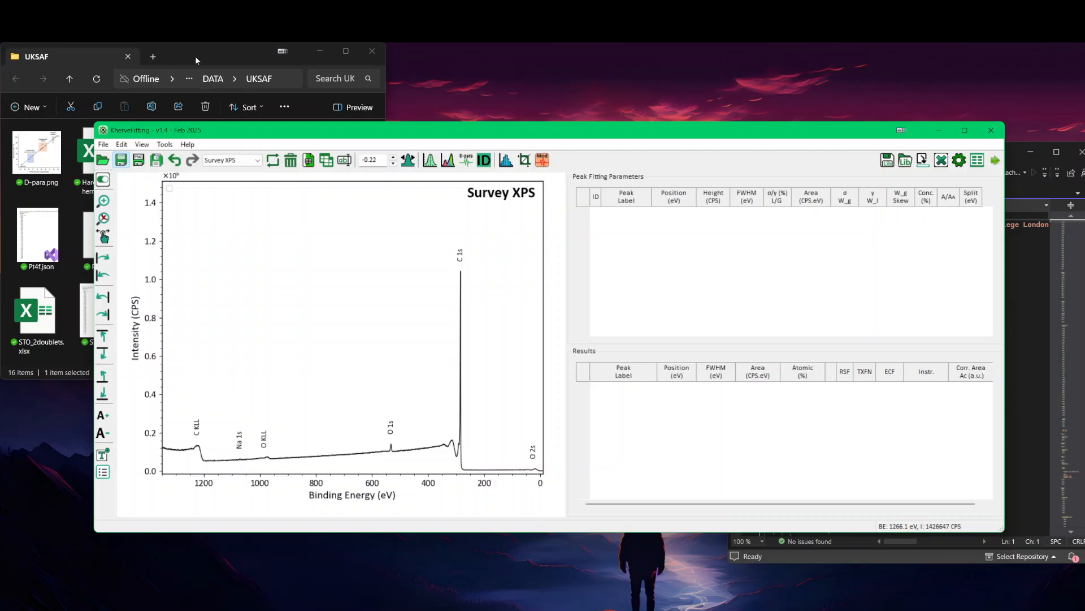
# Step: Reopen Hard_carbon_Thermo_Kfitting.xlsx in Excel, inspect the labelled plot on the Survey XPS sheet, and return to KherveFitting
pyautogui.click(272, 96)
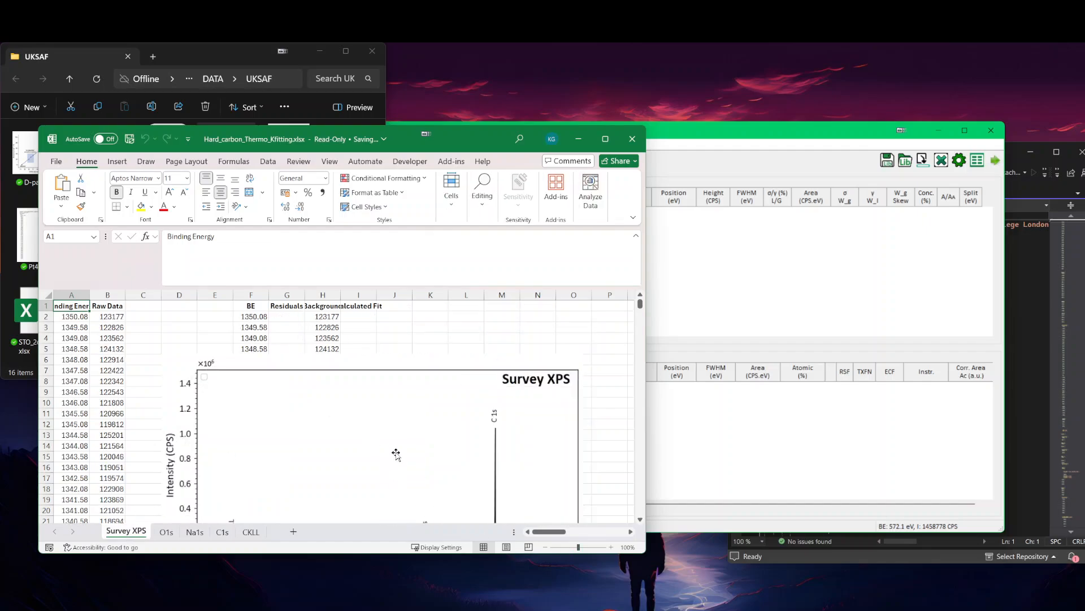
pyautogui.scroll(-2, 395, 443)
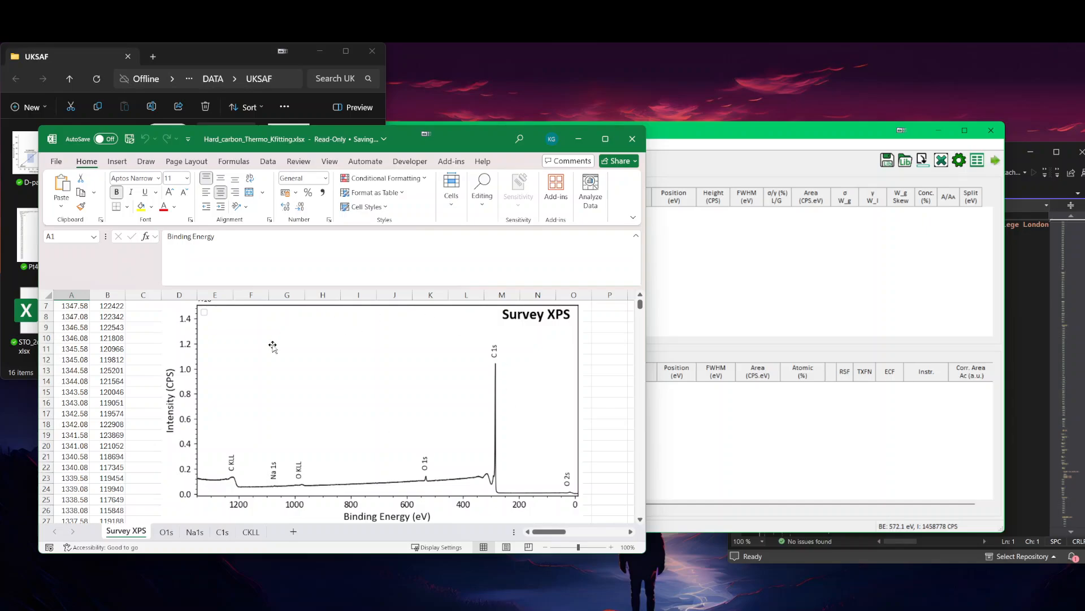
pyautogui.click(633, 139)
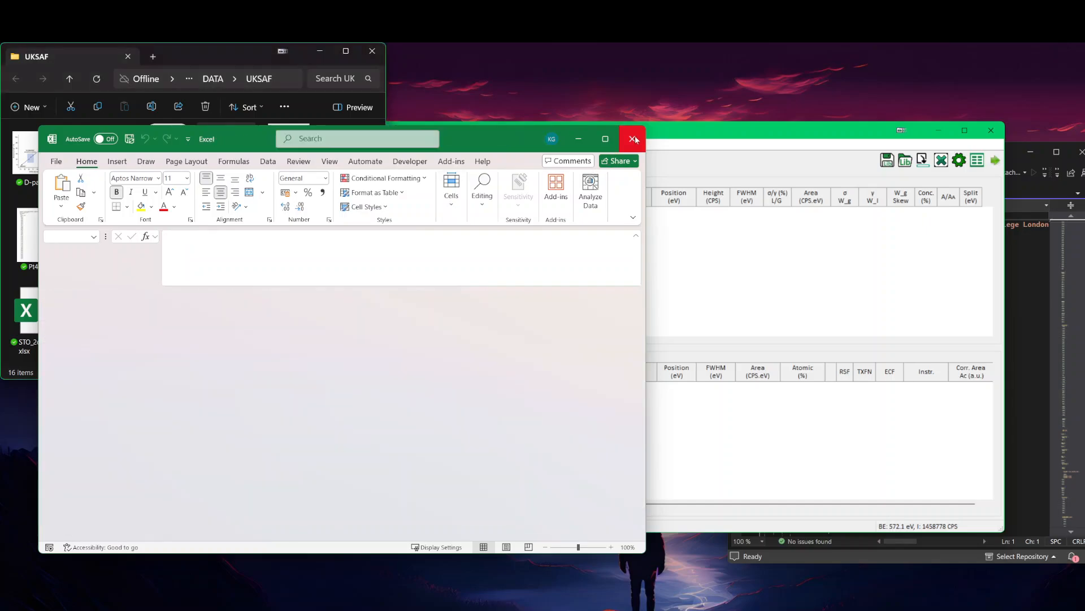
pyautogui.click(521, 134)
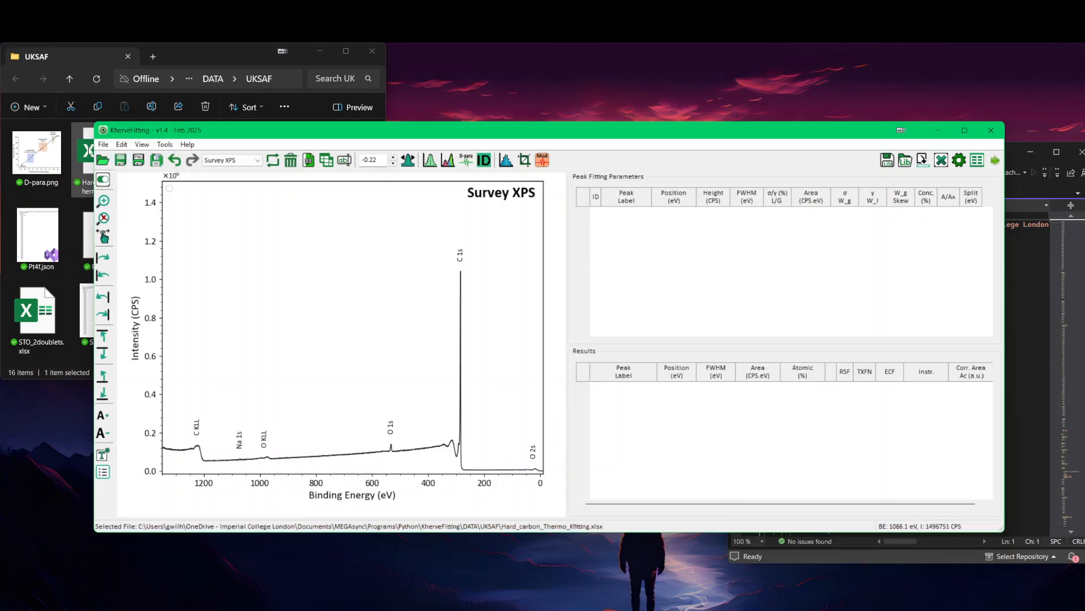
# Step: Review the preferences for saving plots to Excel, Word reports and PNG/SVG/PDF, and close them without changes
pyautogui.click(122, 144)
pyautogui.click(143, 186)
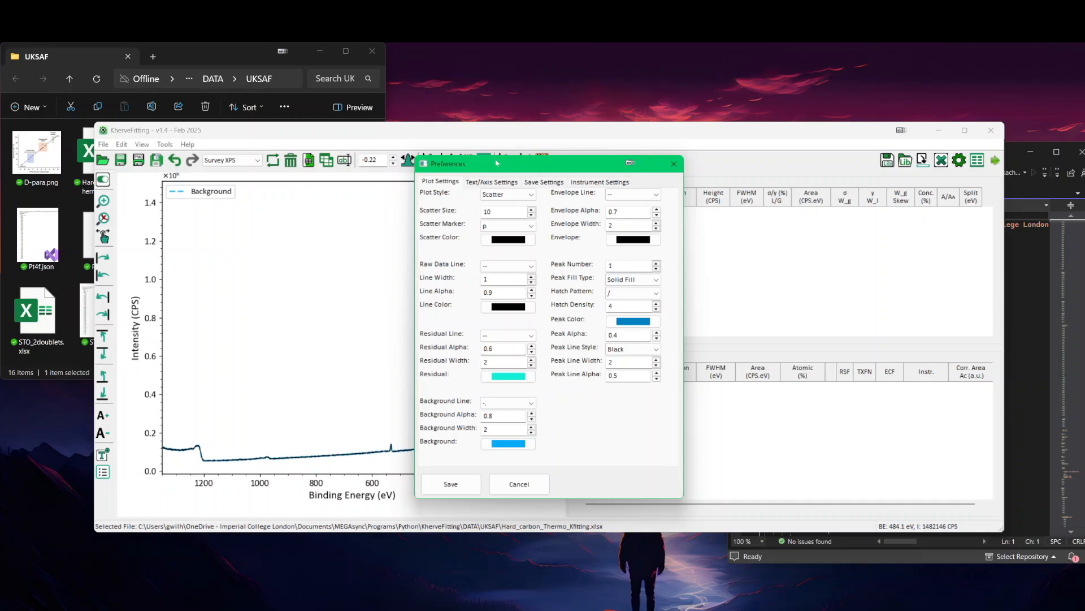
pyautogui.moveTo(497, 163); pyautogui.dragTo(247, 161)
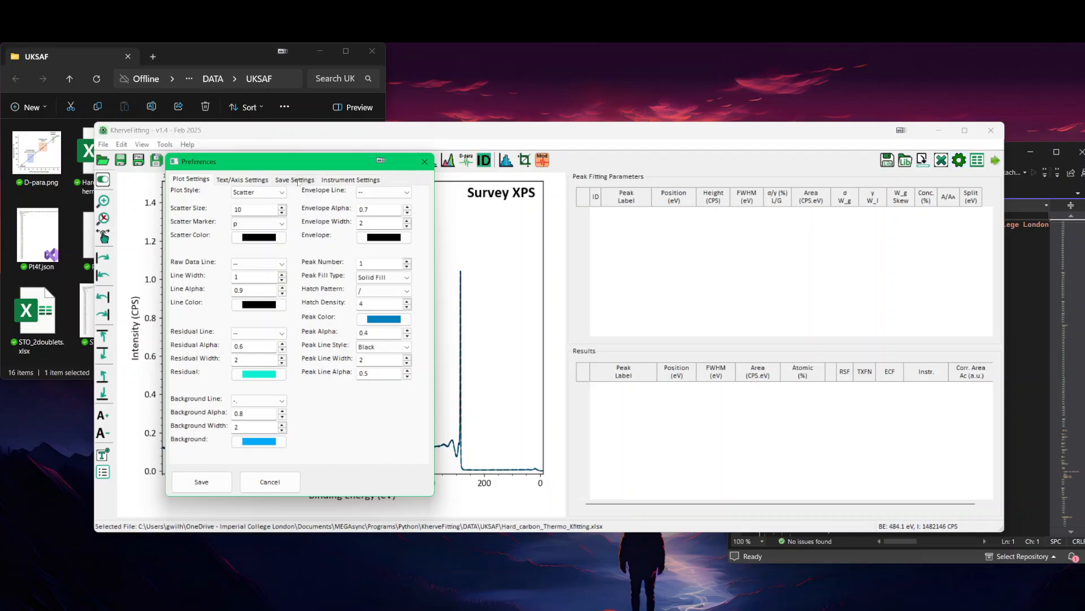
pyautogui.click(122, 147)
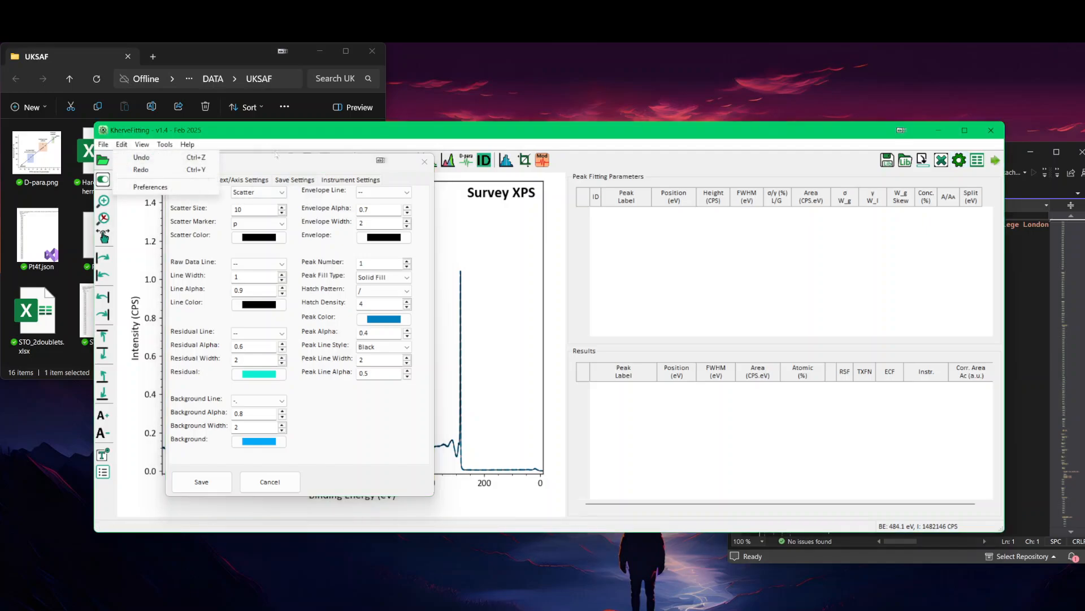
pyautogui.click(284, 161)
pyautogui.click(299, 180)
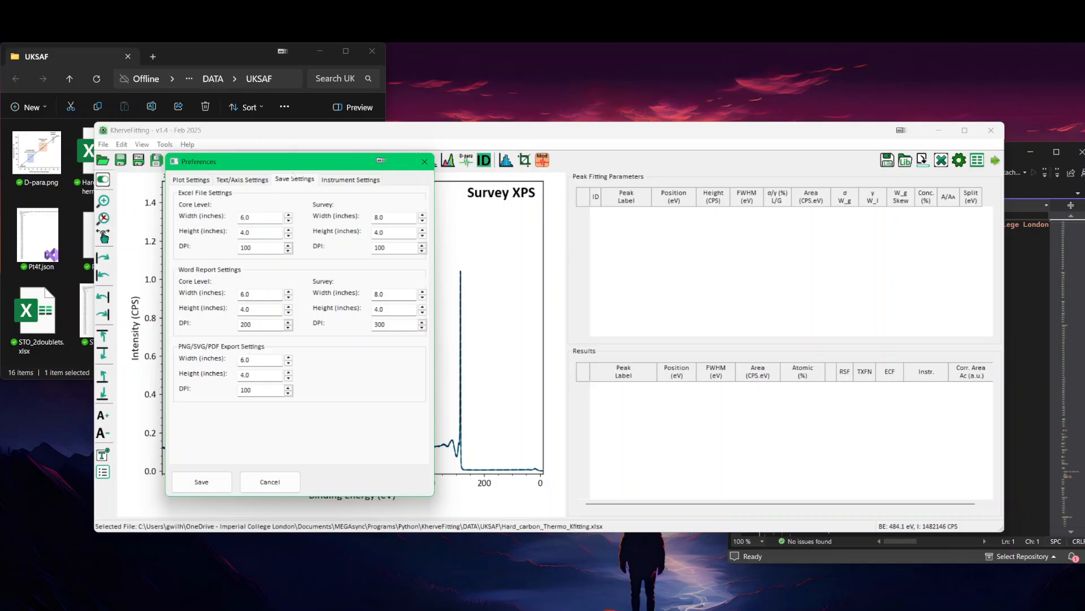
pyautogui.click(425, 161)
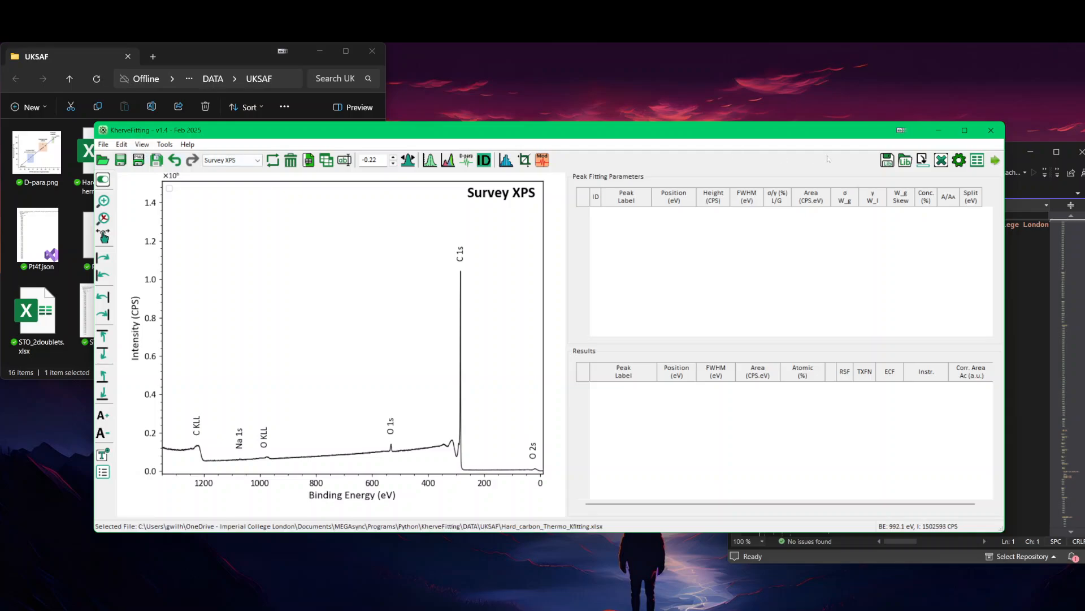
# Step: Bring up the preferences once more, move the window clear of the spectrum, and dismiss it unchanged
pyautogui.click(959, 160)
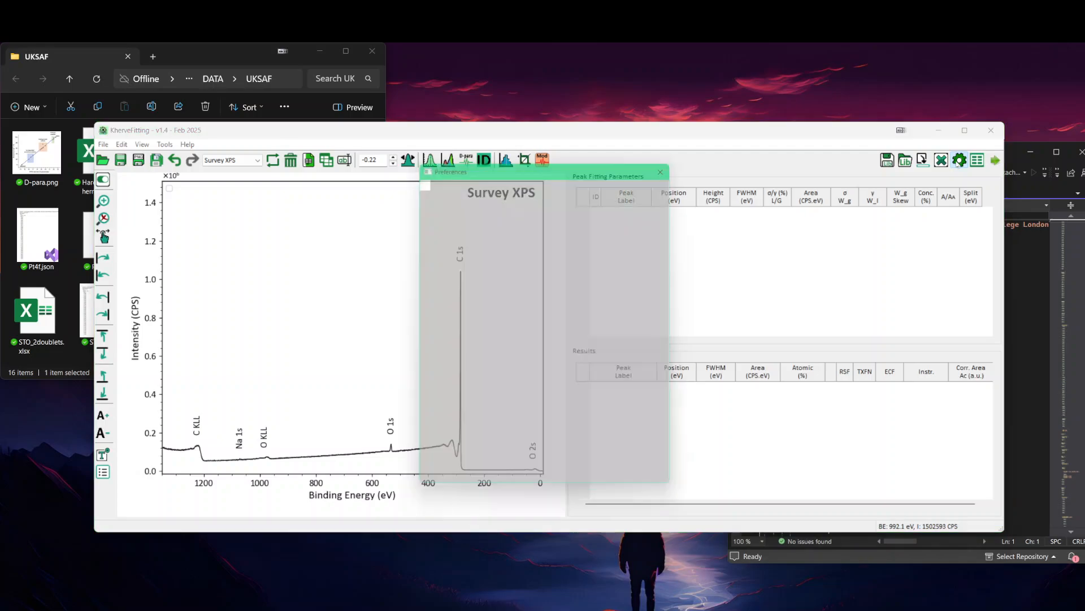
pyautogui.moveTo(530, 168); pyautogui.dragTo(599, 431)
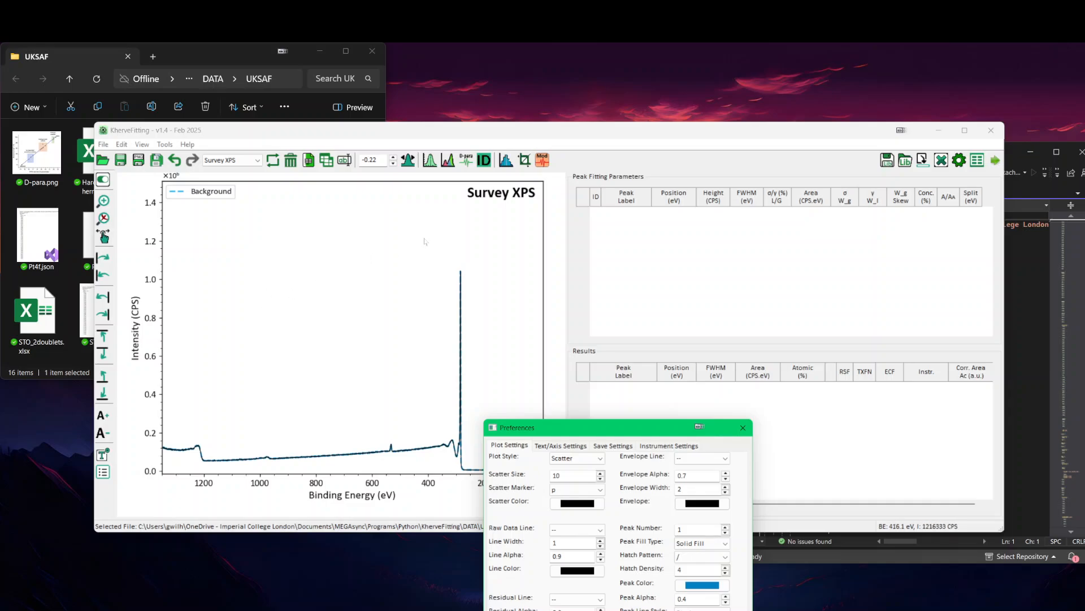
pyautogui.click(743, 427)
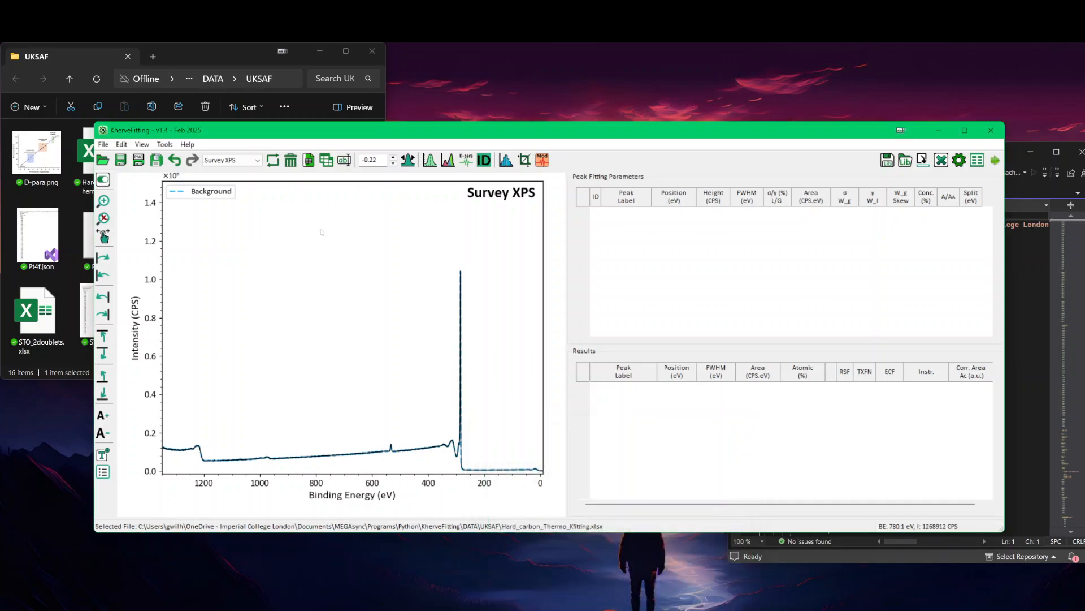
# Step: Switch to another sheet and back to Survey XPS to redraw the spectrum with its element labels
pyautogui.click(234, 162)
pyautogui.click(234, 164)
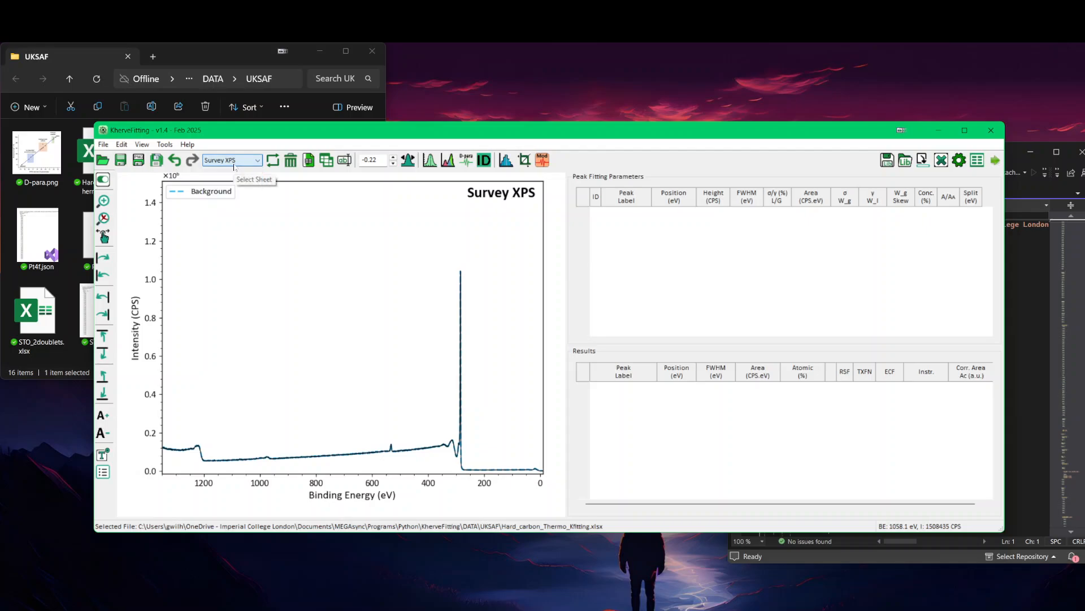
pyautogui.scroll(-1, 272, 265)
pyautogui.scroll(1, 272, 264)
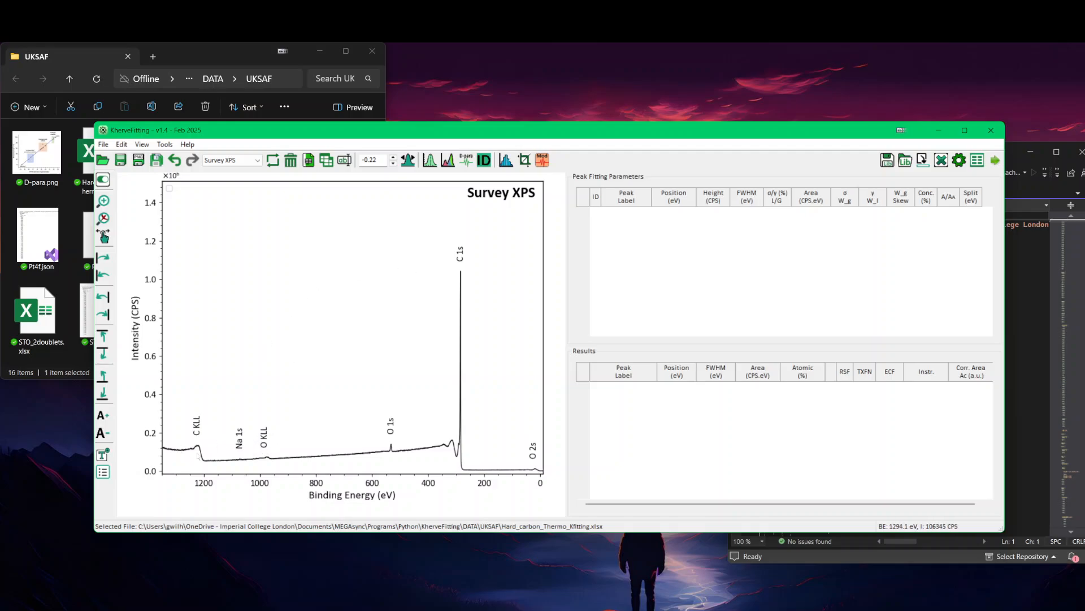
# Step: Open the Labels Manager for the survey spectrum and move its window clear of the plot
pyautogui.click(103, 472)
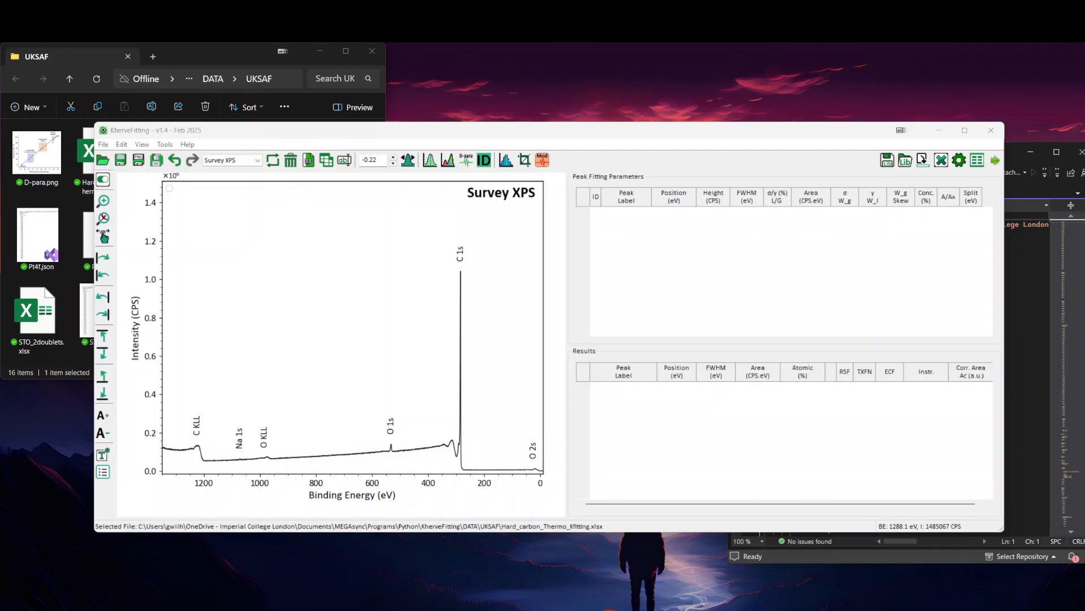
pyautogui.moveTo(299, 607); pyautogui.dragTo(359, 258)
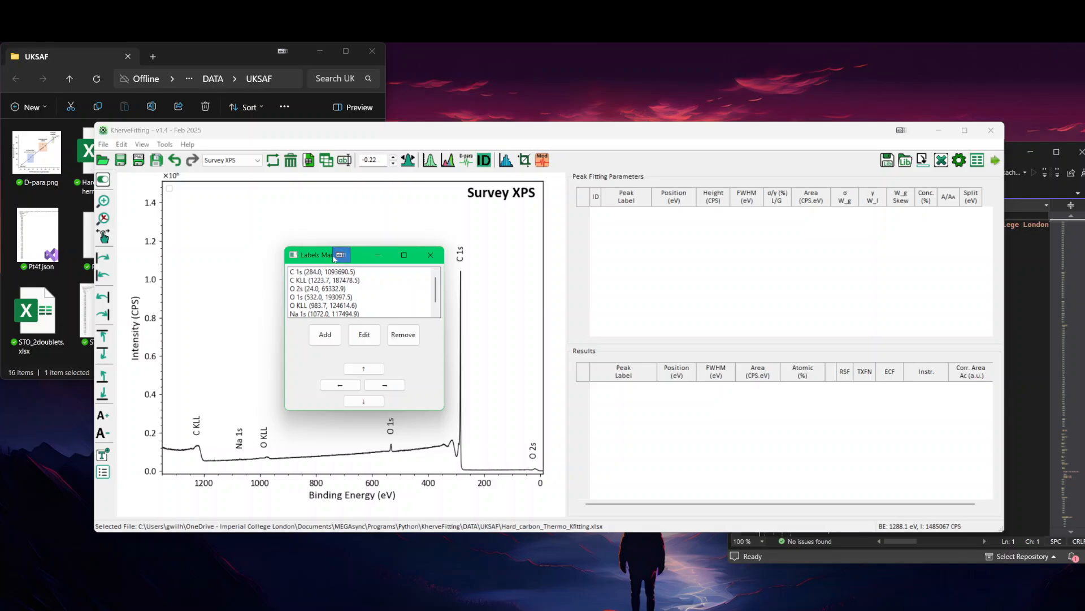
pyautogui.moveTo(365, 262); pyautogui.dragTo(628, 278)
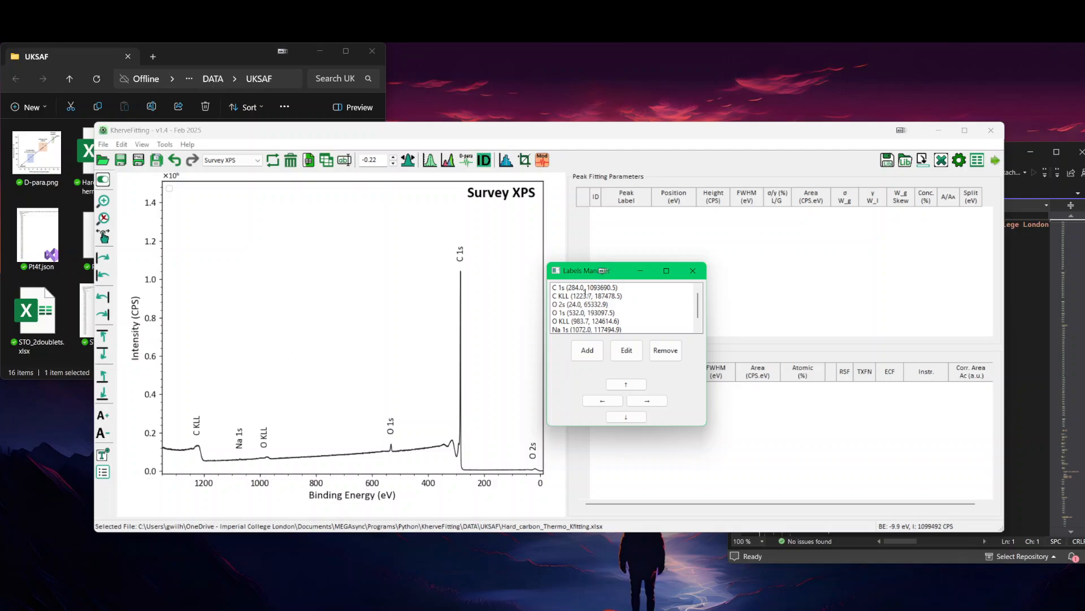
# Step: Shift the C 1s label beside its peak, to X 302 and Y about 927033
pyautogui.click(588, 288)
pyautogui.click(603, 401)
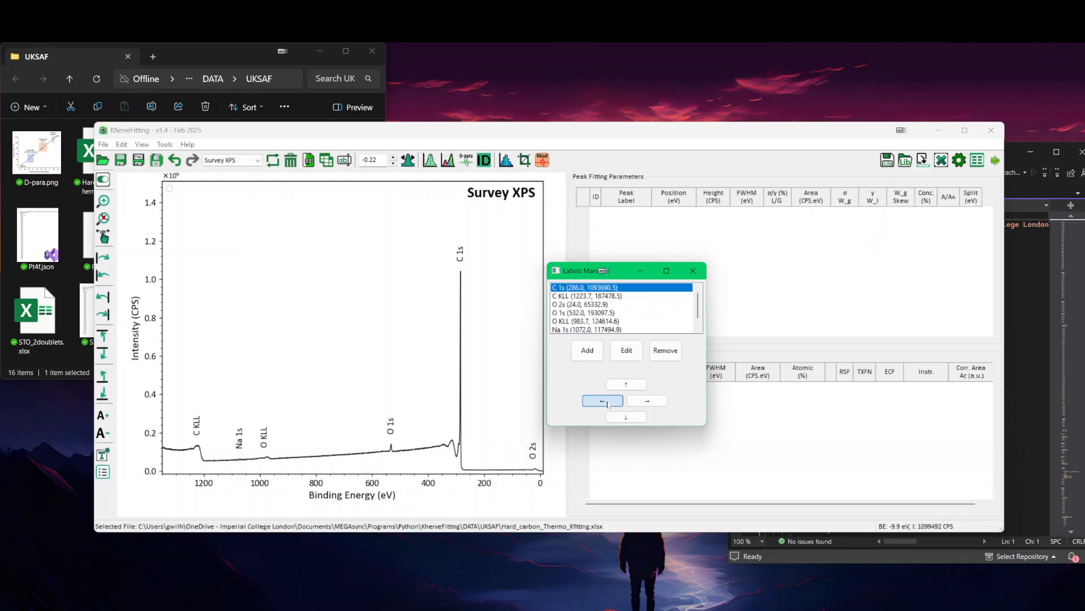
pyautogui.click(647, 401)
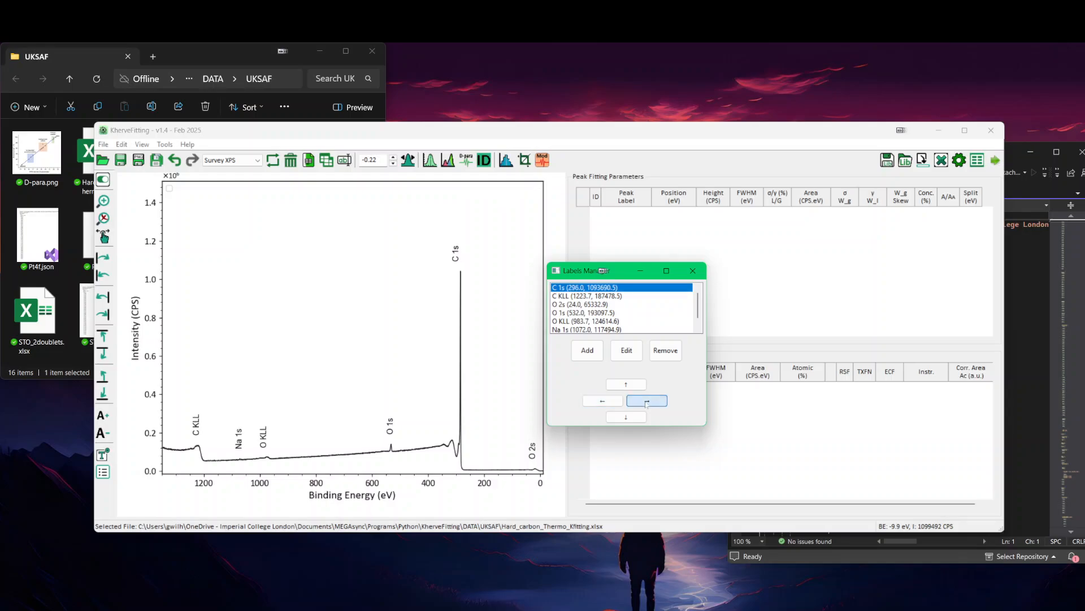
pyautogui.click(647, 401)
pyautogui.click(647, 400)
pyautogui.click(627, 417)
pyautogui.click(627, 416)
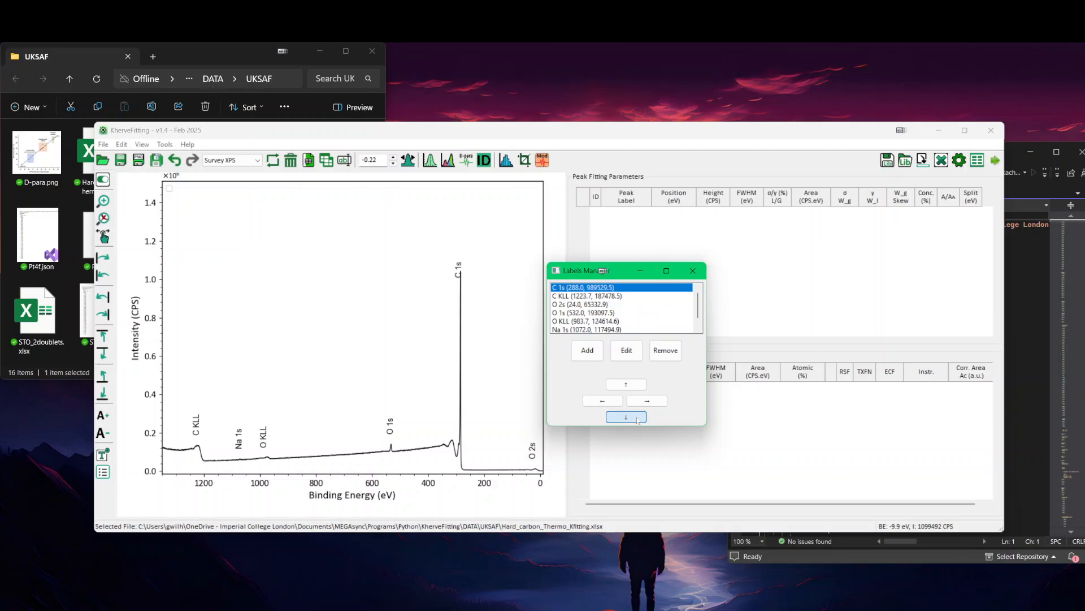
pyautogui.click(627, 417)
pyautogui.click(603, 401)
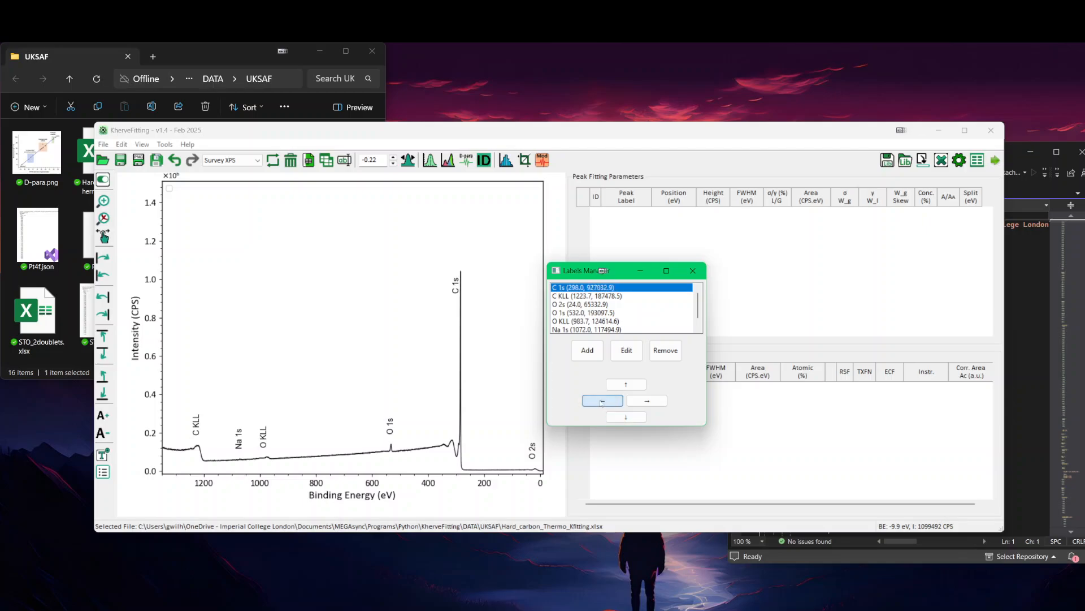
pyautogui.click(602, 401)
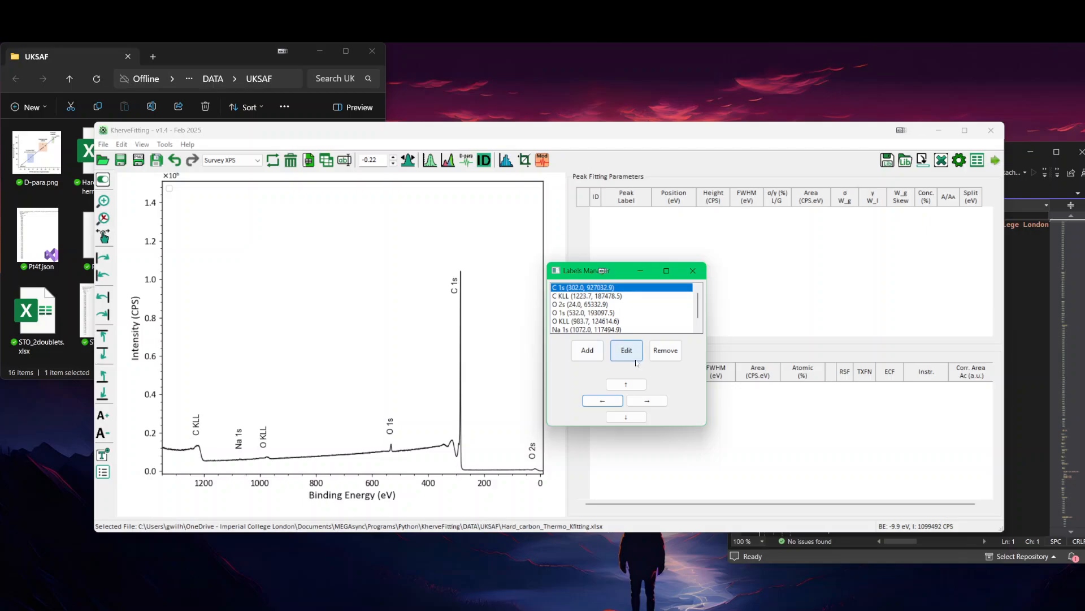
# Step: View the C 1s label's text, position and rotation settings, cancel without changes, and close the Labels Manager
pyautogui.click(626, 350)
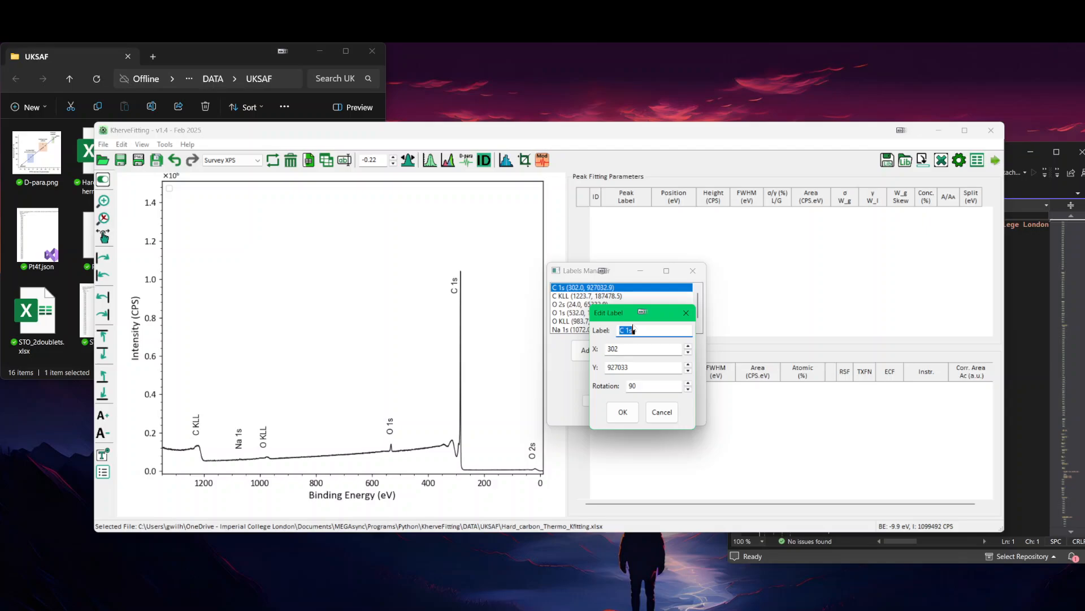
pyautogui.click(666, 414)
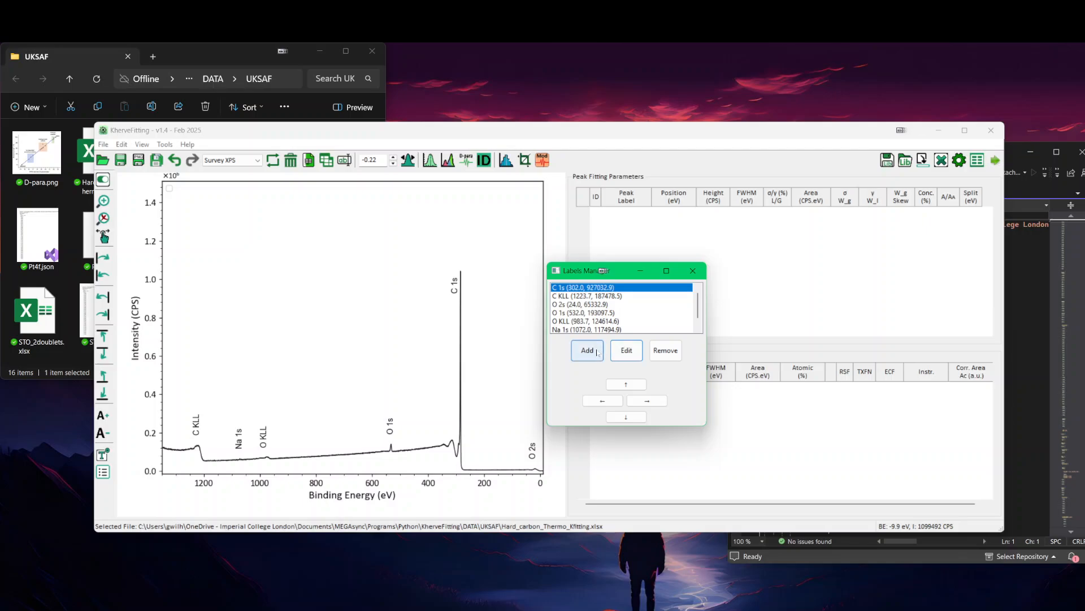
pyautogui.click(692, 272)
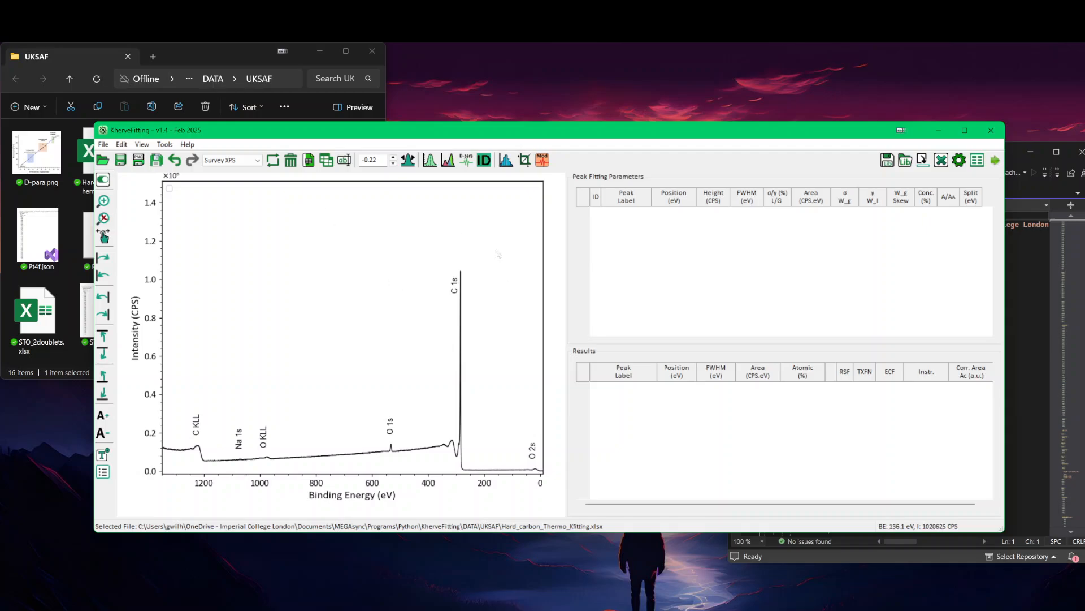
# Step: Undo the C 1s label move on the Survey XPS sheet and lower the intensity axis maximum to about 1.35 million CPS
pyautogui.click(174, 161)
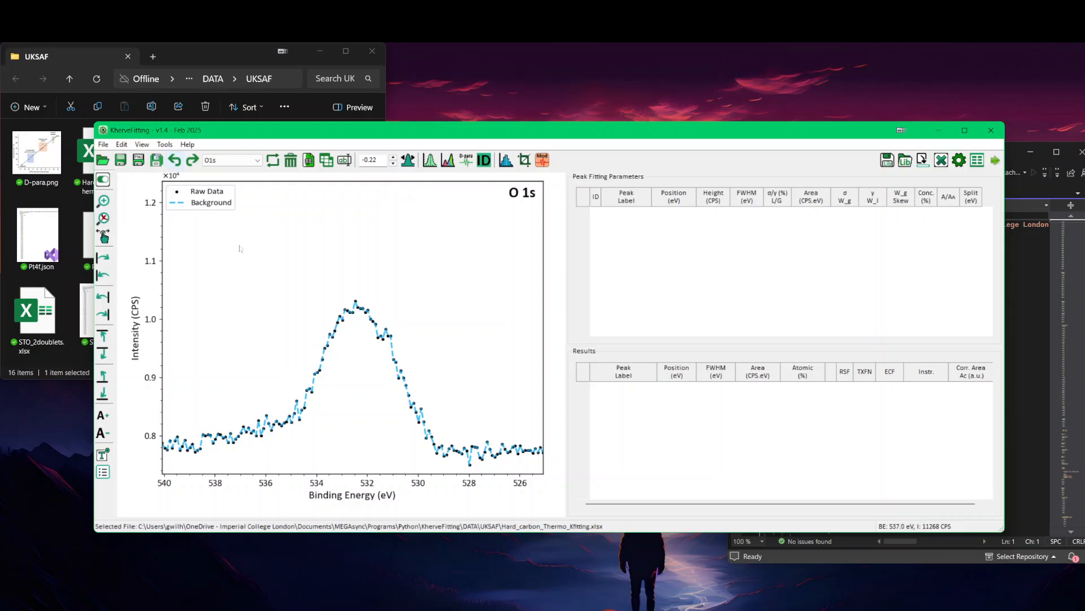
pyautogui.scroll(1, 241, 248)
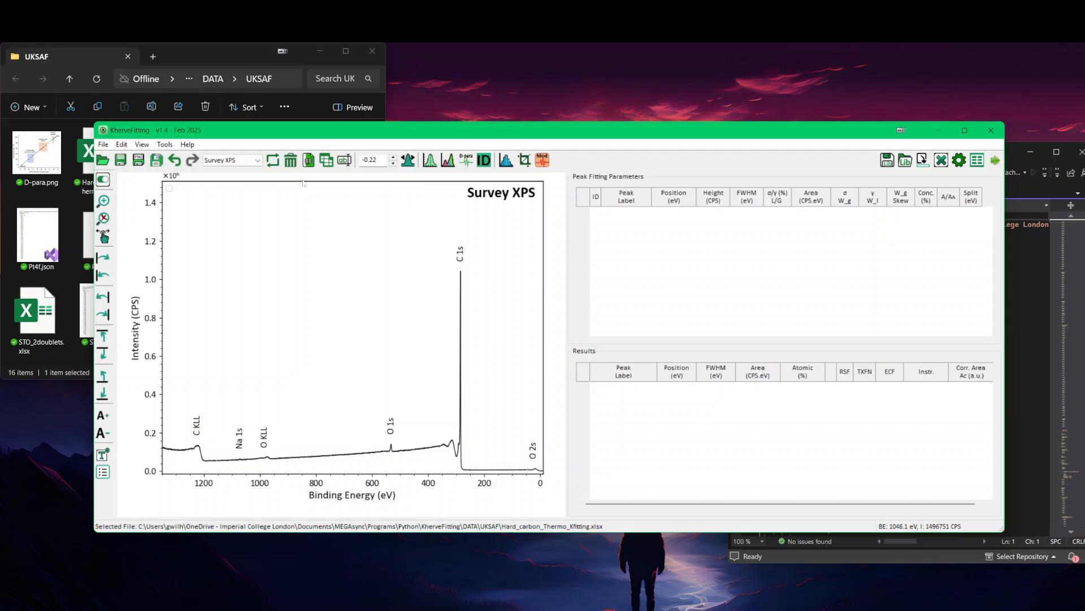
pyautogui.scroll(4, 304, 183)
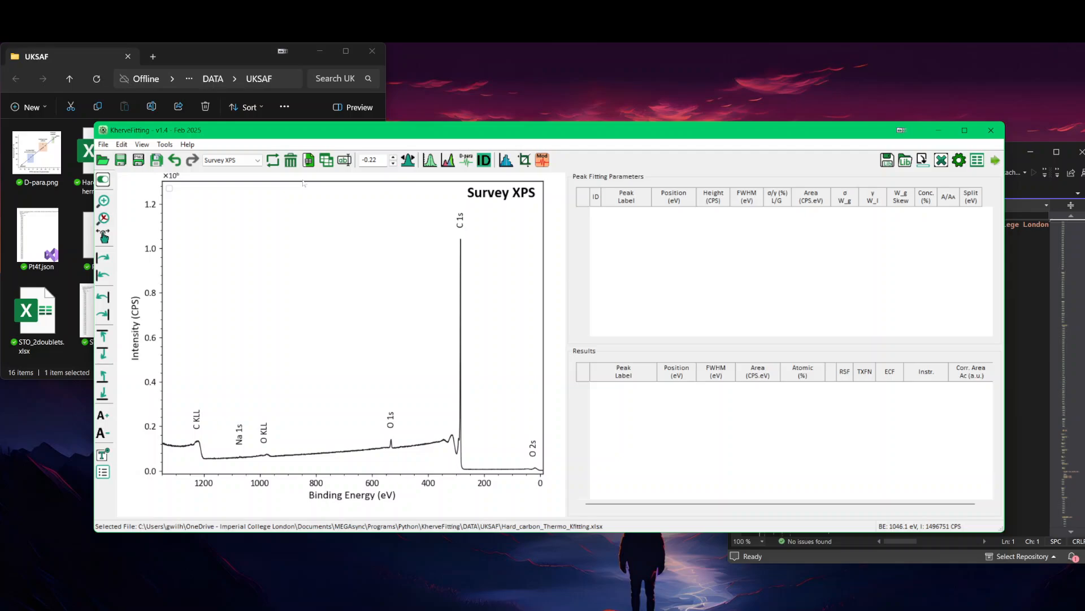
pyautogui.scroll(-1, 304, 183)
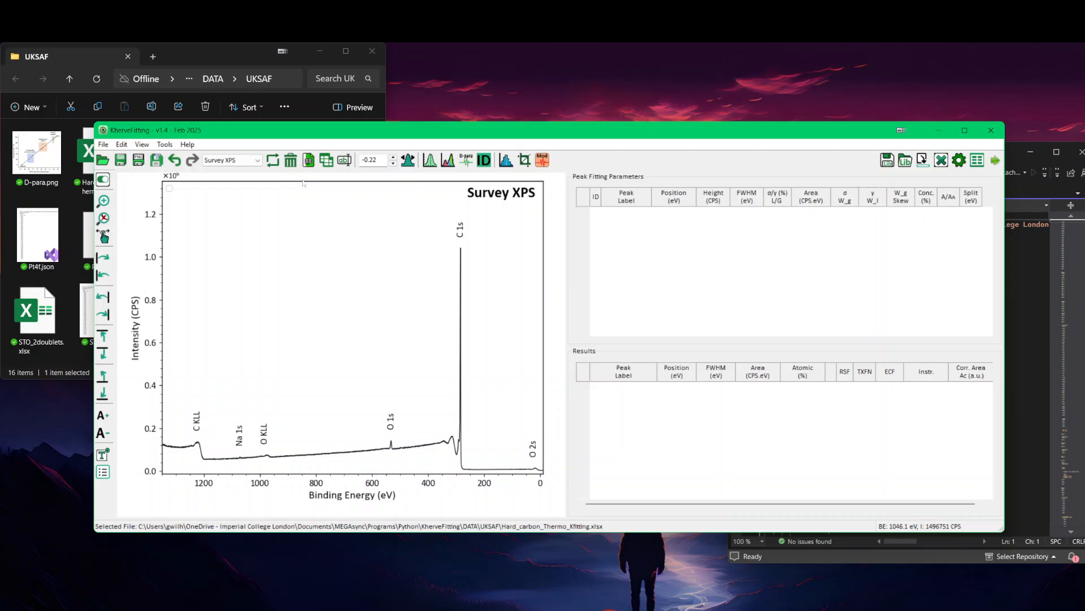
# Step: Open the Measure Area window clear of the plot and limit the displayed range to the C 1s region, about 416 to 178 eV
pyautogui.click(448, 161)
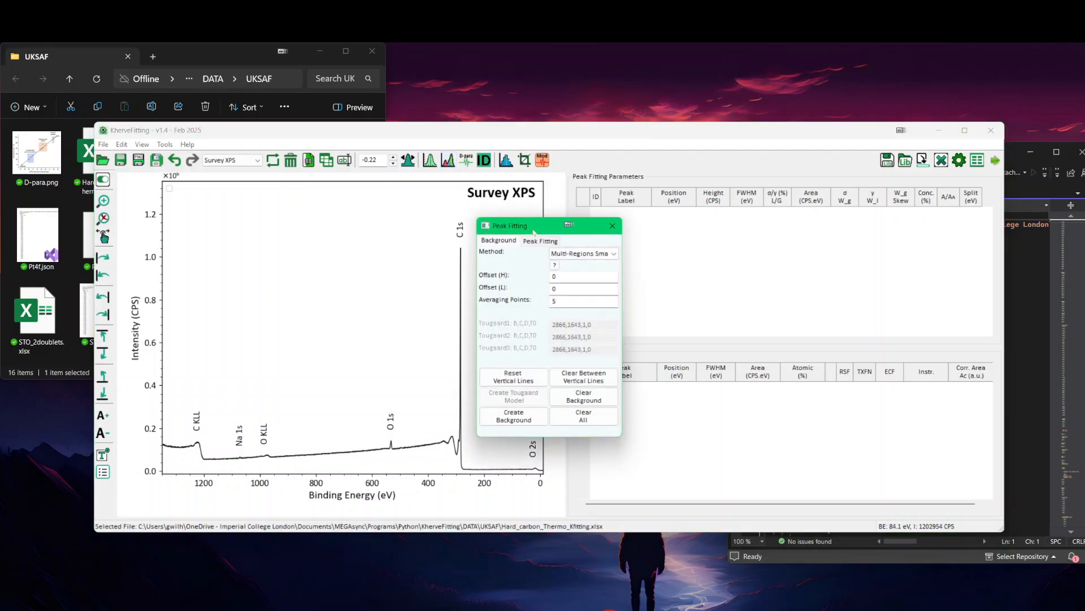
pyautogui.click(614, 226)
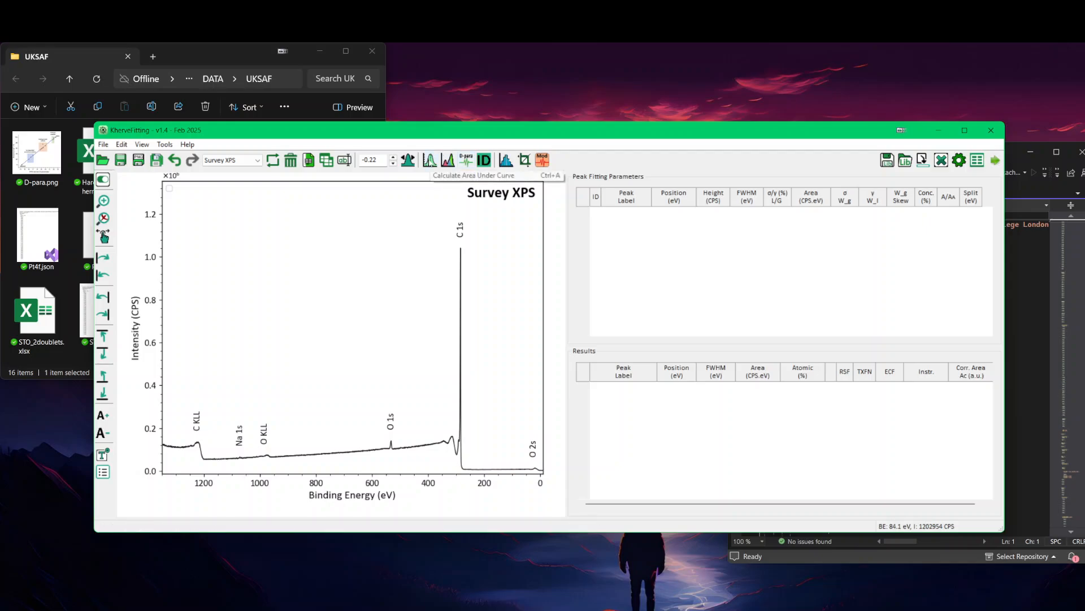
pyautogui.click(430, 160)
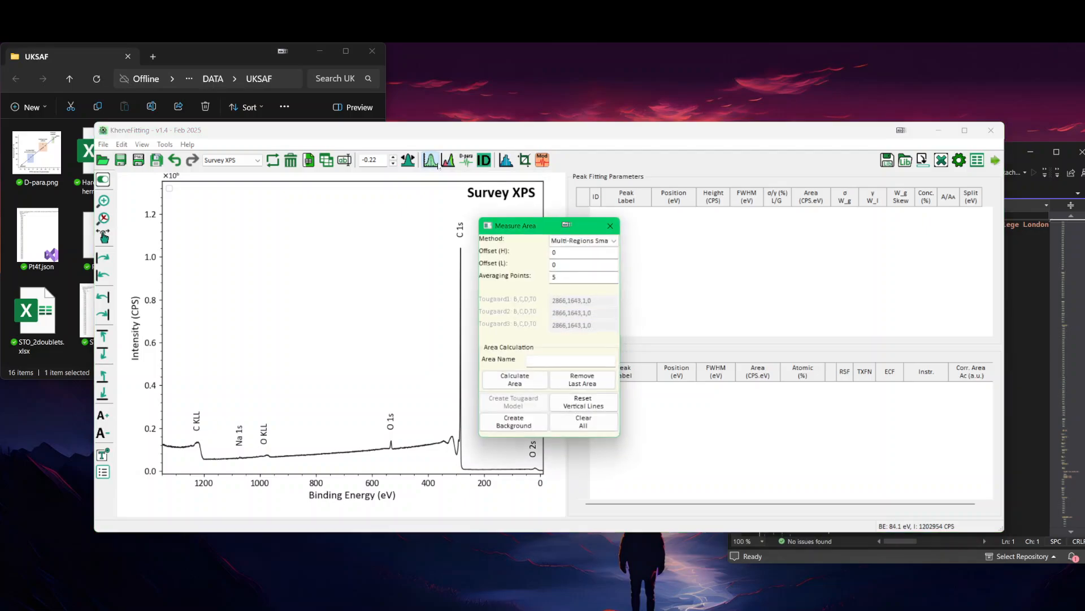
pyautogui.moveTo(553, 231); pyautogui.dragTo(668, 283)
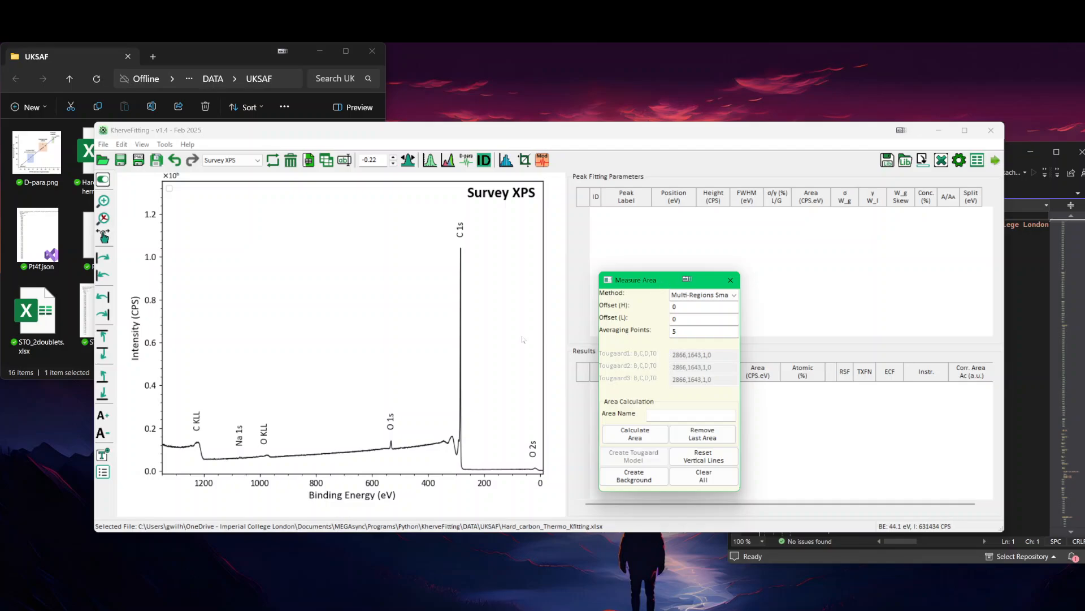
pyautogui.rightClick(409, 222)
pyautogui.click(428, 234)
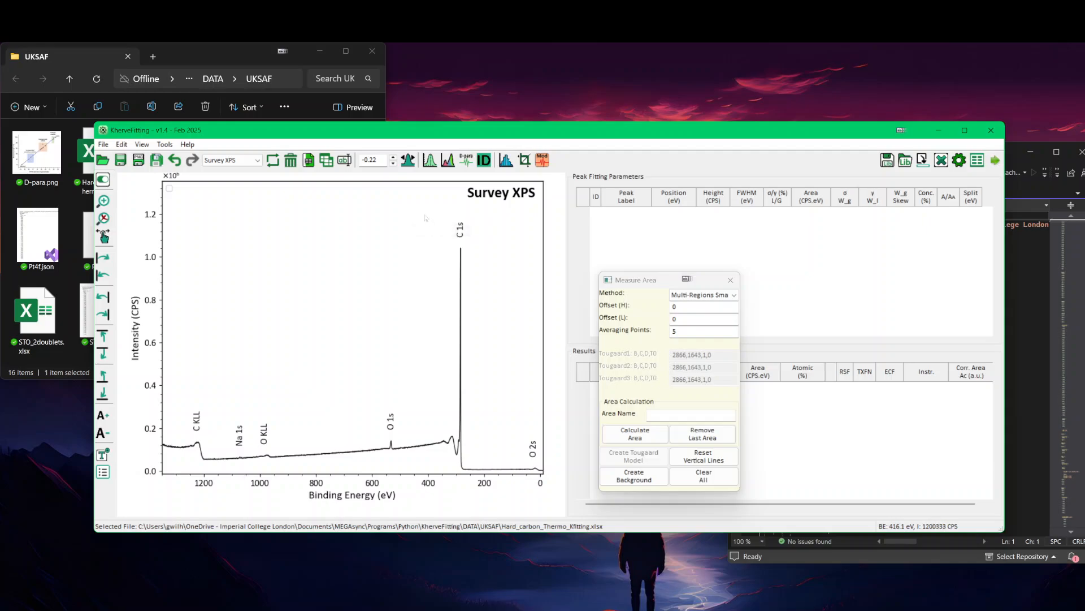
pyautogui.moveTo(424, 213); pyautogui.dragTo(499, 467)
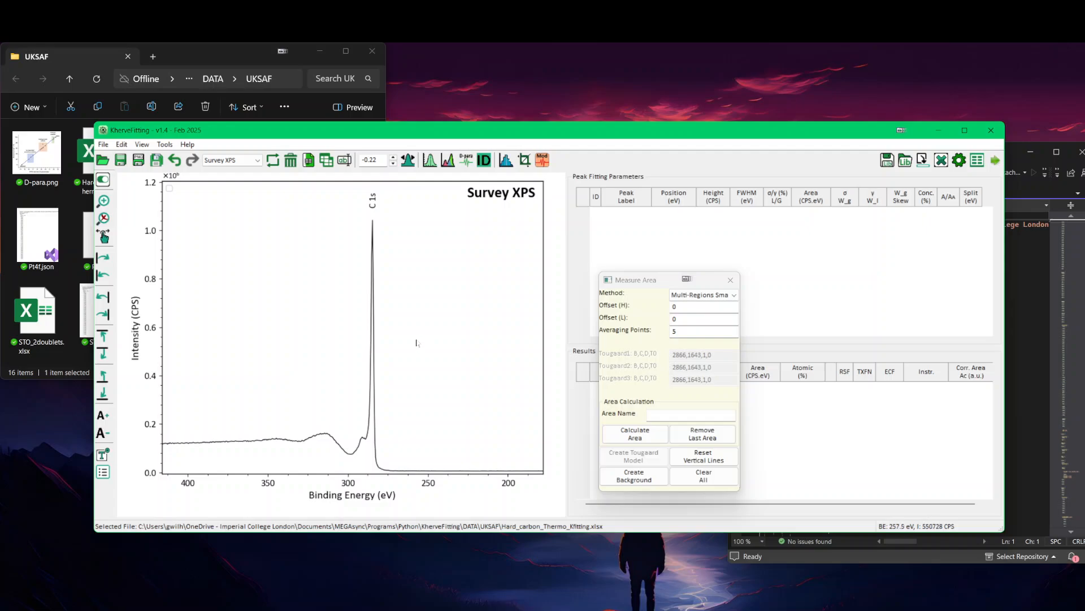
# Step: Try a Multi-Regions background under C 1s between about 263 and 356 eV, and clear it
pyautogui.click(409, 383)
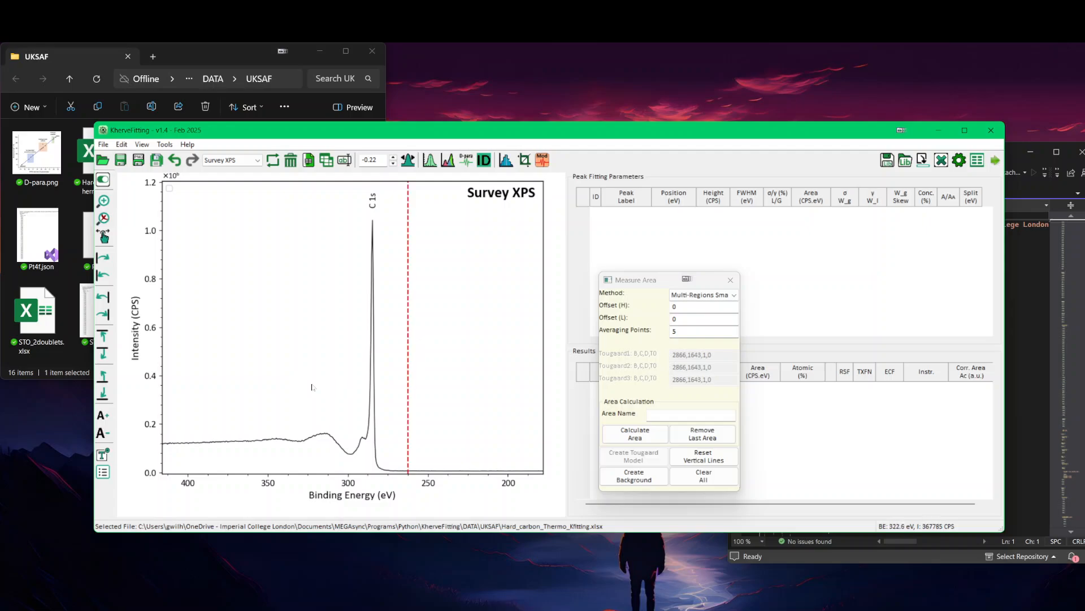
pyautogui.moveTo(408, 400); pyautogui.dragTo(261, 400)
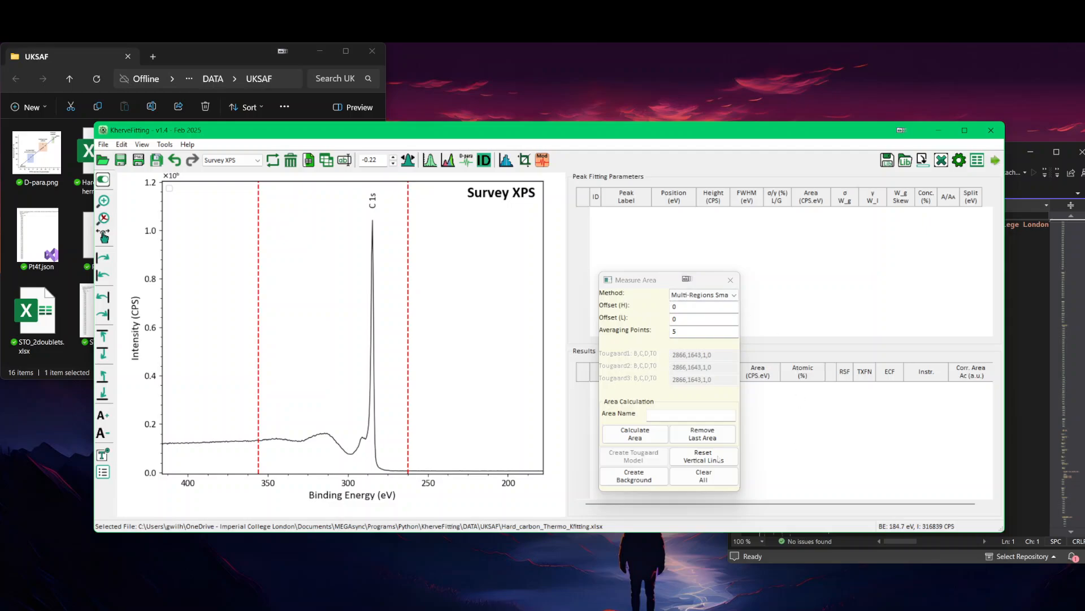
pyautogui.click(634, 476)
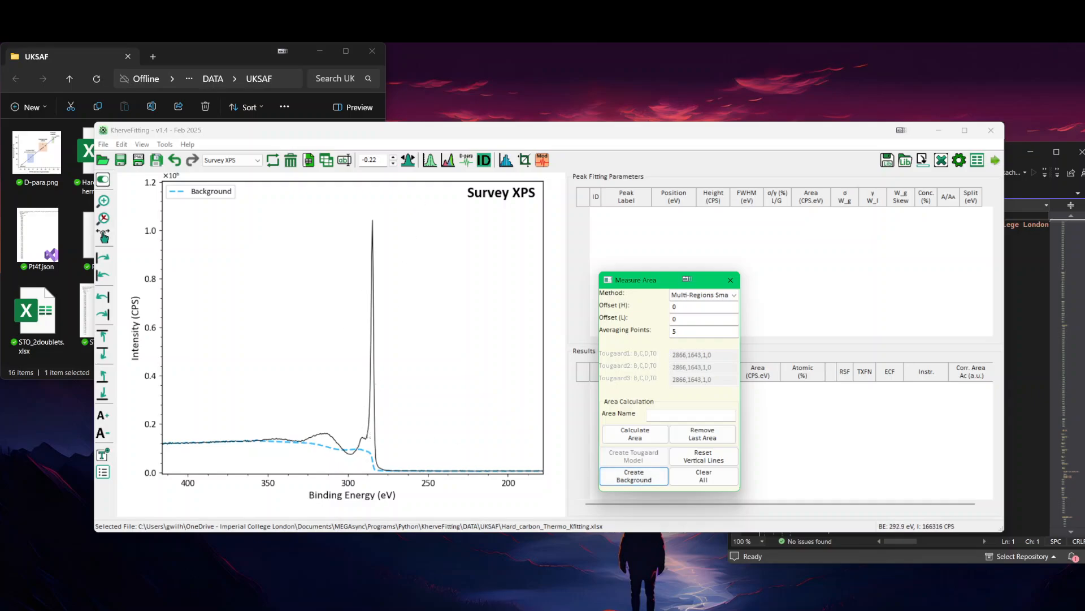
pyautogui.click(700, 478)
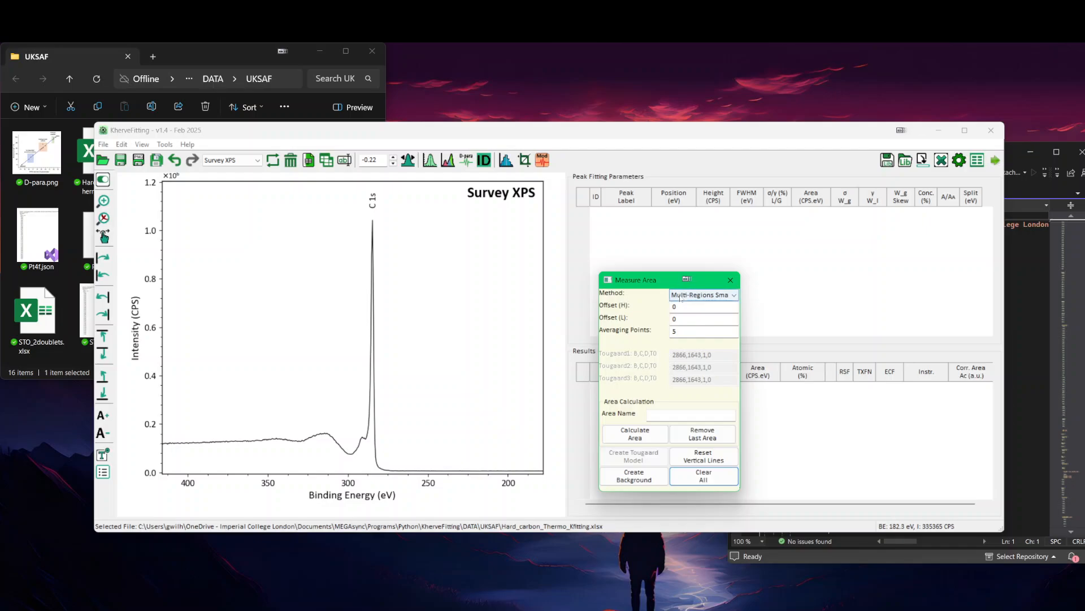
# Step: Create adjoining Multi-Regions backgrounds for C 1s, one from about 267 to 299 eV and one from about 299 to 360 eV
pyautogui.click(401, 448)
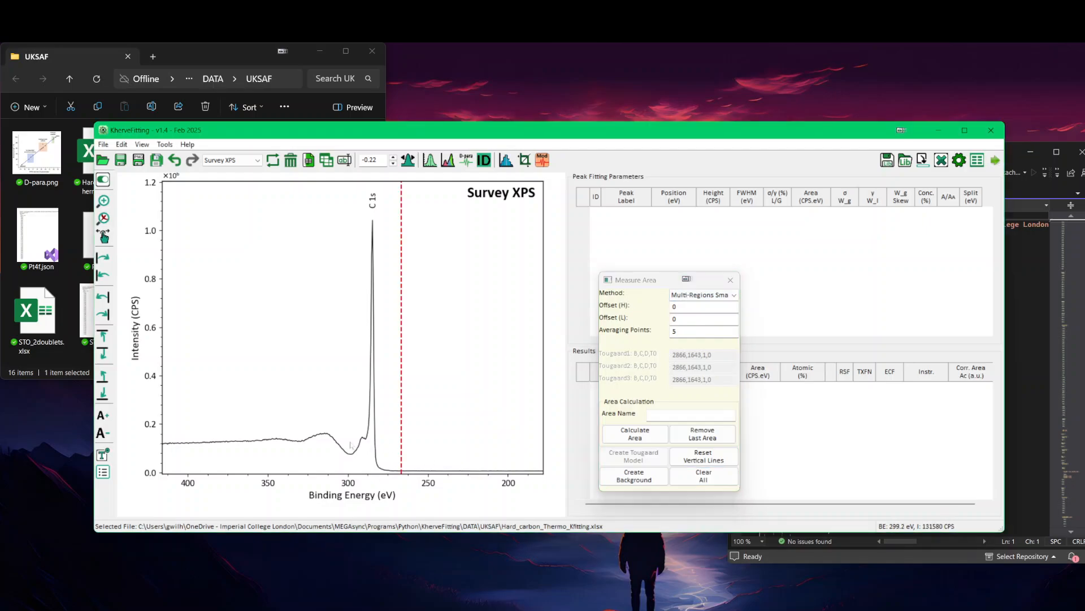
pyautogui.click(634, 476)
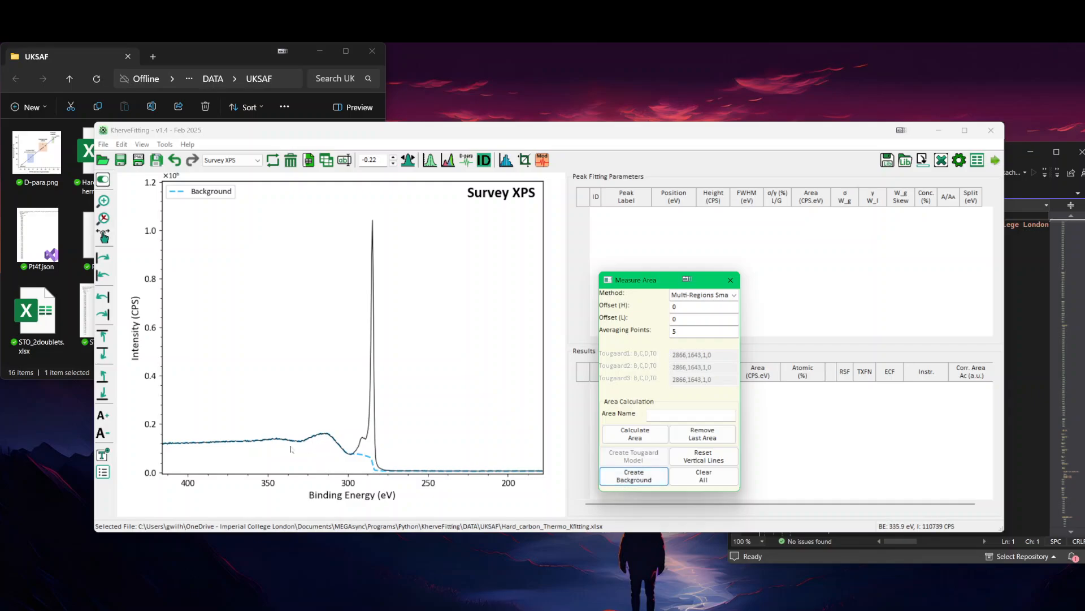
pyautogui.click(350, 439)
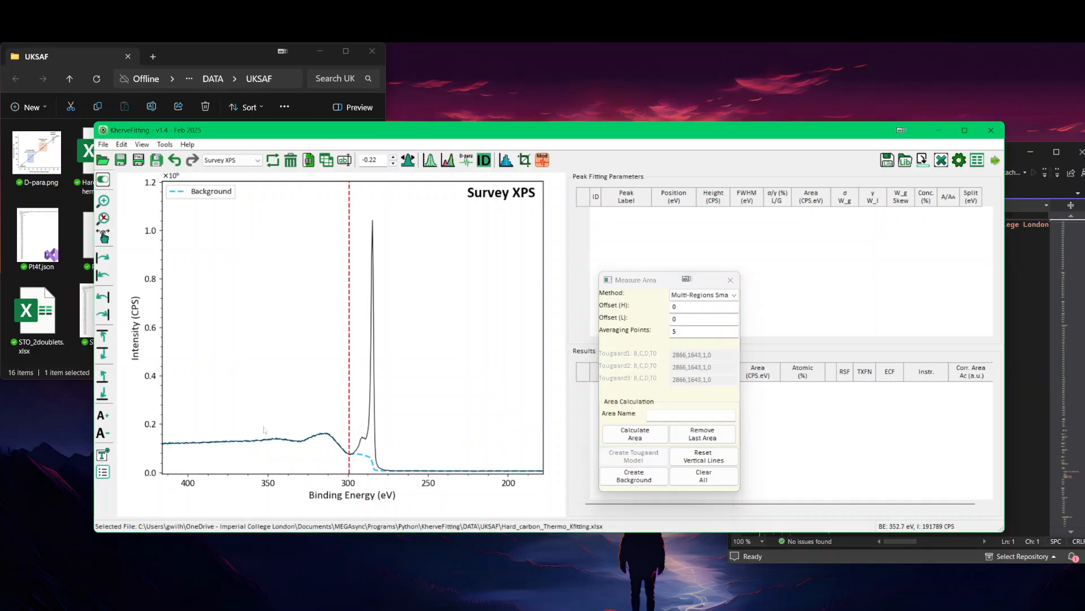
pyautogui.click(251, 432)
pyautogui.click(627, 479)
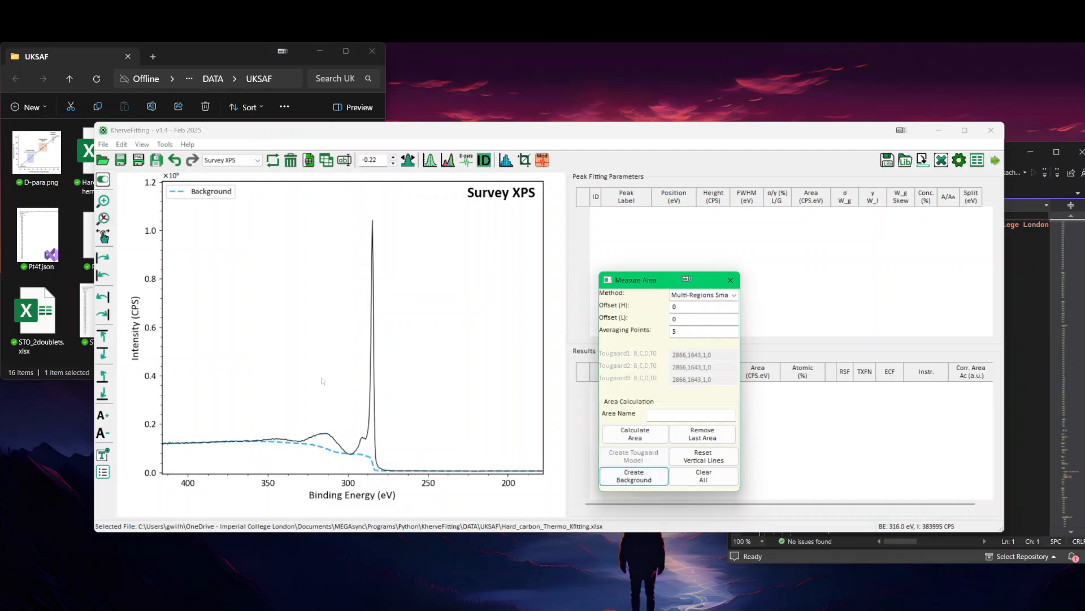
# Step: Zoom in on O 1s, about 636 to 448 eV, and create a Multi-Regions background under the peak from about 521 to 545 eV
pyautogui.rightClick(309, 356)
pyautogui.click(334, 374)
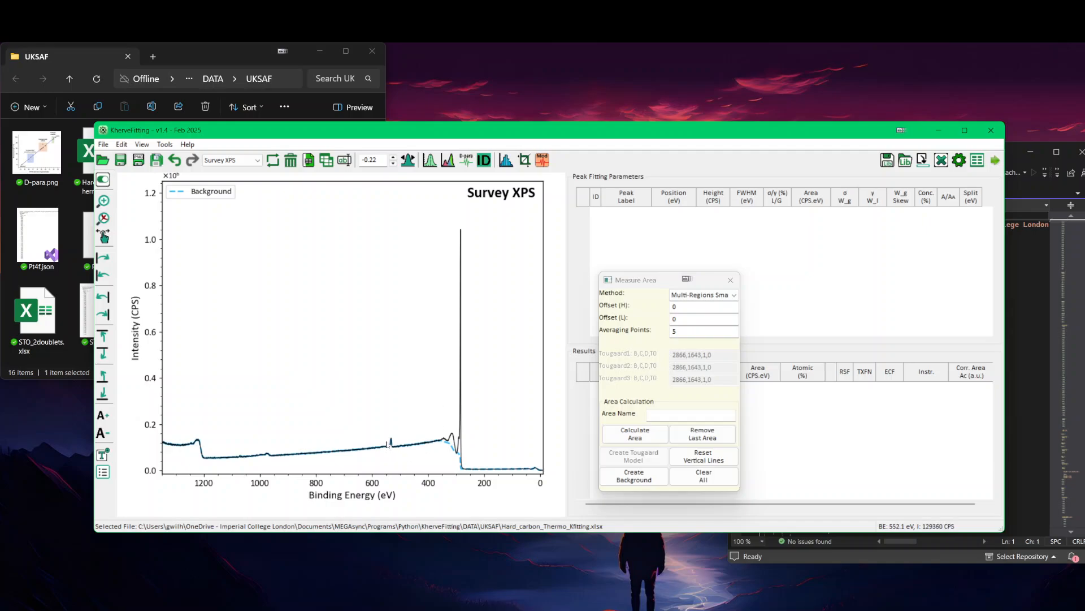
pyautogui.rightClick(374, 411)
pyautogui.click(364, 407)
pyautogui.moveTo(364, 407); pyautogui.dragTo(415, 466)
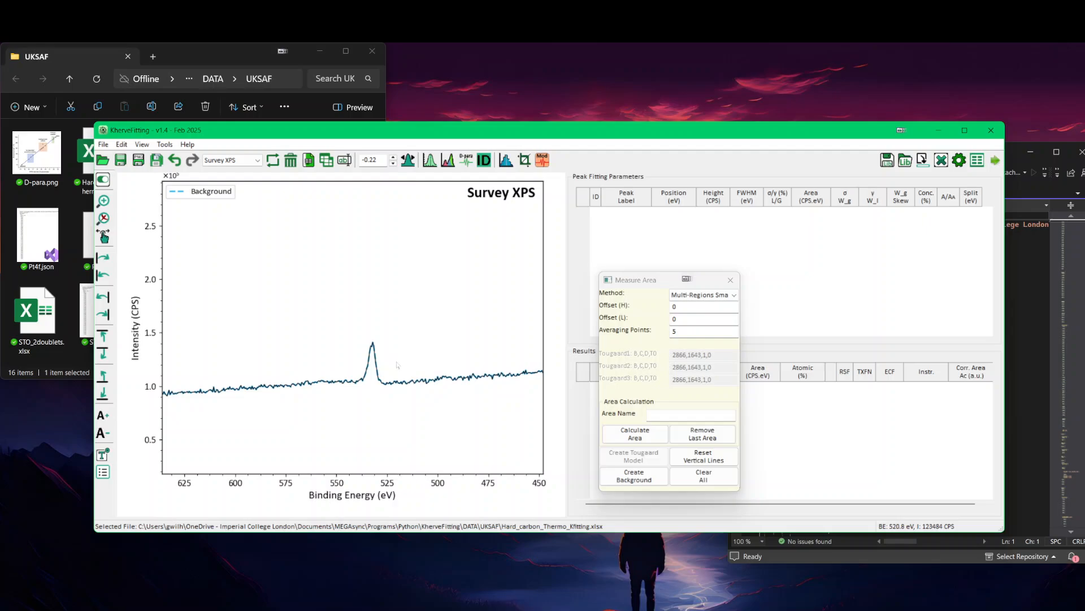
pyautogui.click(396, 365)
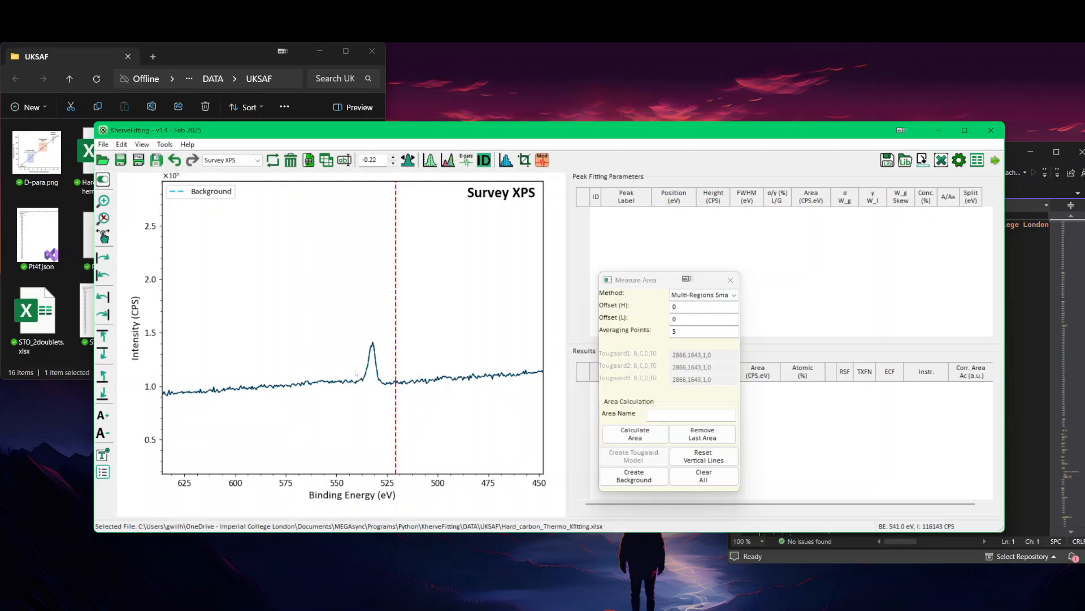
pyautogui.moveTo(365, 367)
pyautogui.mouseDown()
pyautogui.moveTo(336, 366)
pyautogui.moveTo(356, 362)
pyautogui.mouseUp()
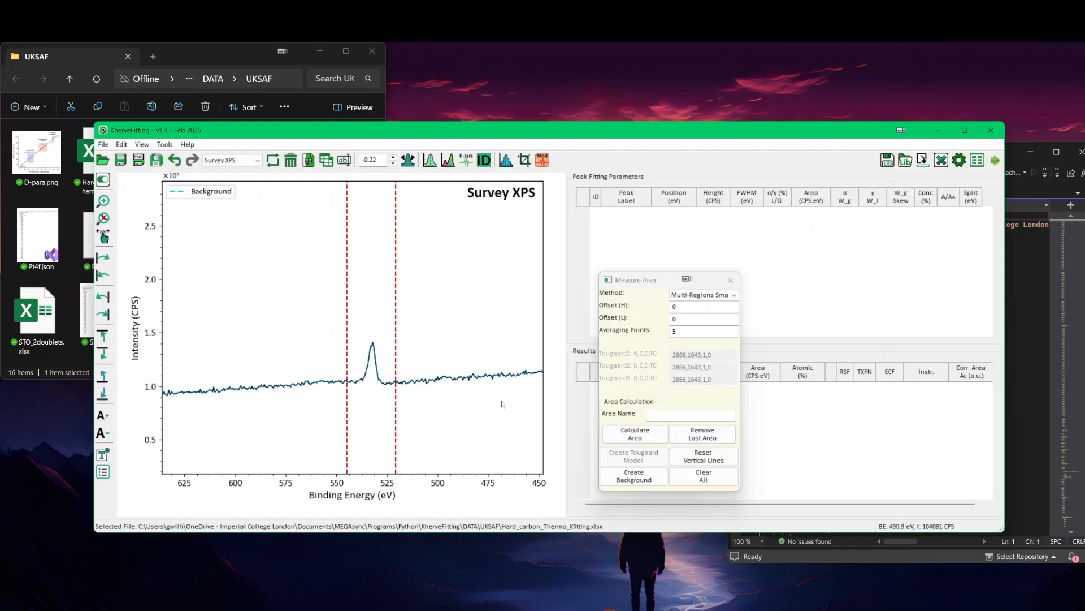
pyautogui.click(608, 479)
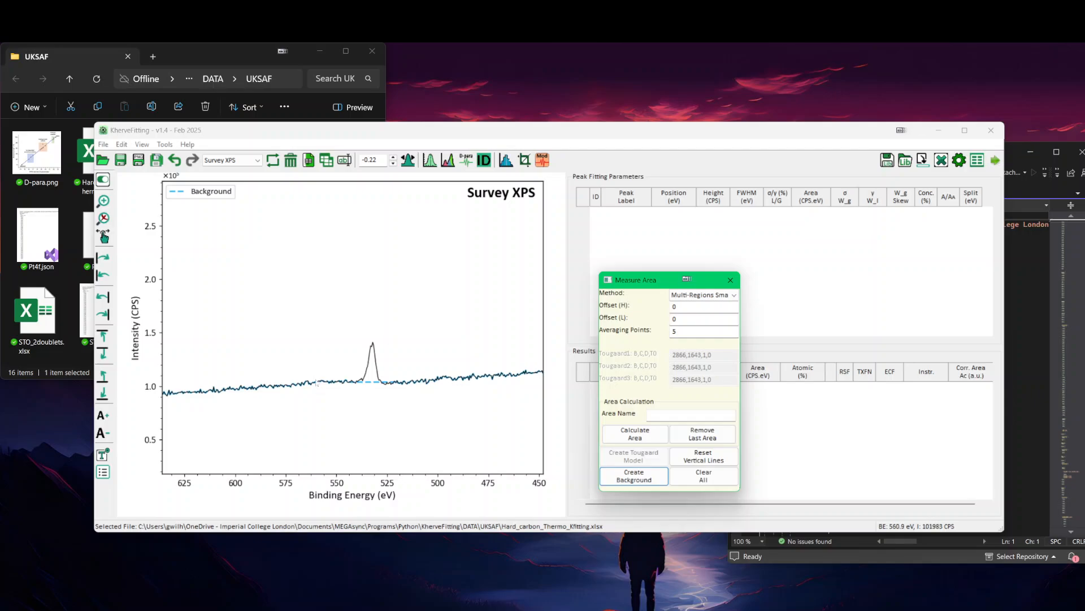
# Step: Restore the full survey range and clear all the Multi-Regions backgrounds from the spectrum
pyautogui.rightClick(306, 303)
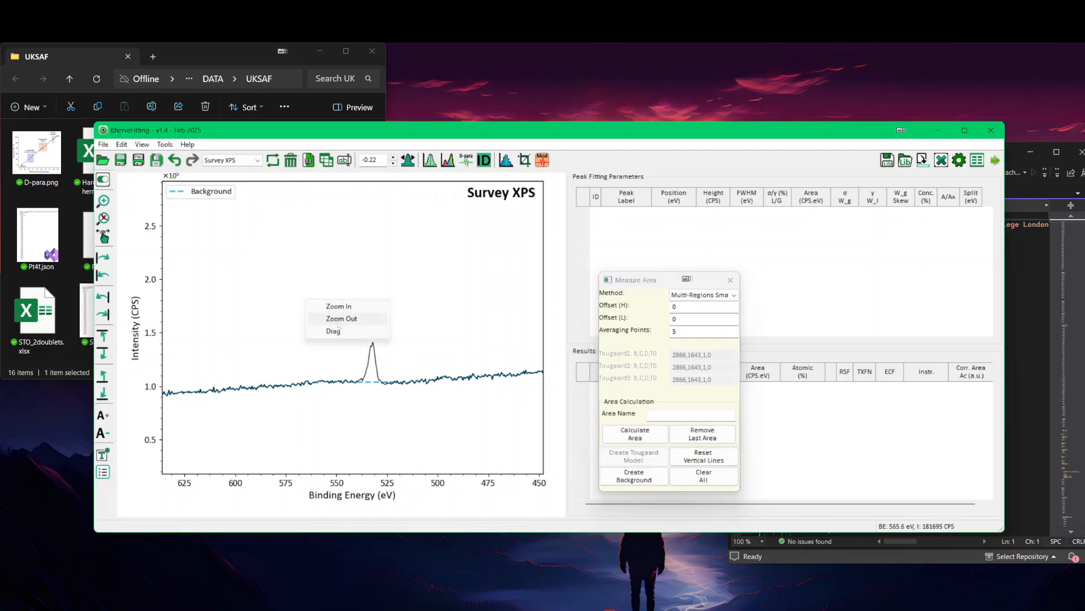
pyautogui.click(338, 324)
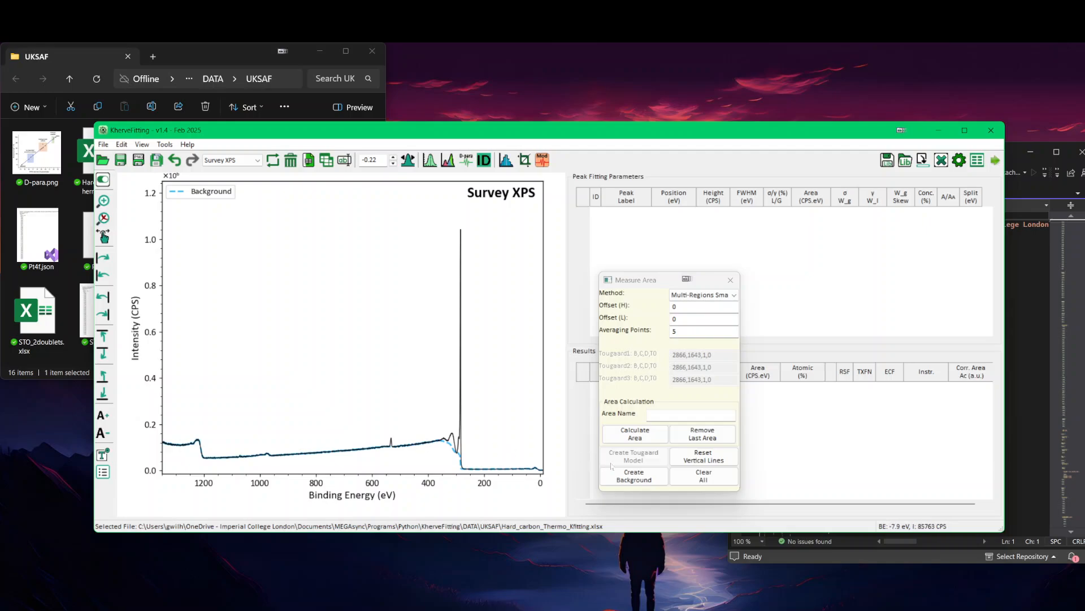
pyautogui.click(699, 475)
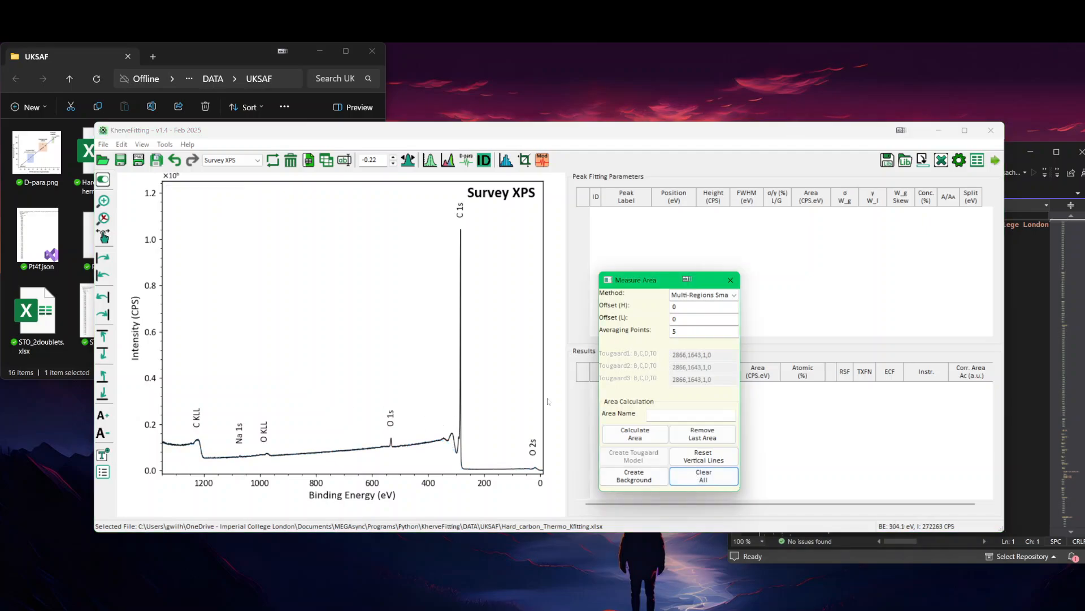
# Step: Choose the 1x U4-Tougaard method and open the Tougaard model window, positioned clear of the Measure Area window
pyautogui.click(689, 295)
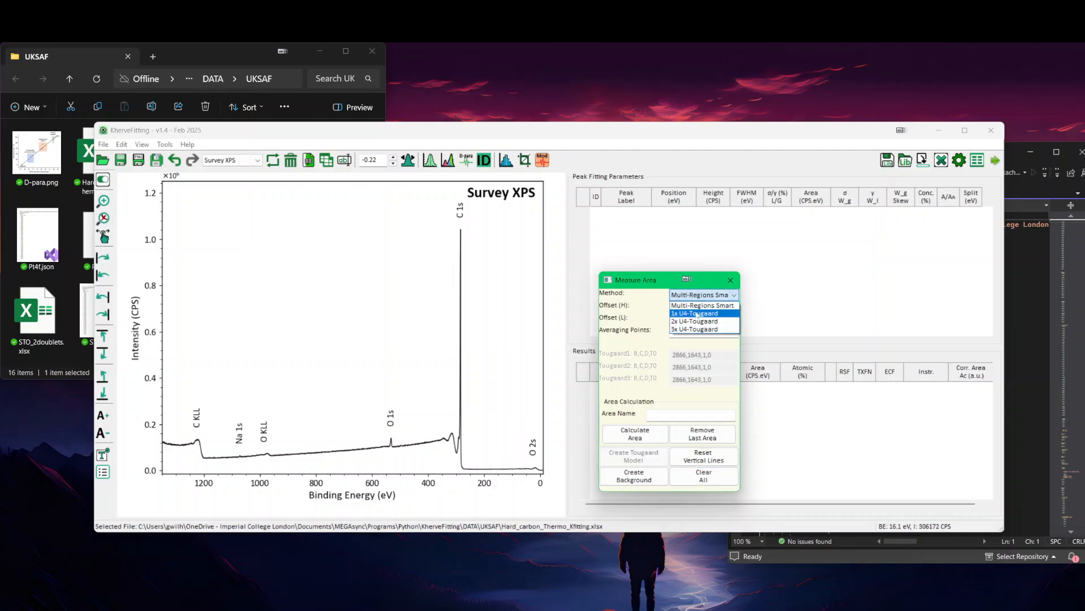
pyautogui.click(692, 314)
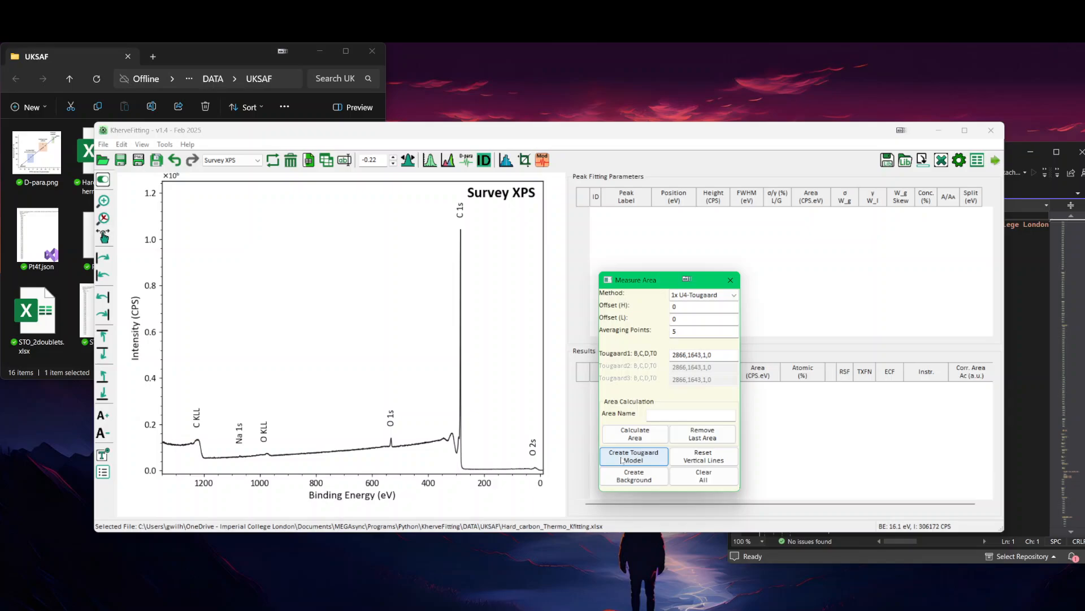
pyautogui.click(622, 459)
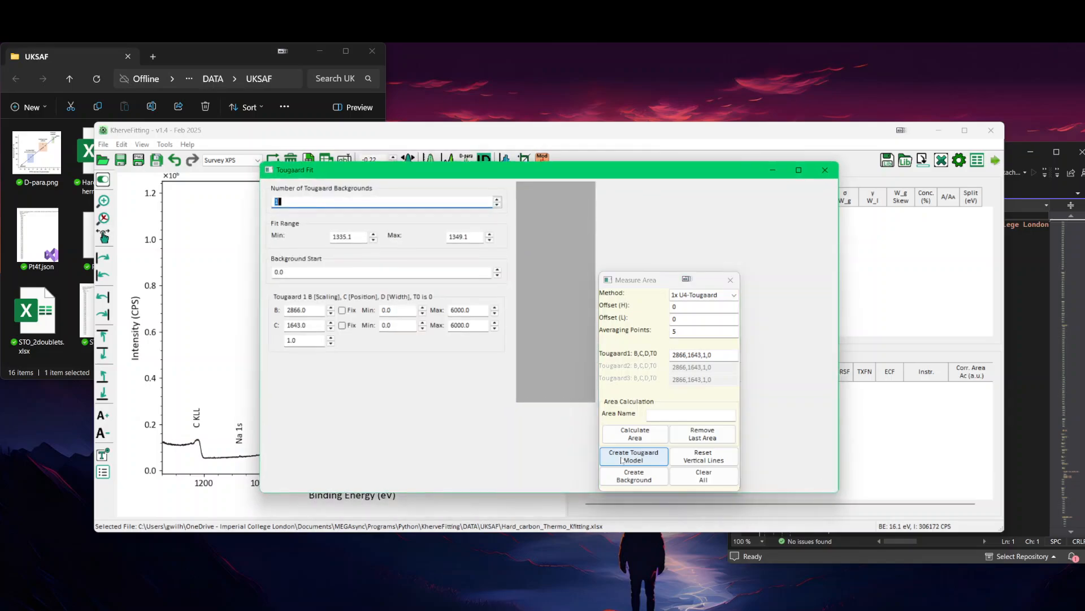
pyautogui.moveTo(515, 168); pyautogui.dragTo(310, 179)
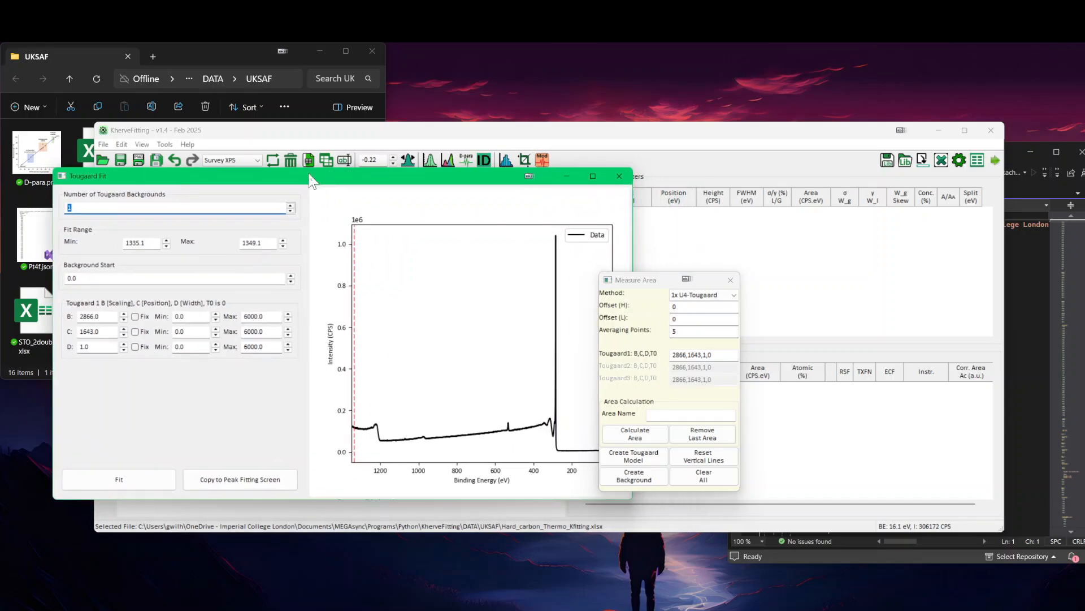
pyautogui.moveTo(408, 176); pyautogui.dragTo(380, 180)
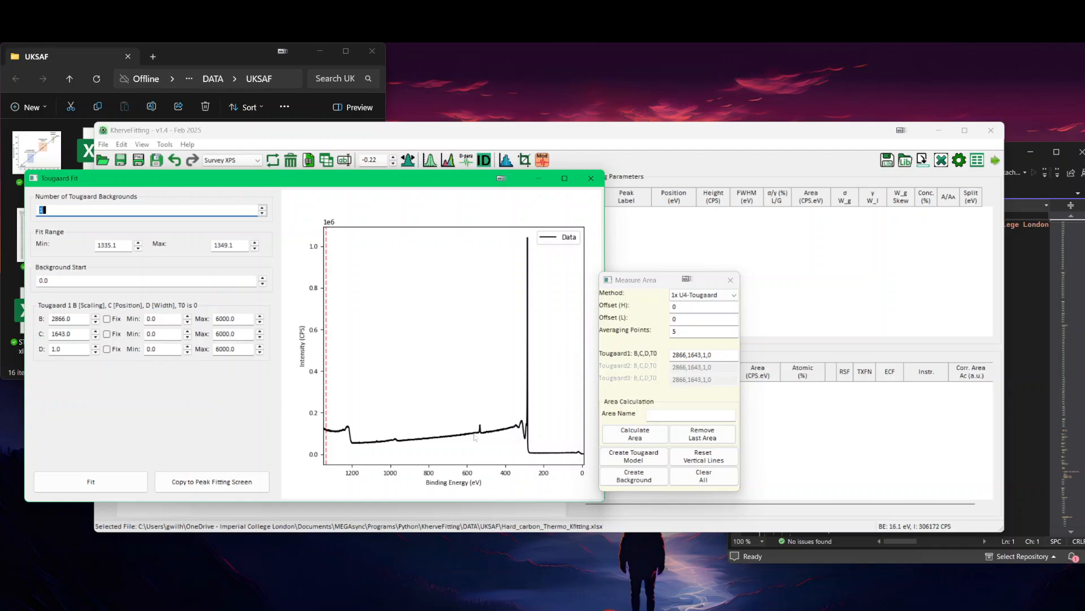
# Step: Set the Tougaard fit range to 550.3 to 900 eV and fit the background model
pyautogui.press('Tab')
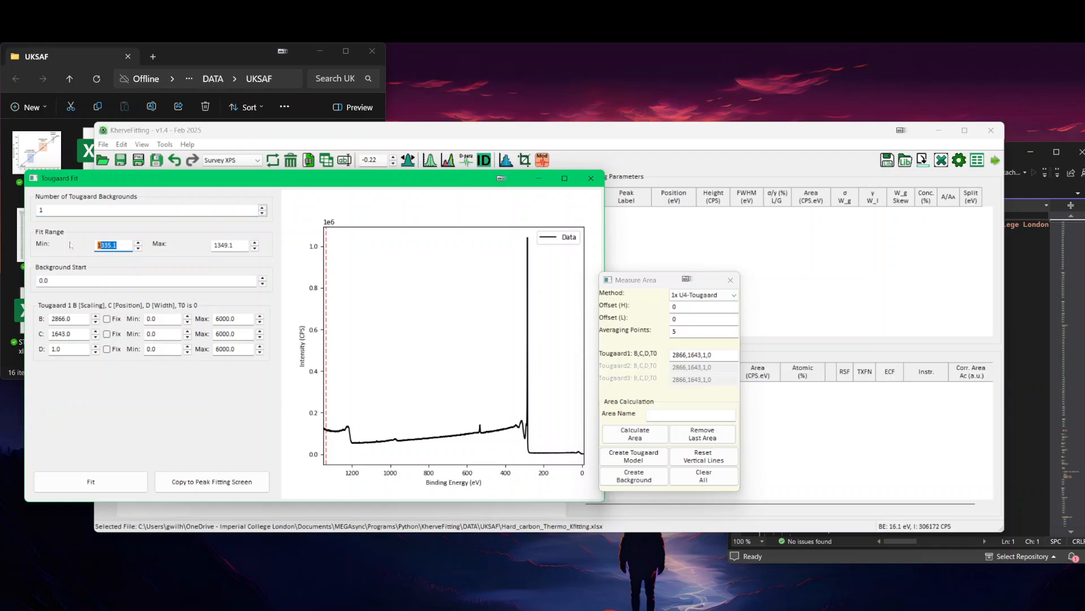
pyautogui.write('540')
pyautogui.press('Tab')
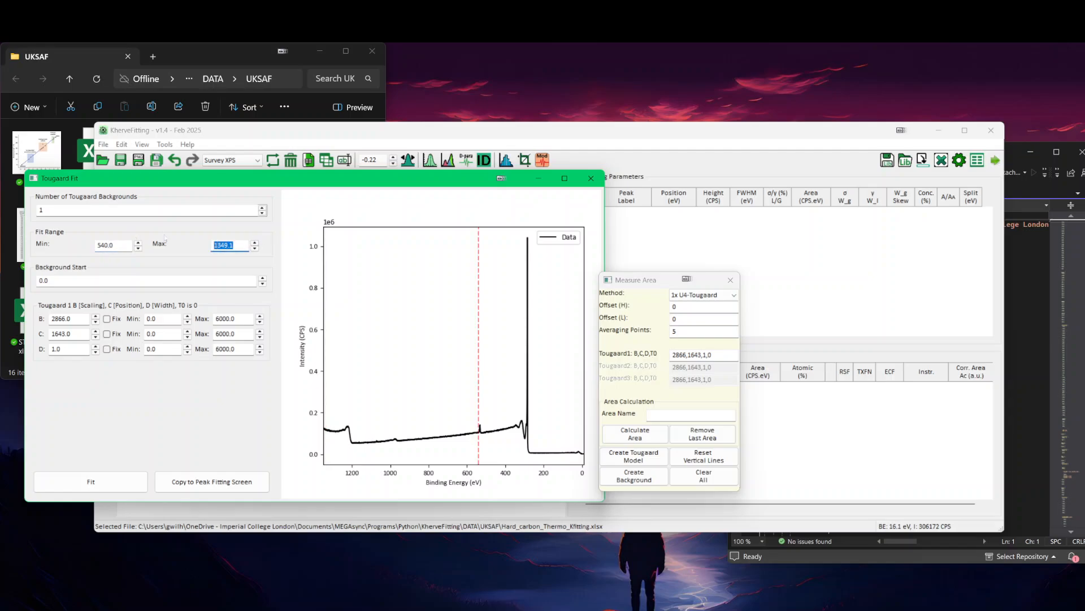
pyautogui.write('900')
pyautogui.click(137, 245)
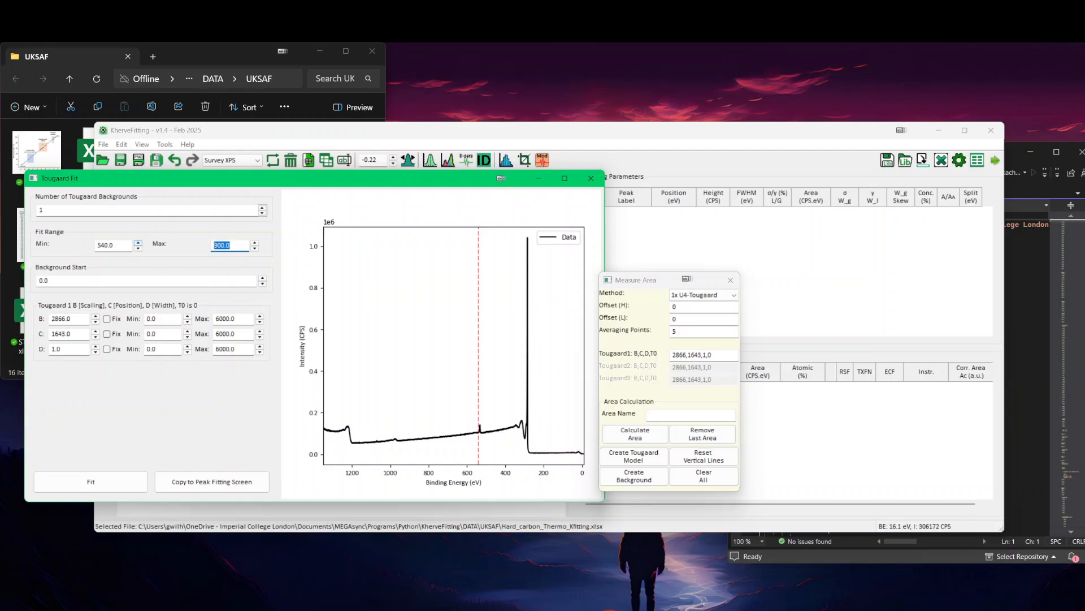
pyautogui.click(138, 244)
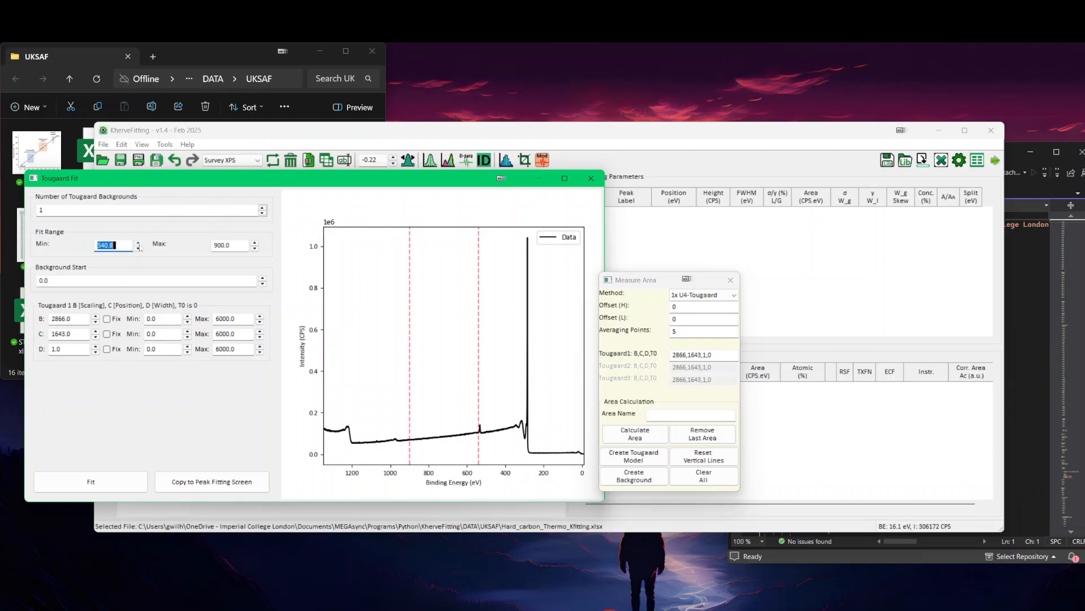
pyautogui.click(138, 244)
pyautogui.click(137, 243)
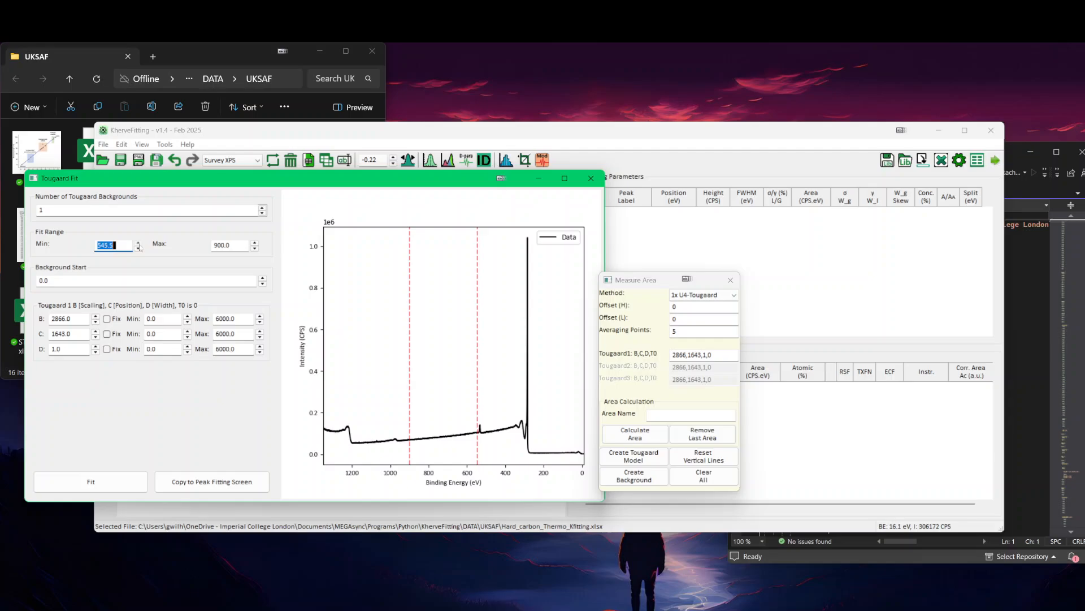
pyautogui.click(138, 244)
pyautogui.click(109, 484)
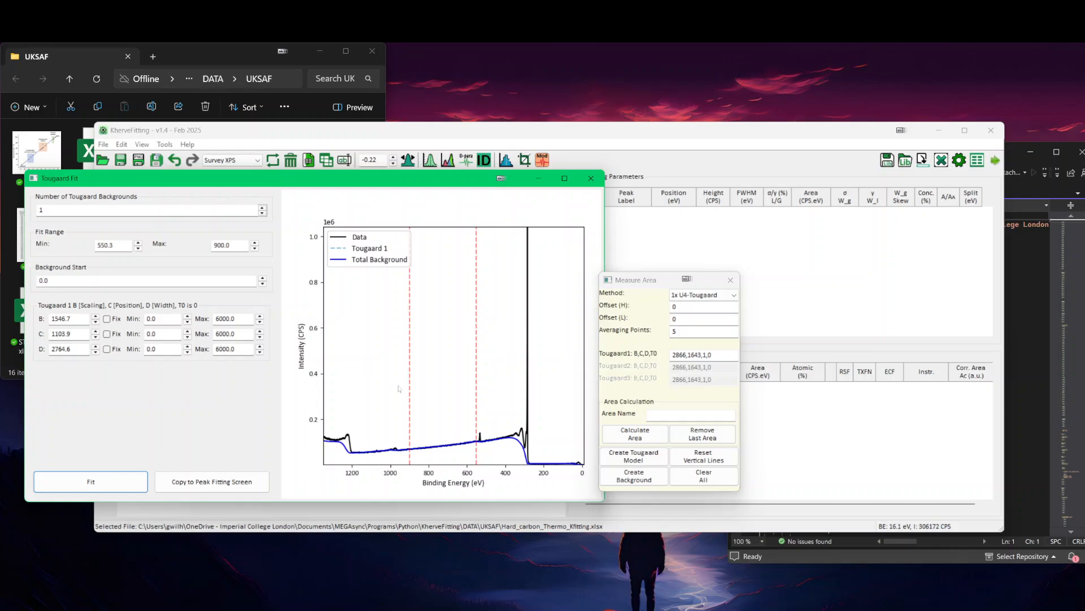
# Step: Set the maximum of the Tougaard C parameter to 600 and refit the background model
pyautogui.scroll(12, 399, 389)
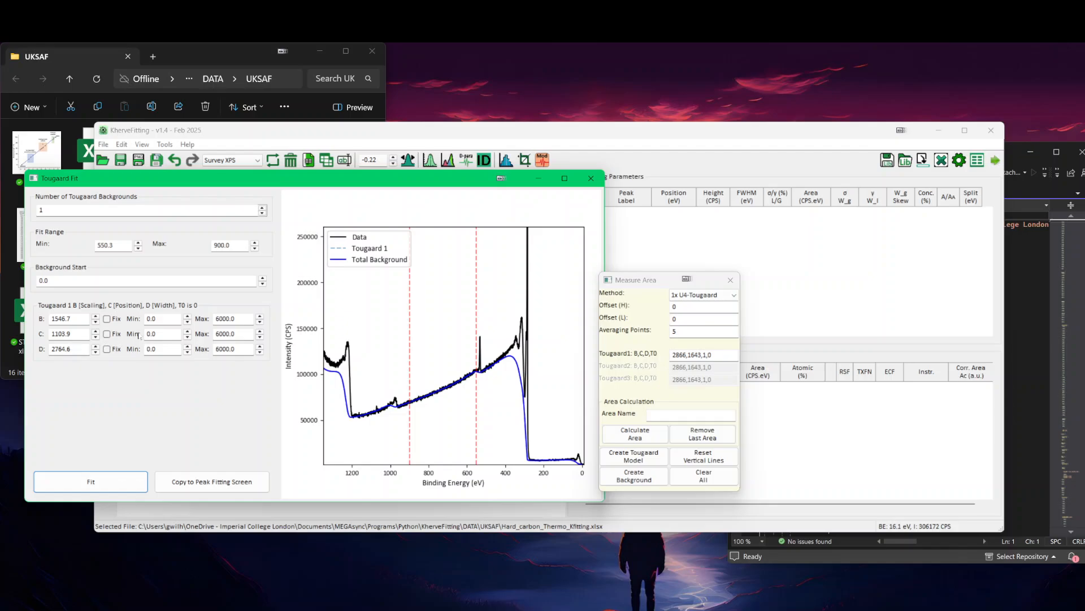
pyautogui.moveTo(238, 334); pyautogui.dragTo(197, 336)
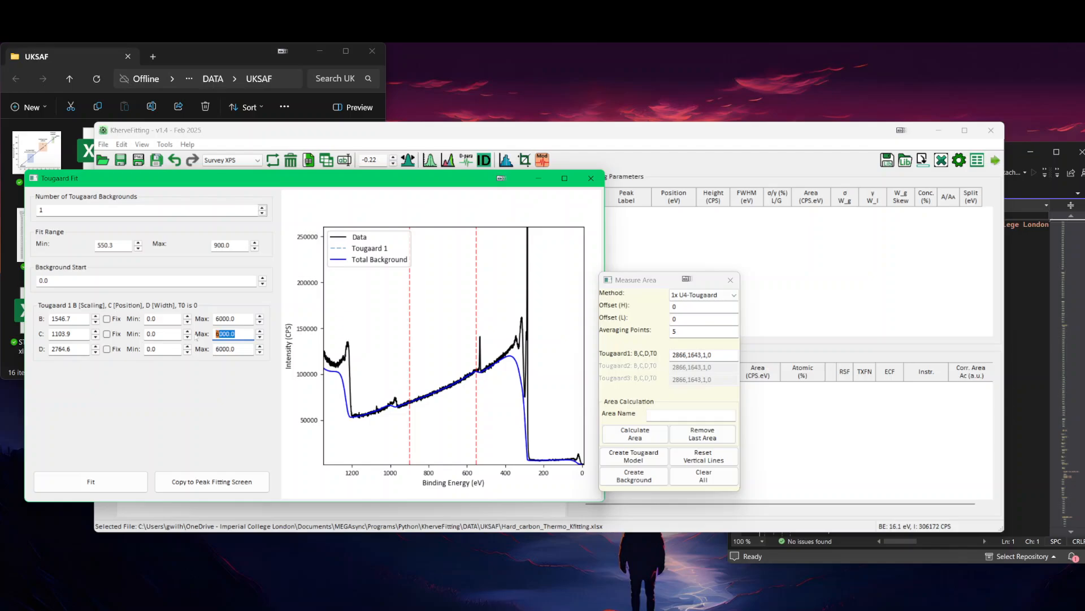
pyautogui.write('600')
pyautogui.click(124, 483)
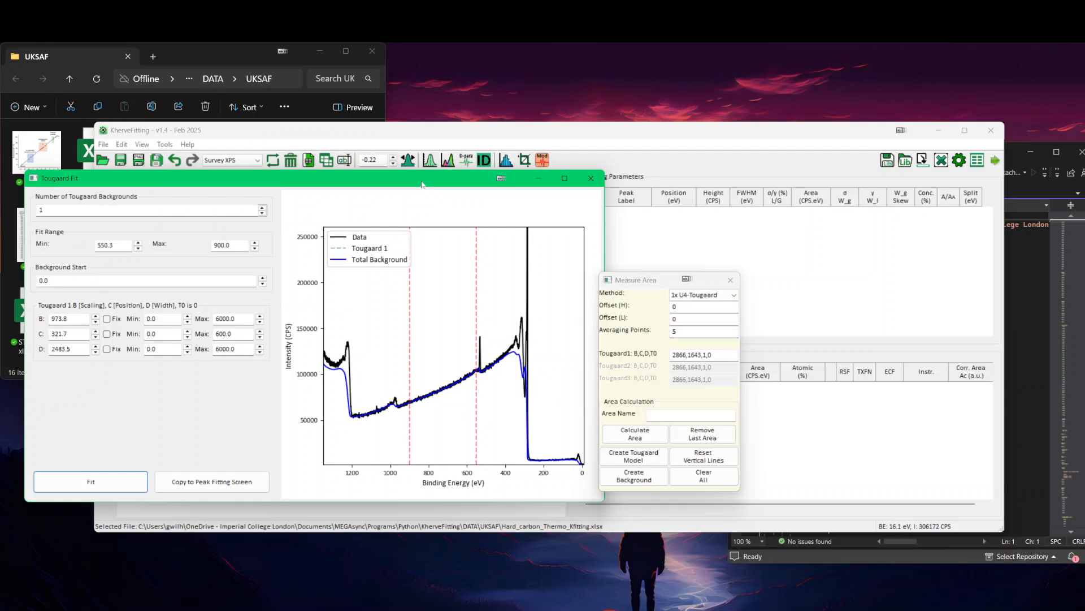
# Step: Copy the fitted Tougaard parameters to the peak fitting screen, create the survey background, and lower the intensity axis maximum to about 260,000 CPS
pyautogui.moveTo(319, 183); pyautogui.dragTo(332, 206)
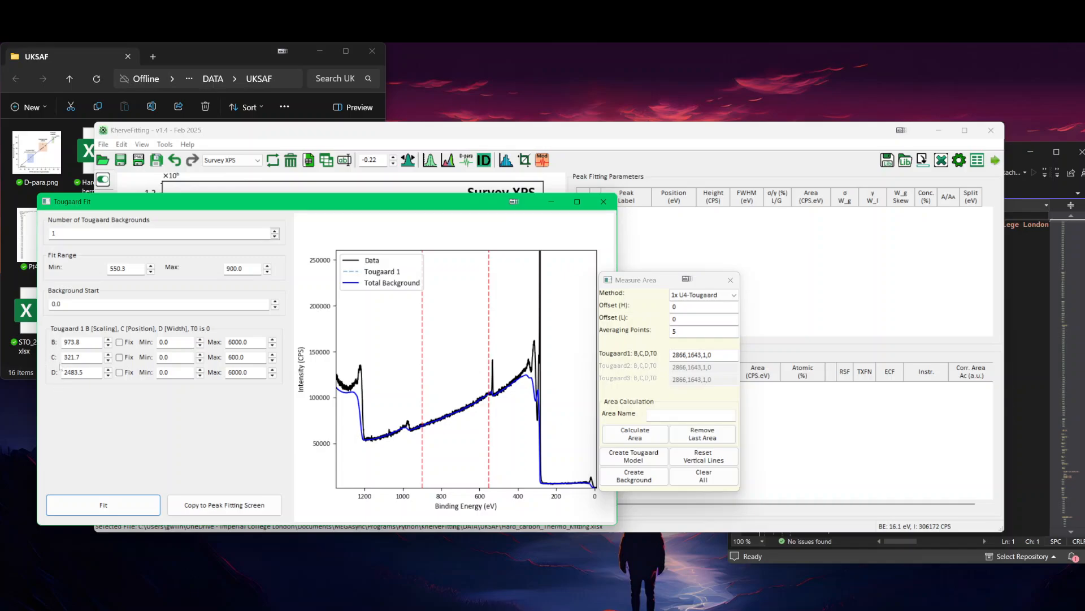
pyautogui.click(222, 512)
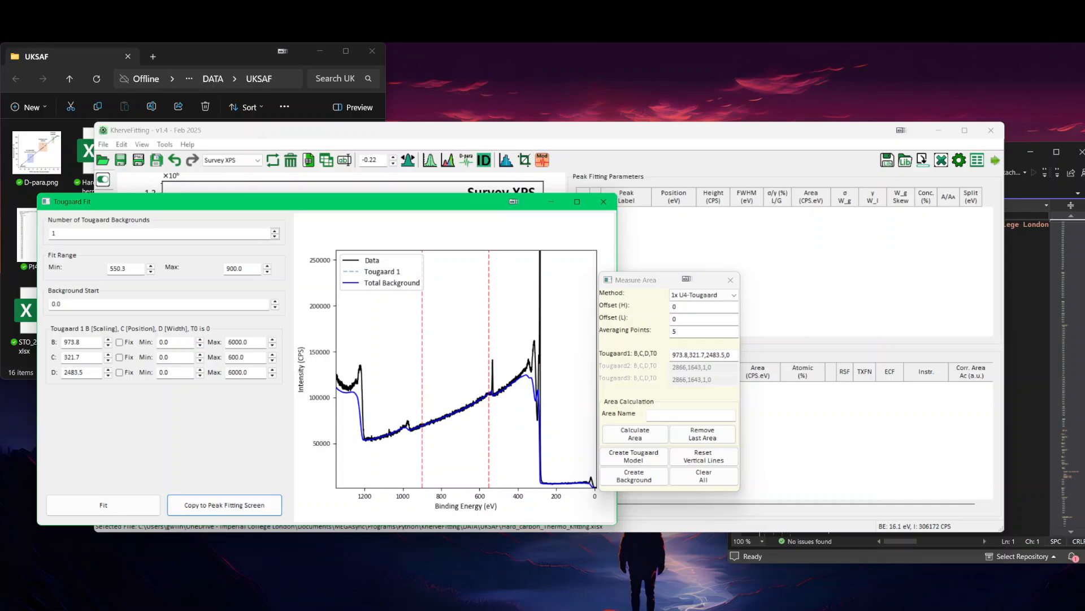
pyautogui.click(460, 137)
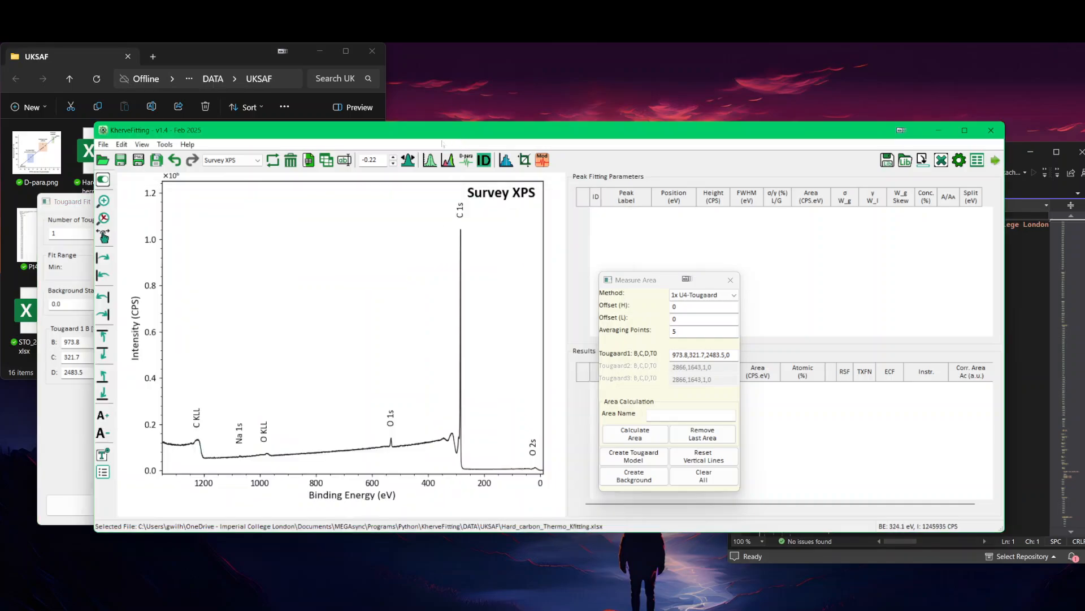
pyautogui.click(648, 482)
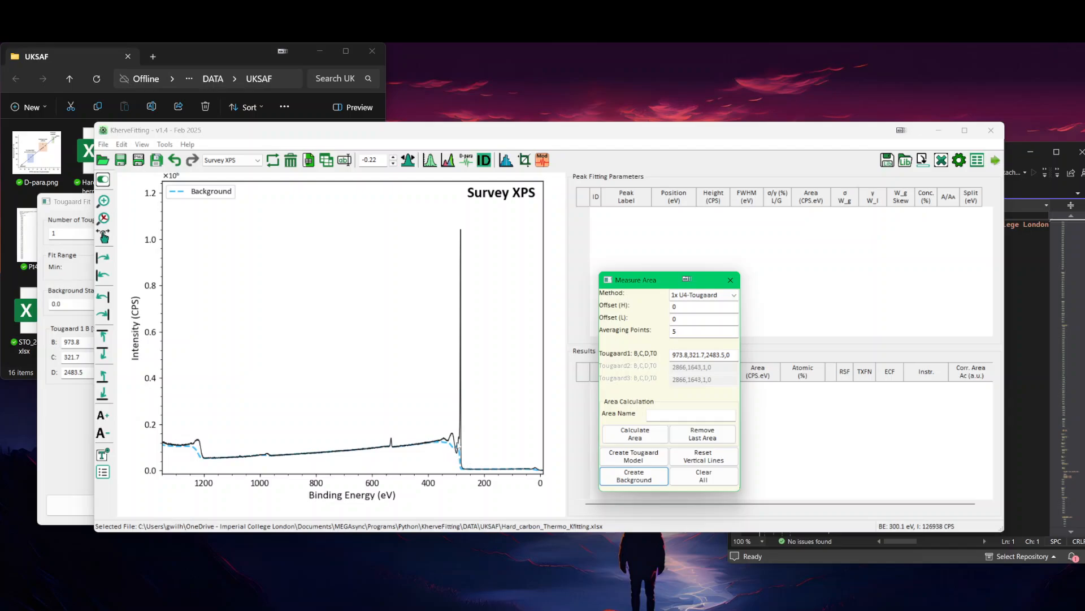
pyautogui.scroll(5, 458, 447)
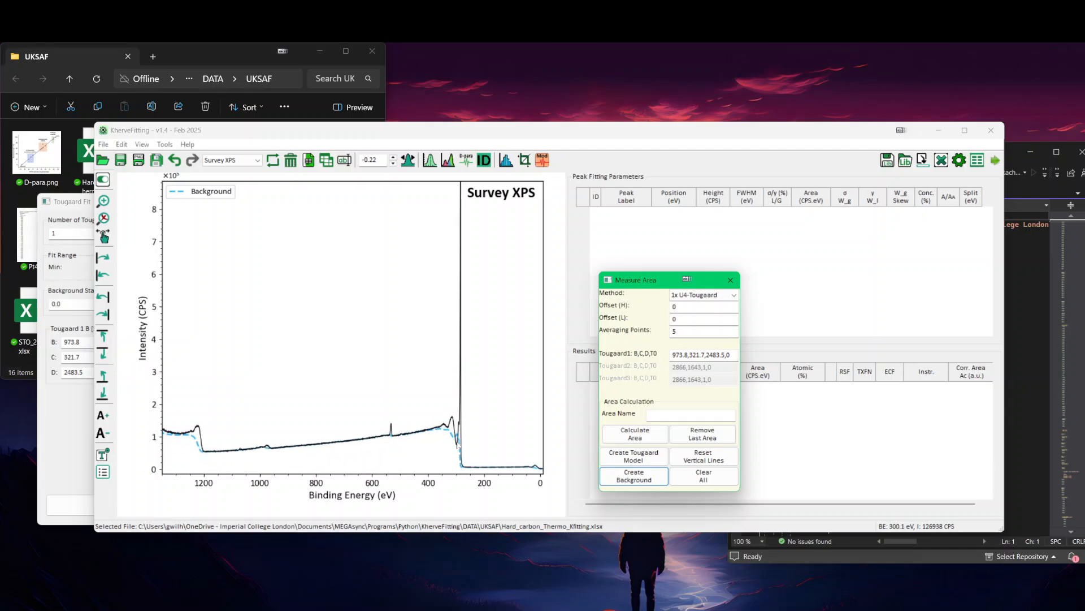
pyautogui.scroll(1, 458, 445)
pyautogui.scroll(-1, 458, 446)
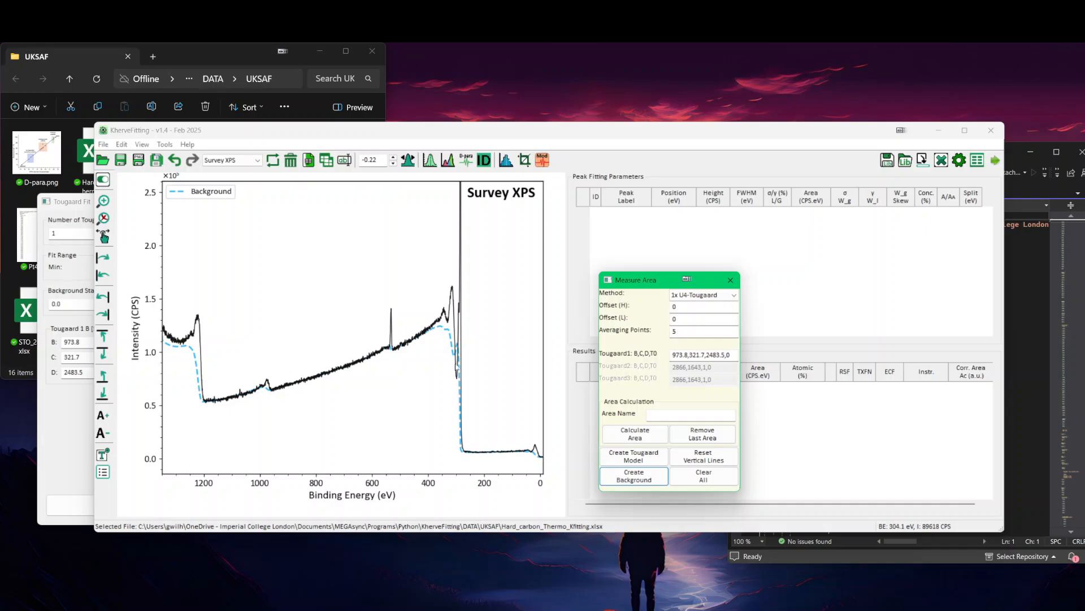
# Step: Set the minimum of the Tougaard C parameter to 500 and refit the background model
pyautogui.click(73, 423)
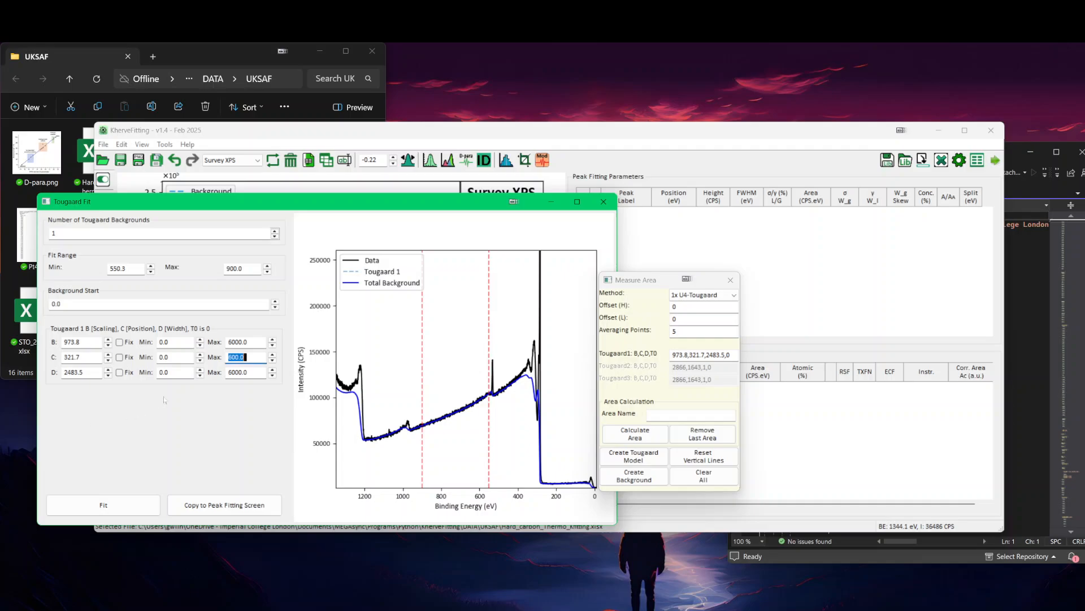
pyautogui.hotkey('shift', 'Tab')
pyautogui.write('500')
pyautogui.click(135, 506)
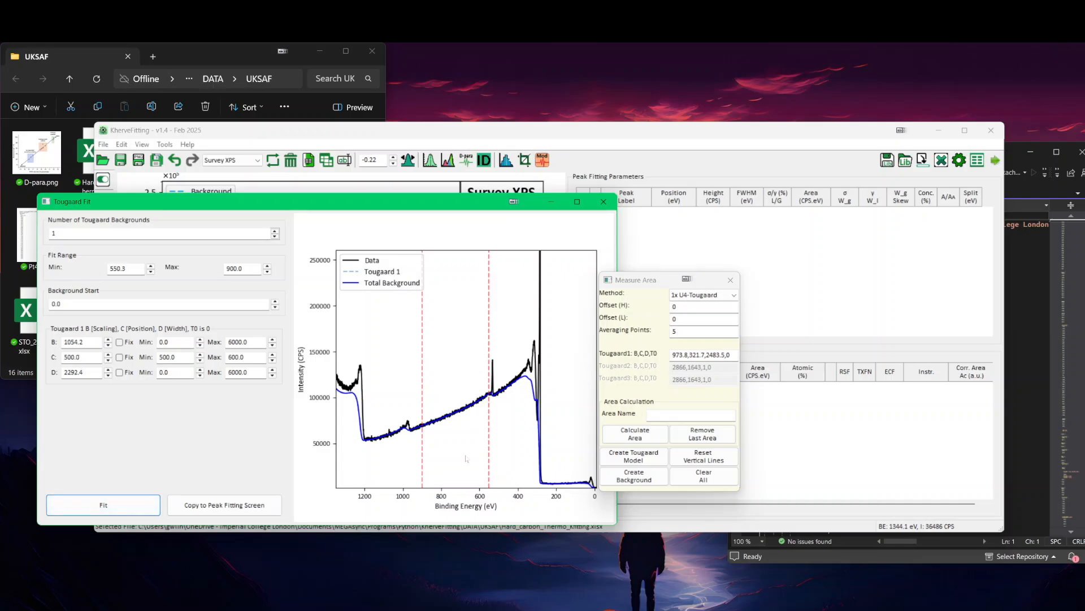
# Step: Copy the refitted Tougaard parameters to the peak fitting screen, recreate the survey background, and bring the main plot to the front
pyautogui.click(225, 506)
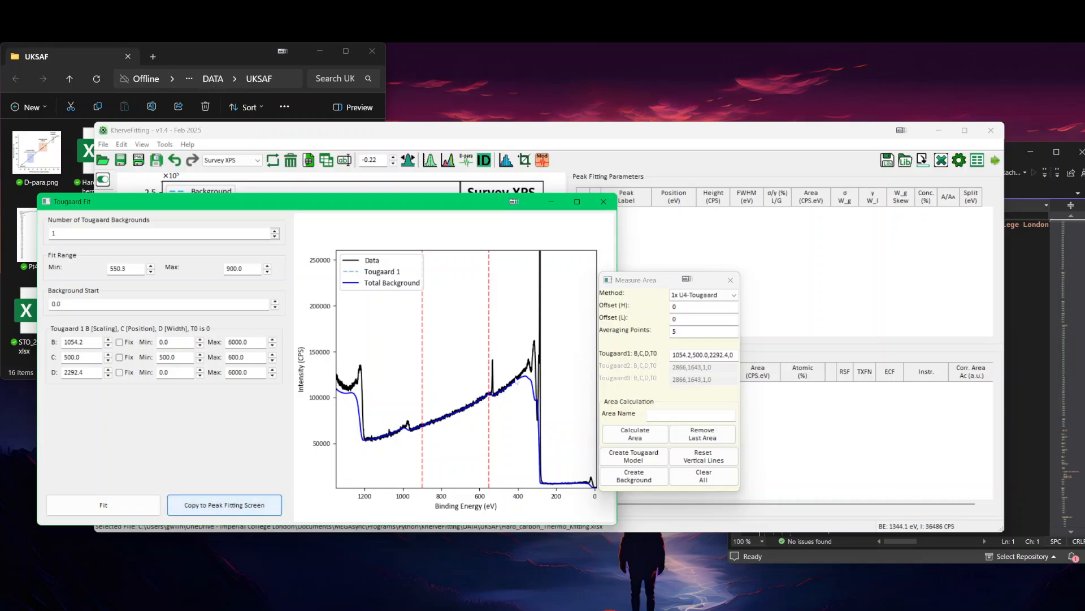
pyautogui.click(634, 475)
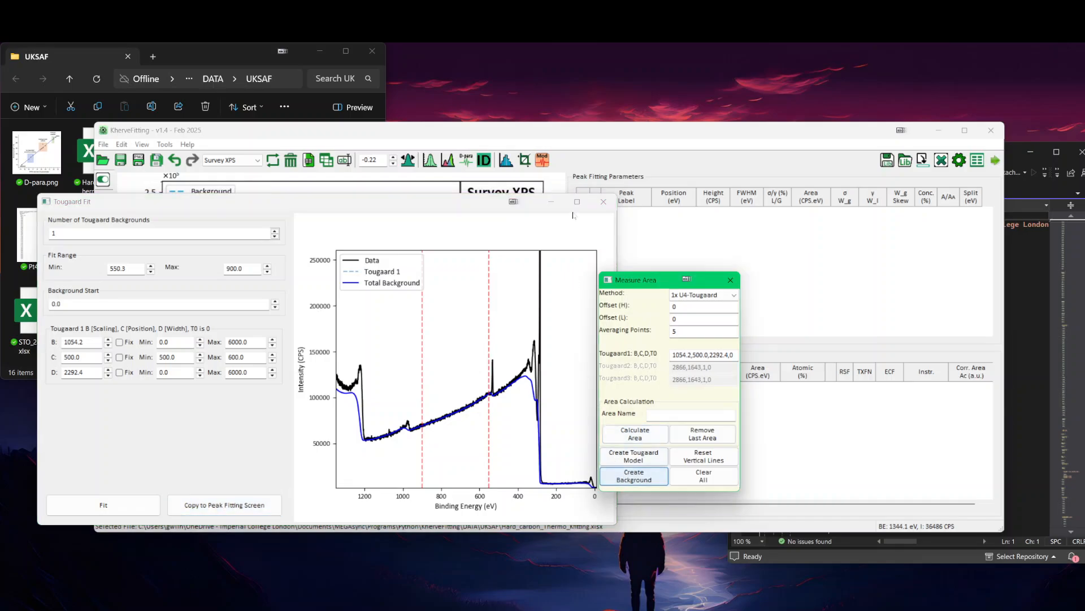
pyautogui.click(591, 133)
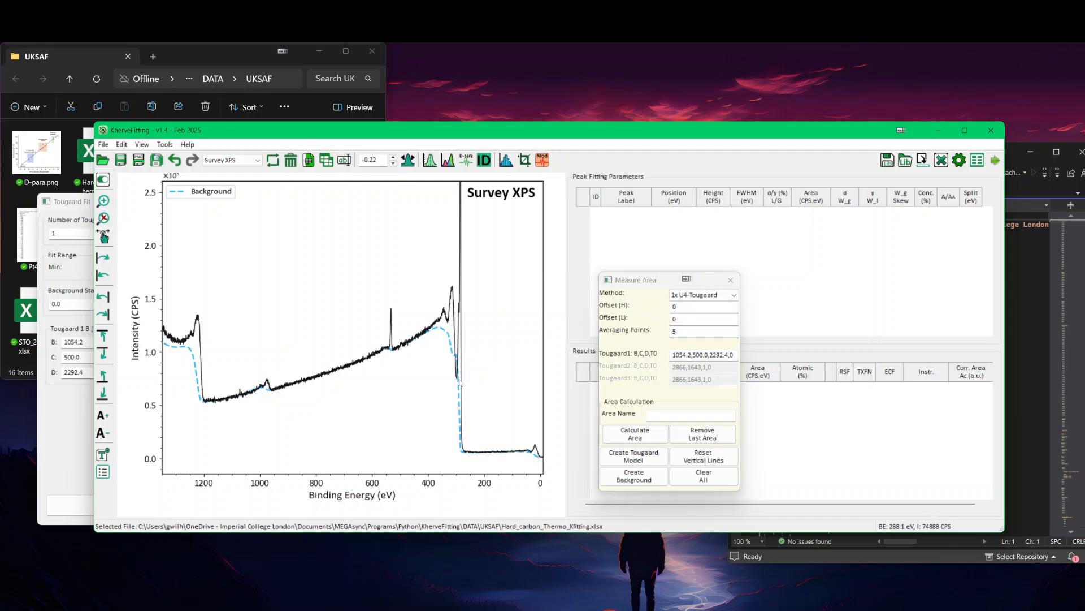
# Step: Inspect the background beneath the C 1s loss region, set the Tougaard C parameter range to 800–900, and refit the background model
pyautogui.rightClick(490, 424)
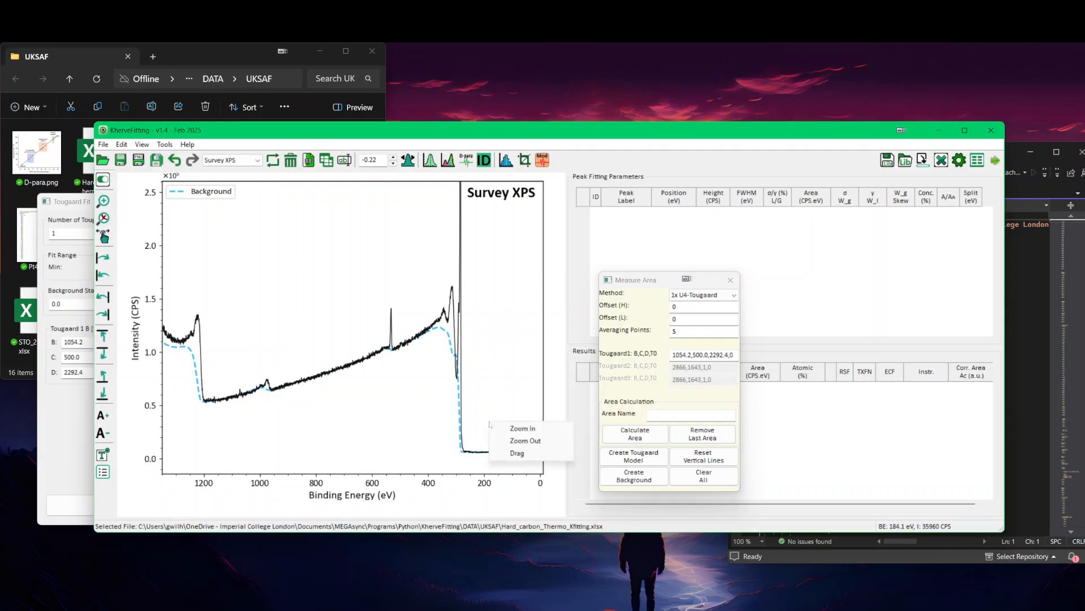
pyautogui.click(507, 430)
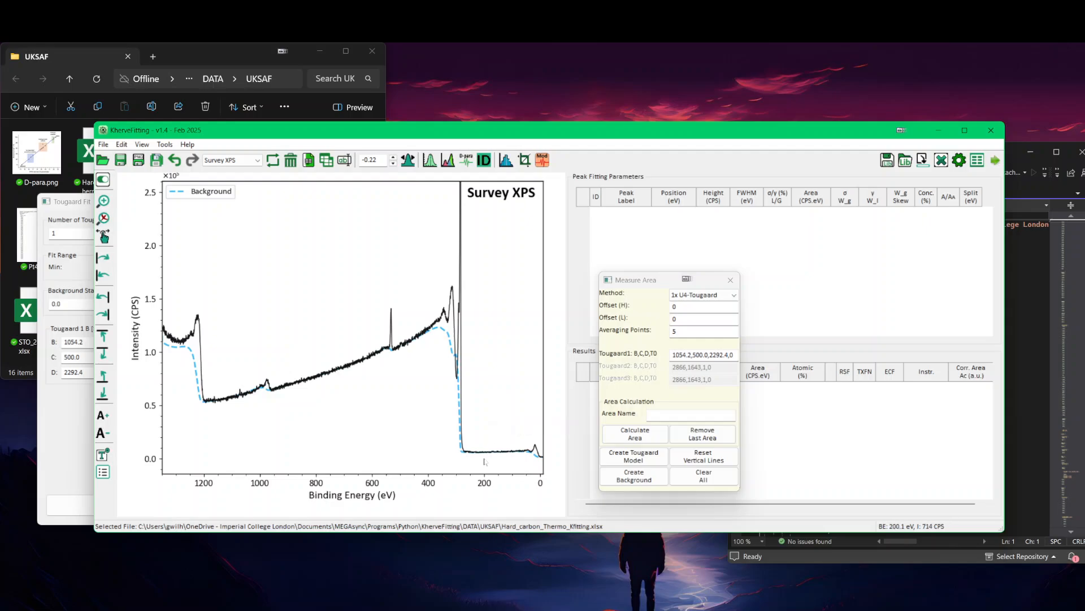
pyautogui.moveTo(485, 459); pyautogui.dragTo(412, 275)
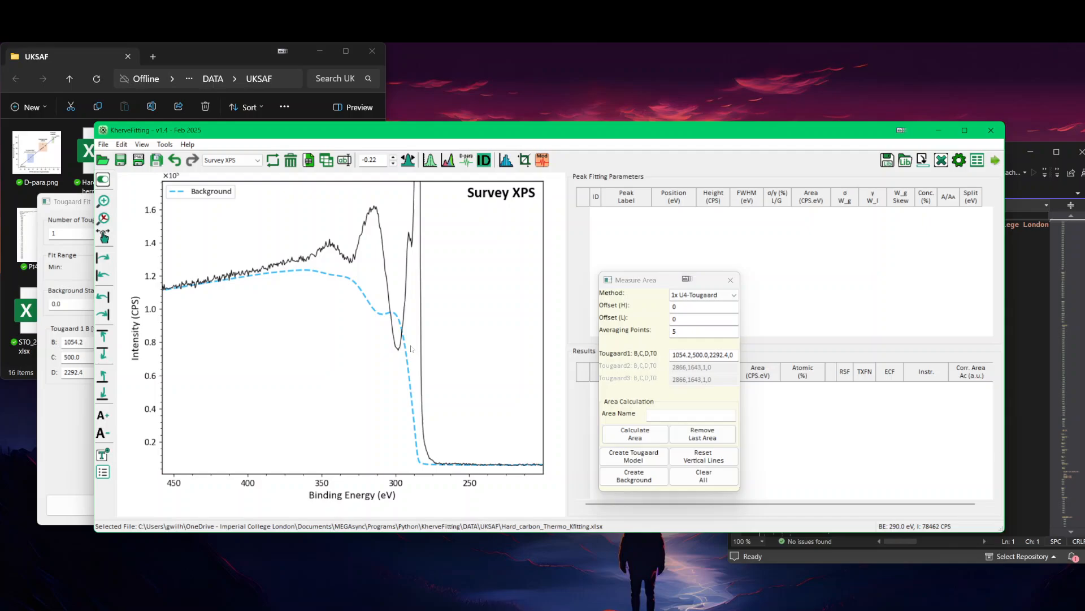
pyautogui.click(69, 415)
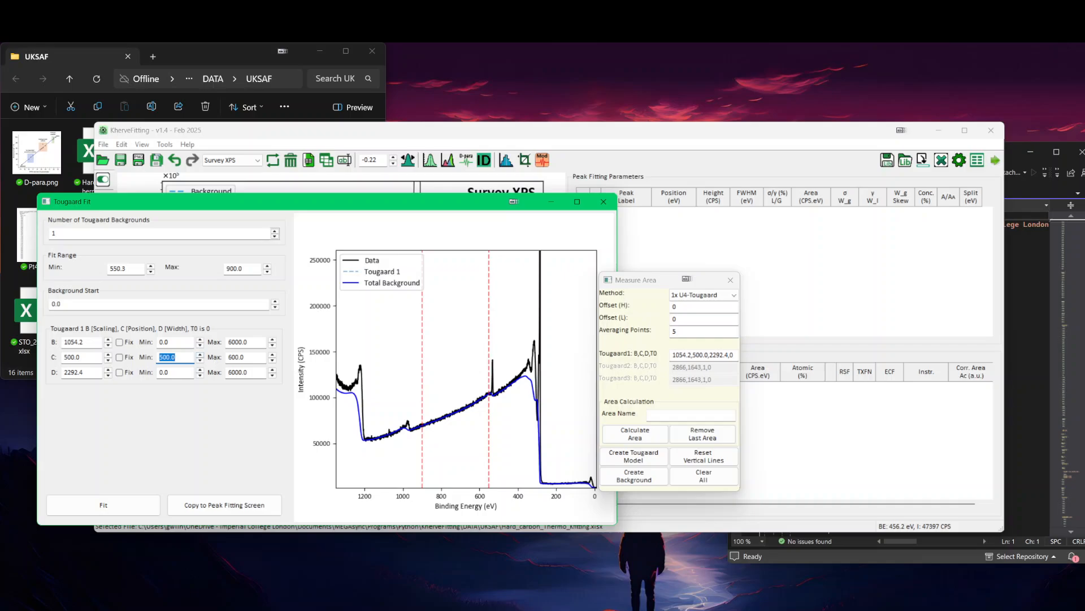
pyautogui.press('Tab')
pyautogui.write('900')
pyautogui.hotkey('shift', 'Tab')
pyautogui.write('800')
pyautogui.click(143, 504)
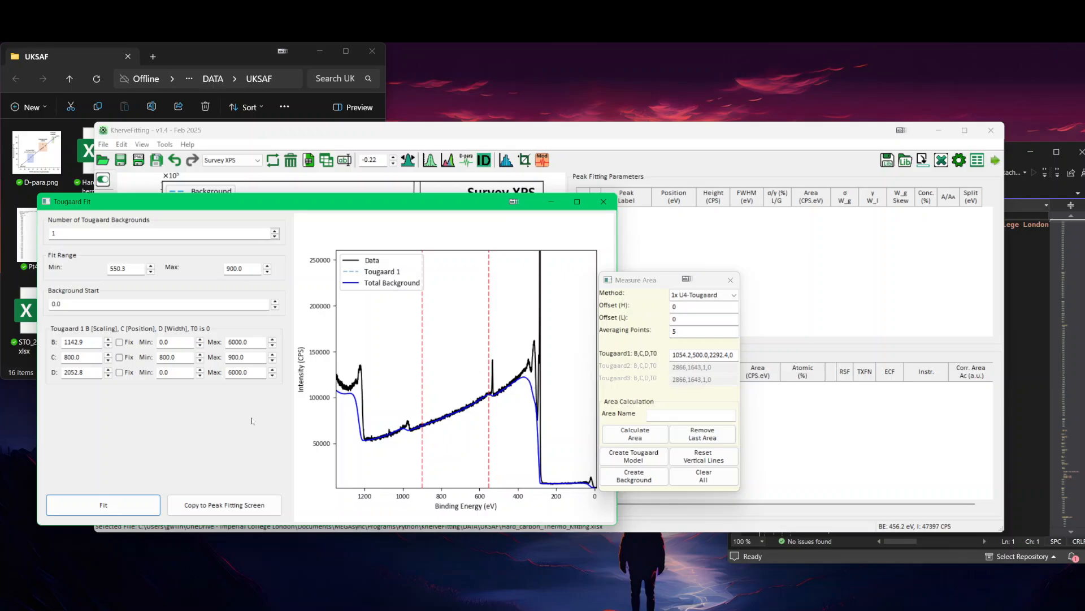
# Step: Copy the refitted Tougaard parameters to the peak fitting screen, recreate the background, and show the full survey in the main plot
pyautogui.click(193, 509)
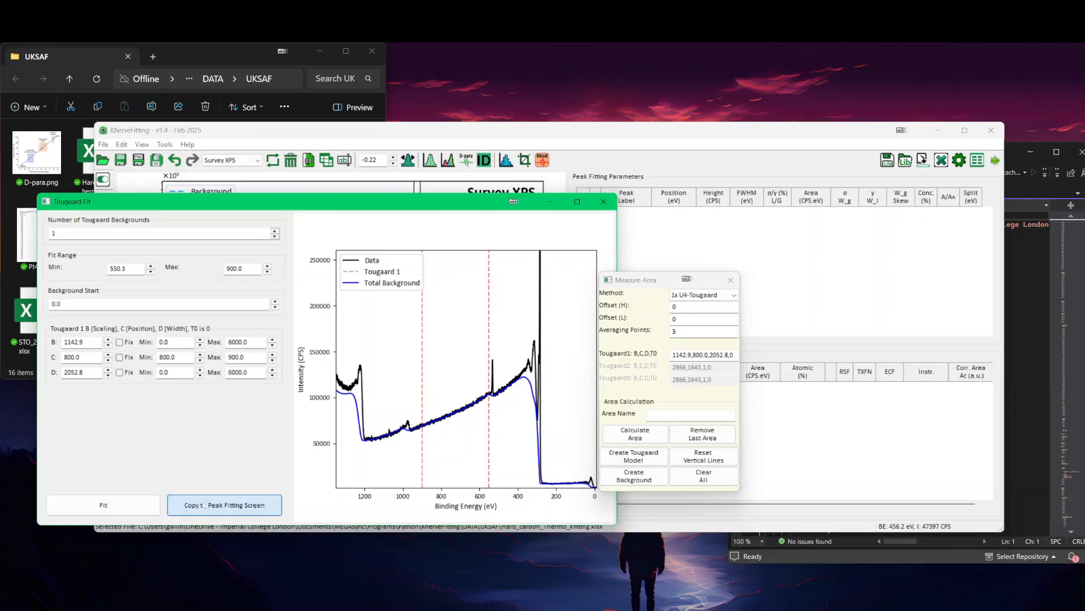
pyautogui.click(531, 128)
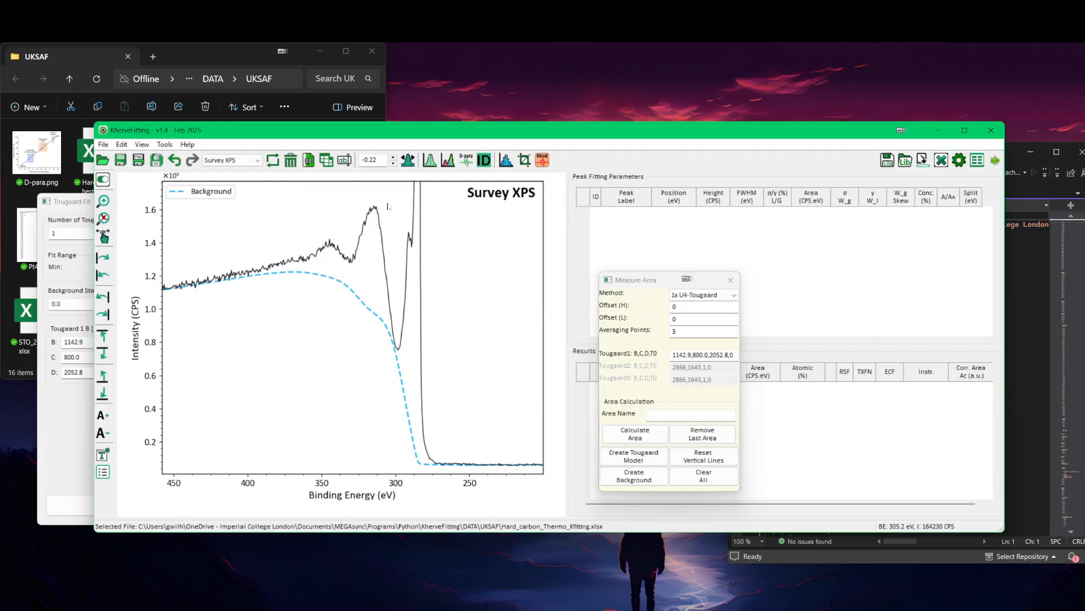
pyautogui.rightClick(332, 229)
pyautogui.click(345, 236)
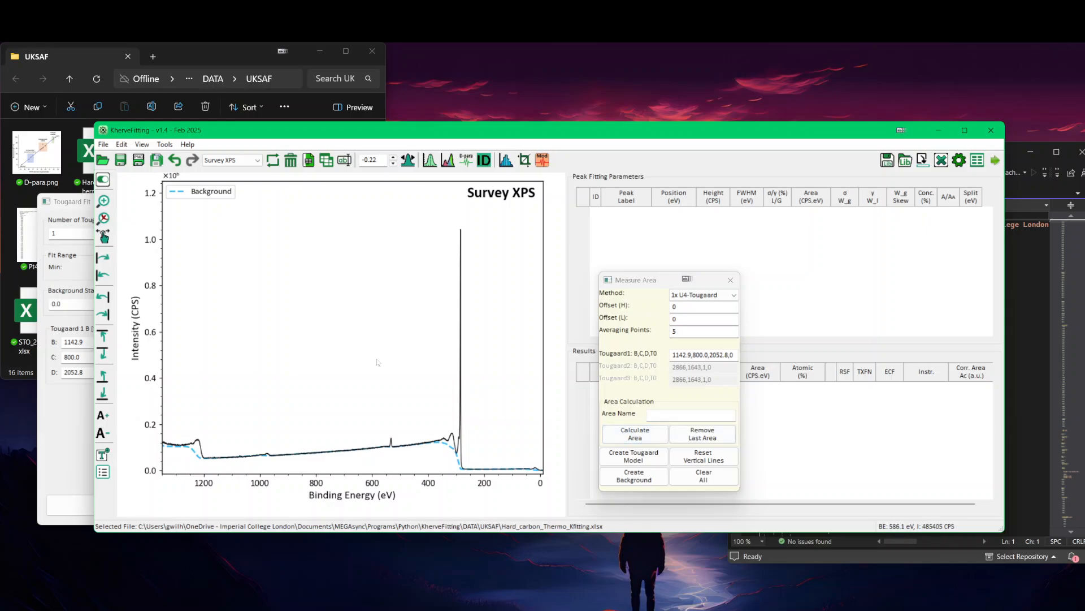
# Step: Calculate an area named C1s over the C 1s peak and its loss features, between about 275 and 356 eV
pyautogui.rightClick(375, 284)
pyautogui.click(401, 292)
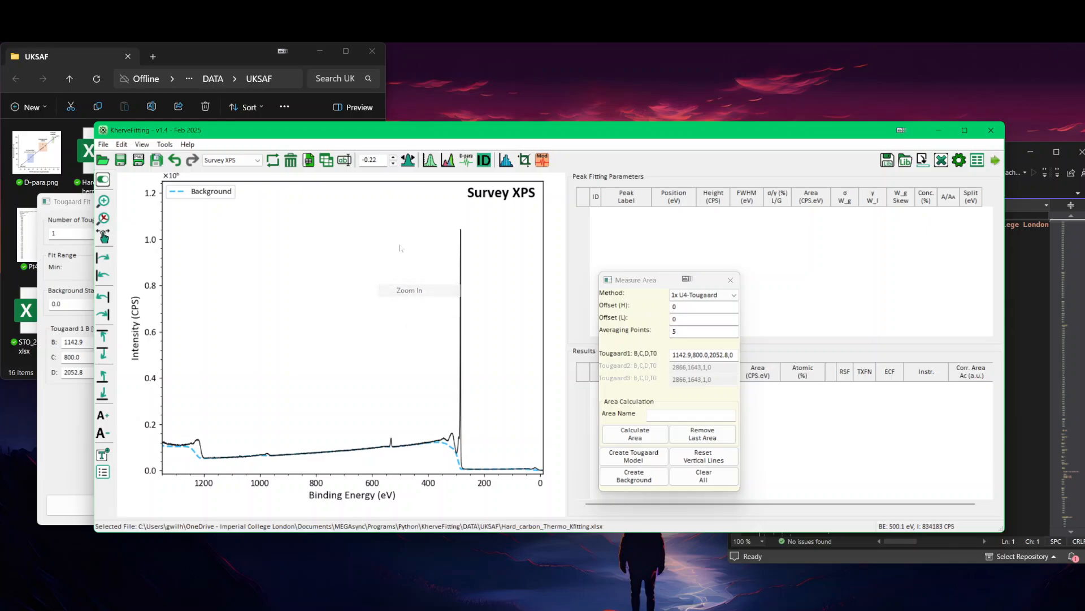
pyautogui.moveTo(397, 217); pyautogui.dragTo(509, 479)
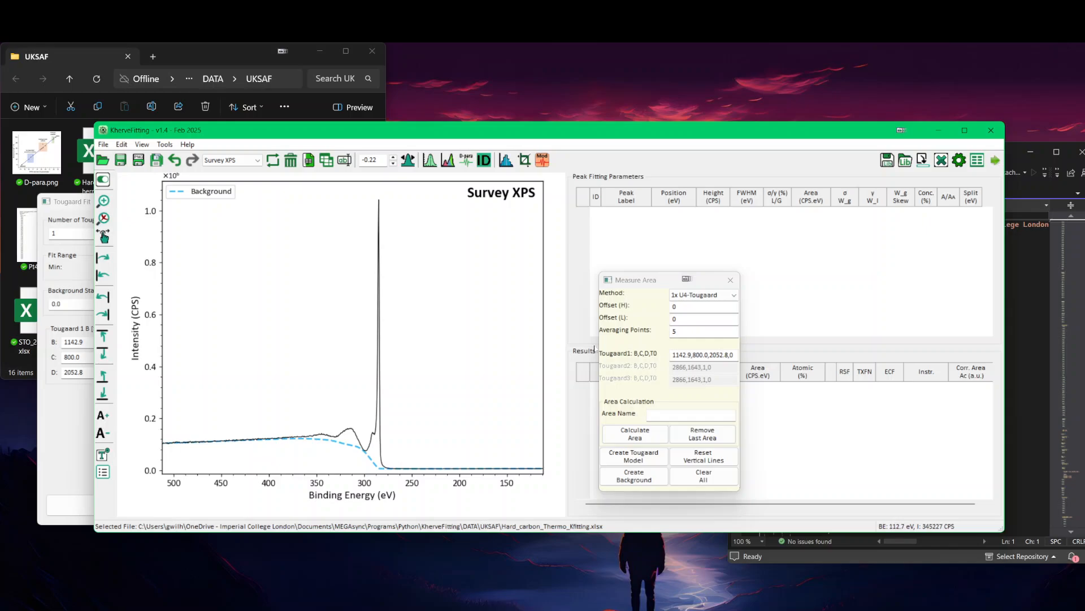
pyautogui.click(647, 418)
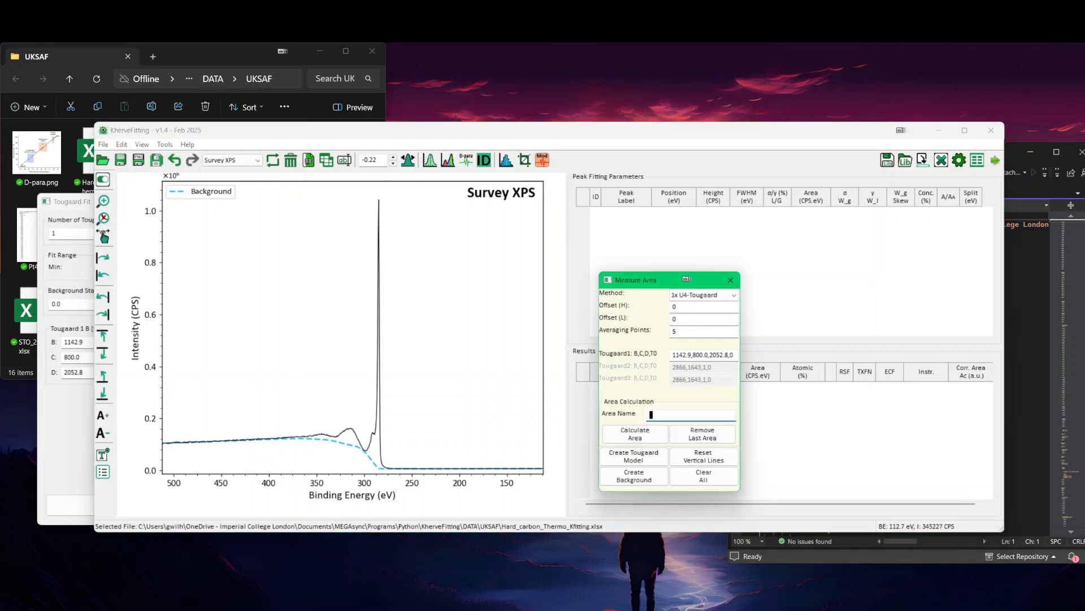
pyautogui.write('C1s')
pyautogui.click(388, 446)
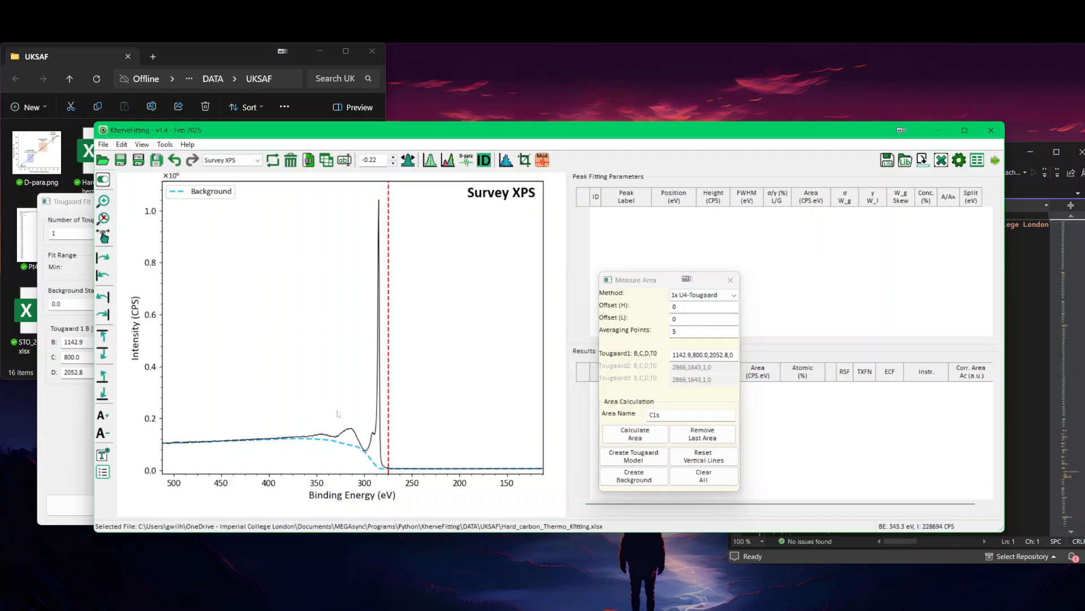
pyautogui.moveTo(376, 422); pyautogui.dragTo(311, 421)
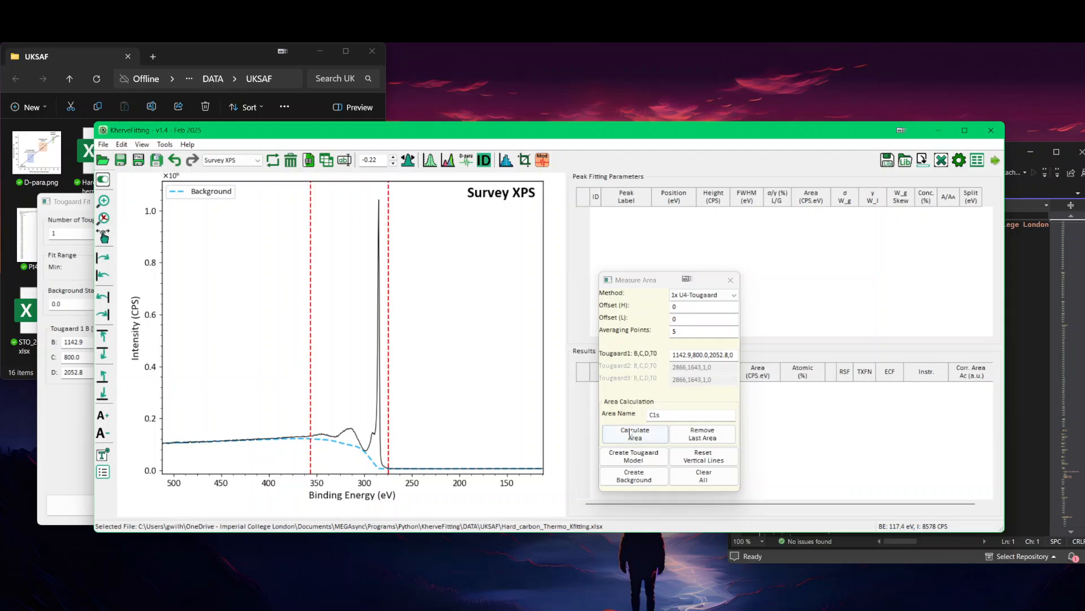
pyautogui.click(635, 434)
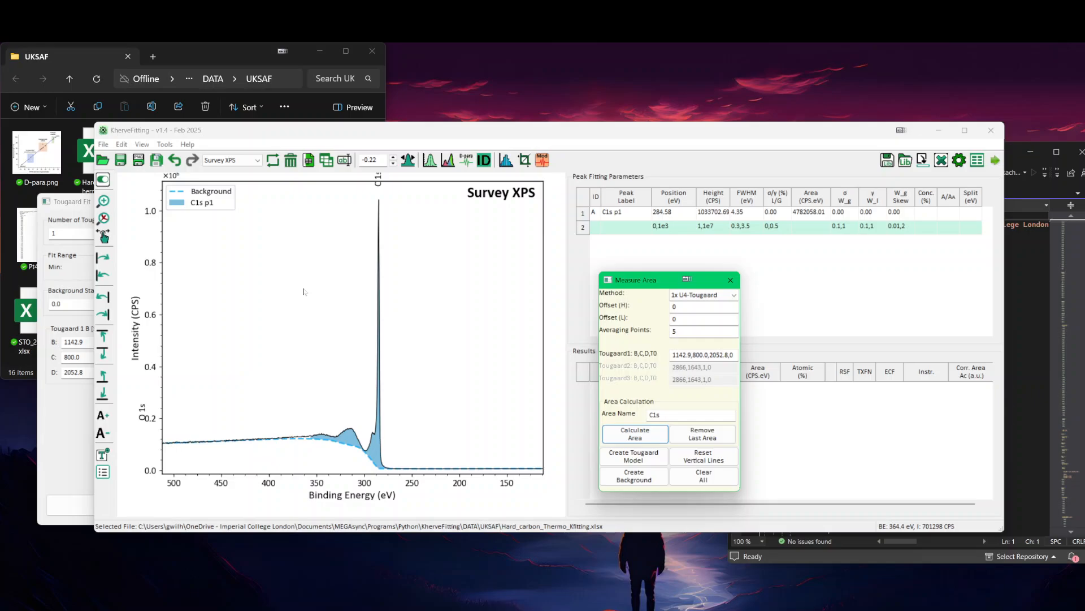
# Step: Calculate an area named O1s over the O 1s peak, between about 526 and 545 eV
pyautogui.rightClick(304, 292)
pyautogui.click(335, 309)
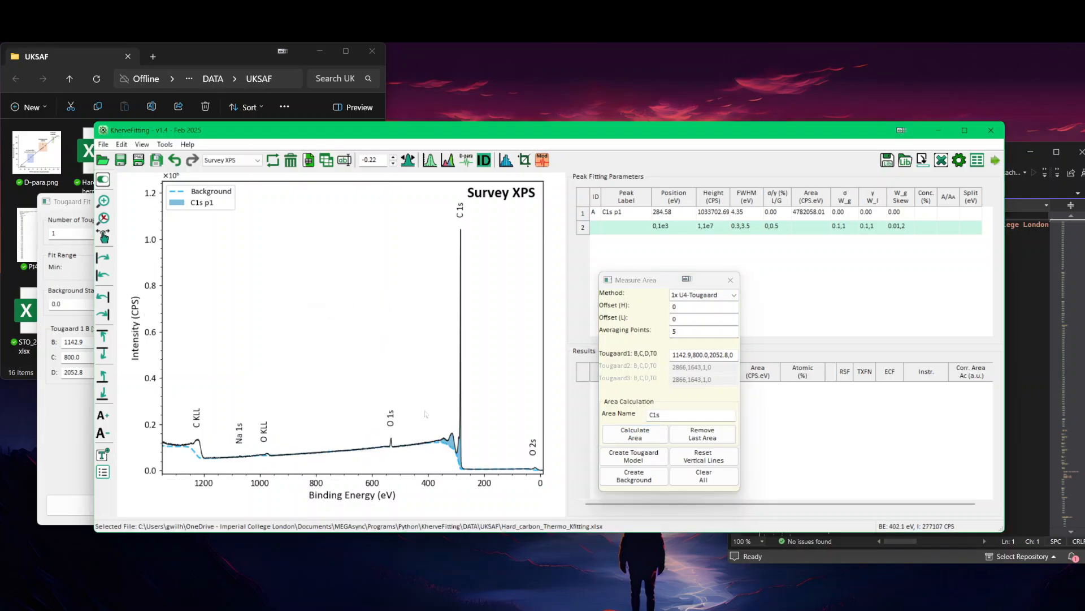
pyautogui.rightClick(372, 405)
pyautogui.click(376, 410)
pyautogui.moveTo(378, 428); pyautogui.dragTo(414, 461)
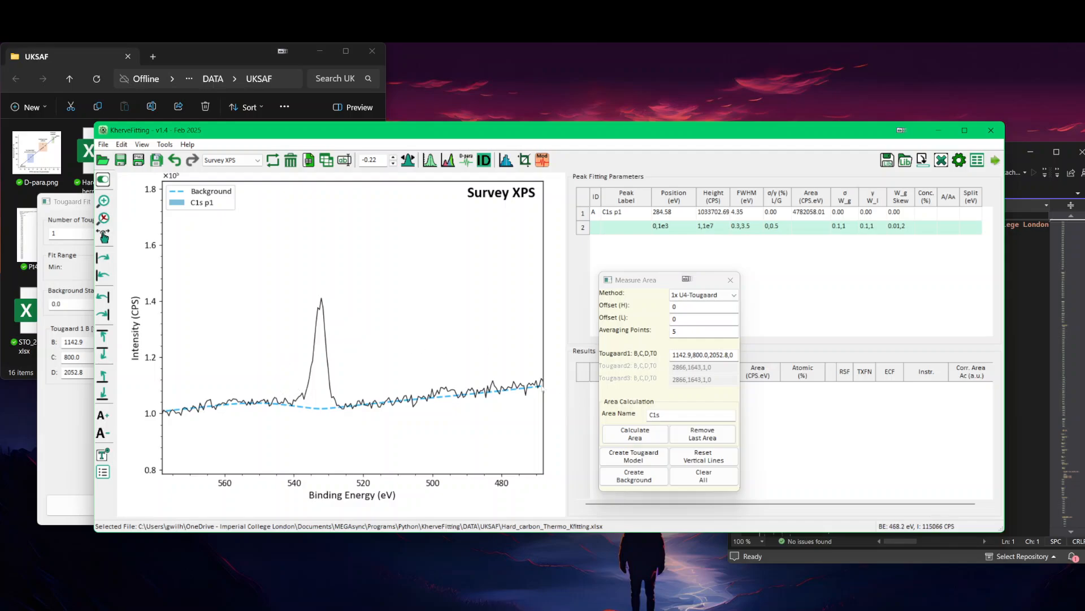
pyautogui.moveTo(669, 415); pyautogui.dragTo(648, 415)
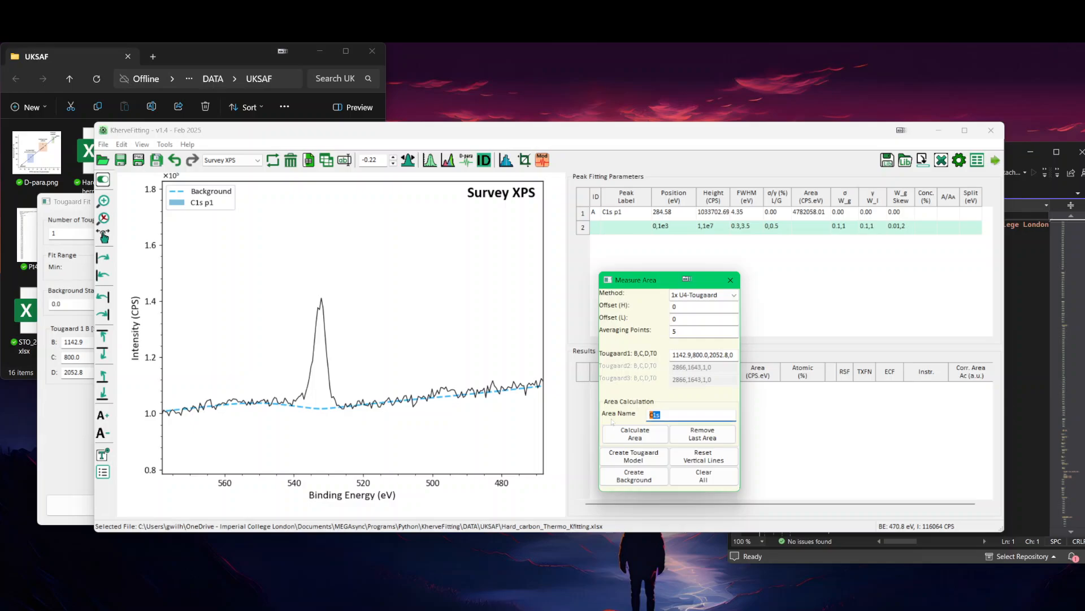
pyautogui.write('O1s')
pyautogui.click(343, 383)
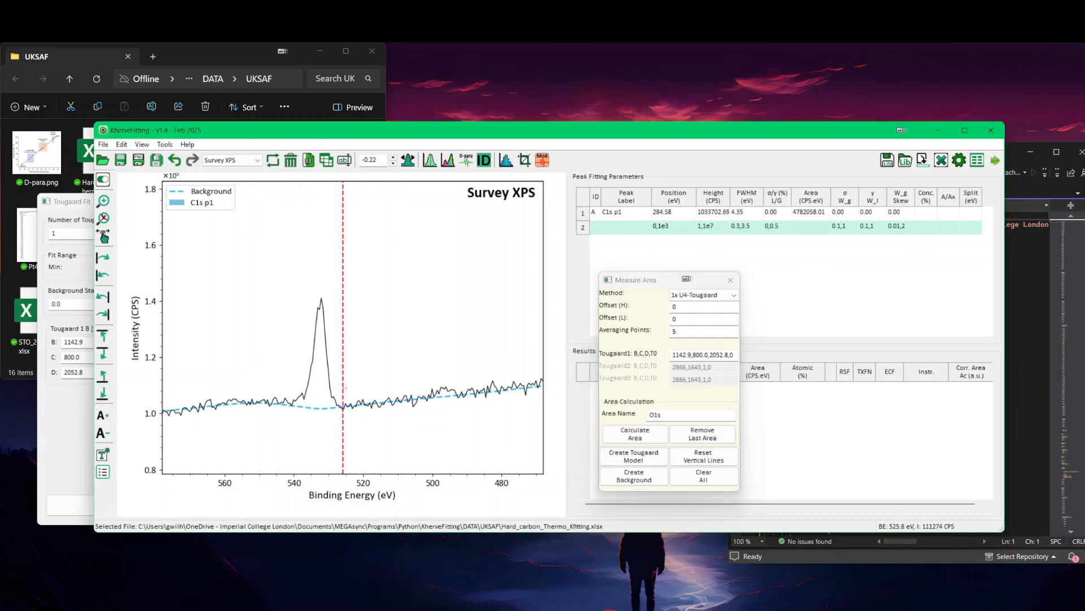
pyautogui.moveTo(336, 385); pyautogui.dragTo(276, 382)
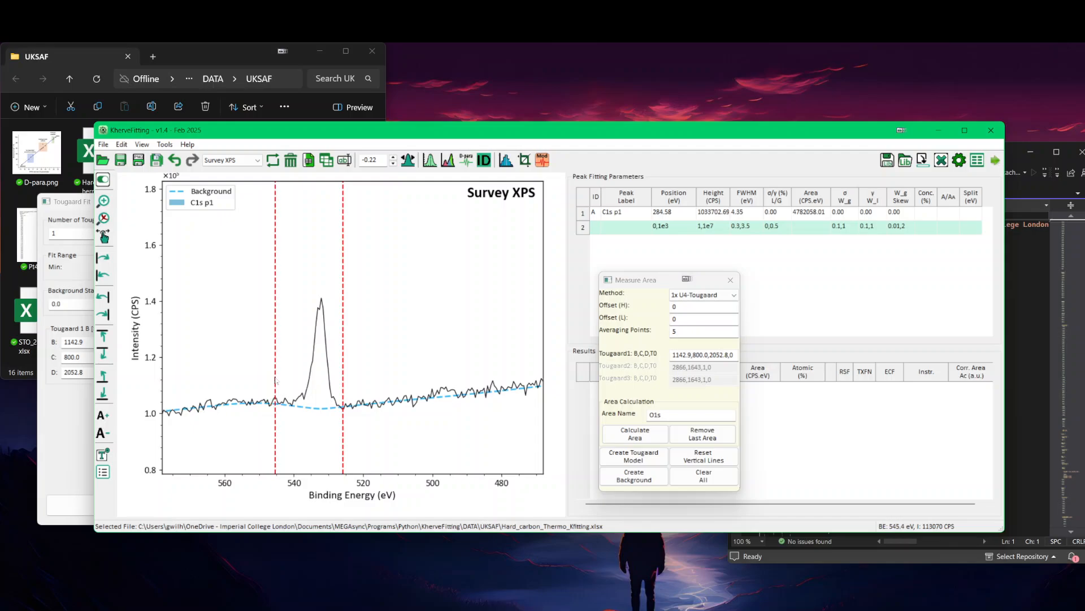
pyautogui.click(648, 435)
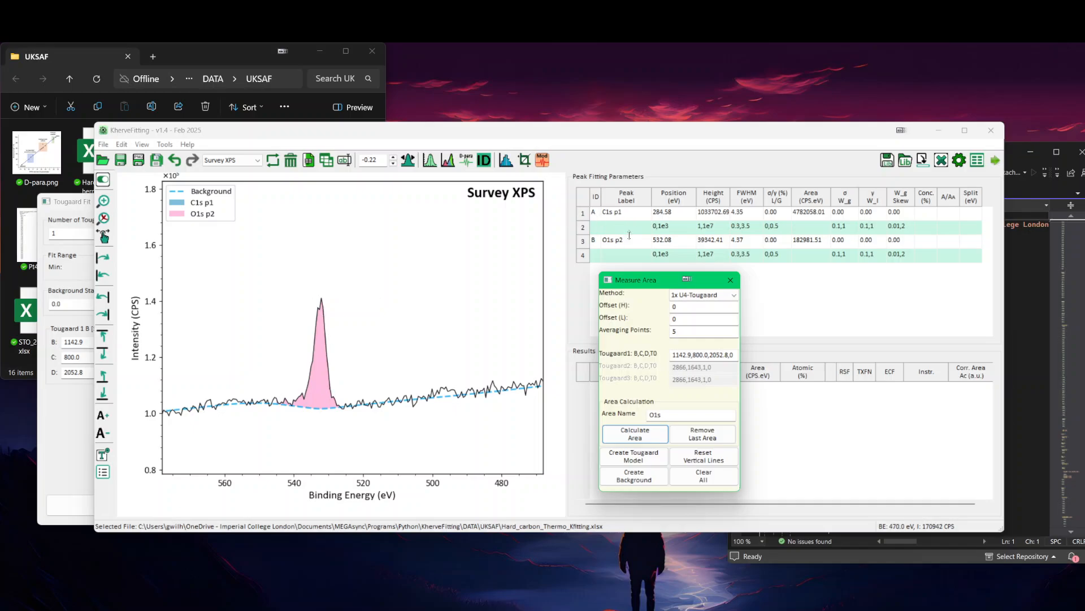
# Step: Calculate an area named Na1s over the small Na 1s peak, between about 1069 and 1076 eV
pyautogui.rightClick(288, 261)
pyautogui.click(311, 278)
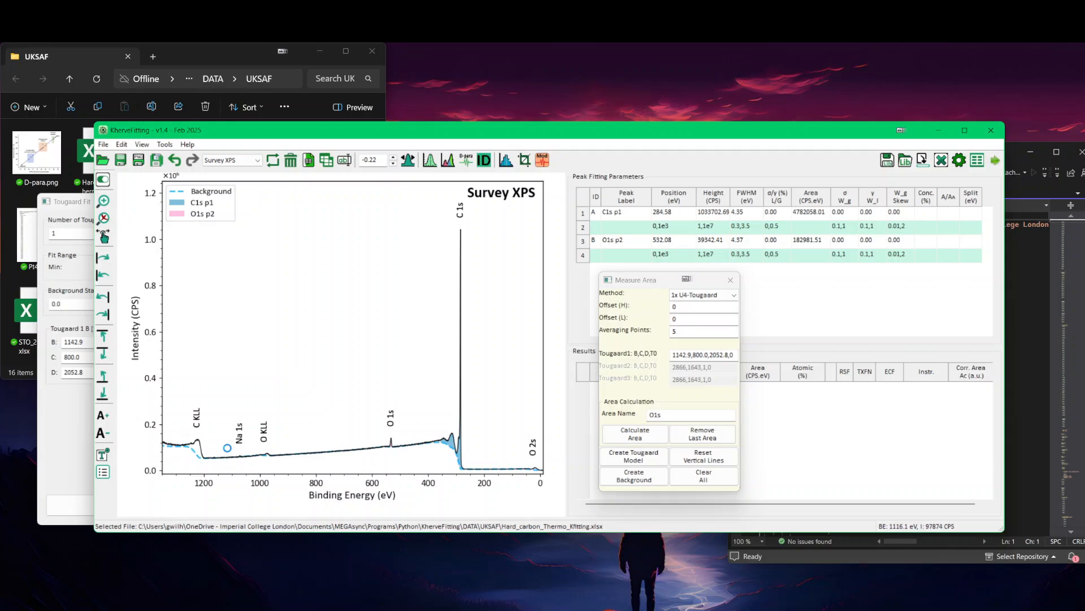
pyautogui.rightClick(225, 446)
pyautogui.click(238, 452)
pyautogui.moveTo(234, 447); pyautogui.dragTo(245, 466)
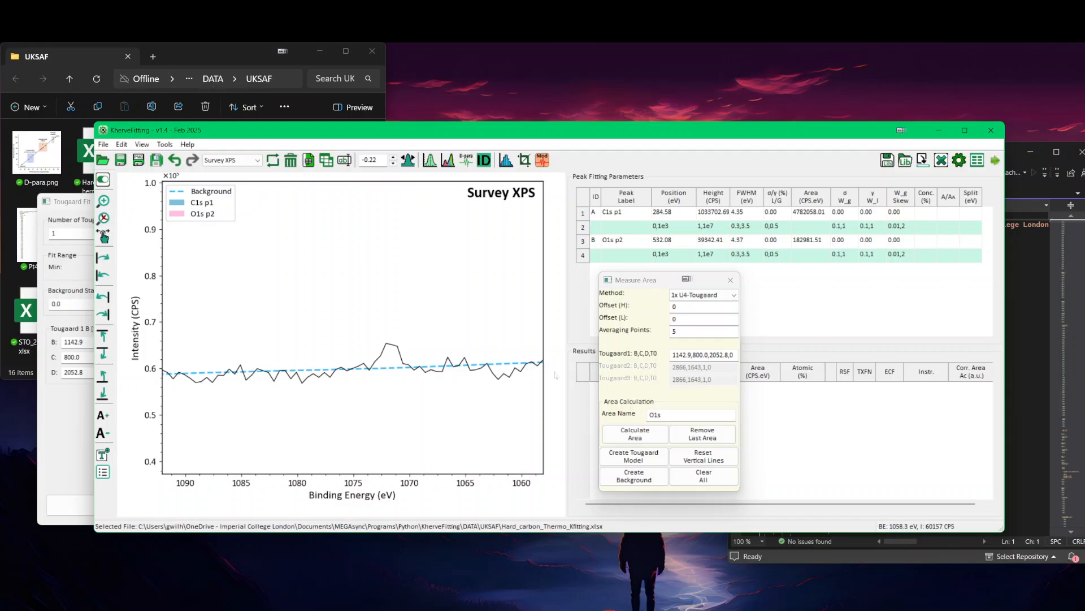
pyautogui.moveTo(672, 415); pyautogui.dragTo(586, 413)
pyautogui.write('Na1s')
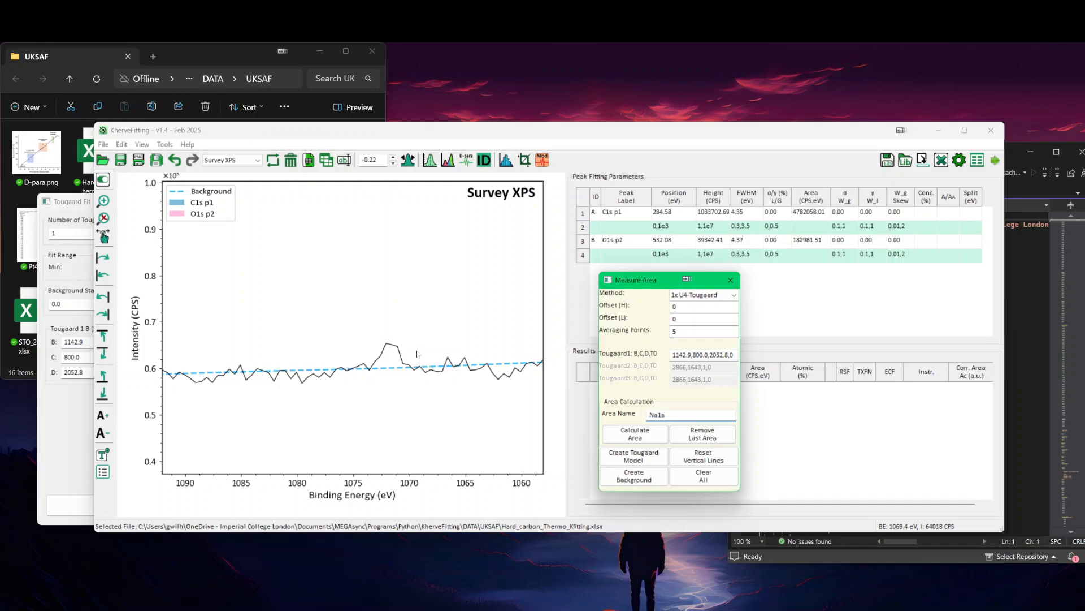
pyautogui.click(417, 354)
pyautogui.click(403, 350)
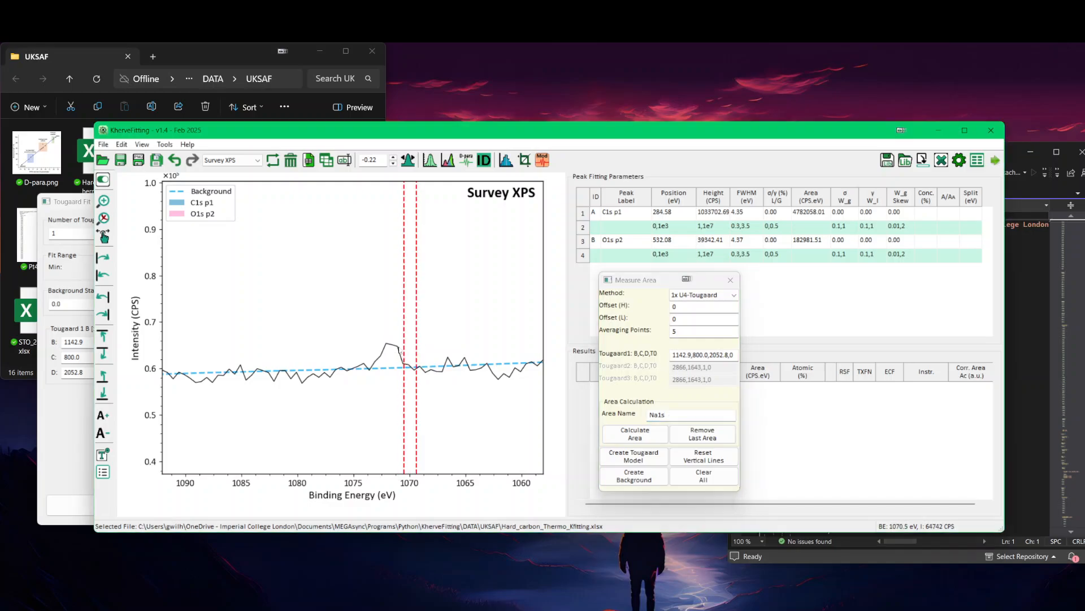
pyautogui.moveTo(399, 350); pyautogui.dragTo(341, 350)
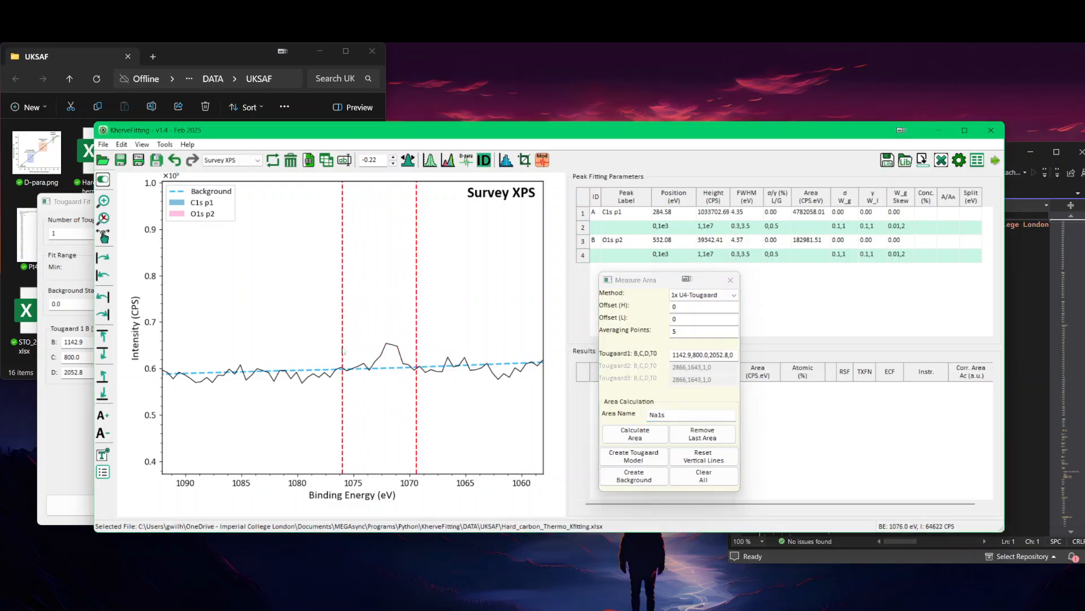
pyautogui.click(634, 437)
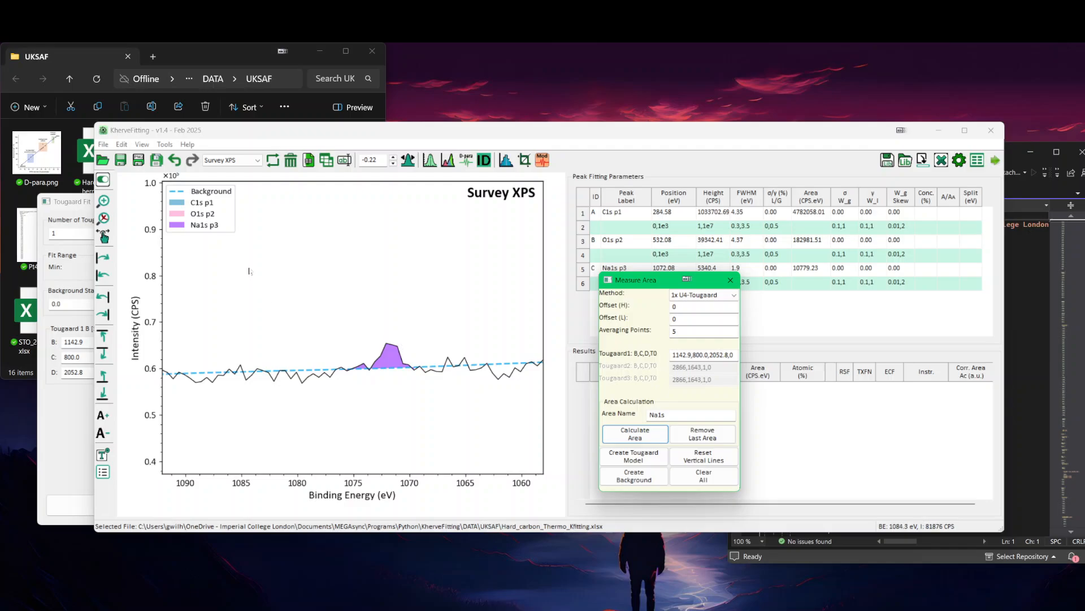
# Step: Reload the Survey XPS data to refresh the concentrations in the peak table, and close the Measure Area window
pyautogui.moveTo(637, 282); pyautogui.dragTo(554, 323)
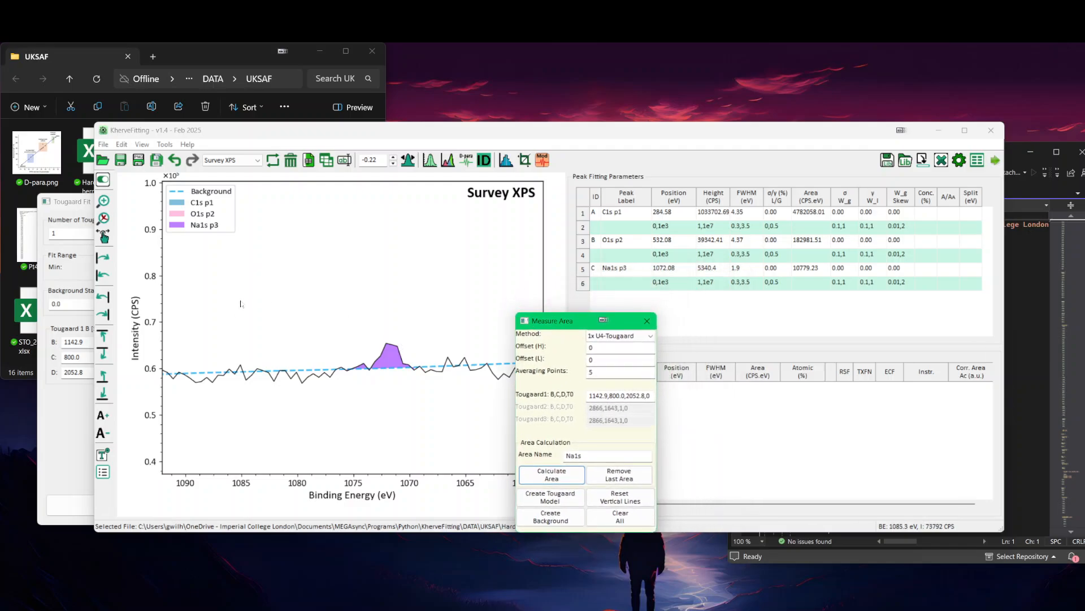
pyautogui.rightClick(277, 252)
pyautogui.click(305, 268)
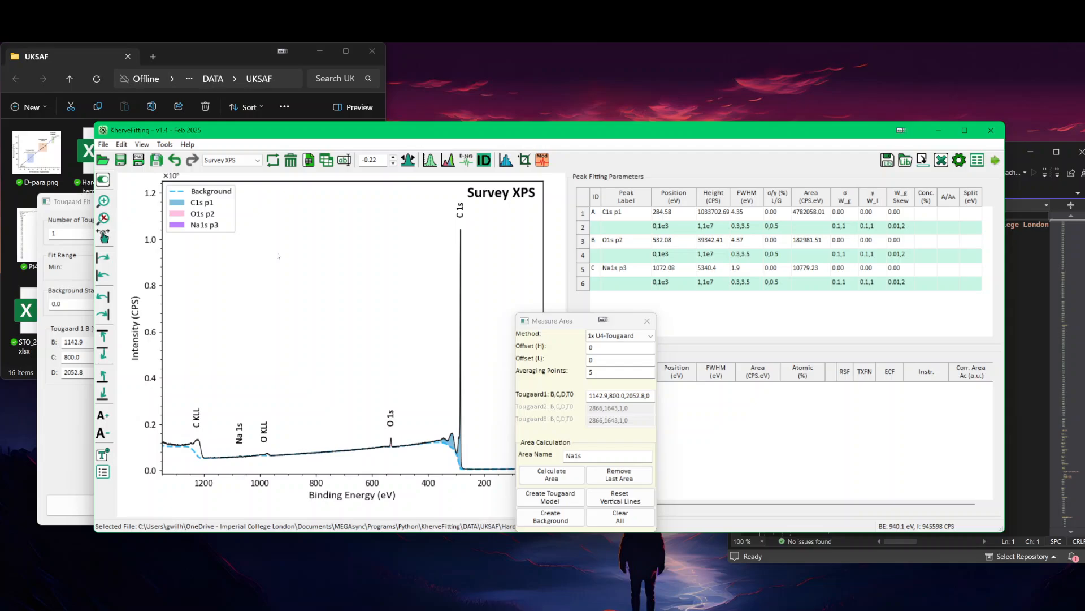
pyautogui.scroll(-1, 277, 256)
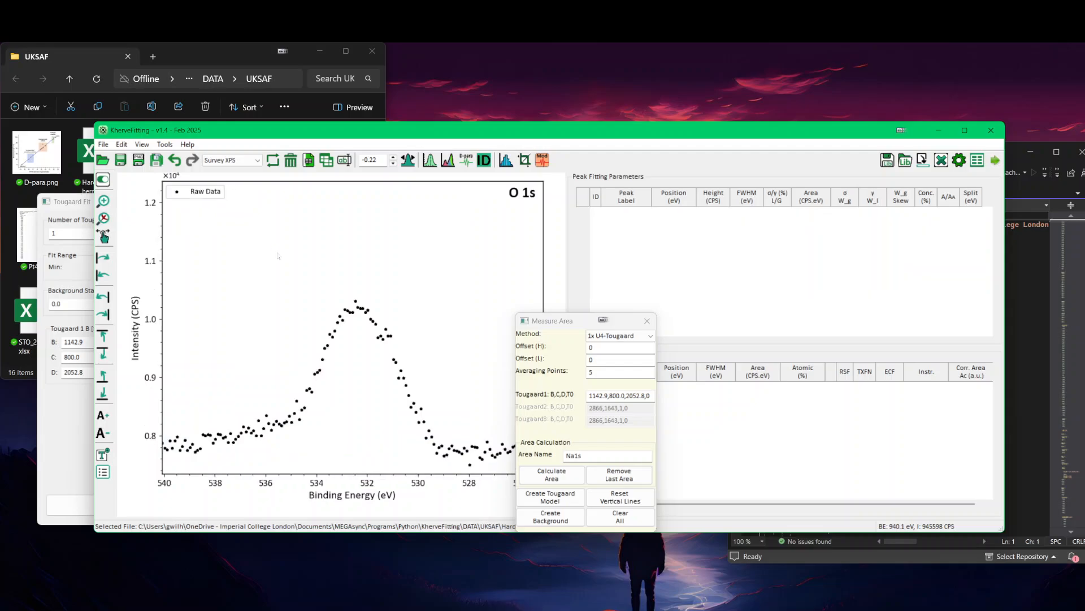
pyautogui.scroll(1, 277, 256)
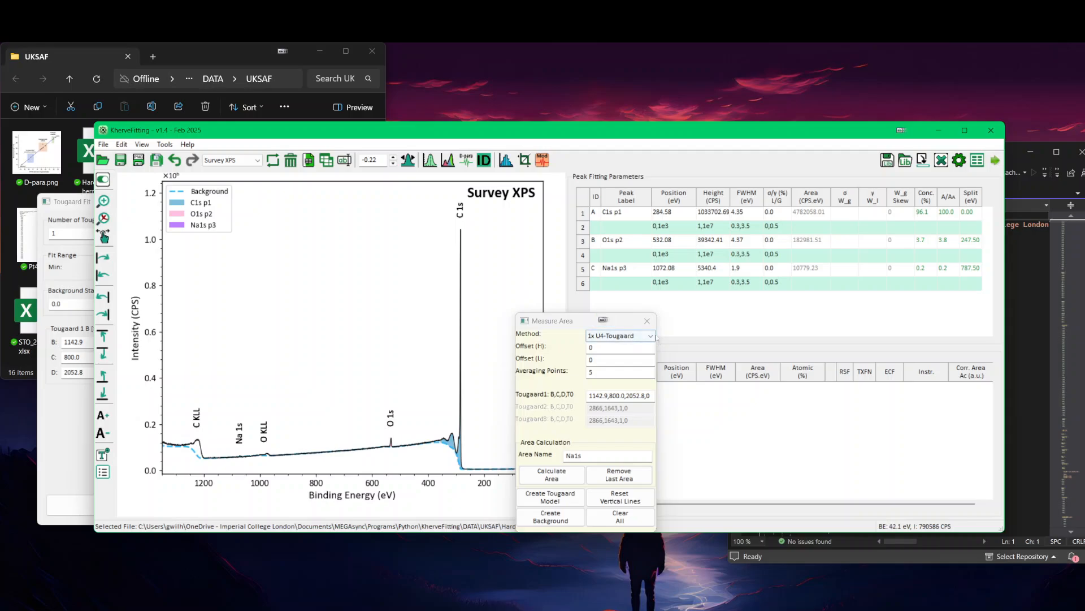
pyautogui.click(647, 320)
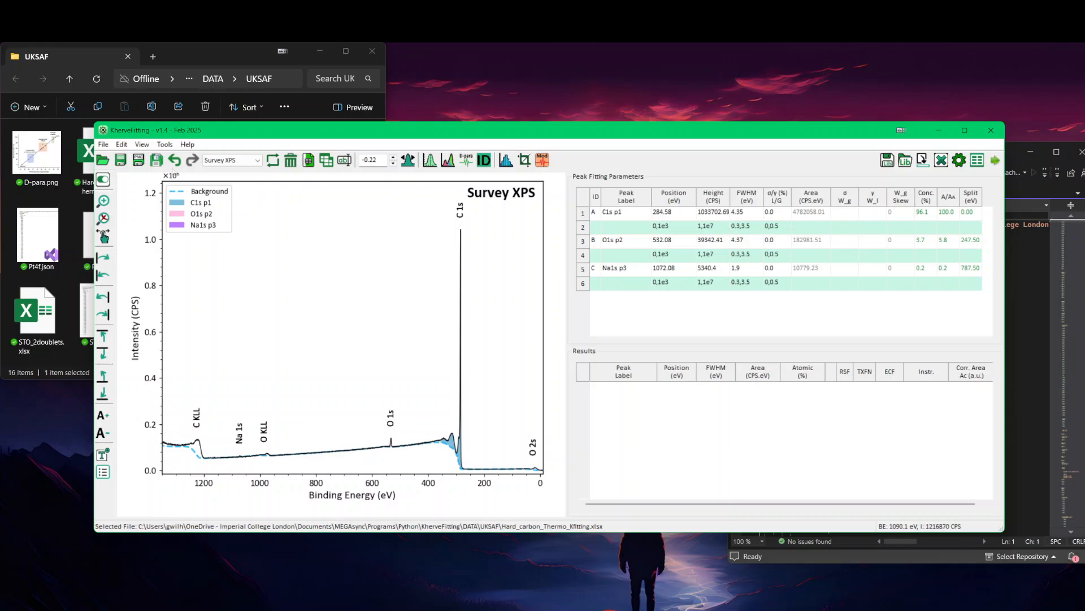
# Step: Review the instrument settings in the preferences, including the list of available instrument libraries
pyautogui.click(122, 144)
pyautogui.click(151, 191)
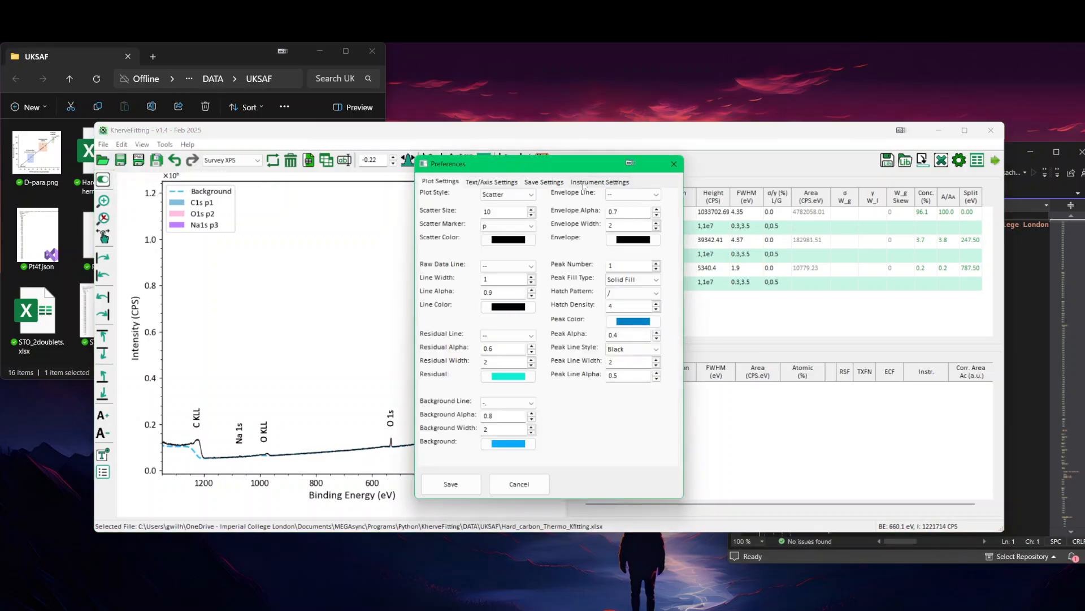
pyautogui.click(585, 182)
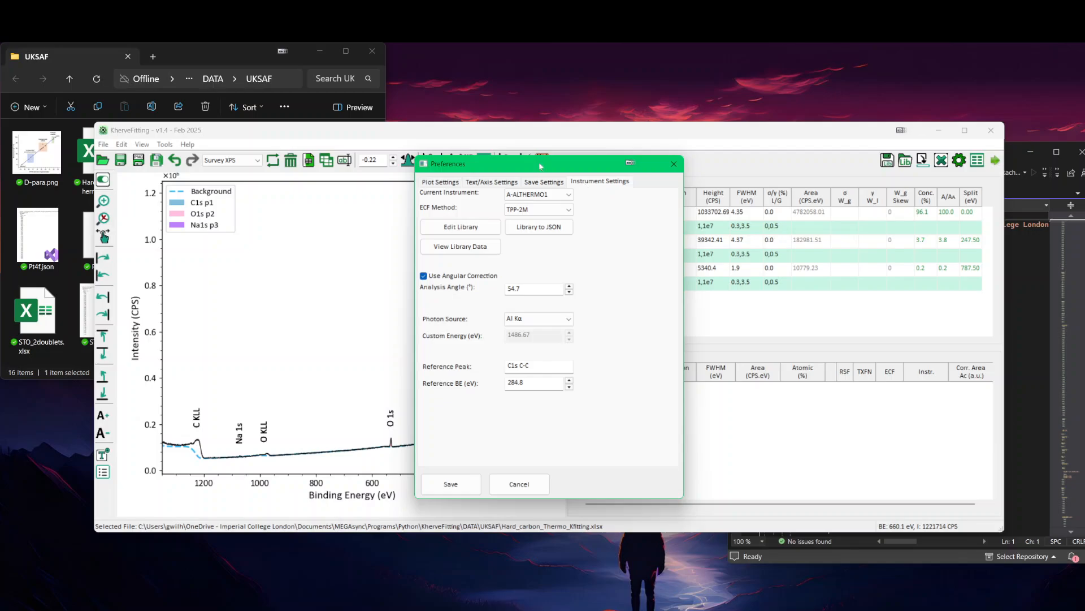
pyautogui.moveTo(541, 167); pyautogui.dragTo(553, 182)
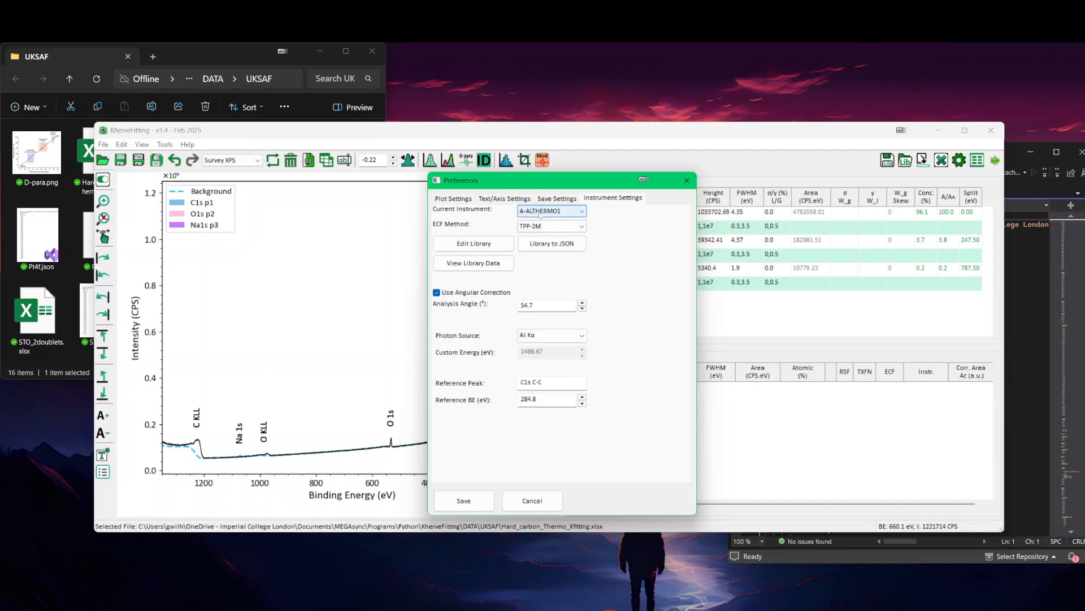
pyautogui.click(556, 212)
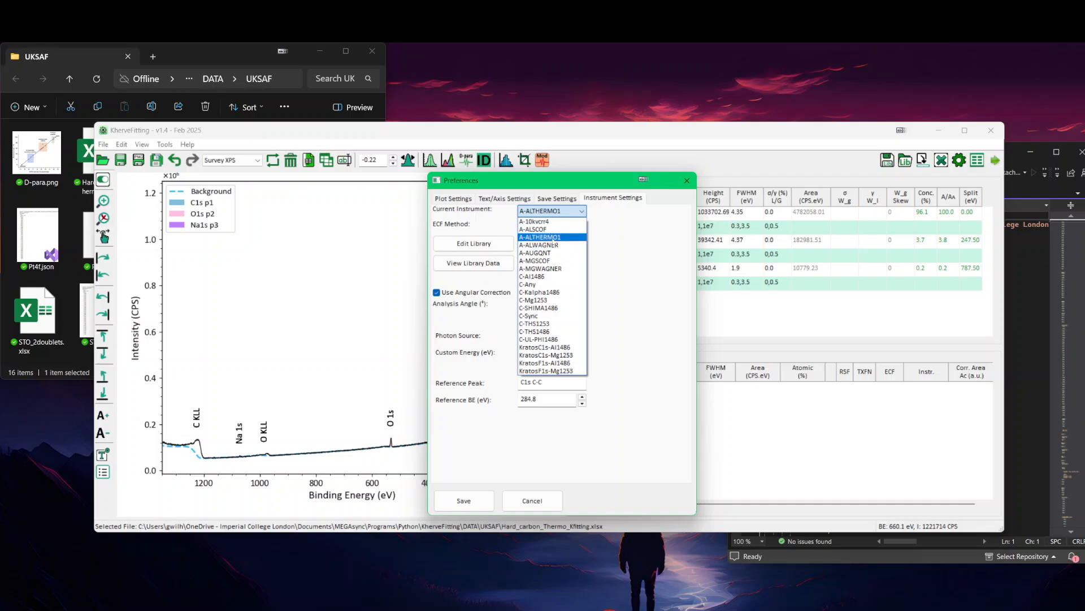
pyautogui.click(608, 240)
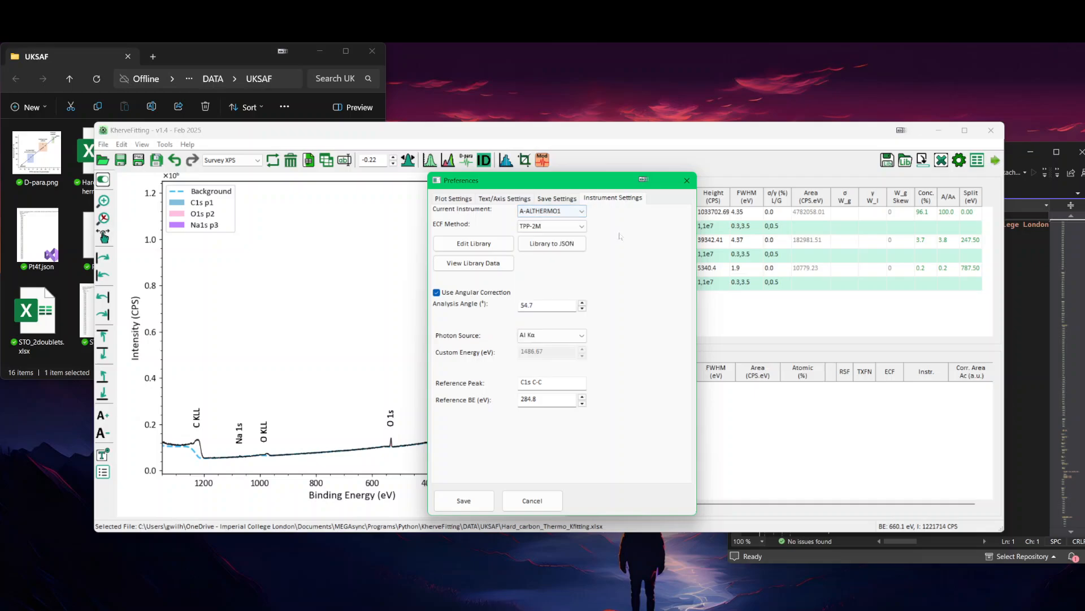
# Step: View the RSF library data for the A-ALTHERMO1 instrument, and leave the preferences without saving
pyautogui.click(478, 266)
pyautogui.moveTo(579, 229); pyautogui.dragTo(450, 244)
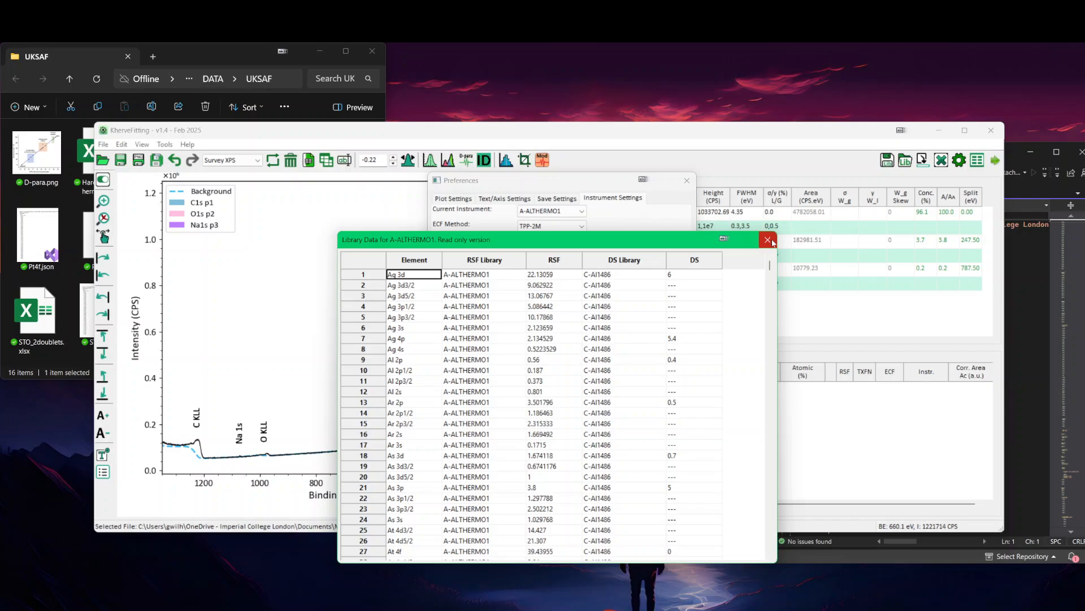
pyautogui.click(769, 240)
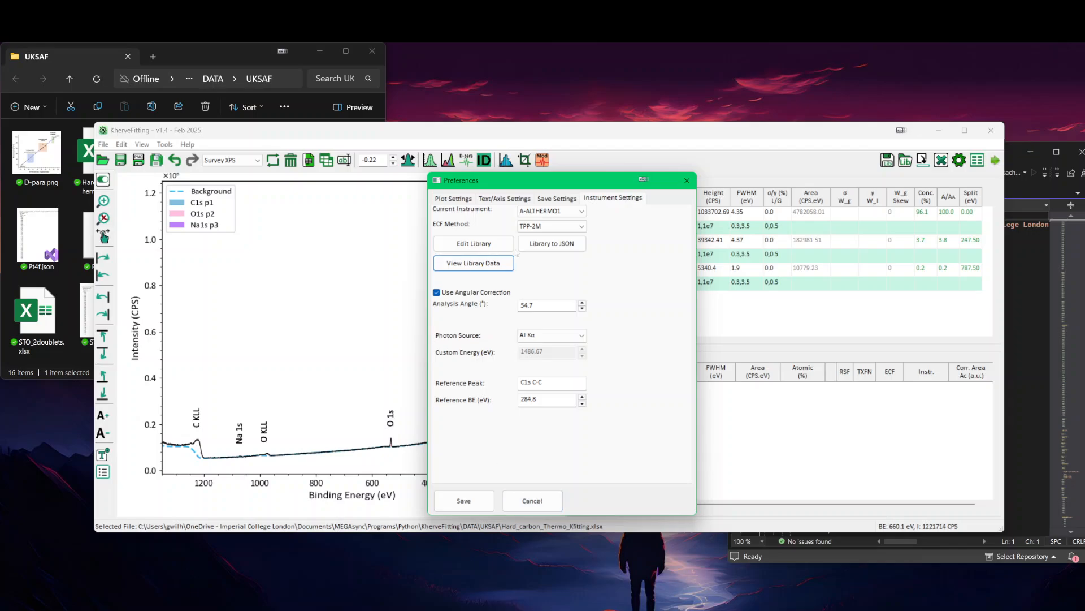
pyautogui.click(539, 501)
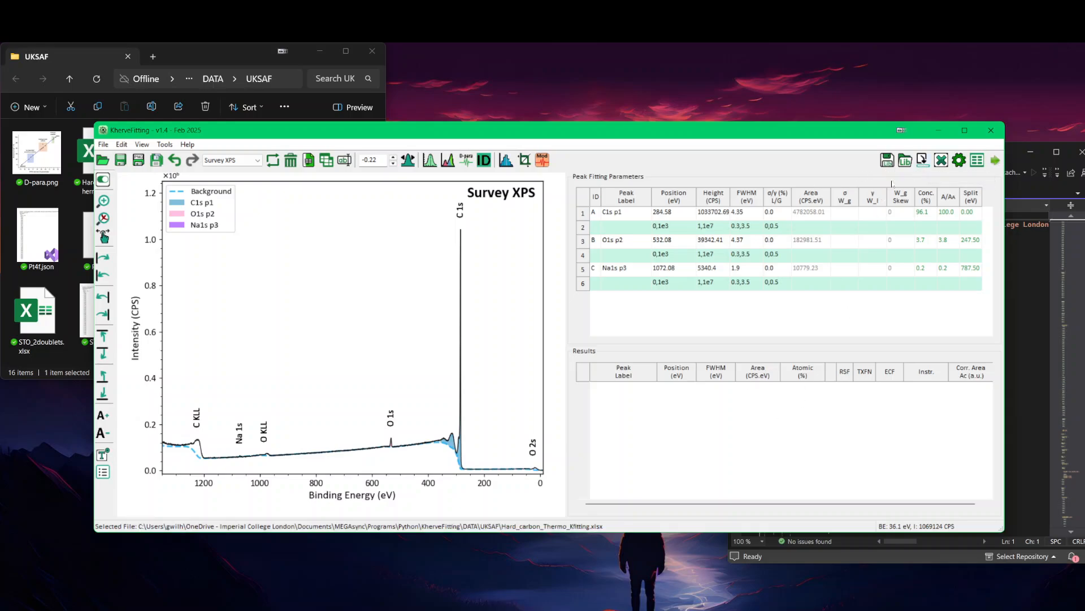
# Step: Export the survey peaks to the results table, and include C1s p1, O1s p2 and Na1s p3 in the atomic percentage calculation
pyautogui.click(922, 161)
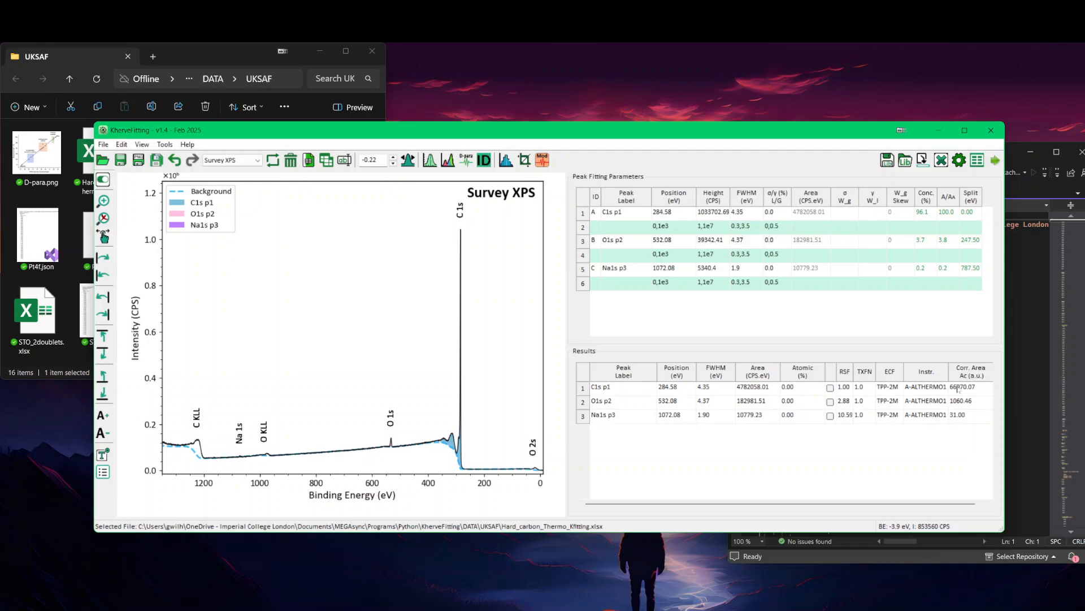
pyautogui.click(831, 388)
pyautogui.click(831, 402)
pyautogui.click(831, 416)
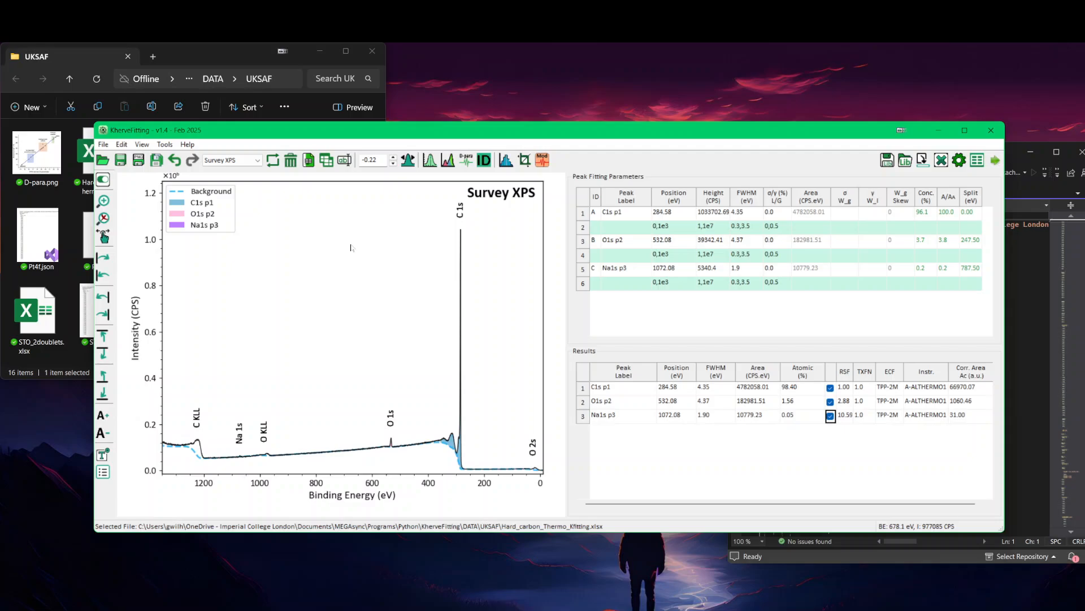
# Step: Look at the C1s and CKLL spectra, and return to the Survey XPS sheet
pyautogui.scroll(-3, 351, 247)
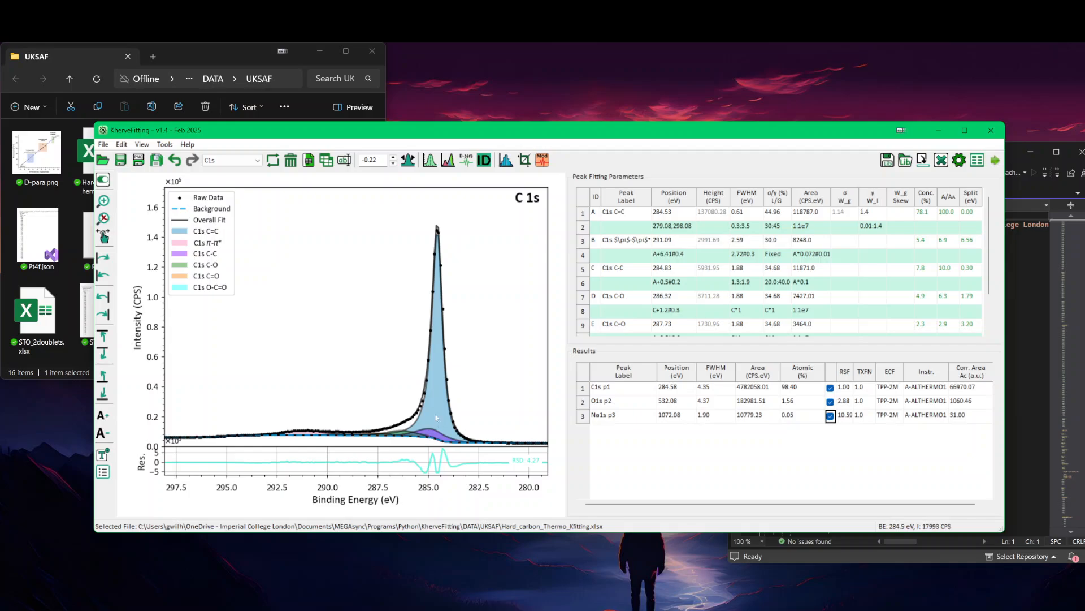
pyautogui.click(234, 160)
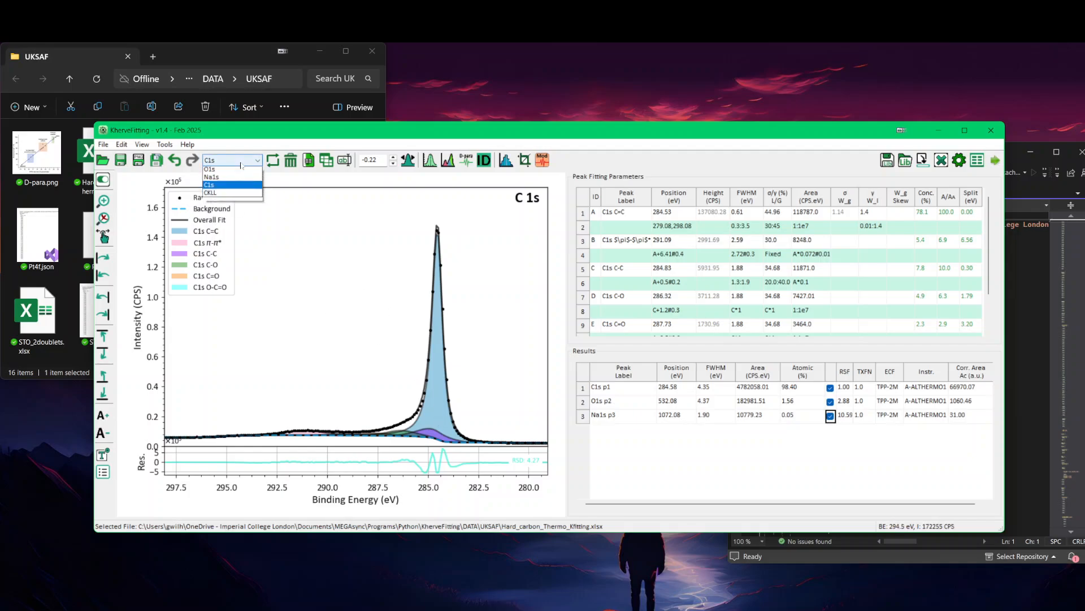
pyautogui.click(215, 202)
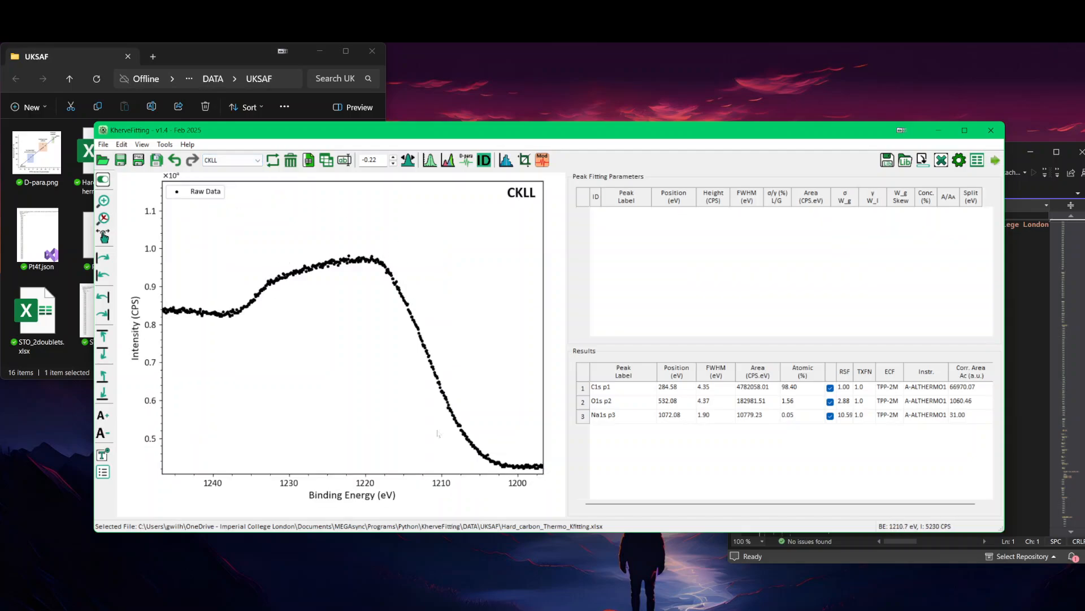
pyautogui.click(239, 161)
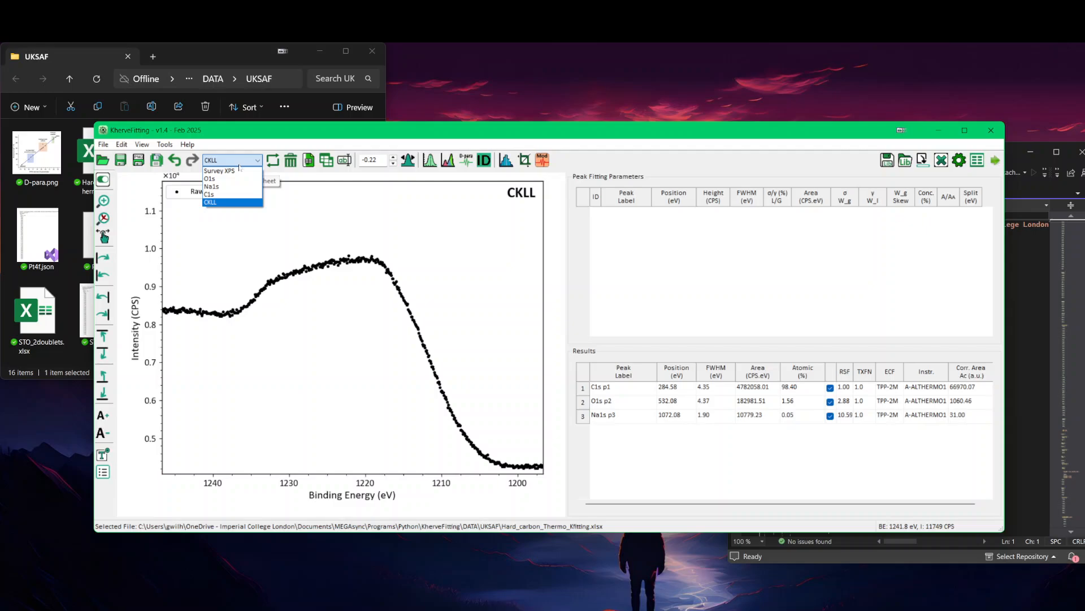
pyautogui.click(237, 171)
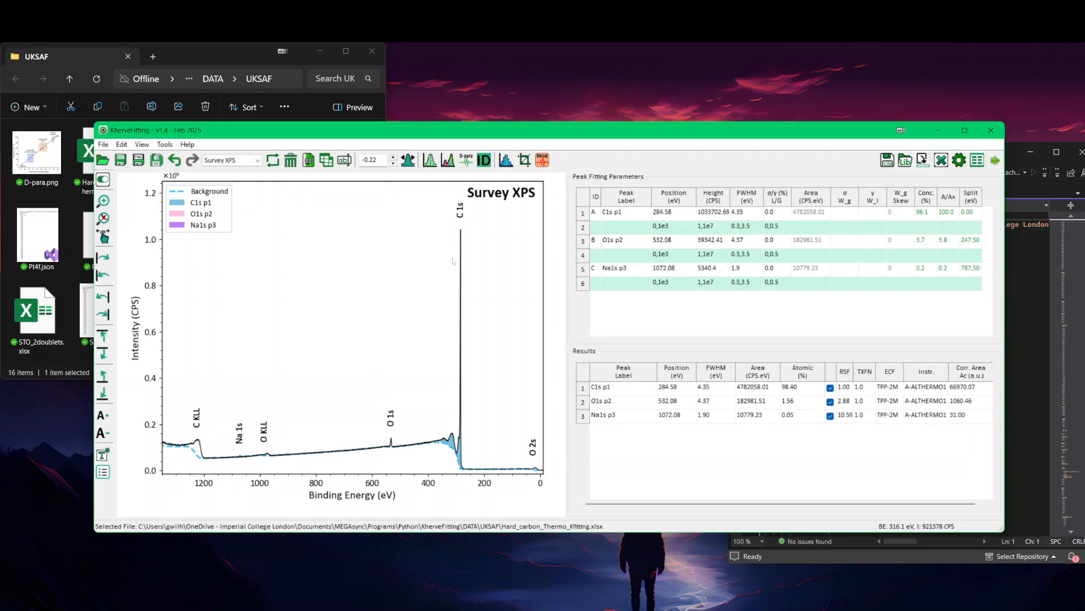
# Step: Crop the survey data to the C KLL region between 1180 and 1255 eV into a new sheet named Survey XPS_crop
pyautogui.click(525, 161)
pyautogui.moveTo(535, 281); pyautogui.dragTo(452, 261)
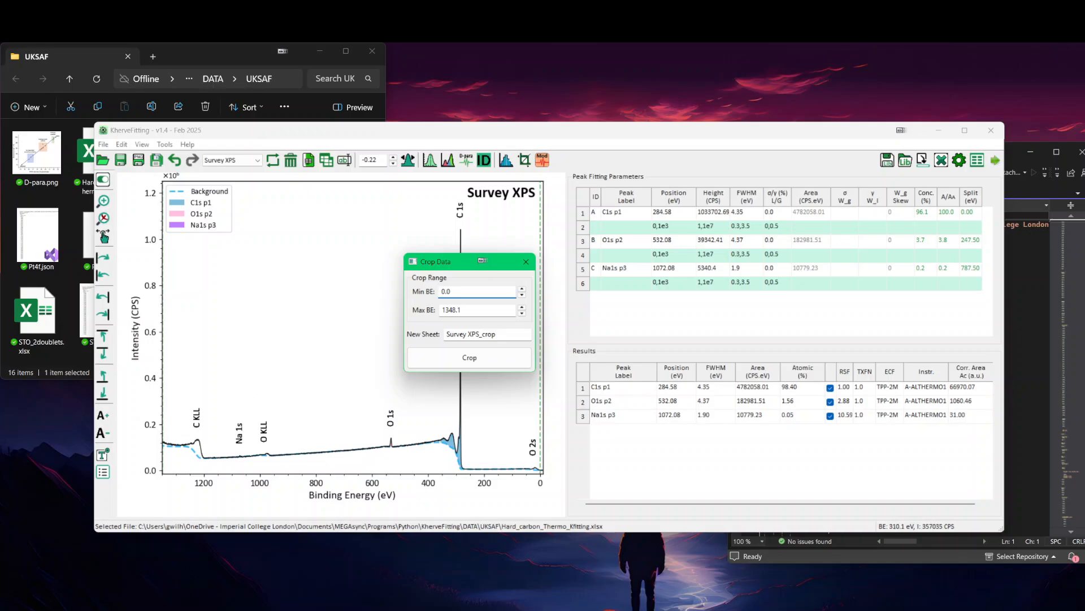
pyautogui.moveTo(452, 292); pyautogui.dragTo(440, 292)
pyautogui.write('1180')
pyautogui.press('Tab')
pyautogui.write('1255')
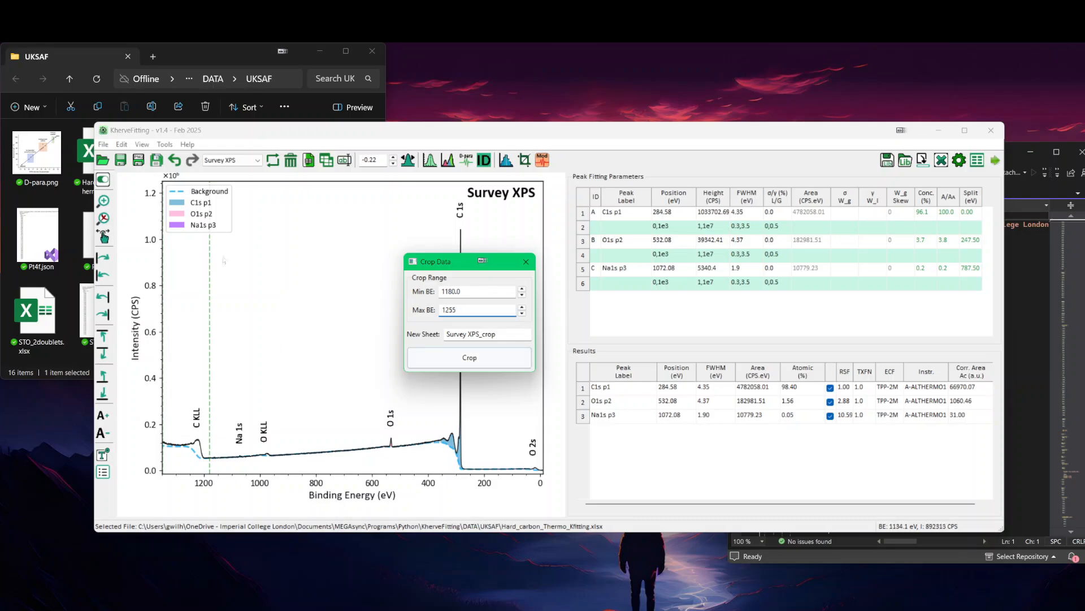
pyautogui.click(466, 358)
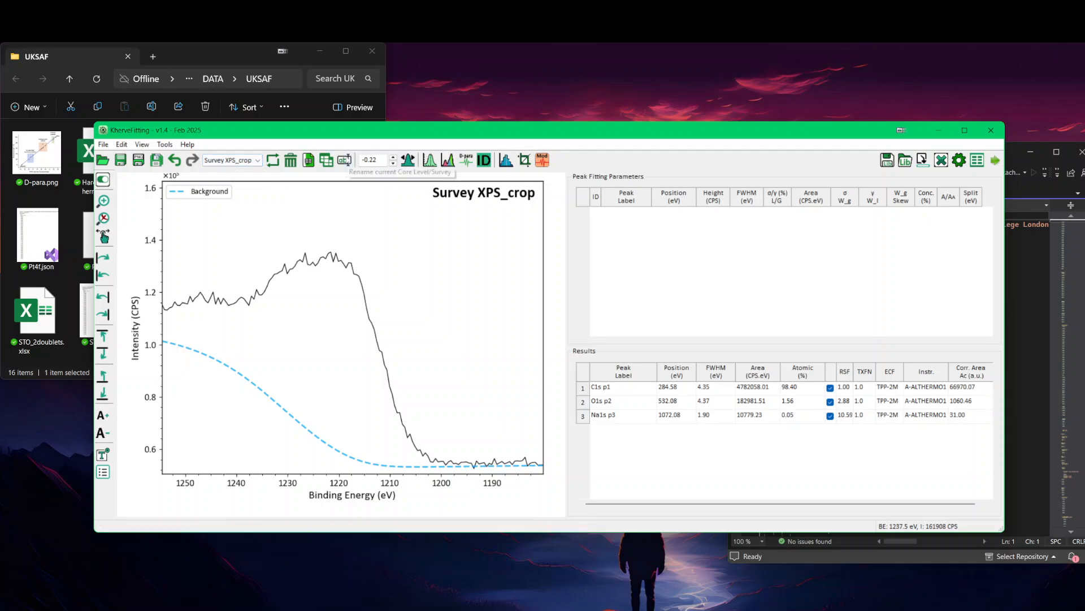
pyautogui.click(346, 160)
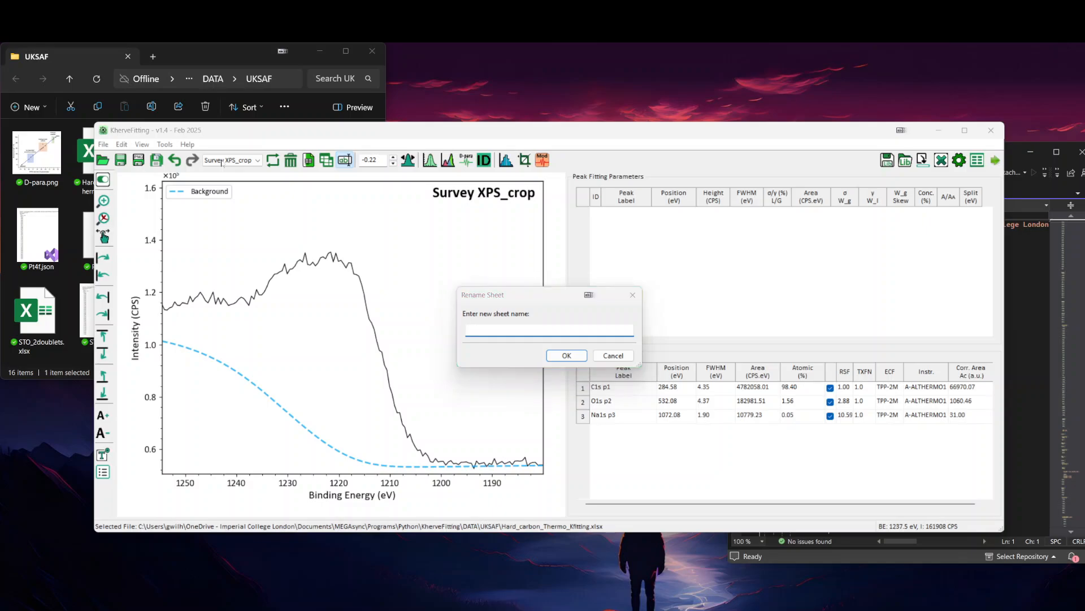
pyautogui.click(614, 355)
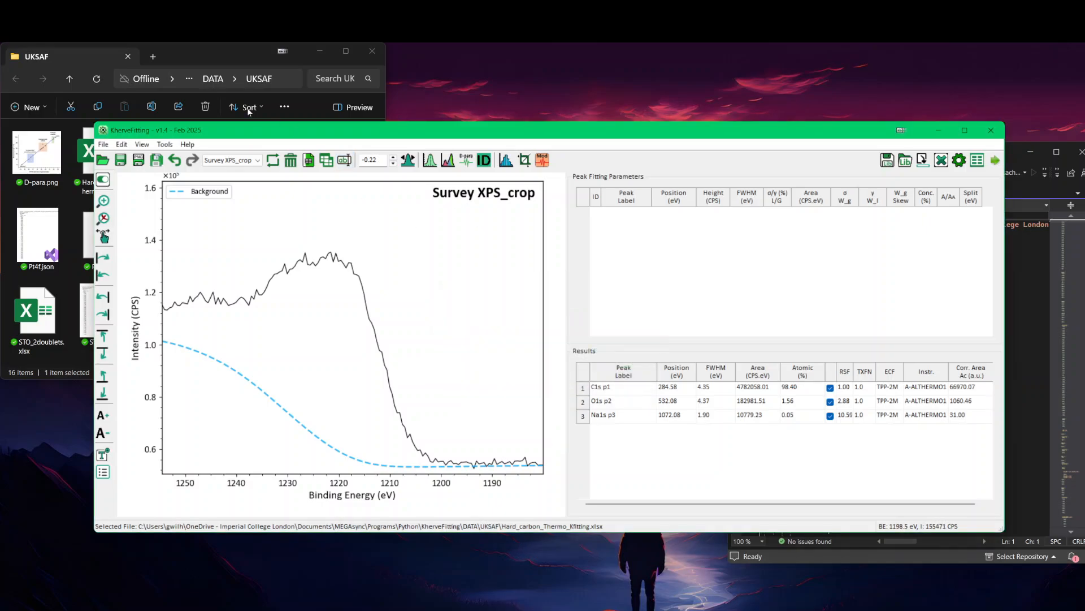
pyautogui.click(231, 161)
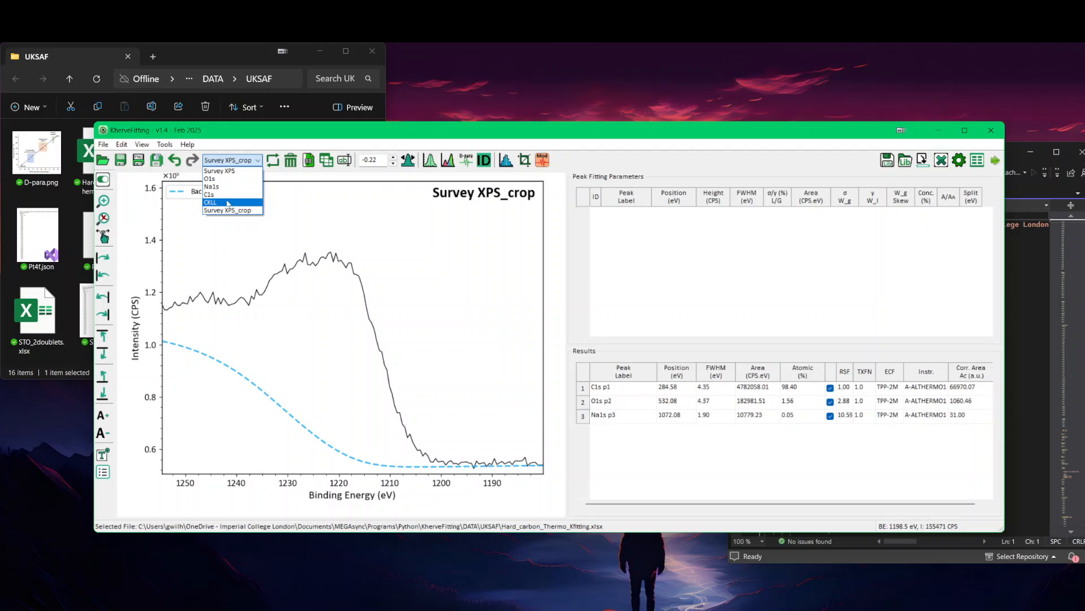
pyautogui.click(261, 143)
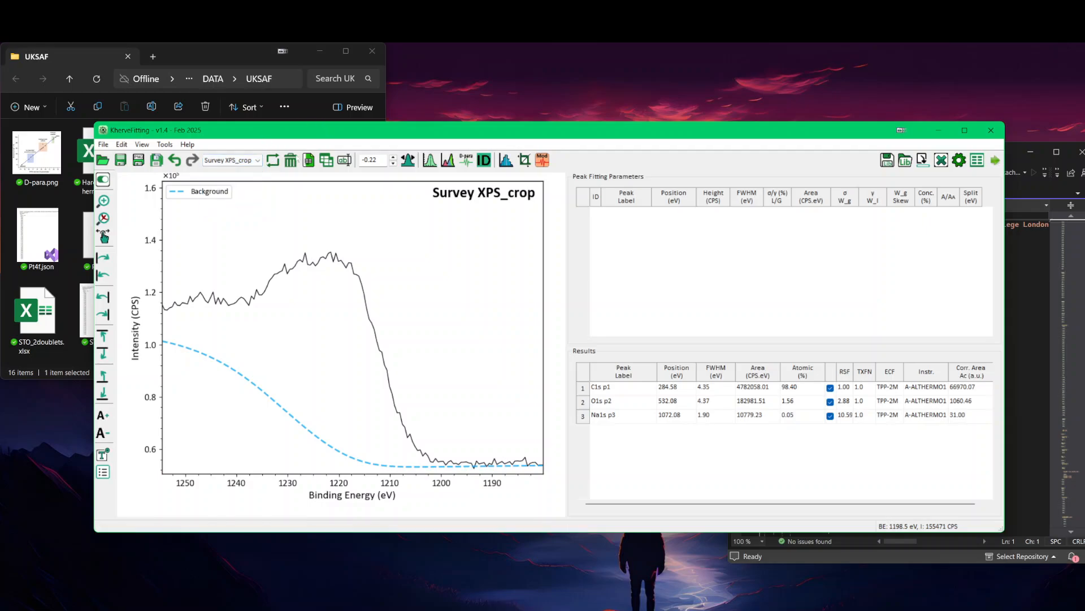
# Step: Rename the Survey XPS_crop sheet as CAuger
pyautogui.click(345, 160)
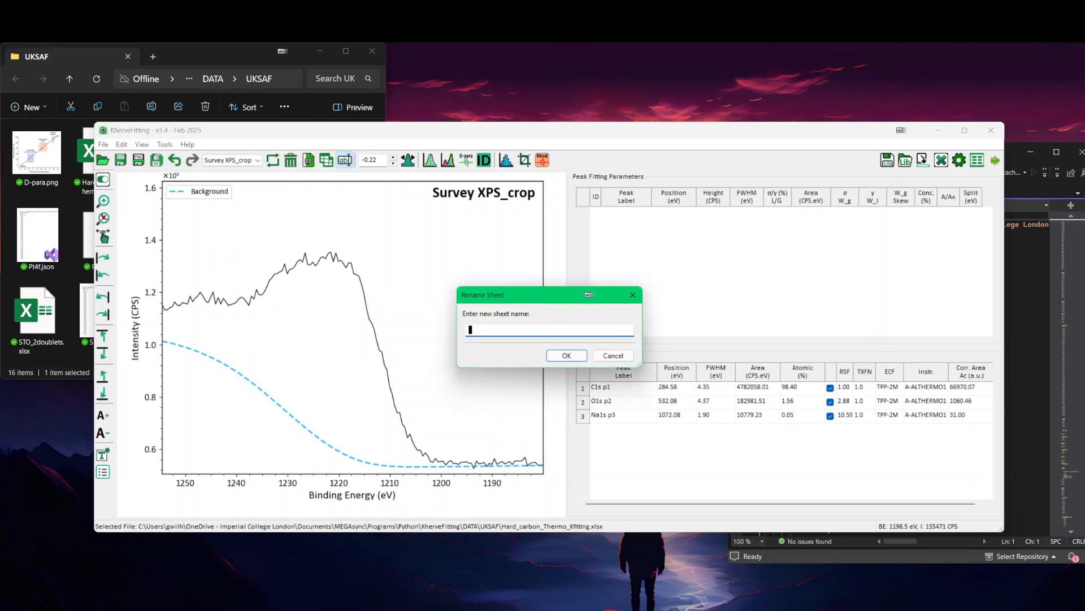
pyautogui.write('C')
pyautogui.write('Auger')
pyautogui.click(554, 354)
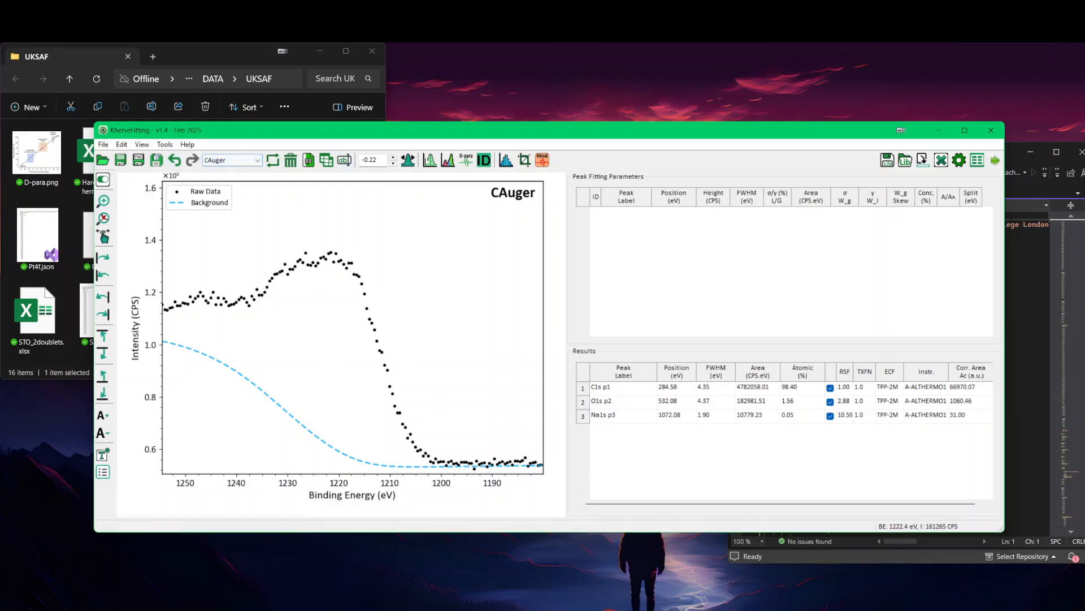
# Step: Clear everything fitted on the CAuger spectrum, including its inherited background, and close the Peak Fitting window
pyautogui.click(451, 167)
pyautogui.click(578, 415)
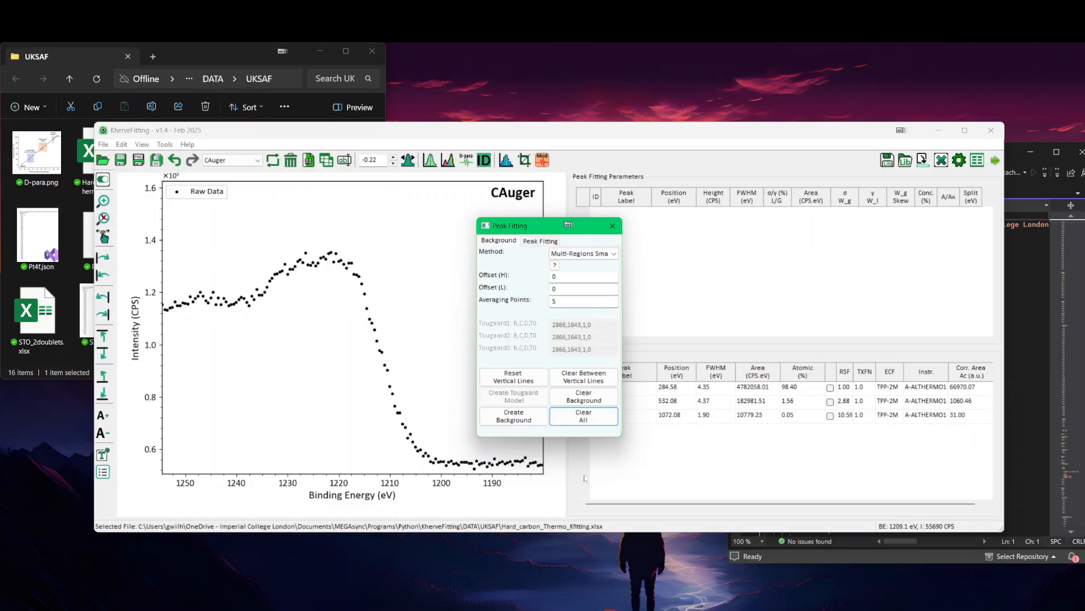
pyautogui.moveTo(537, 225); pyautogui.dragTo(570, 248)
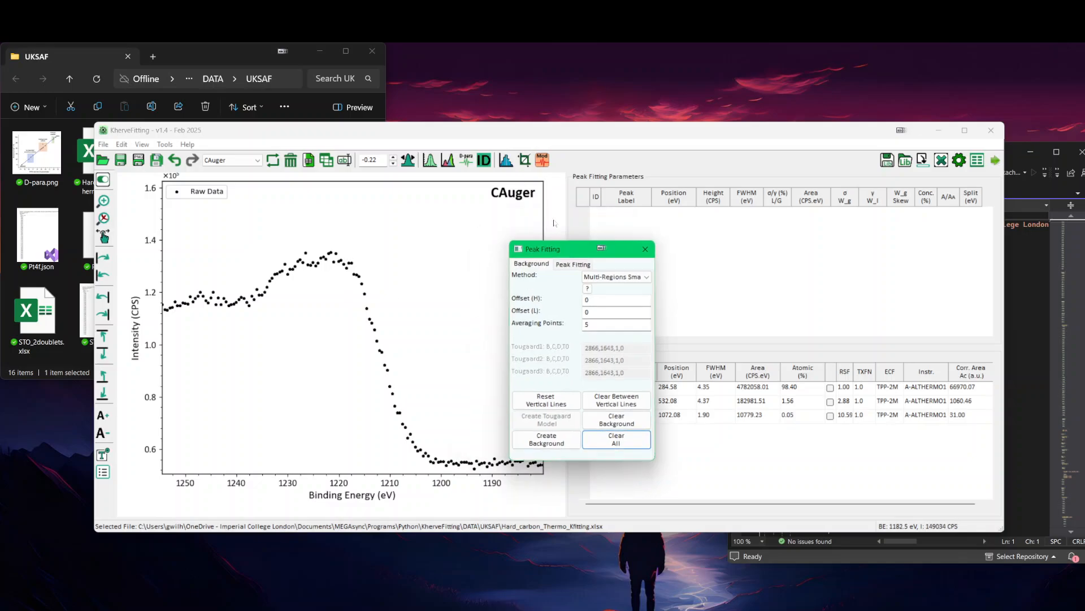
pyautogui.click(645, 249)
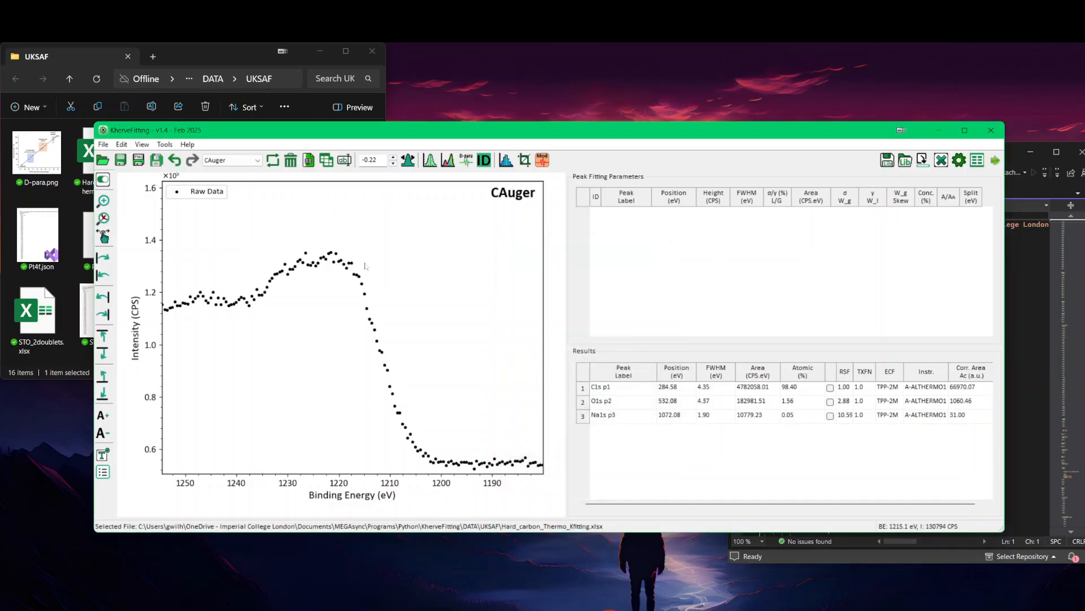
pyautogui.click(448, 160)
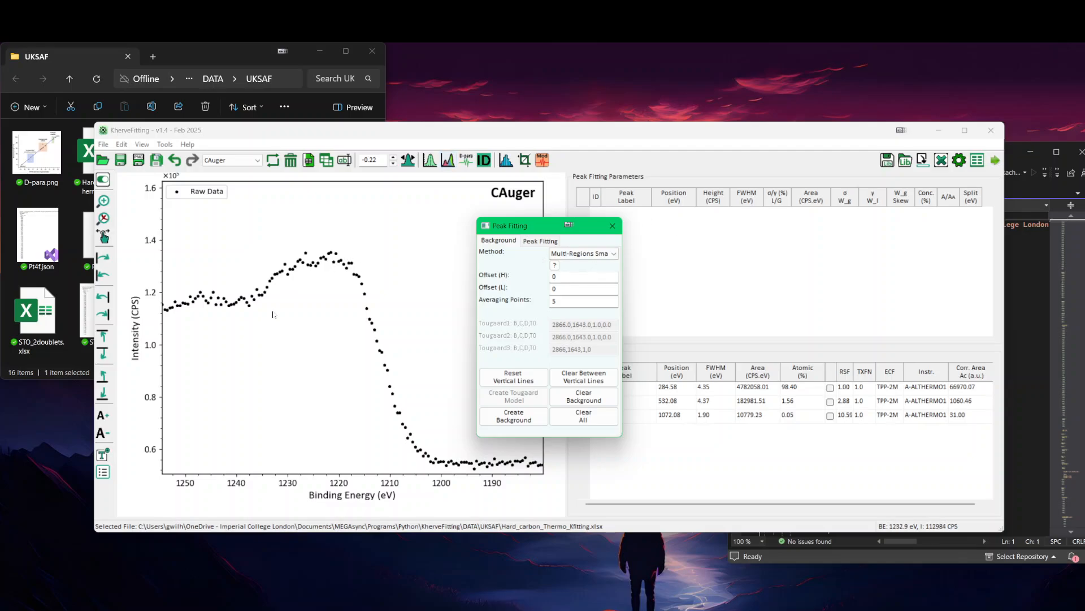
pyautogui.click(612, 226)
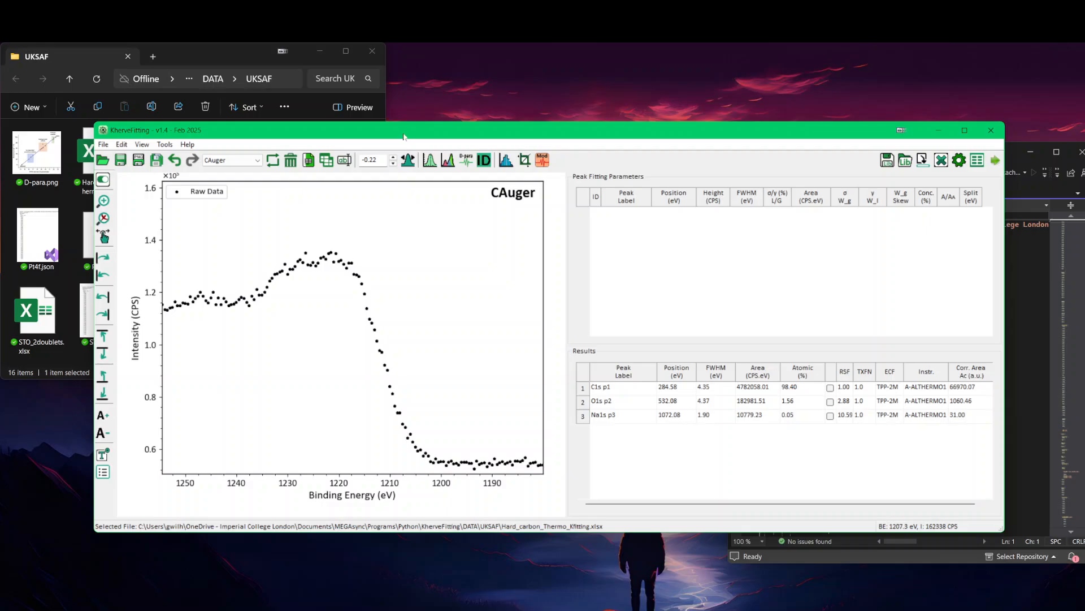
# Step: Calculate the D-parameter of the CKLL spectrum with Gaussian smoothing of width 7.0 and a 1.0 eV differentiation width, and close the measurement window
pyautogui.click(257, 160)
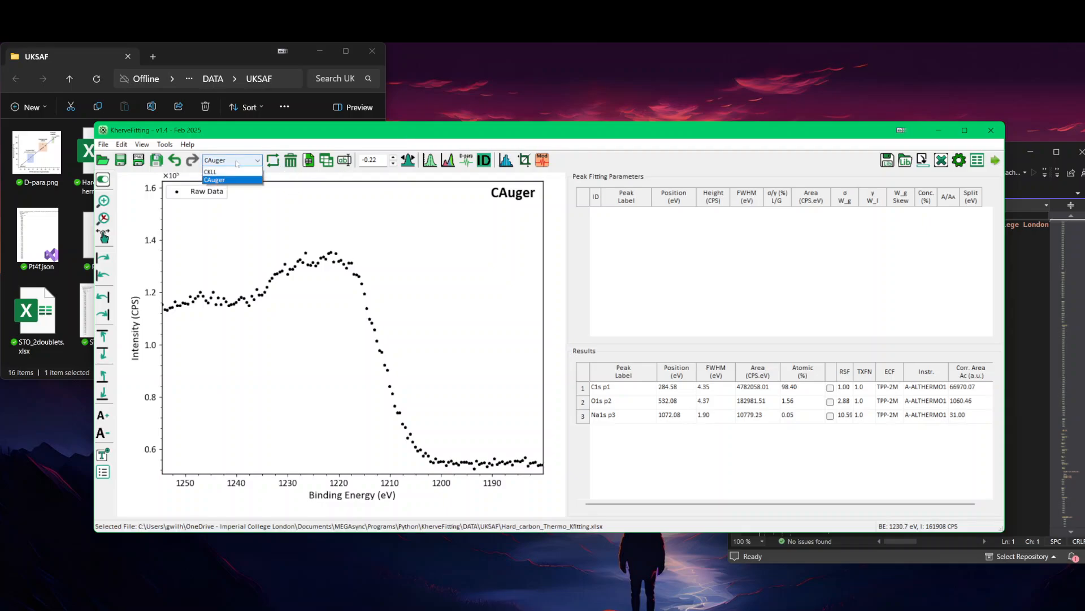
pyautogui.click(232, 206)
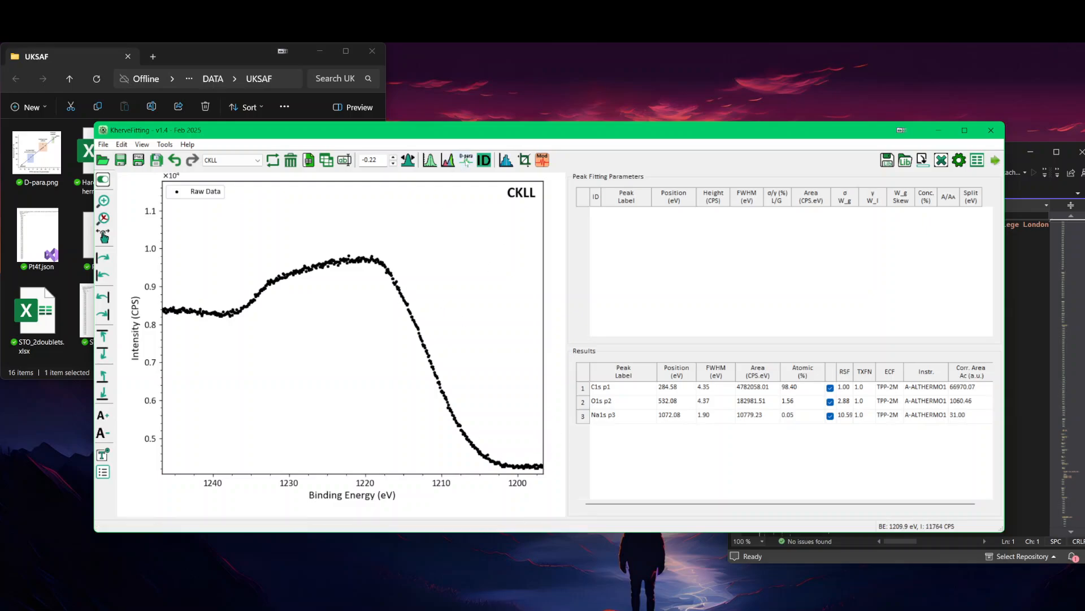
pyautogui.click(466, 160)
pyautogui.moveTo(530, 216); pyautogui.dragTo(525, 198)
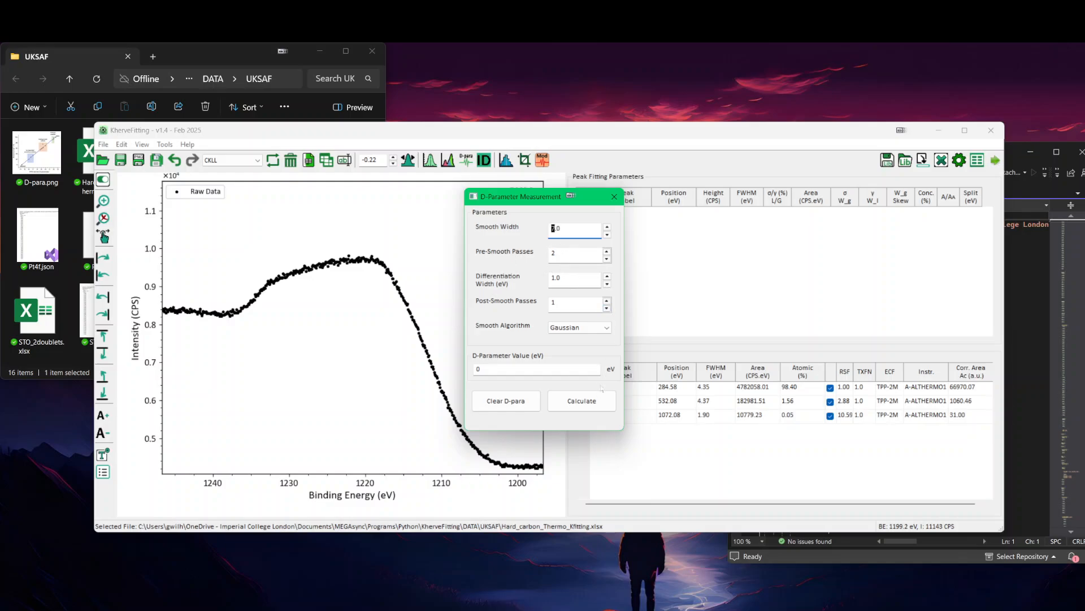
pyautogui.click(600, 401)
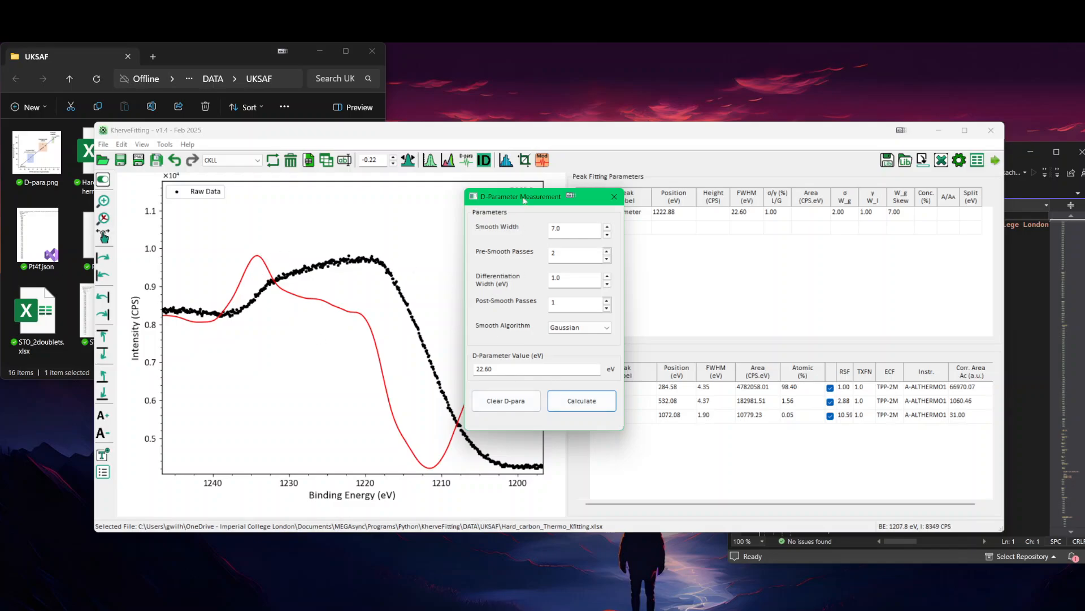
pyautogui.moveTo(525, 199); pyautogui.dragTo(589, 282)
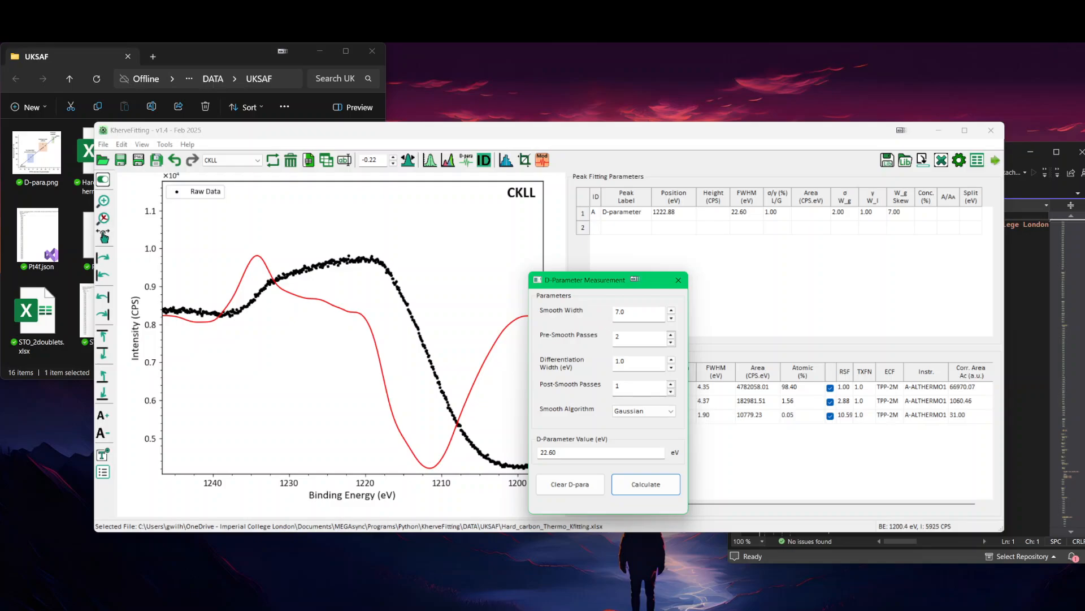
pyautogui.click(679, 281)
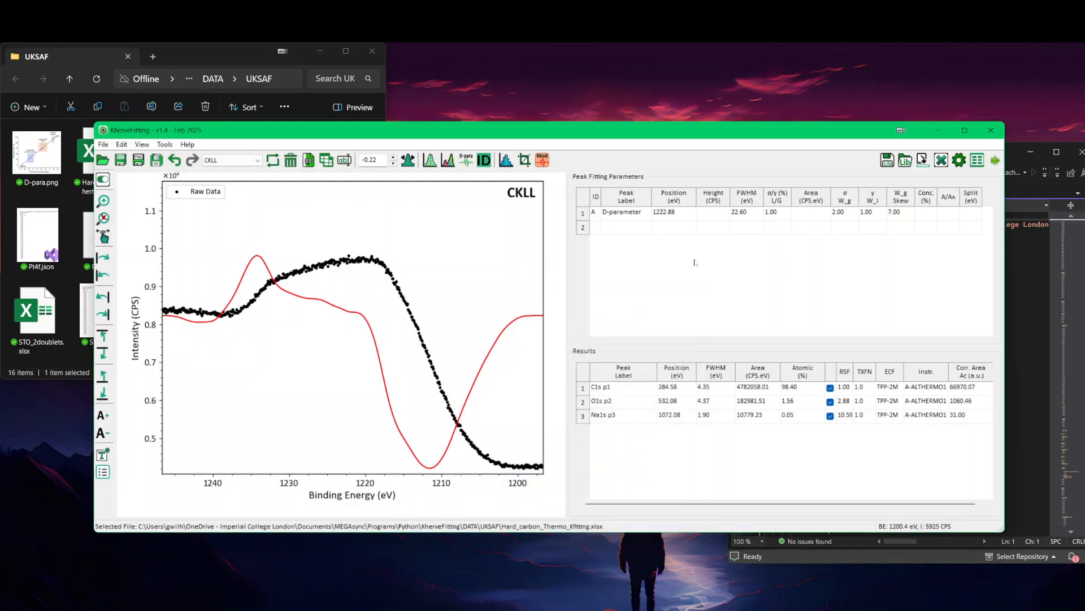
# Step: Calculate the D-parameter of the CAuger spectrum with Gaussian smoothing of width 7.0 and a 1.0 eV differentiation width, and close the measurement window
pyautogui.click(229, 161)
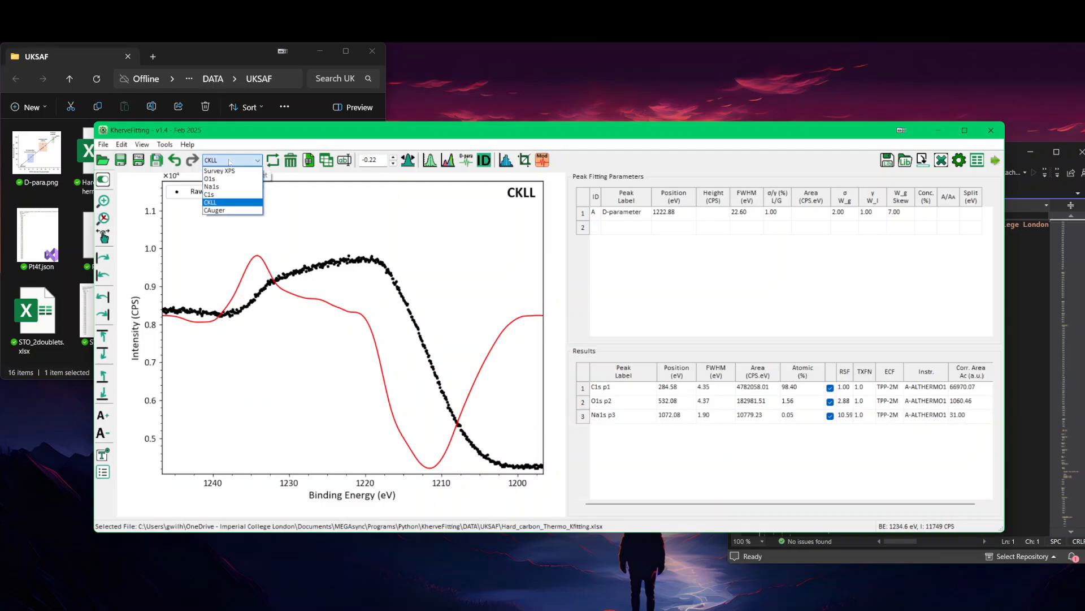
pyautogui.click(215, 211)
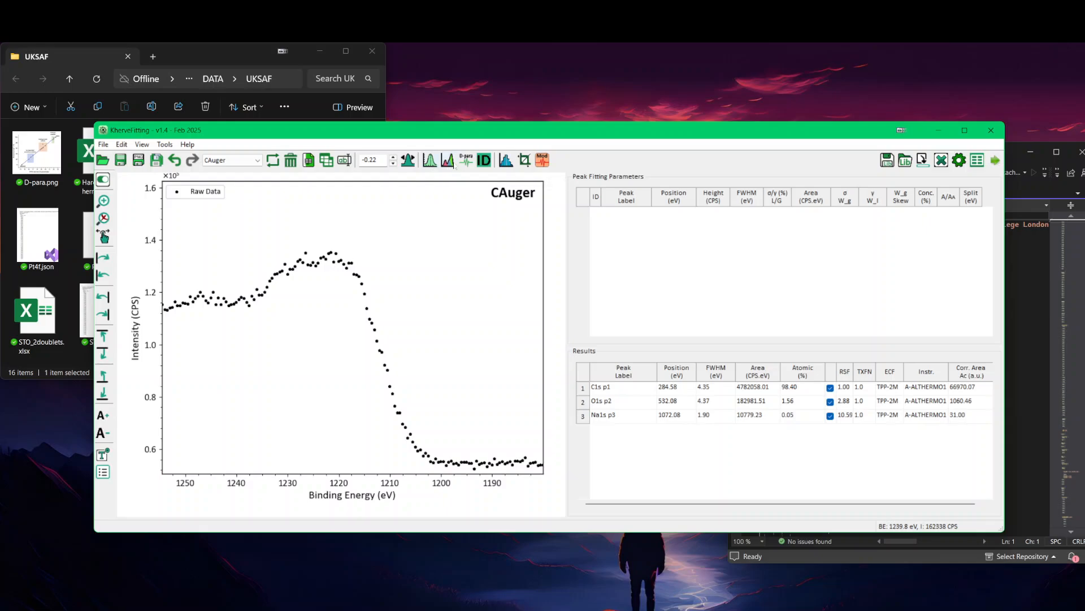
pyautogui.click(462, 161)
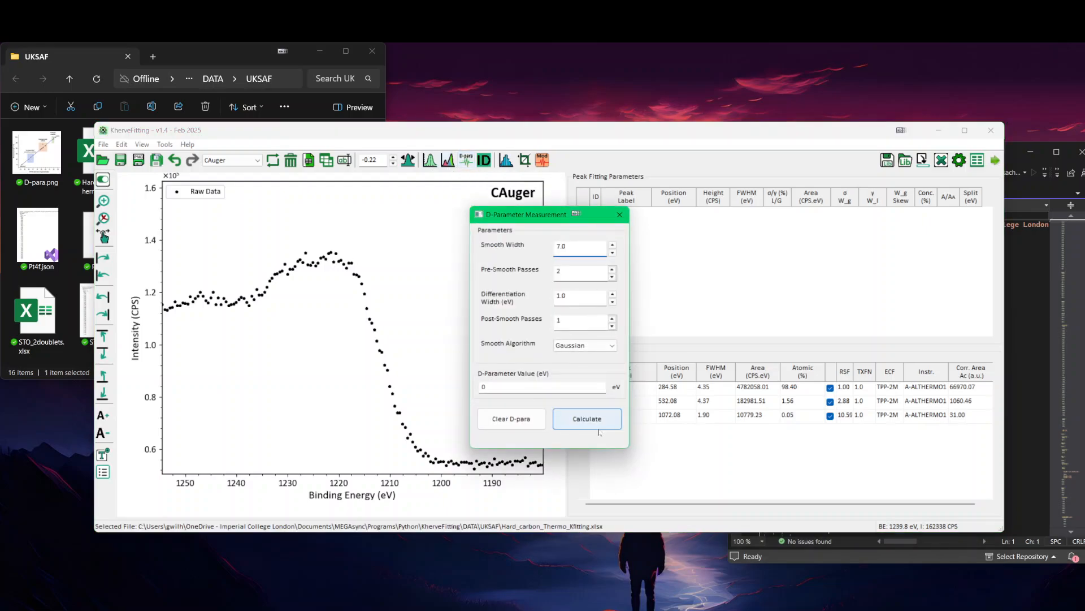
pyautogui.click(599, 424)
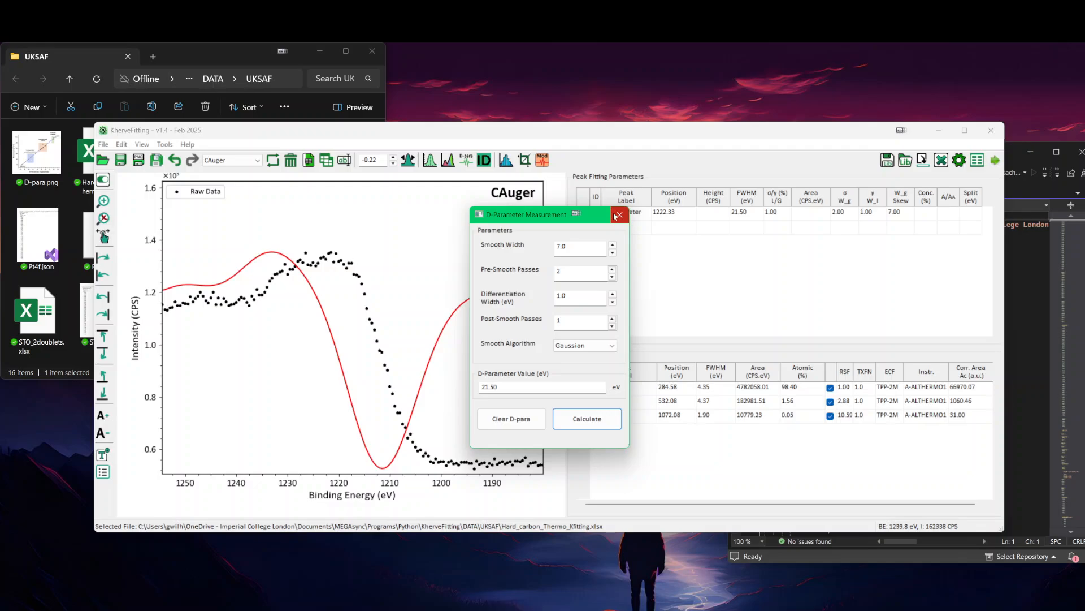
pyautogui.click(615, 214)
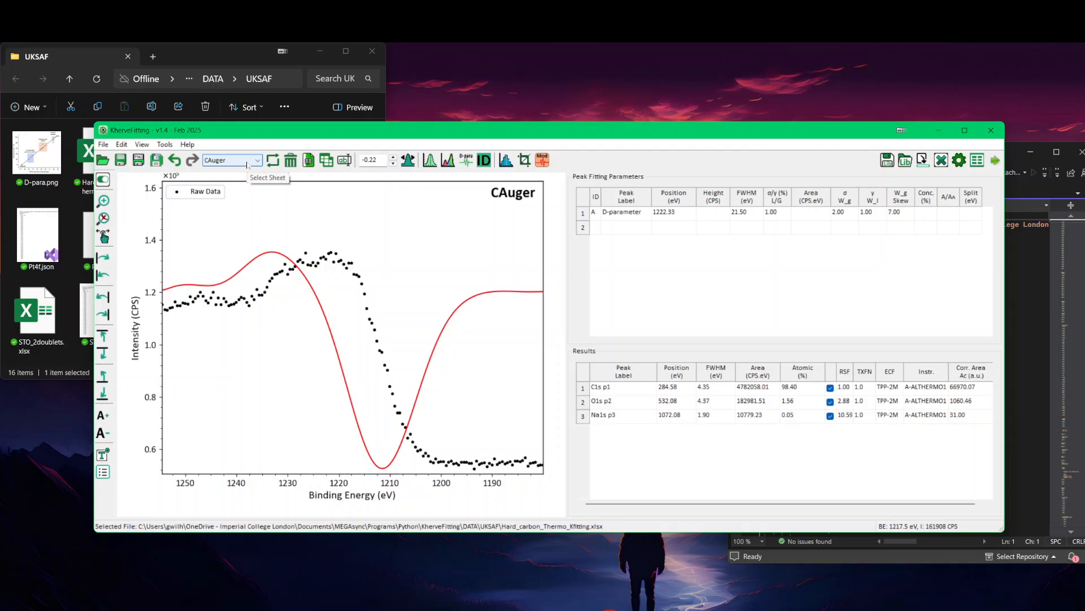
pyautogui.click(247, 162)
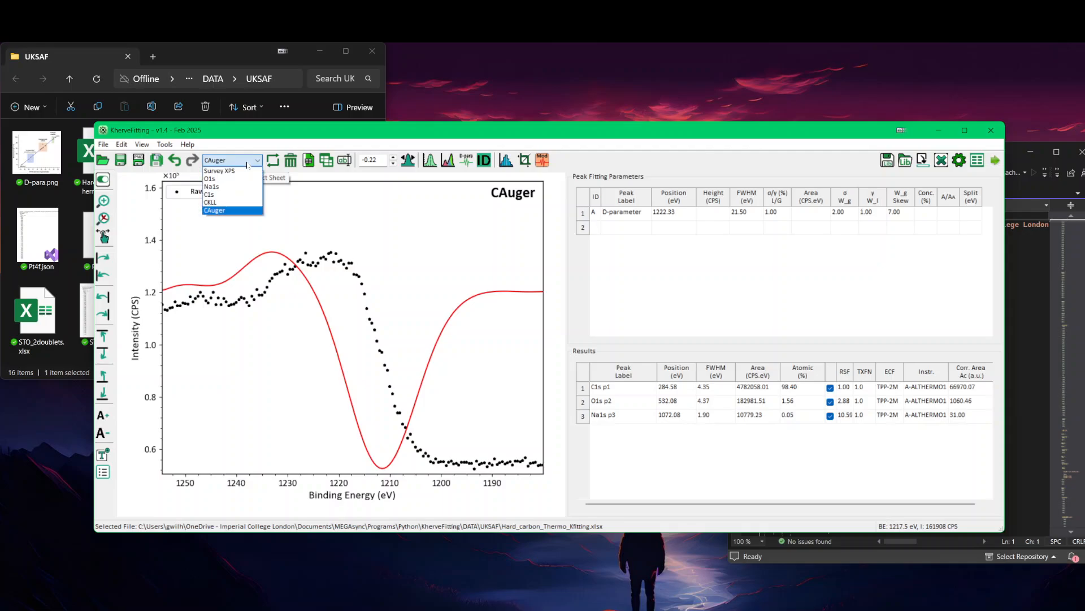
pyautogui.click(247, 139)
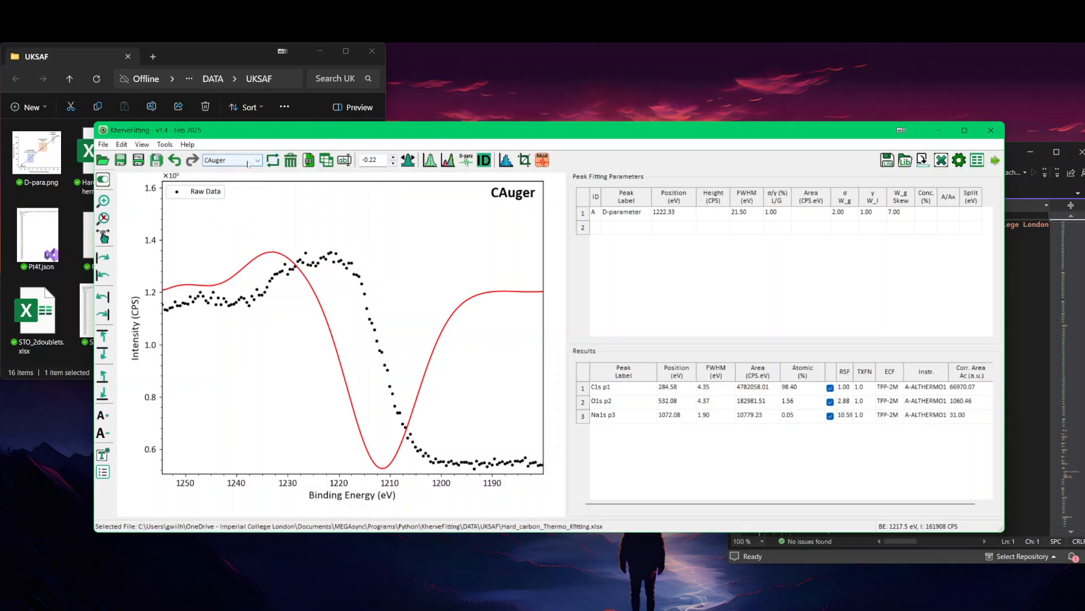
pyautogui.moveTo(446, 128); pyautogui.dragTo(444, 127)
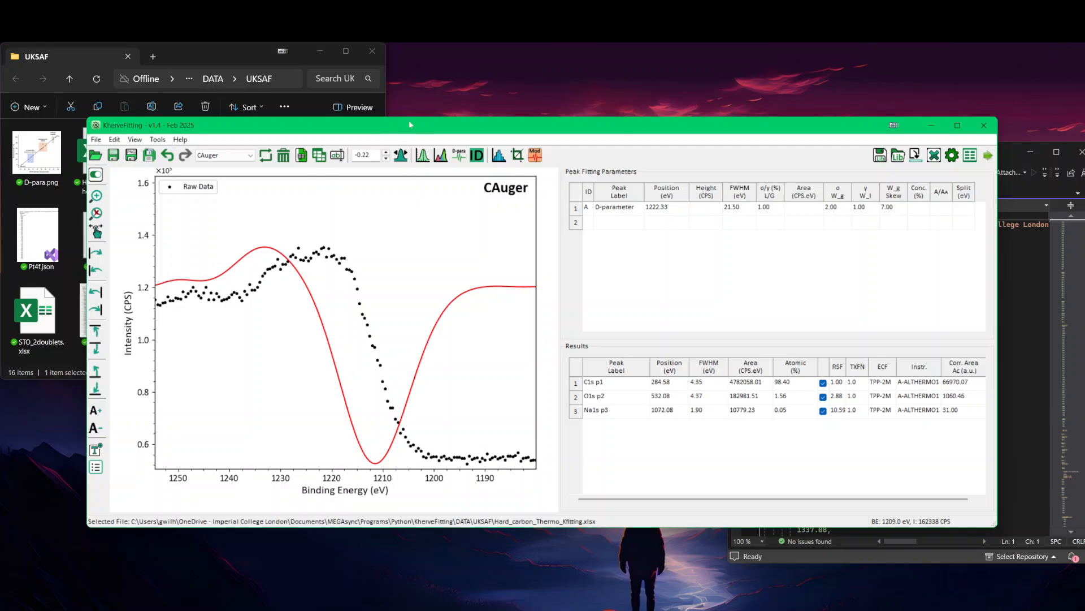
# Step: Open the recent file LaSrTiO3.xlsx
pyautogui.click(96, 140)
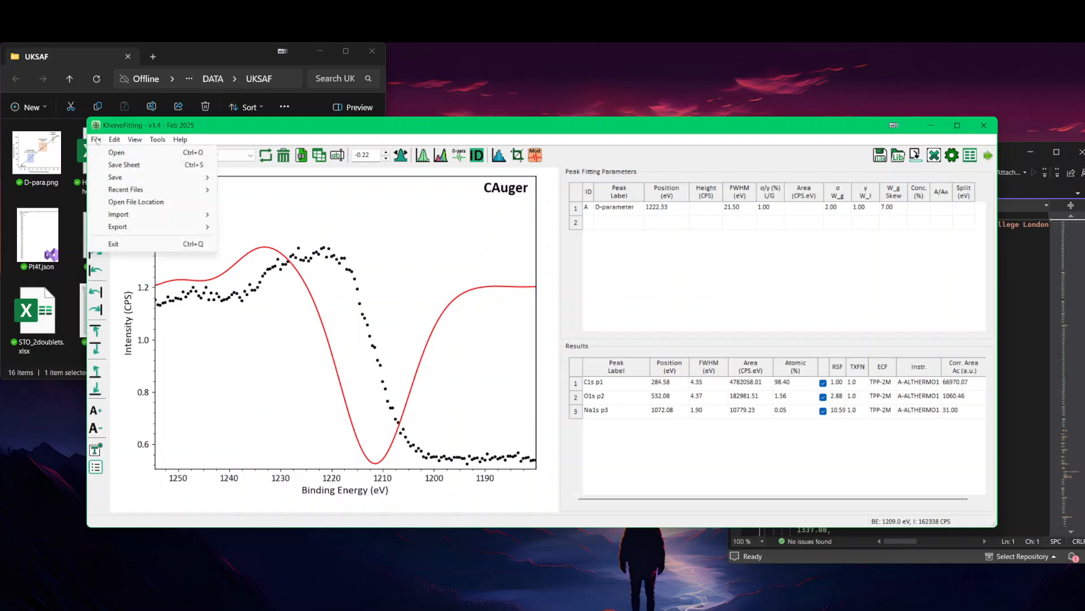
pyautogui.moveTo(164, 190)
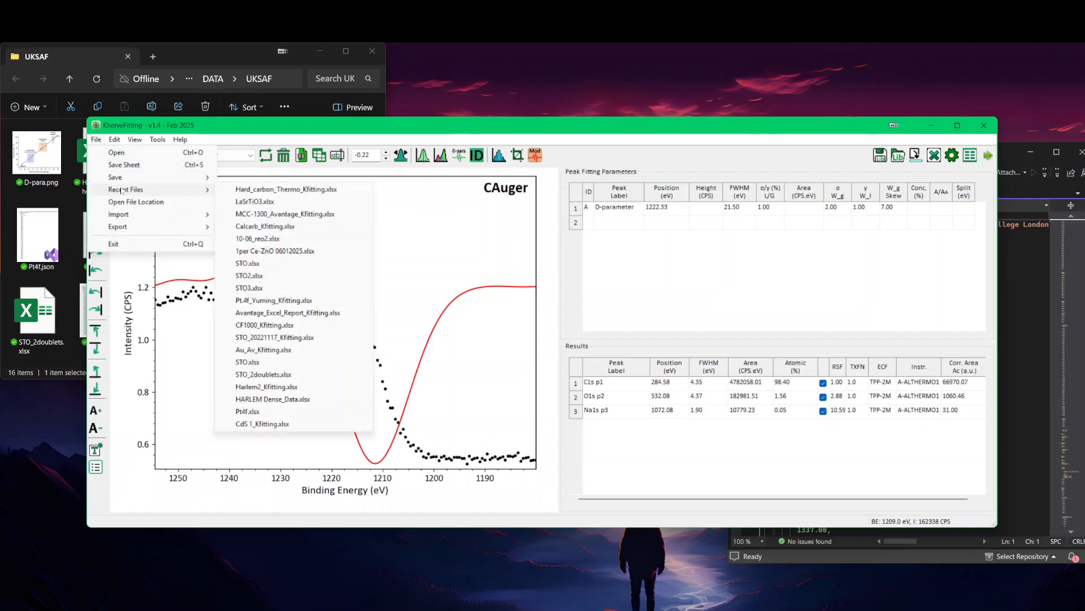
pyautogui.click(262, 203)
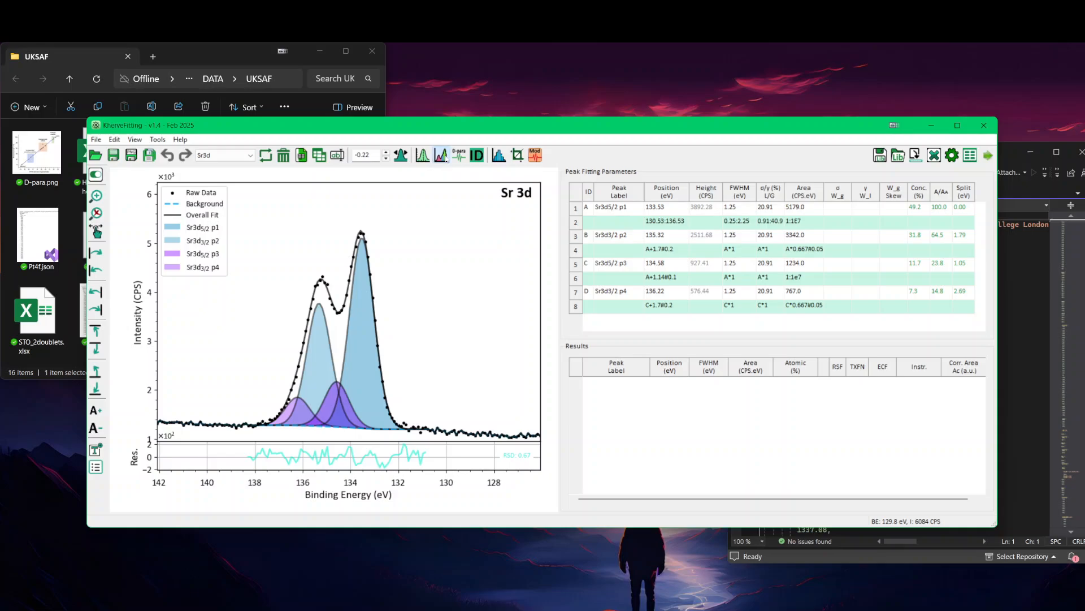
# Step: Clear all fitted peaks and backgrounds from the Sr 3d spectrum and from the Ti 2p spectrum
pyautogui.click(440, 155)
pyautogui.click(589, 411)
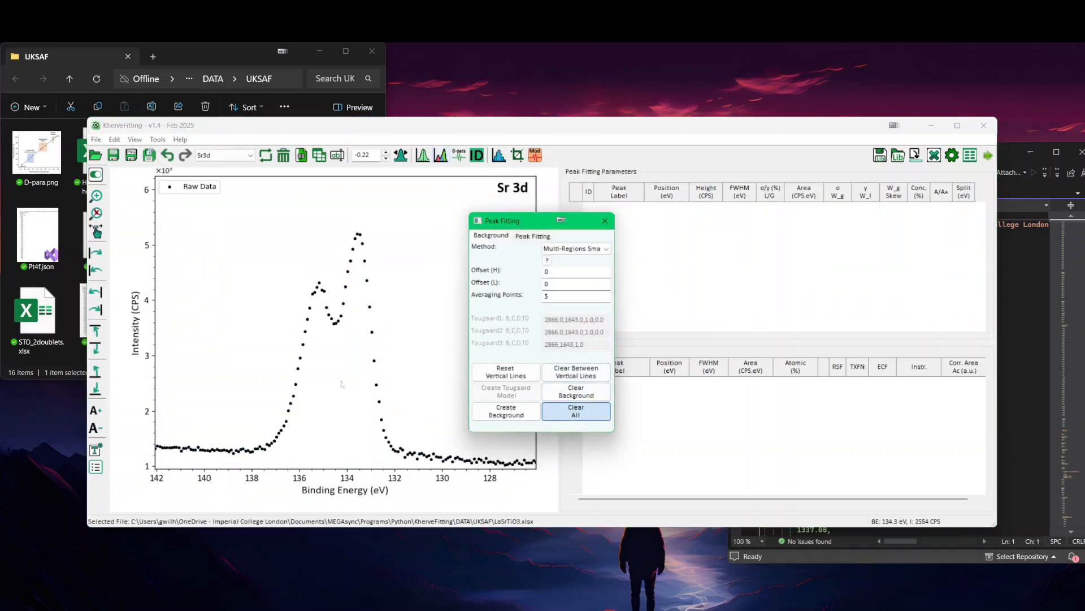
pyautogui.moveTo(519, 223); pyautogui.dragTo(632, 221)
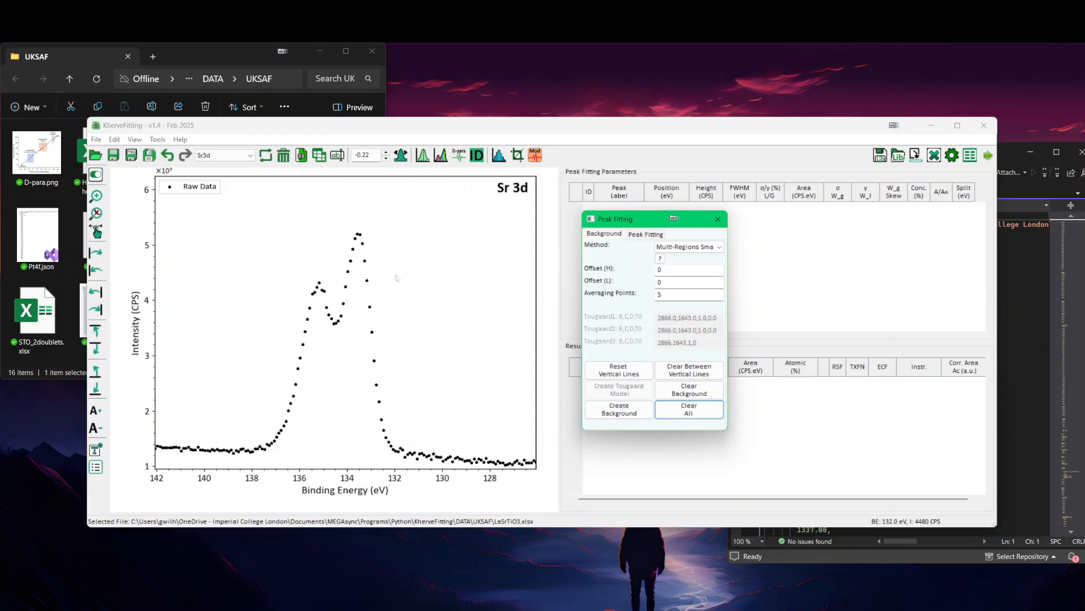
pyautogui.click(396, 277)
pyautogui.scroll(-1, 397, 277)
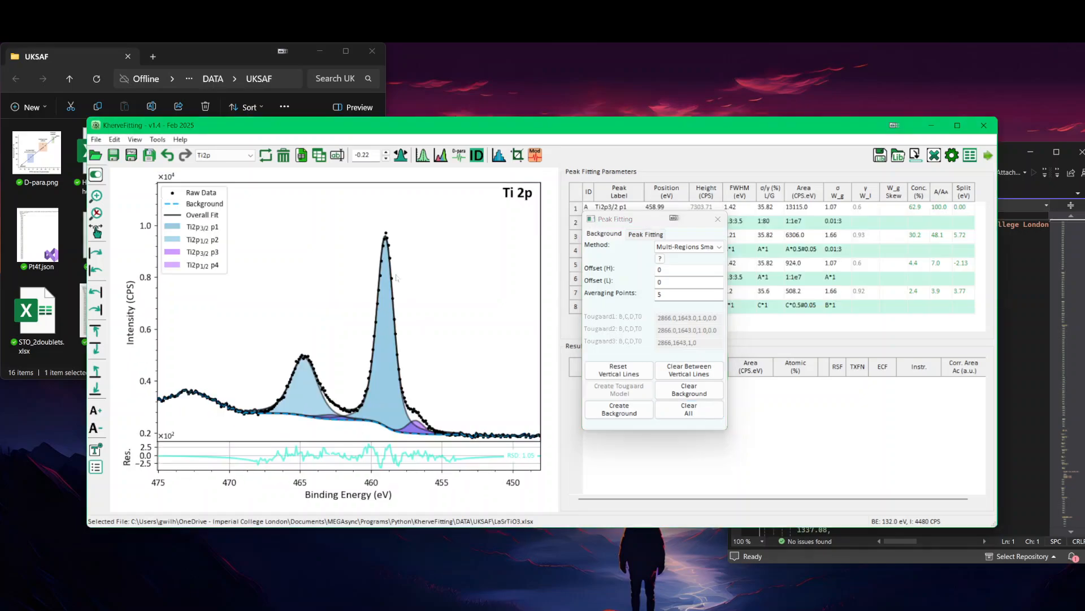
pyautogui.click(689, 409)
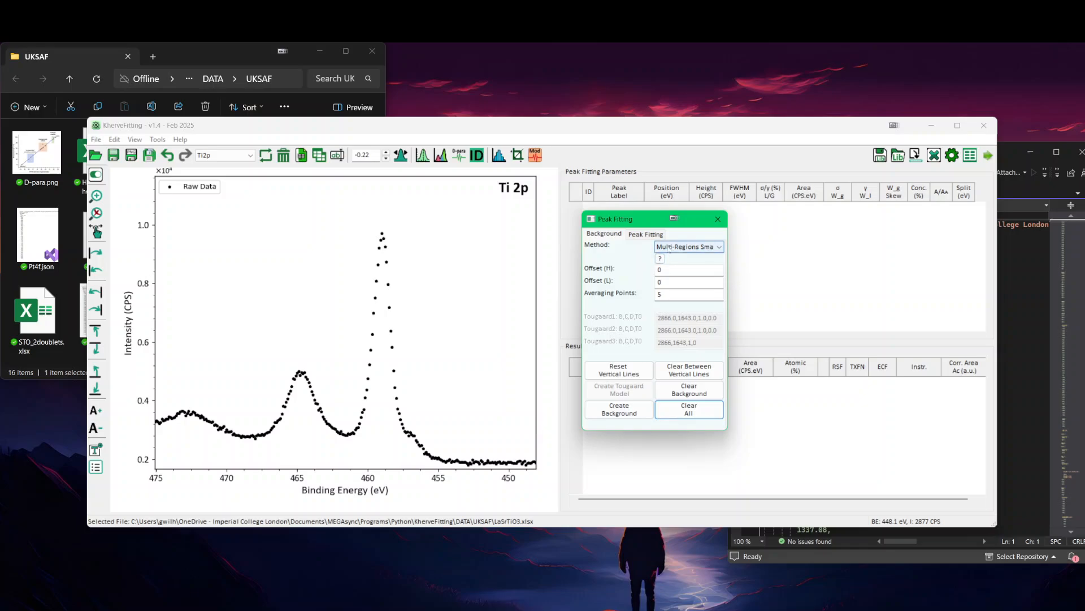
# Step: Create a Multi-Regions Smart background on Ti 2p between about 453.5 and 468 eV
pyautogui.click(671, 248)
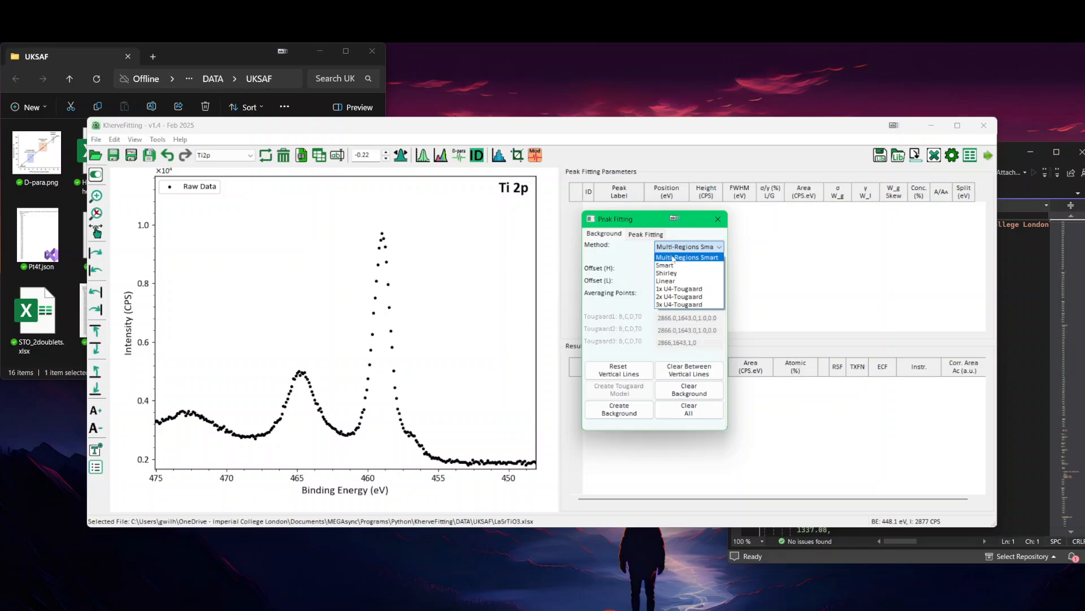
pyautogui.click(673, 258)
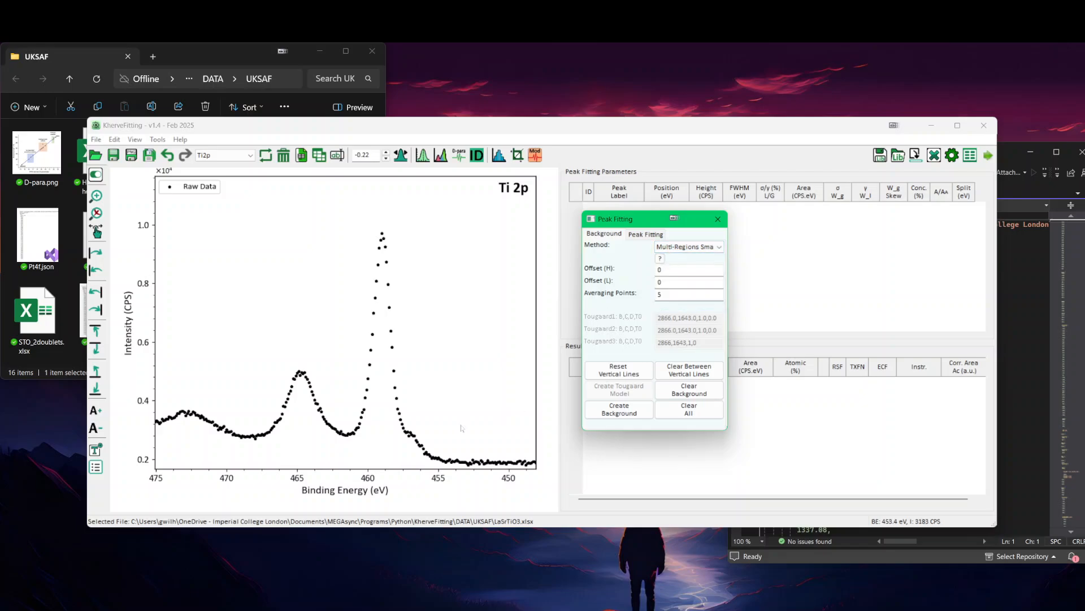
pyautogui.click(461, 428)
pyautogui.click(253, 416)
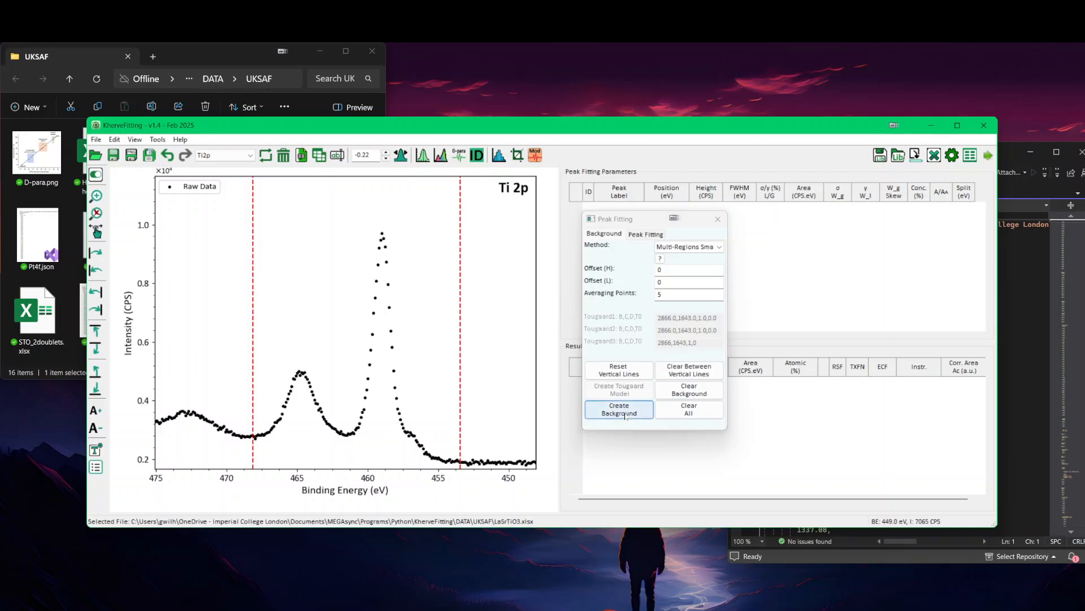
pyautogui.click(619, 409)
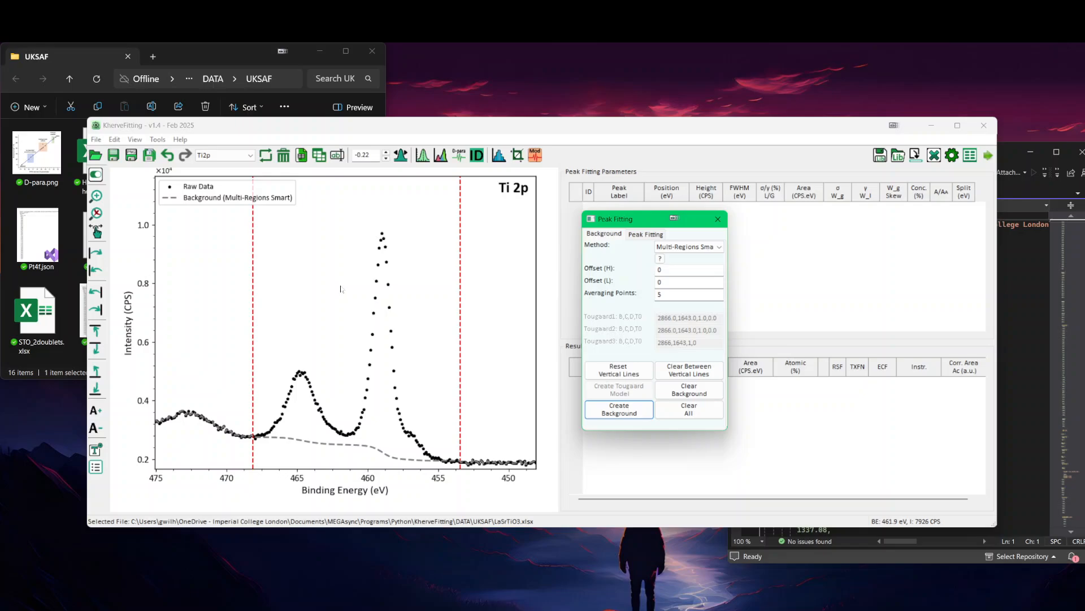
# Step: Extend the low binding energy limit of the Ti 2p background to about 450 eV and recreate the background
pyautogui.scroll(5, 341, 289)
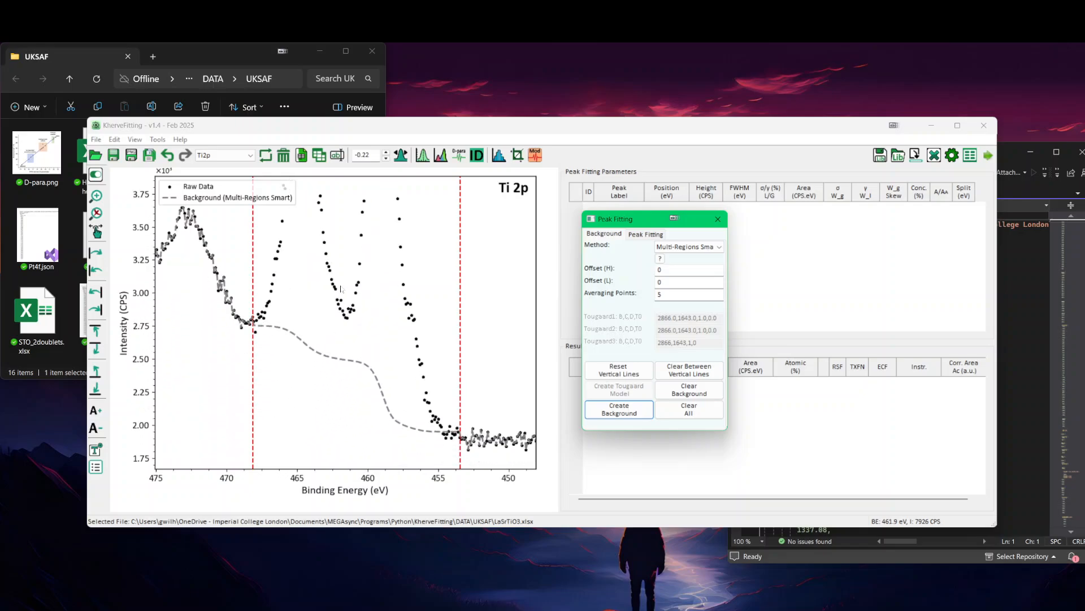
pyautogui.scroll(2, 341, 289)
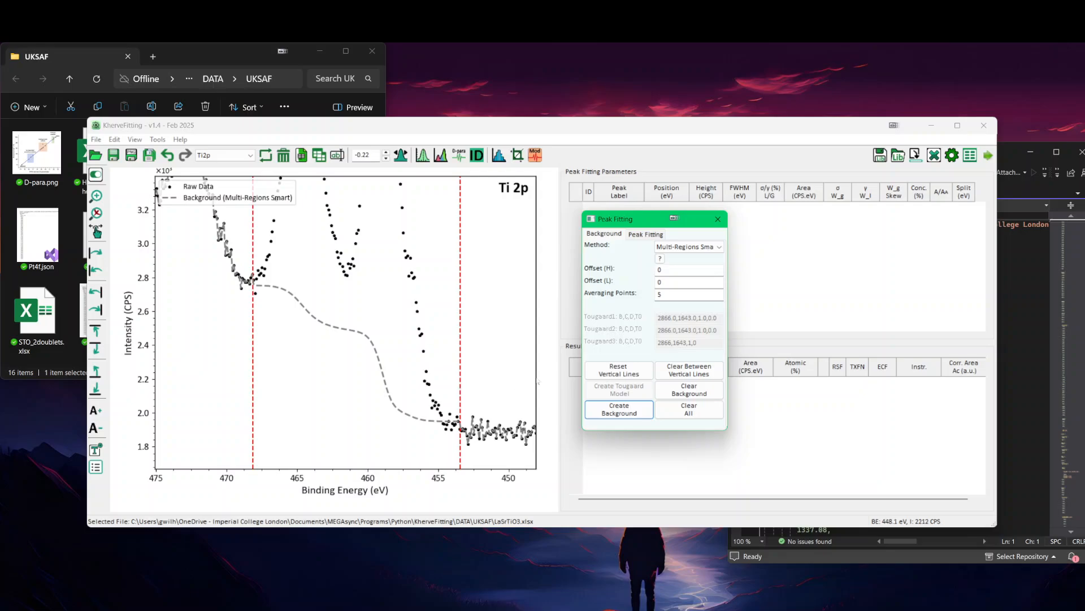
pyautogui.moveTo(460, 388); pyautogui.dragTo(509, 394)
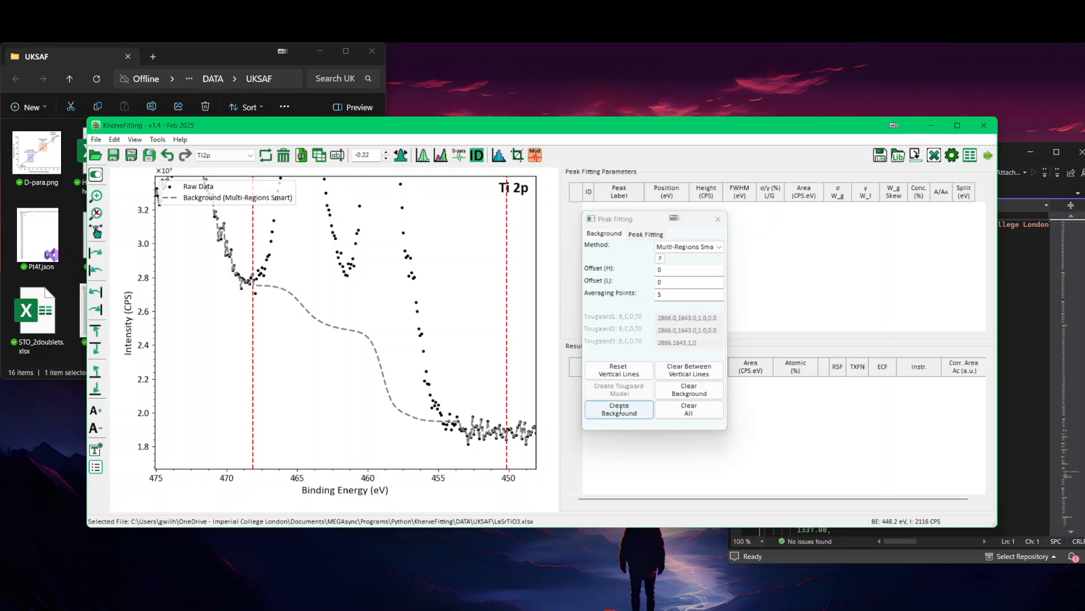
pyautogui.click(620, 411)
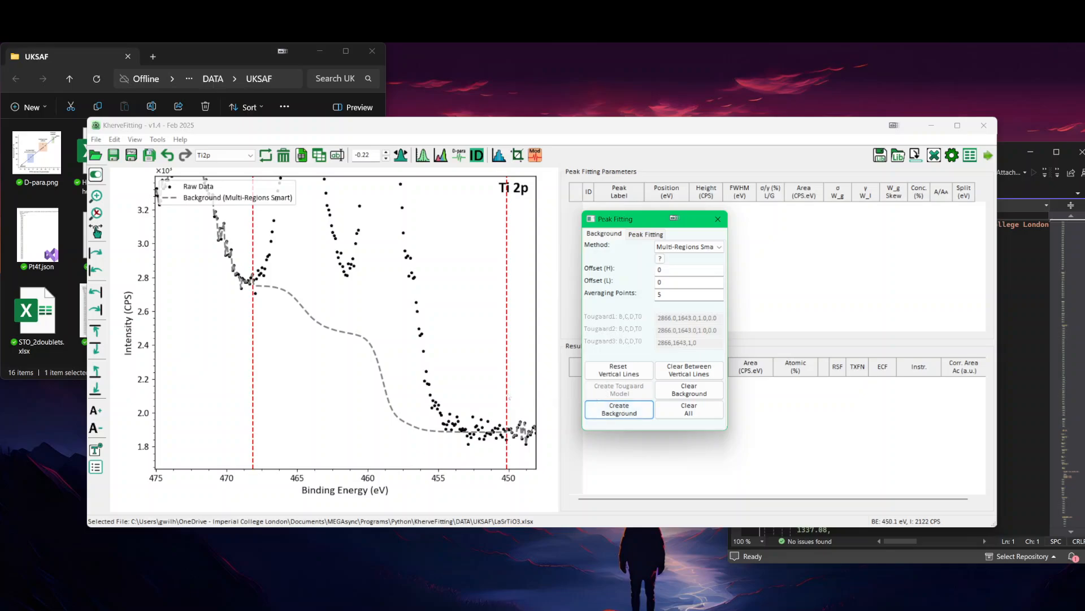
# Step: Shift both ends of the Ti 2p background vertically, setting Offset (L) to -12.0 and Offset (H) to 35.0
pyautogui.moveTo(508, 395); pyautogui.dragTo(501, 435)
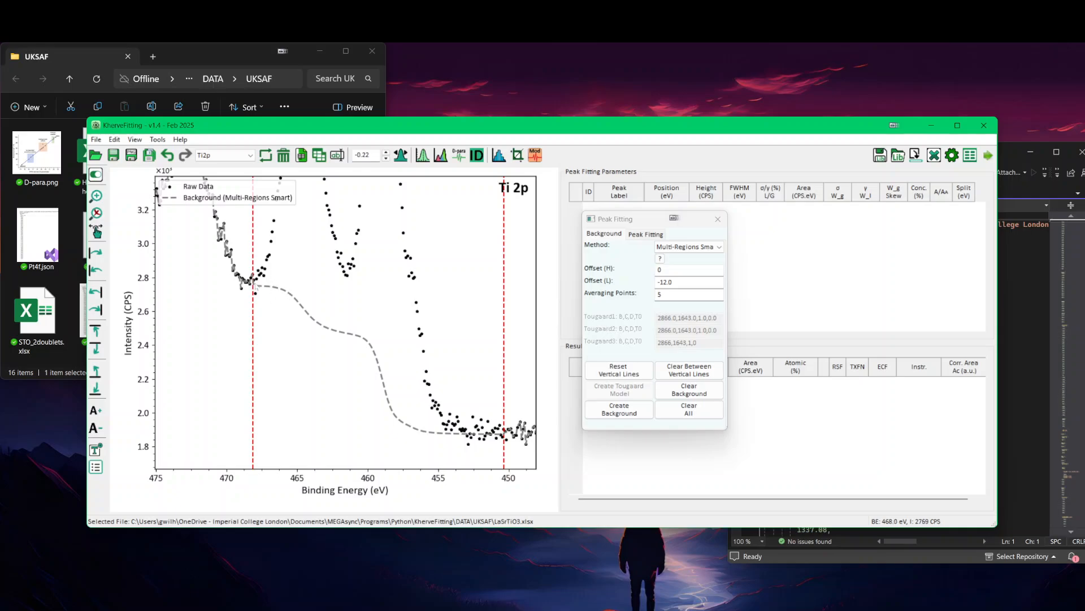
pyautogui.moveTo(256, 286)
pyautogui.mouseDown()
pyautogui.moveTo(258, 364)
pyautogui.moveTo(266, 268)
pyautogui.mouseUp()
pyautogui.moveTo(272, 253); pyautogui.dragTo(263, 273)
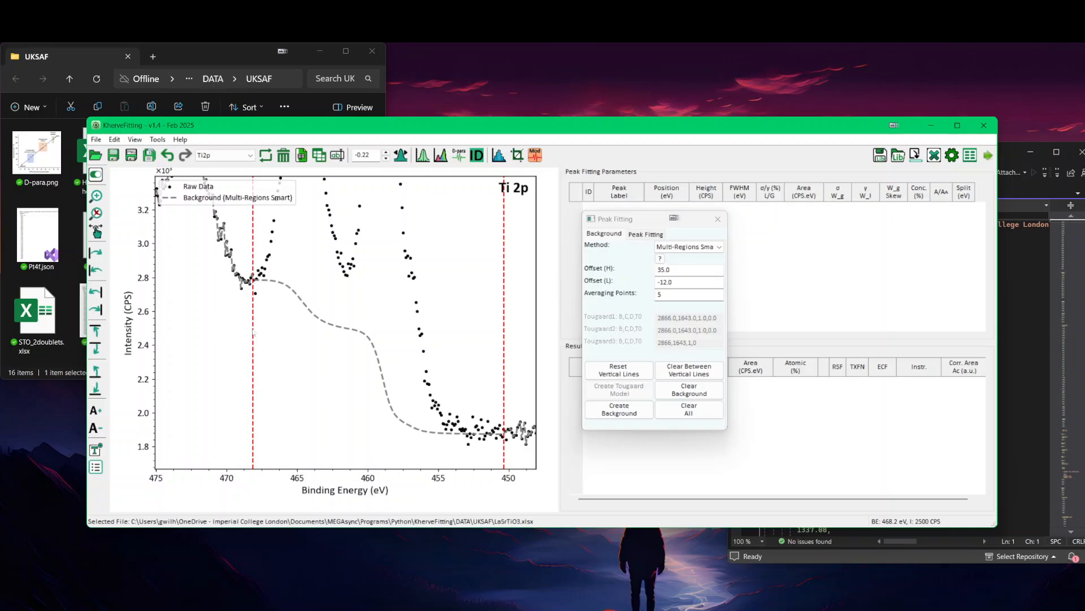
# Step: Split the Ti 2p background at about 461.7 eV and raise the sections on both sides, using Offset (H) -82.2 and Offset (L) -175.0
pyautogui.moveTo(253, 332); pyautogui.dragTo(343, 335)
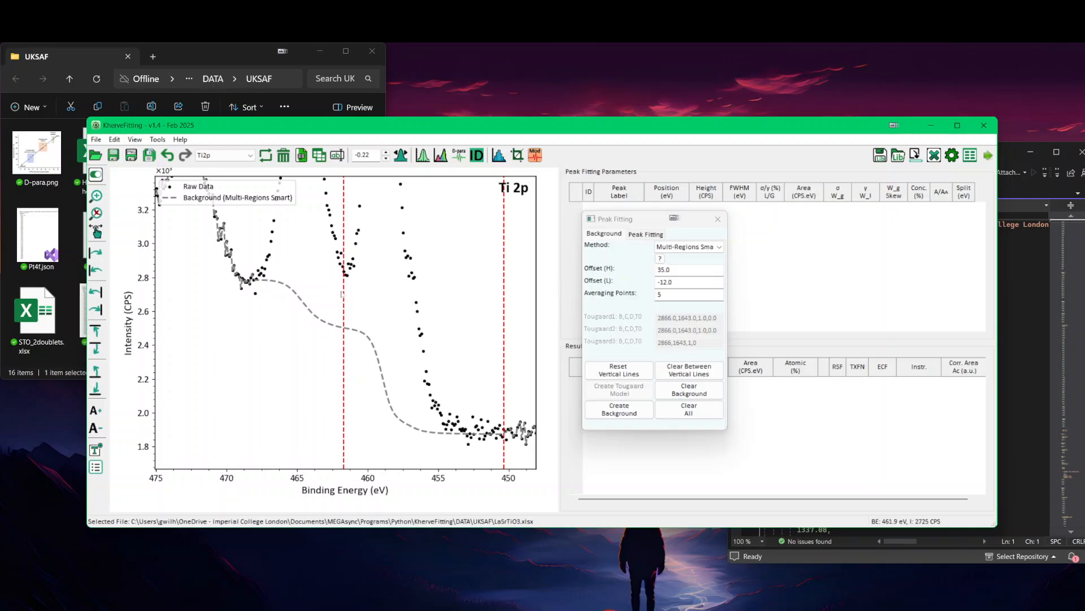
pyautogui.moveTo(346, 331); pyautogui.dragTo(348, 290)
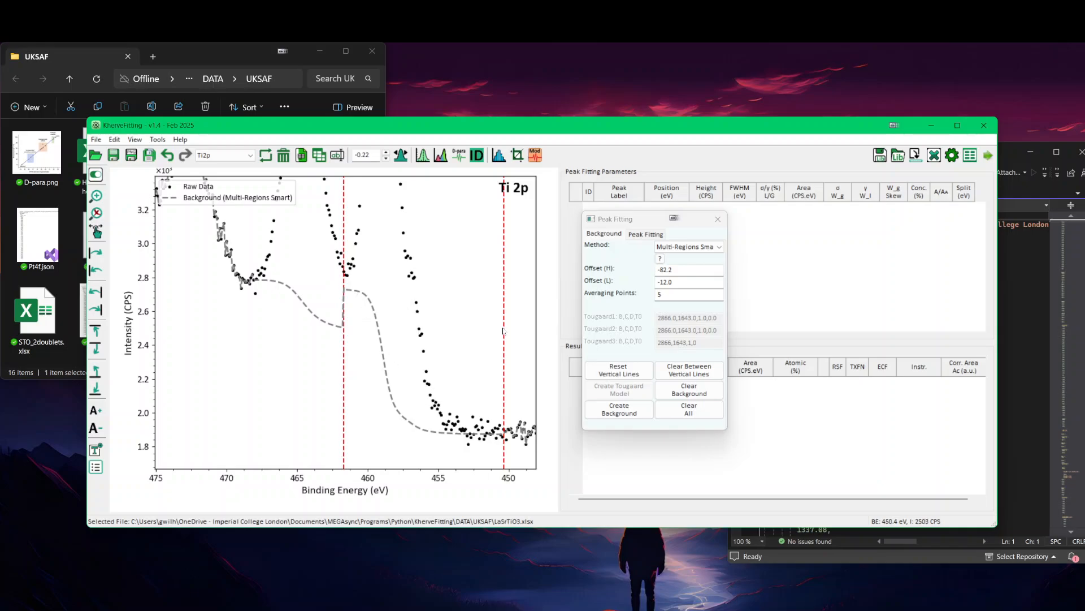
pyautogui.moveTo(504, 332); pyautogui.dragTo(247, 328)
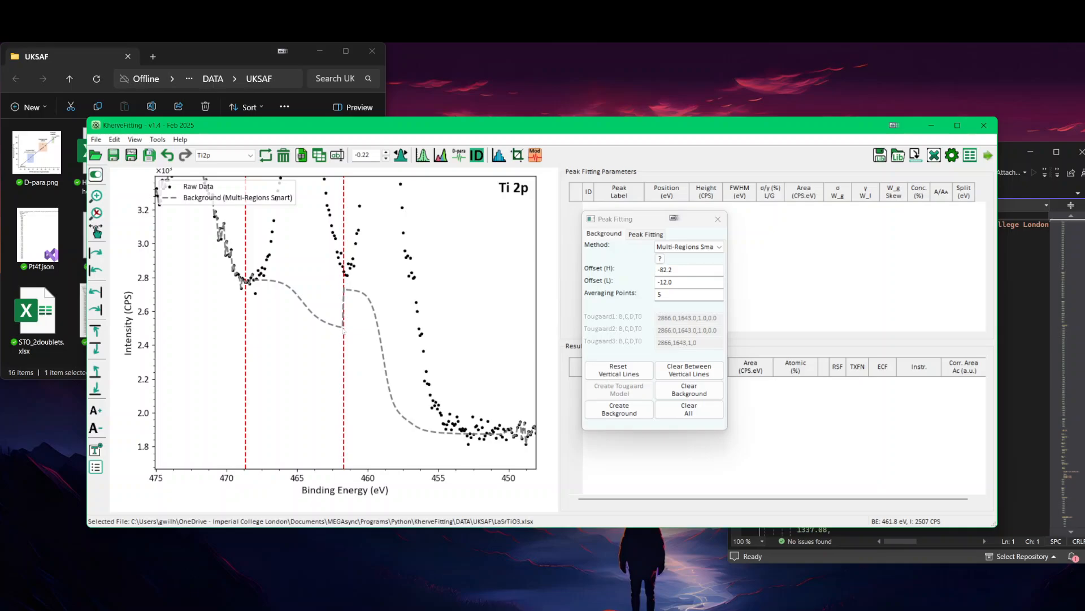
pyautogui.moveTo(343, 330); pyautogui.dragTo(342, 304)
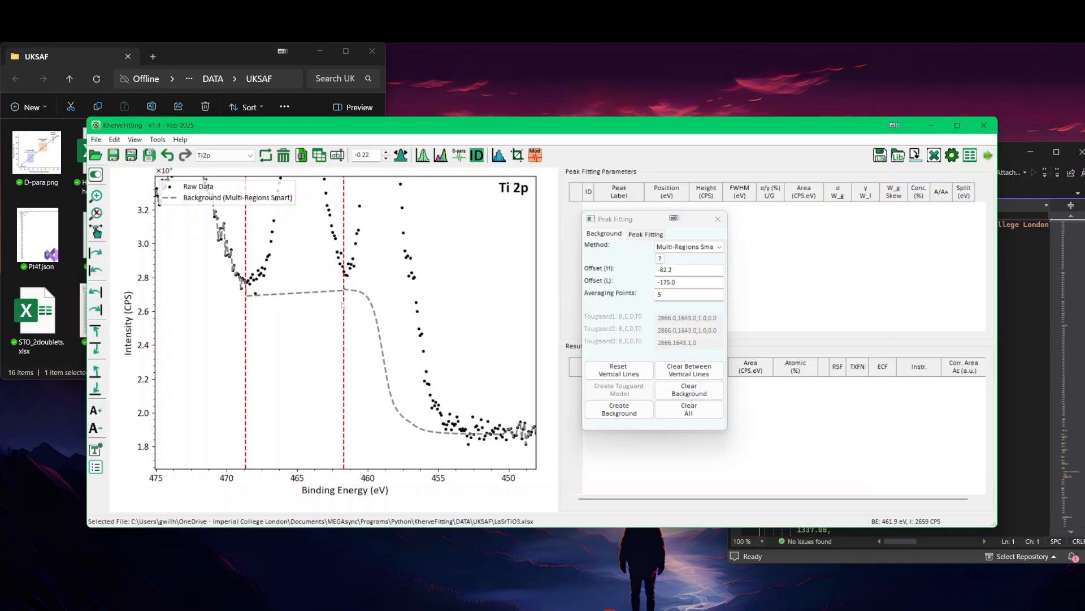
# Step: Fine-tune both end offsets of the background section between about 461.7 and 468.6 eV, bringing Offset (H) to about -6.7
pyautogui.moveTo(249, 297); pyautogui.dragTo(248, 273)
pyautogui.moveTo(247, 281); pyautogui.dragTo(247, 289)
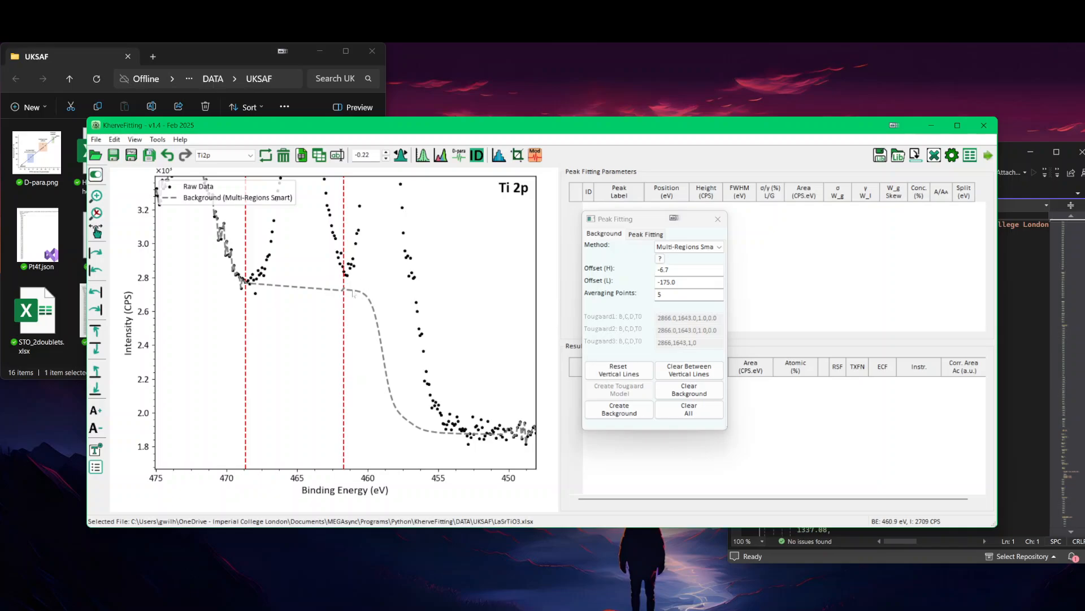
pyautogui.moveTo(346, 294); pyautogui.dragTo(345, 303)
pyautogui.moveTo(248, 282); pyautogui.dragTo(247, 284)
# Step: Clear the Ti 2p background and create a new Multi-Regions Smart one between about 451.4 and 468.5 eV
pyautogui.click(691, 409)
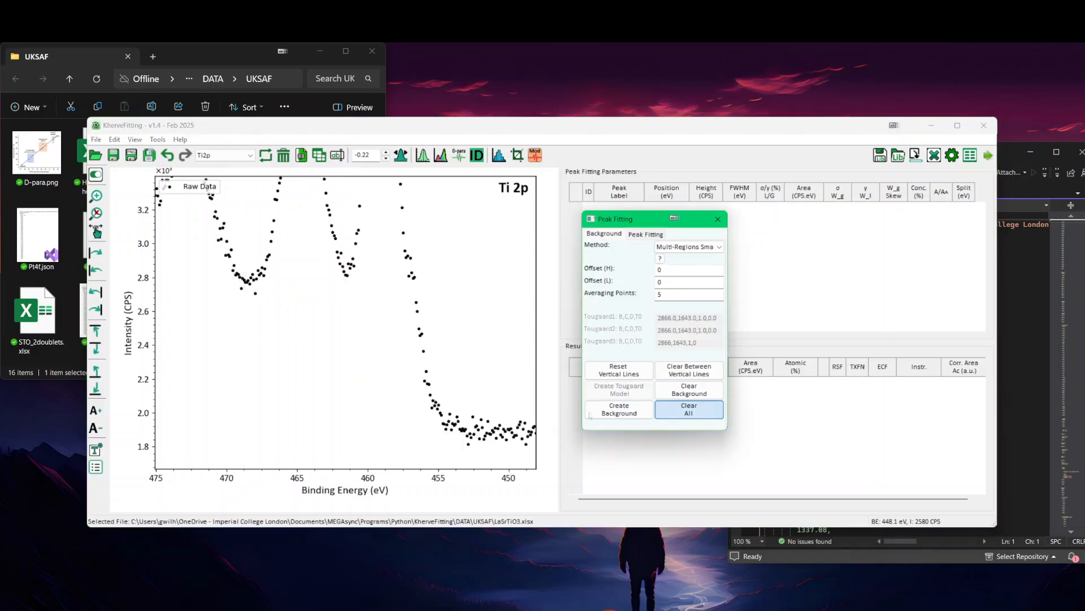
pyautogui.click(247, 286)
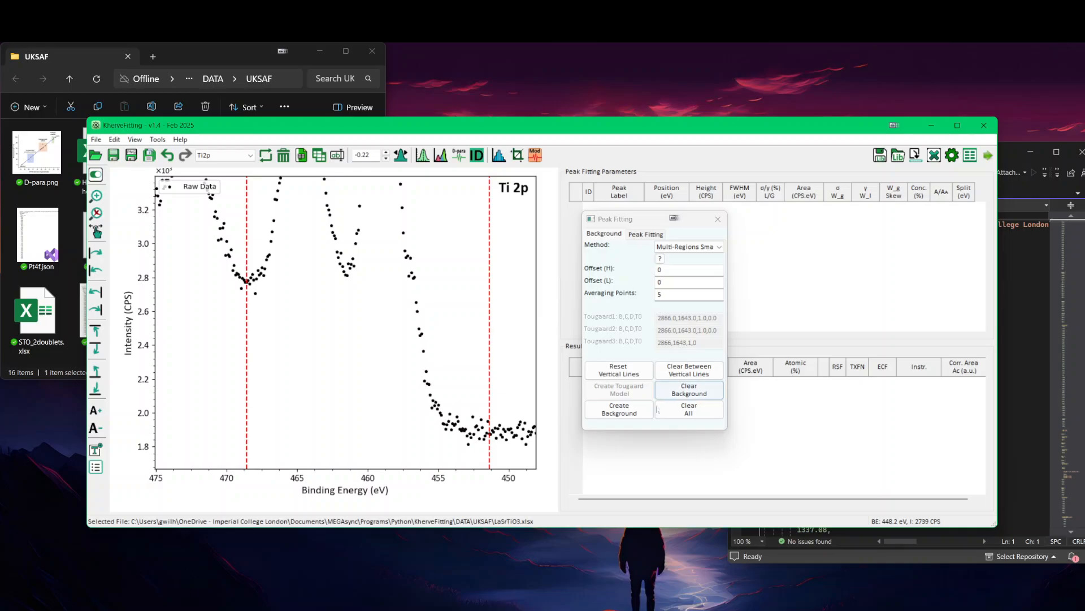
pyautogui.click(619, 410)
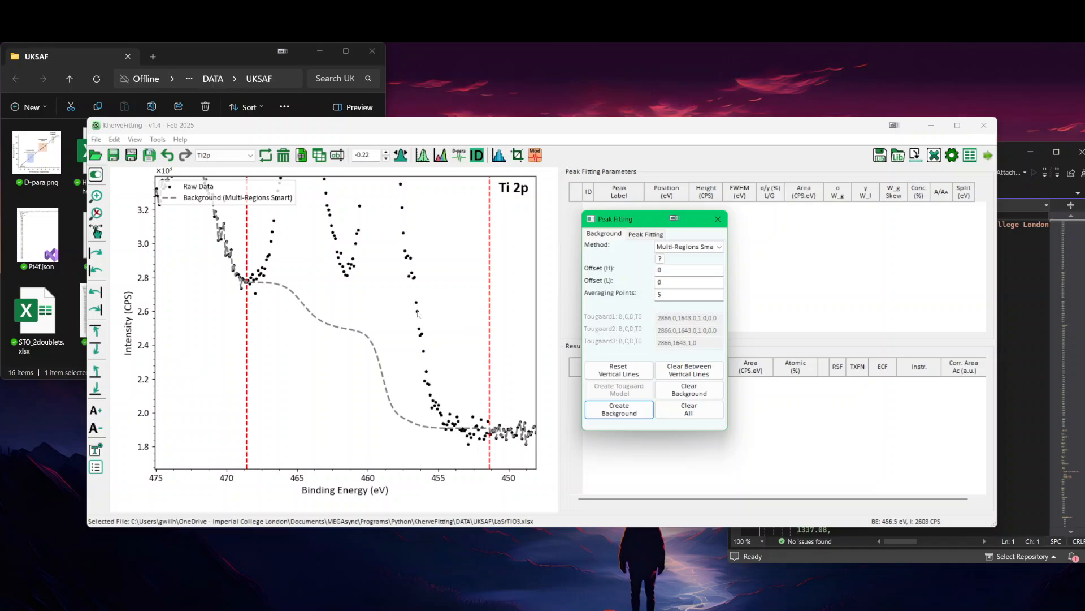
pyautogui.rightClick(392, 280)
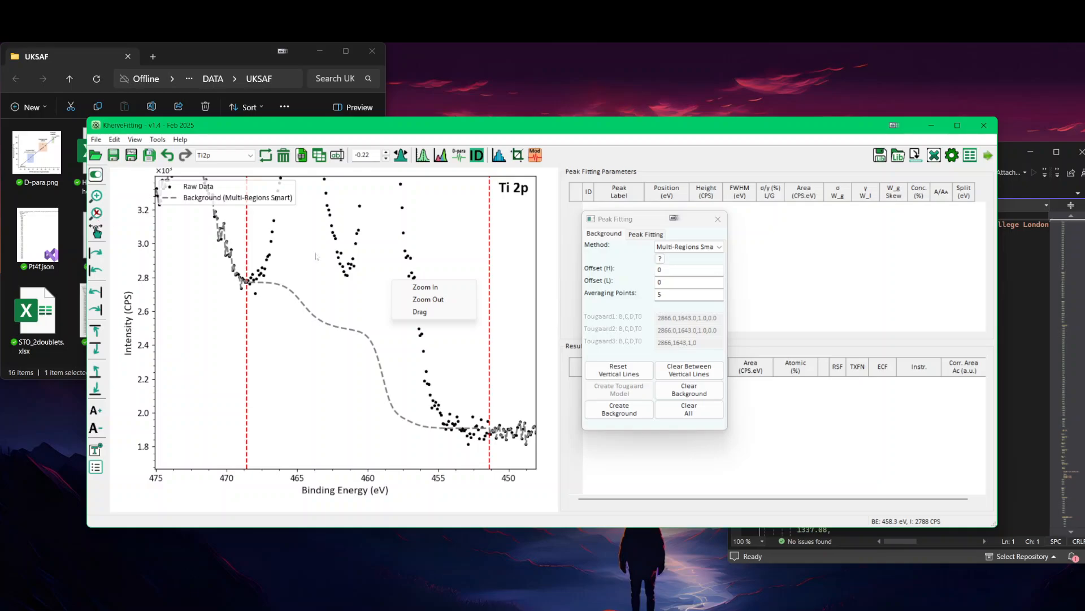
pyautogui.click(425, 300)
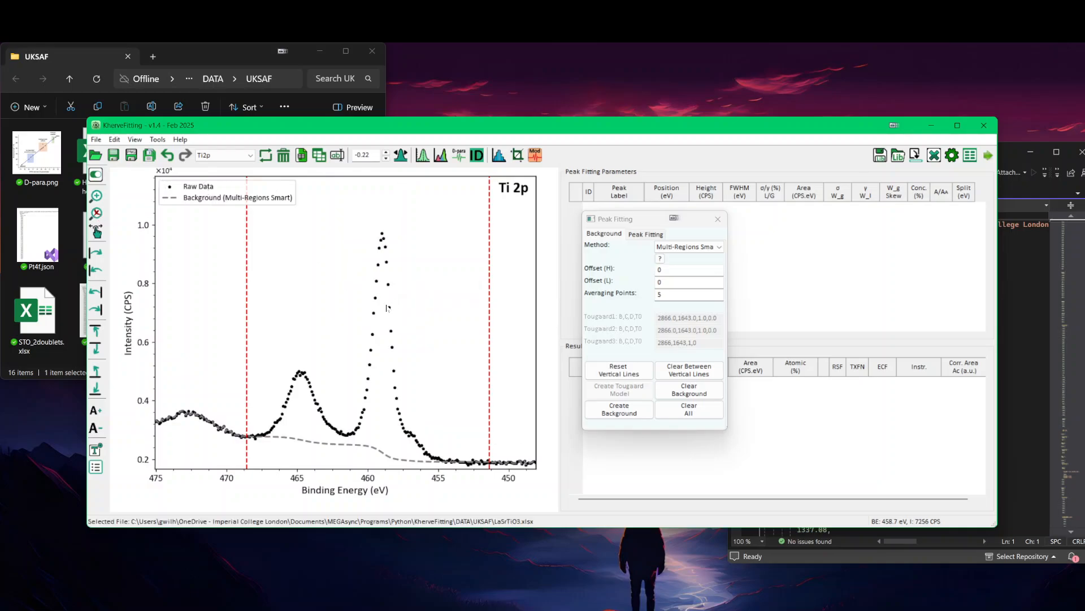
# Step: Set the fitting model to Voigt (Area, L/G, σ) and add two doublets to the Ti 2p spectrum
pyautogui.click(629, 233)
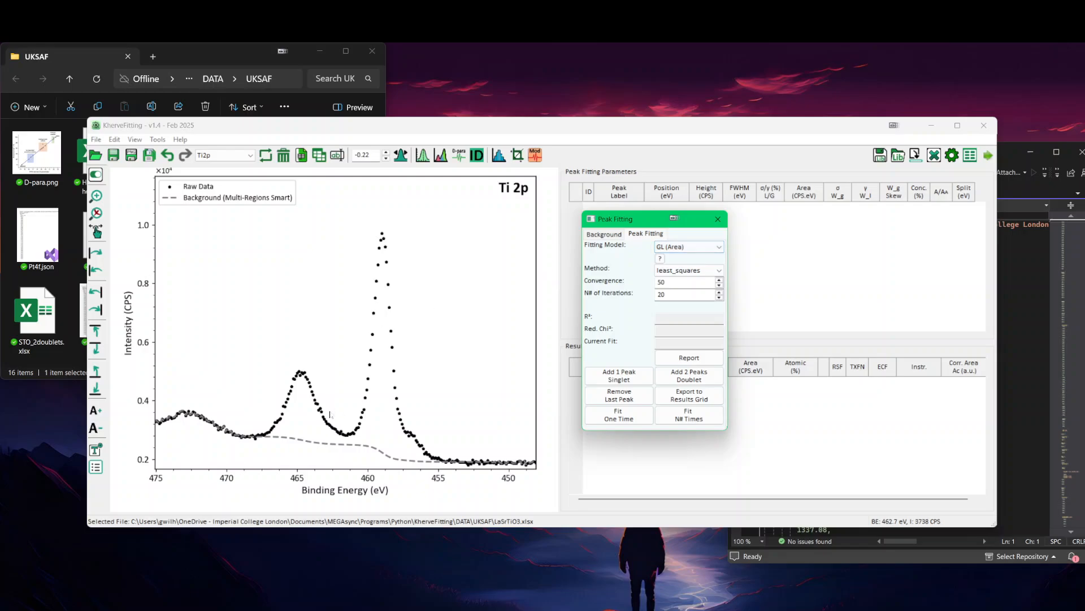
pyautogui.click(672, 249)
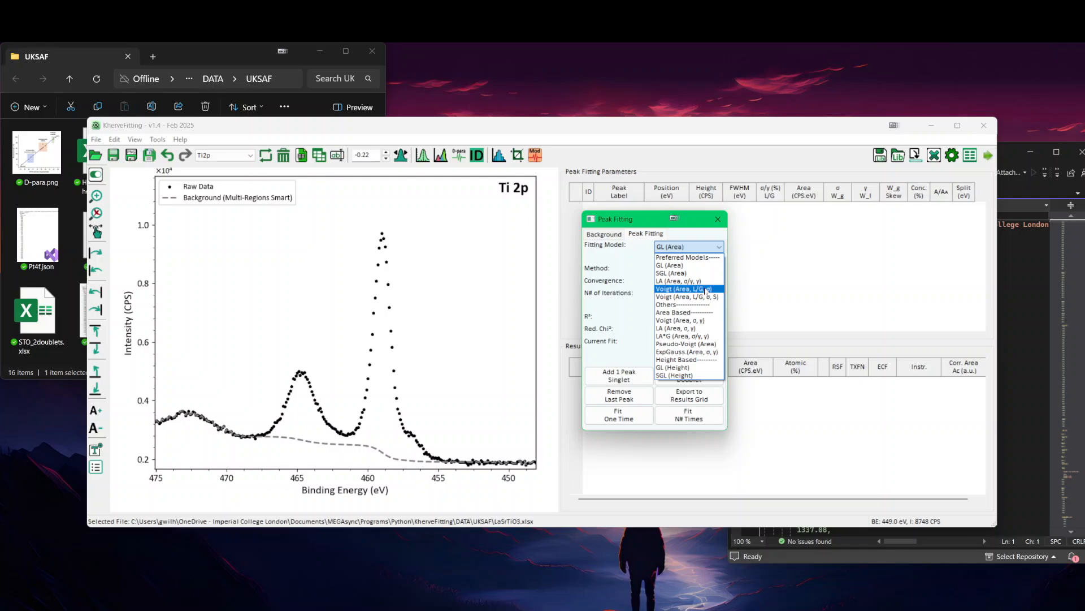
pyautogui.click(705, 290)
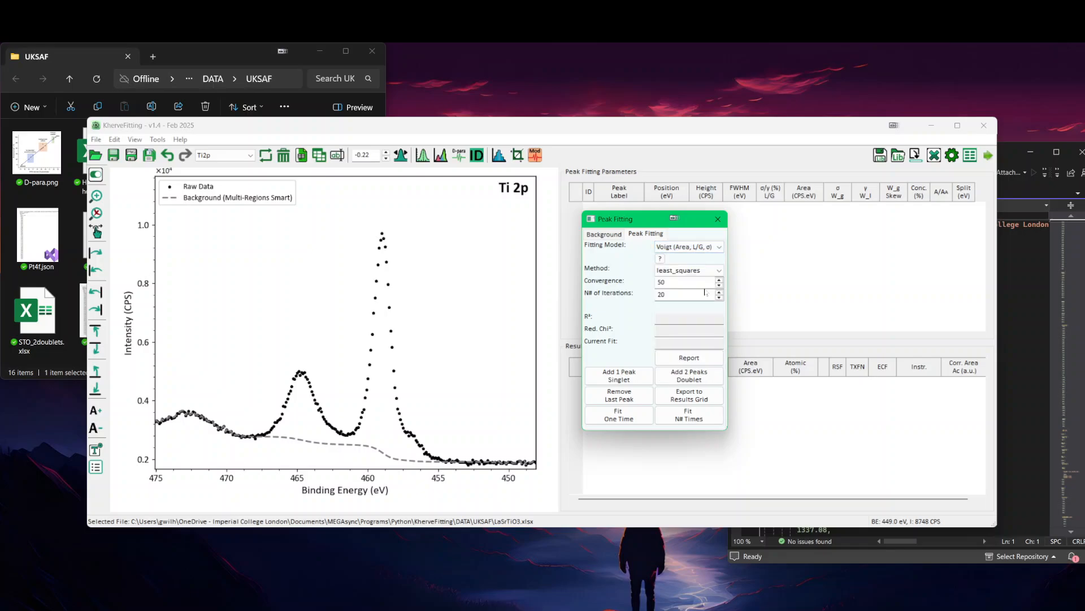
pyautogui.click(690, 375)
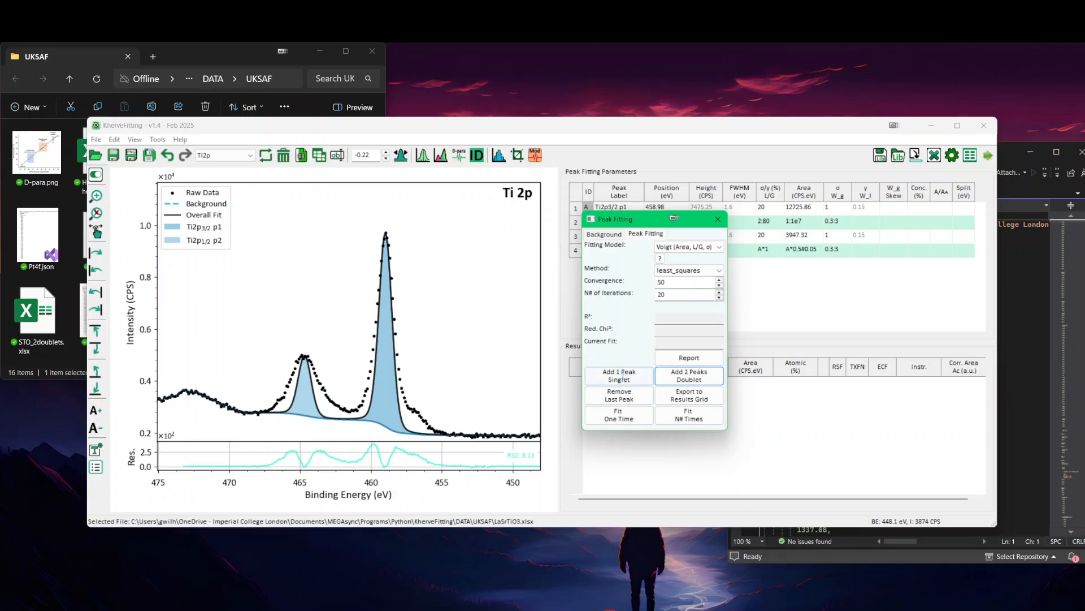
pyautogui.click(708, 382)
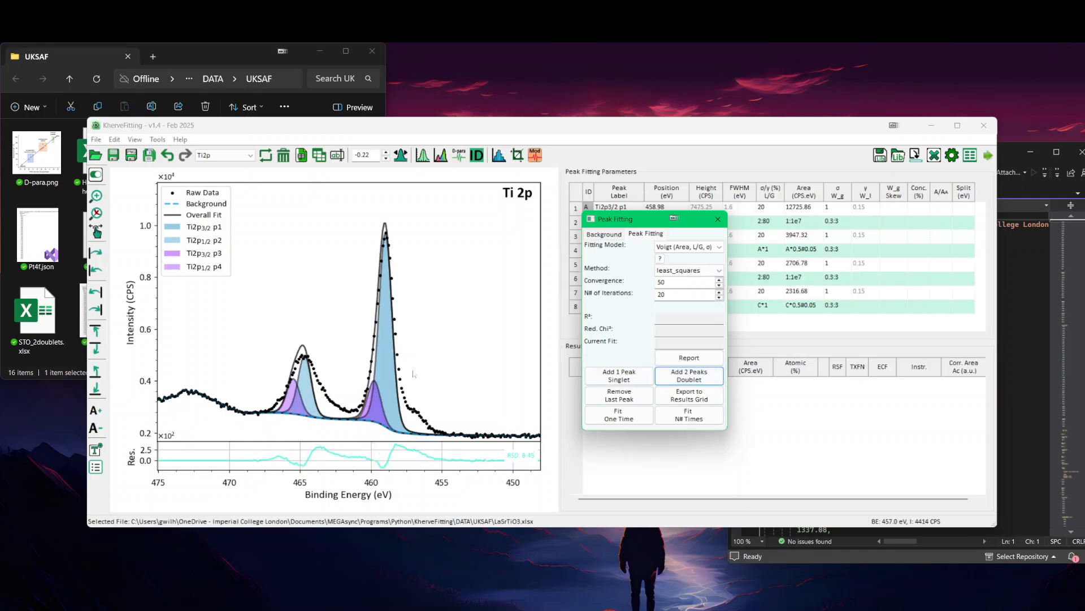
# Step: Move the Ti2p3/2 p3 peak onto the low-energy shoulder at about 456.8 eV, then uncover the peak parameter table
pyautogui.press('Tab')
pyautogui.press('Tab')
pyautogui.press('Tab')
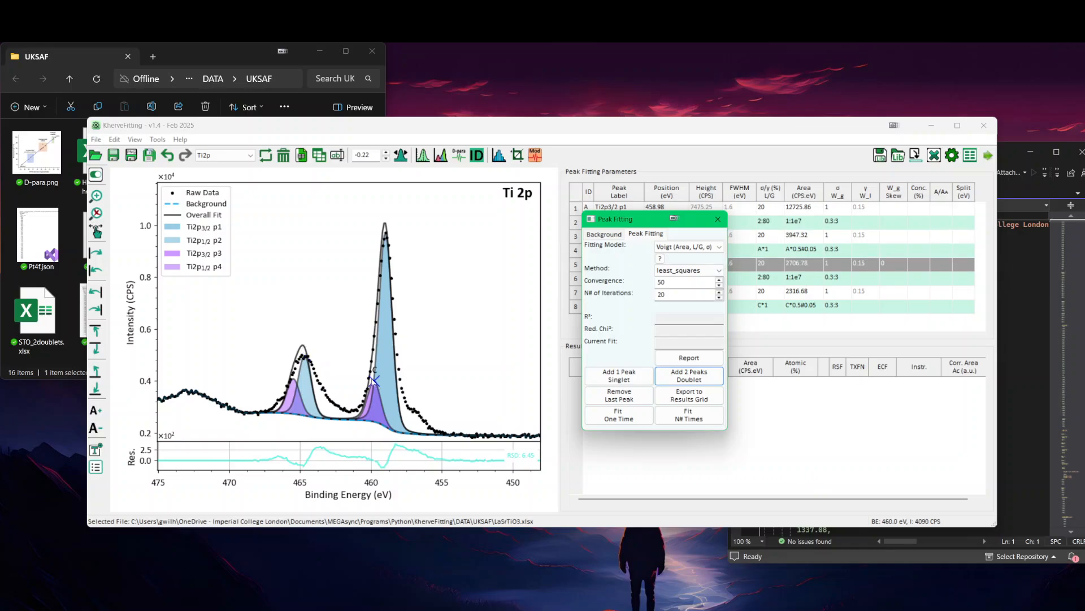
pyautogui.moveTo(373, 379); pyautogui.dragTo(418, 413)
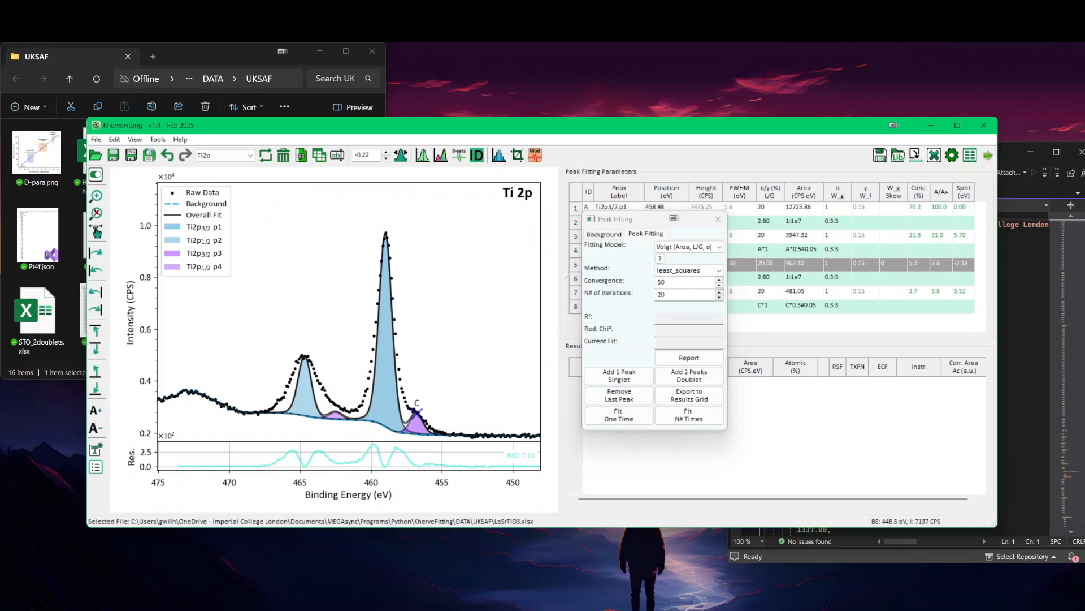
pyautogui.moveTo(629, 215); pyautogui.dragTo(655, 325)
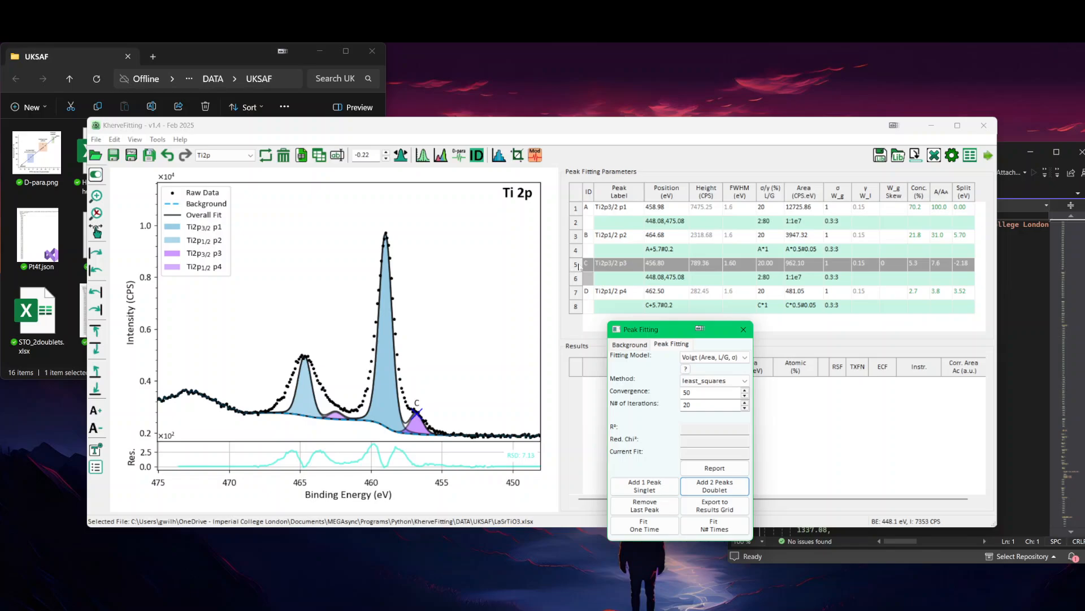
# Step: Cycle the selection forward and backward through the fitted Ti 2p peaks to check their rows and markers
pyautogui.press('Tab')
pyautogui.press('Tab')
pyautogui.press('Tab')
pyautogui.press('Tab')
pyautogui.press('Tab')
pyautogui.press('Tab')
pyautogui.press('Tab')
pyautogui.press('Tab')
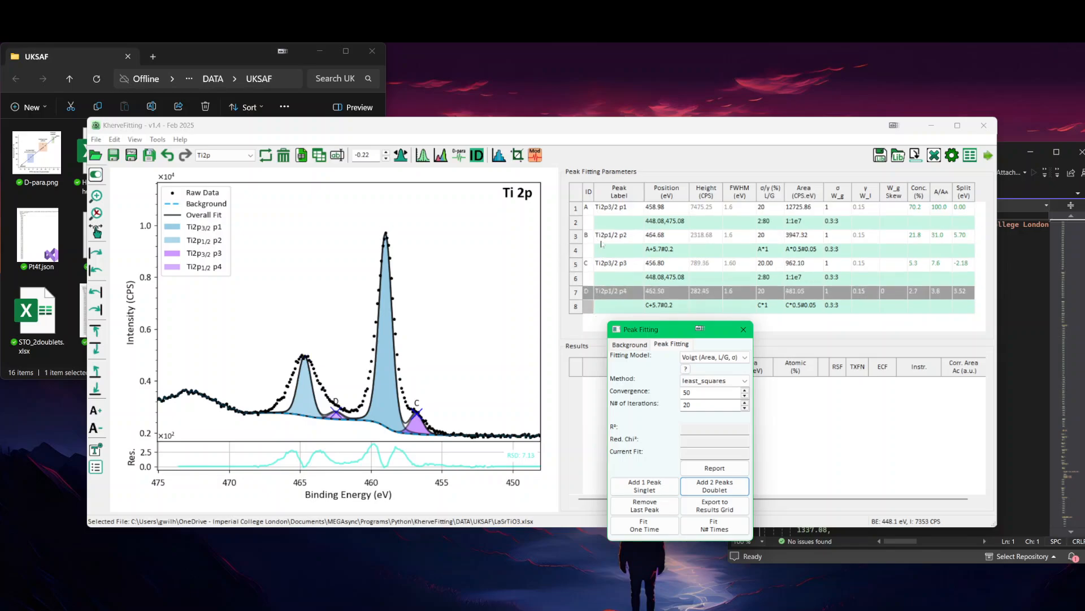
pyautogui.press('Tab')
pyautogui.press('Tab')
pyautogui.press('Tab')
pyautogui.press('Tab')
pyautogui.press('Tab')
pyautogui.press('Tab')
pyautogui.press('Tab')
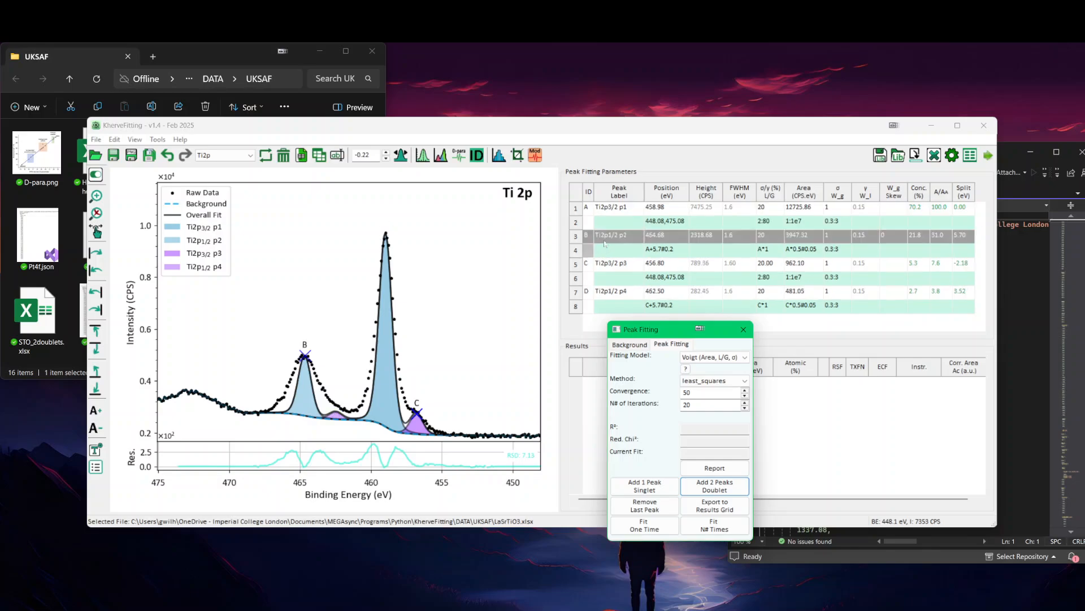
pyautogui.hotkey('shift', 'Tab')
pyautogui.hotkey('shift', 'Tab')
pyautogui.hotkey('shift', 'Tab')
pyautogui.hotkey('shift', 'Tab')
pyautogui.hotkey('shift', 'Tab')
pyautogui.hotkey('shift', 'Tab')
pyautogui.hotkey('shift', 'Tab')
pyautogui.hotkey('shift', 'Tab')
pyautogui.hotkey('shift', 'Tab')
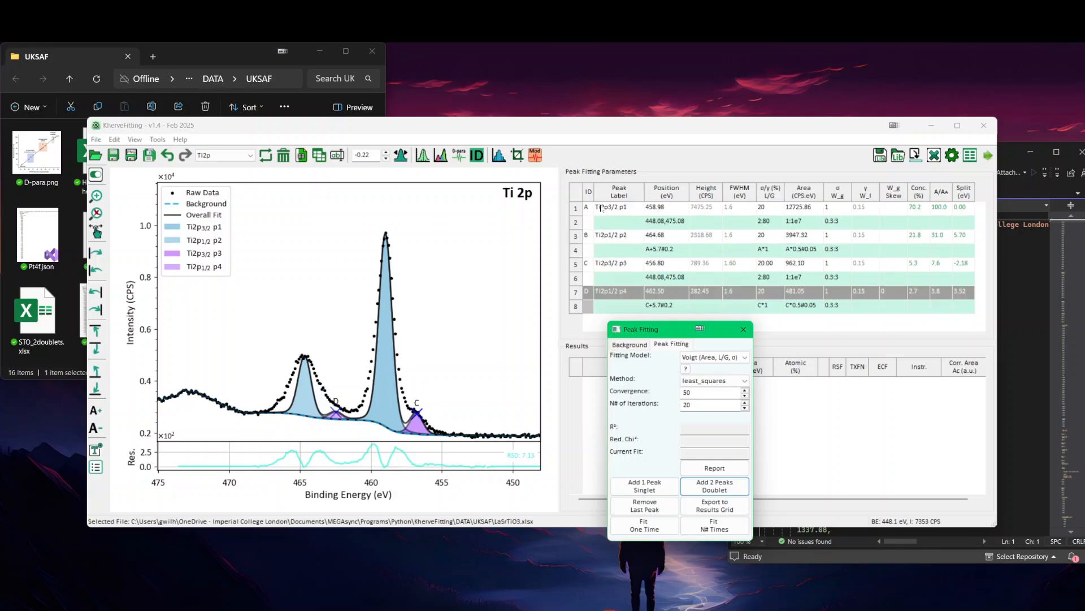
# Step: Select the Ti2p3/2 p3 peak and nudge it to about 456.84 eV with a height of about 829 CPS, keeping it selected
pyautogui.click(577, 269)
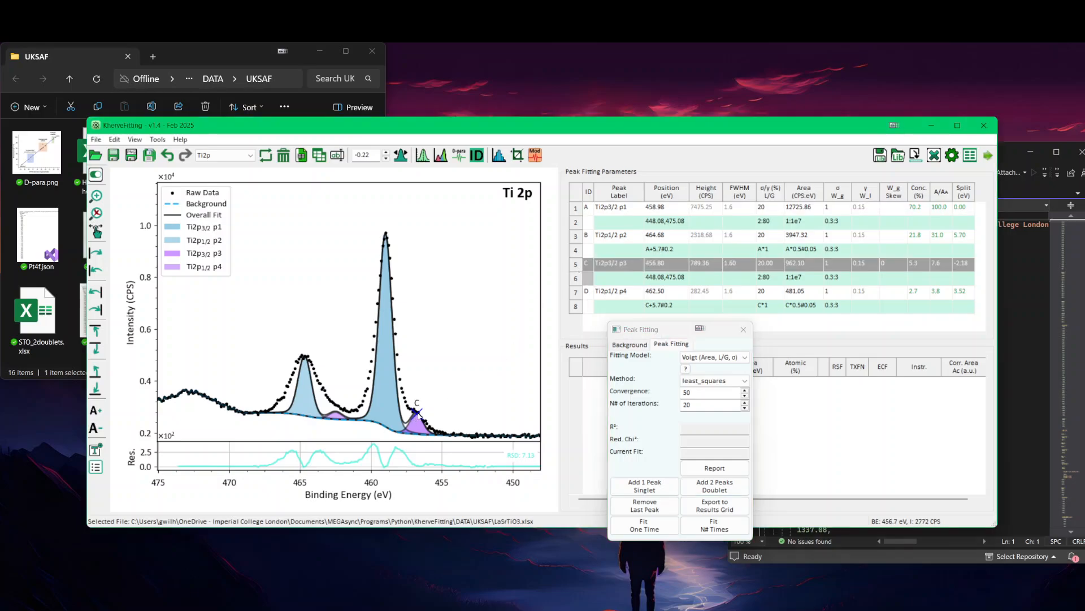
pyautogui.moveTo(417, 411)
pyautogui.mouseDown()
pyautogui.moveTo(426, 411)
pyautogui.moveTo(417, 411)
pyautogui.mouseUp()
pyautogui.press('Tab')
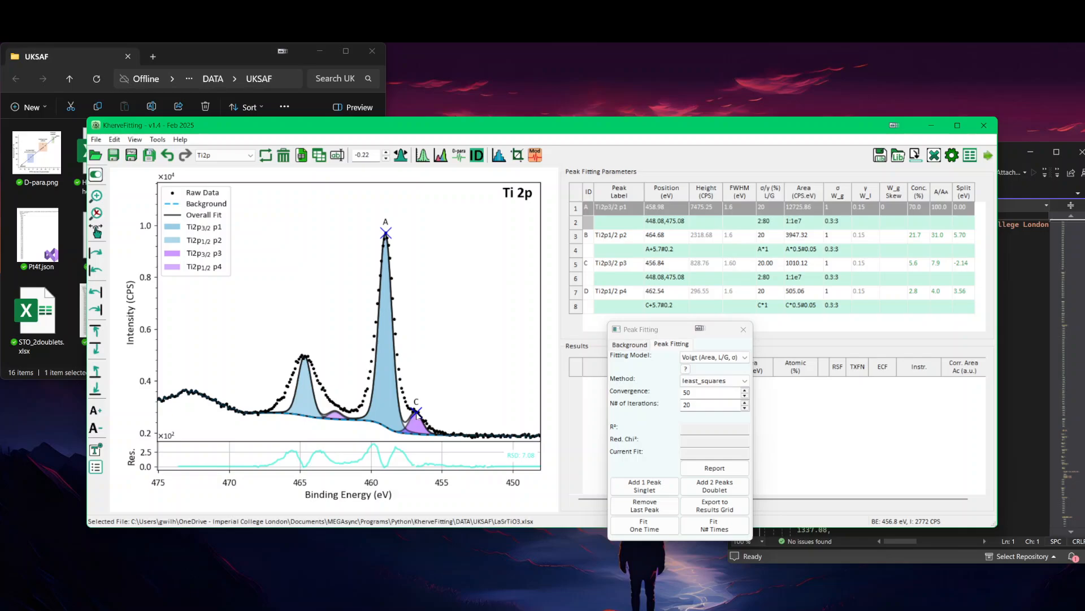
pyautogui.press('Tab')
pyautogui.press('Tab')
pyautogui.press('Tab')
pyautogui.hotkey('shift', 'Tab')
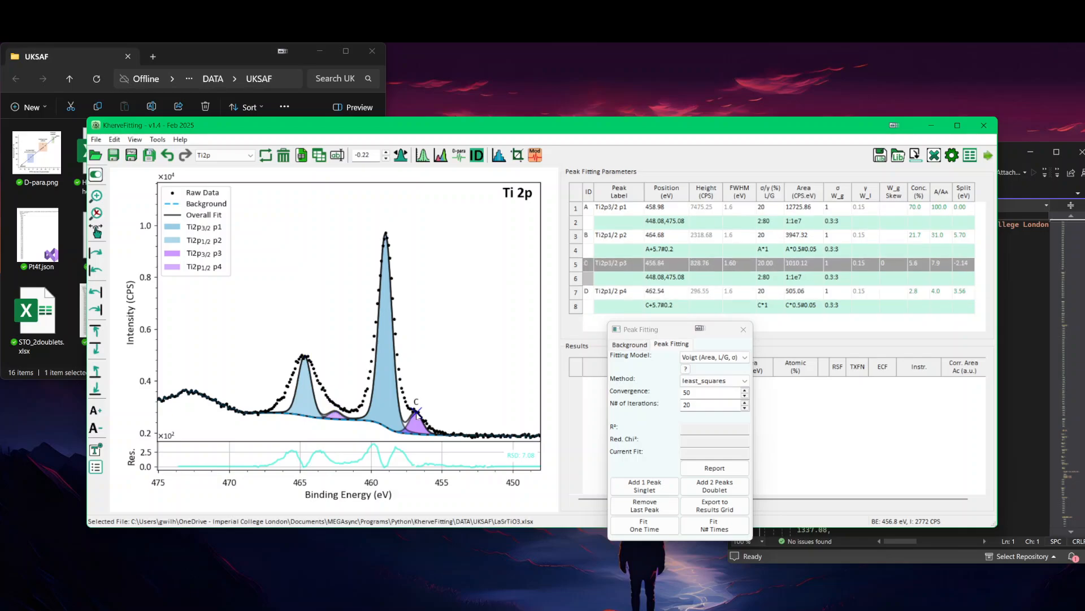
# Step: Raise the Ti2p3/2 p3 peak stepwise to a height of about 1563 CPS
pyautogui.hotkey('alt', 'Up')
pyautogui.hotkey('alt', 'Up')
pyautogui.hotkey('alt', 'Up')
pyautogui.hotkey('alt', 'Up')
pyautogui.hotkey('alt', 'Up')
pyautogui.hotkey('alt', 'Up')
pyautogui.hotkey('alt', 'Up')
pyautogui.hotkey('alt', 'Up')
pyautogui.hotkey('alt', 'Up')
pyautogui.hotkey('alt', 'Up')
pyautogui.hotkey('alt', 'Up')
pyautogui.hotkey('alt', 'Up')
pyautogui.hotkey('alt', 'Up')
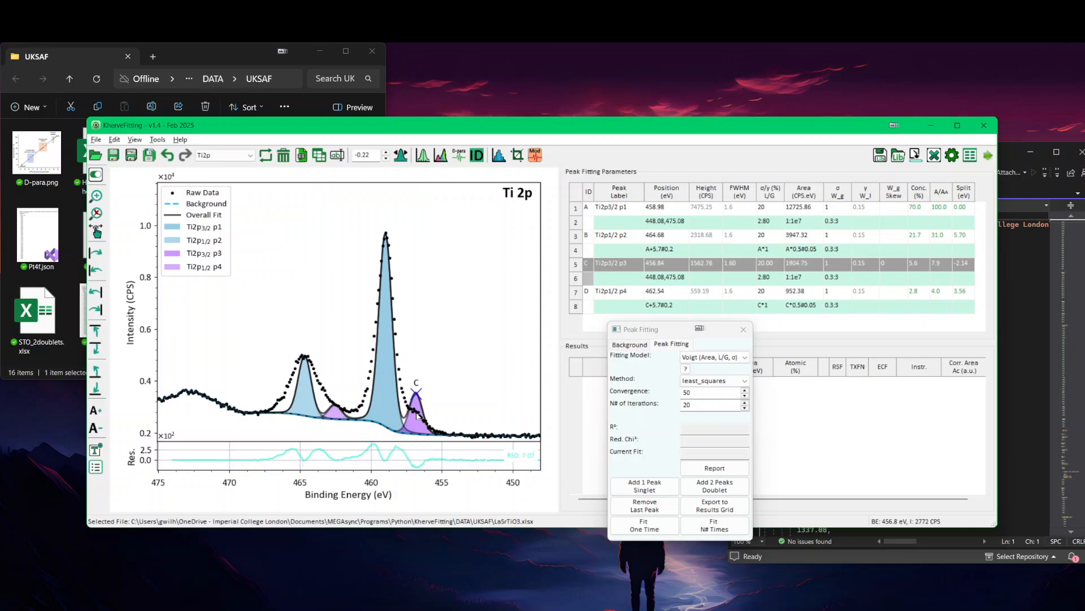
# Step: Shift the Ti2p3/2 p3 peak stepwise along the energy axis, bringing it to 457.04 eV
pyautogui.hotkey('alt', 'Right')
pyautogui.hotkey('alt', 'Right')
pyautogui.hotkey('alt', 'Right')
pyautogui.hotkey('alt', 'Right')
pyautogui.hotkey('alt', 'Right')
pyautogui.hotkey('alt', 'Left')
pyautogui.hotkey('alt', 'Left')
pyautogui.hotkey('alt', 'Left')
pyautogui.hotkey('alt', 'Left')
pyautogui.hotkey('alt', 'Left')
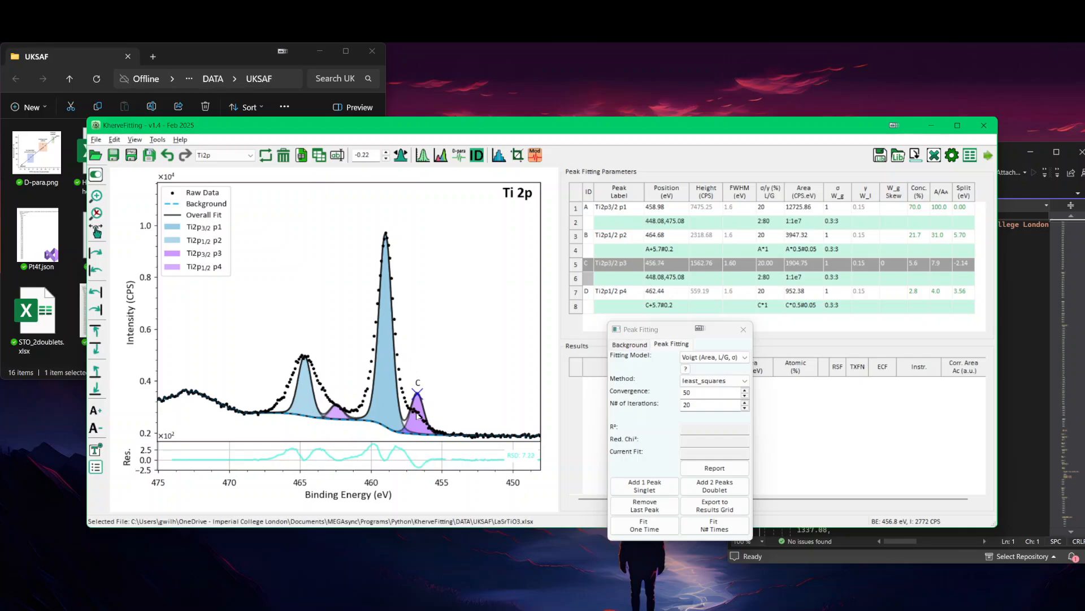
pyautogui.hotkey('alt', 'Left')
pyautogui.hotkey('alt', 'Left')
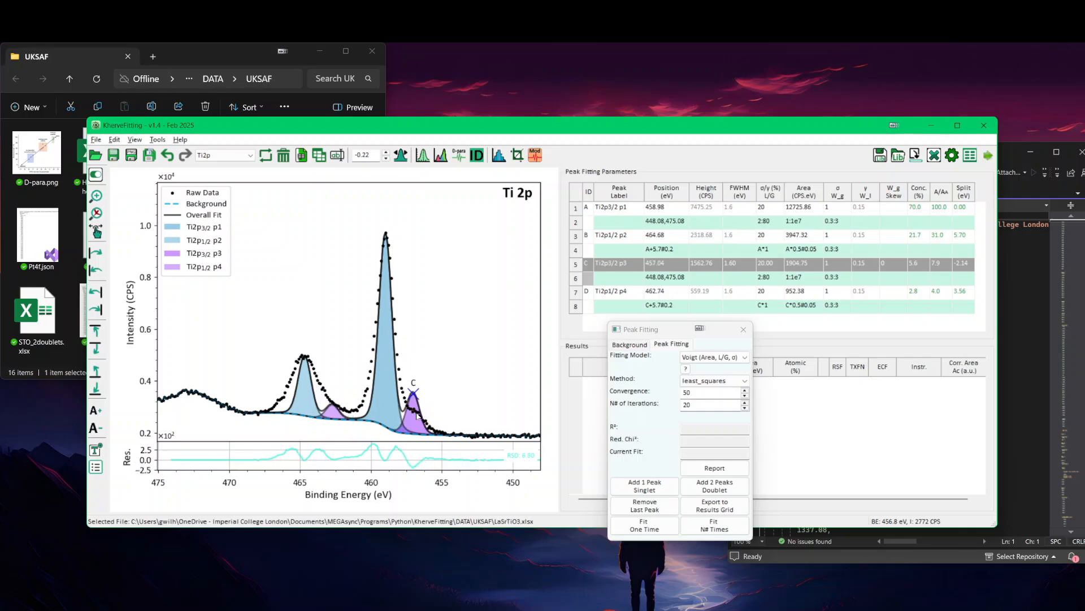
# Step: Lower the Ti2p3/2 p3 peak and place it on the shoulder at about 456.76 eV with a height of about 854 CPS
pyautogui.hotkey('alt', 'Down')
pyautogui.hotkey('alt', 'Down')
pyautogui.hotkey('alt', 'Down')
pyautogui.hotkey('alt', 'Down')
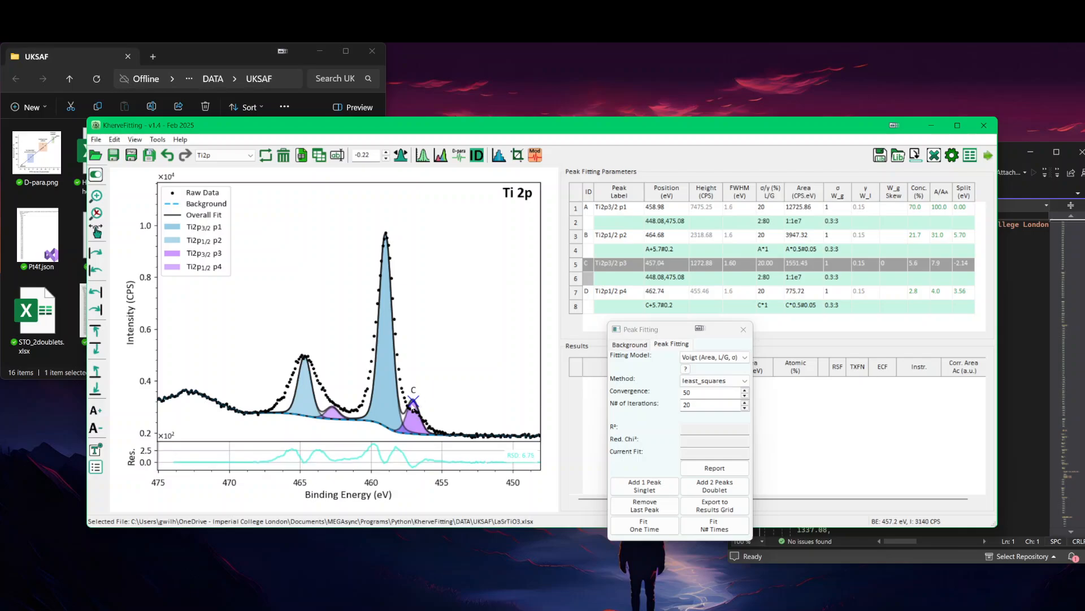
pyautogui.moveTo(415, 407); pyautogui.dragTo(417, 410)
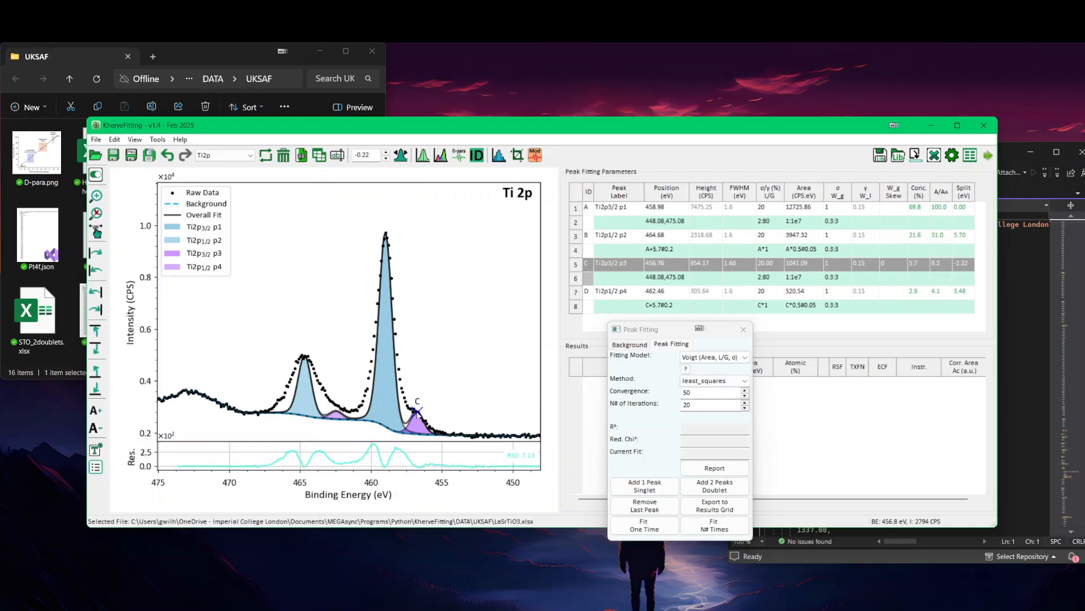
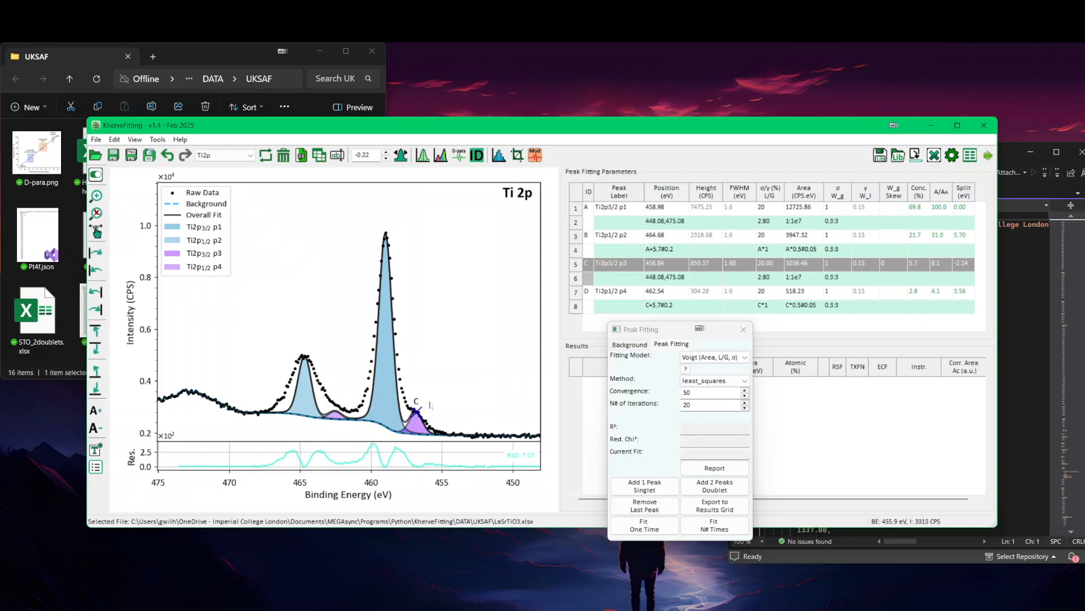
# Step: Set the sigma constraint of Ti2p3/2 p3 to A*1 and that of Ti2p1/2 p4 to B*1
pyautogui.click(833, 278)
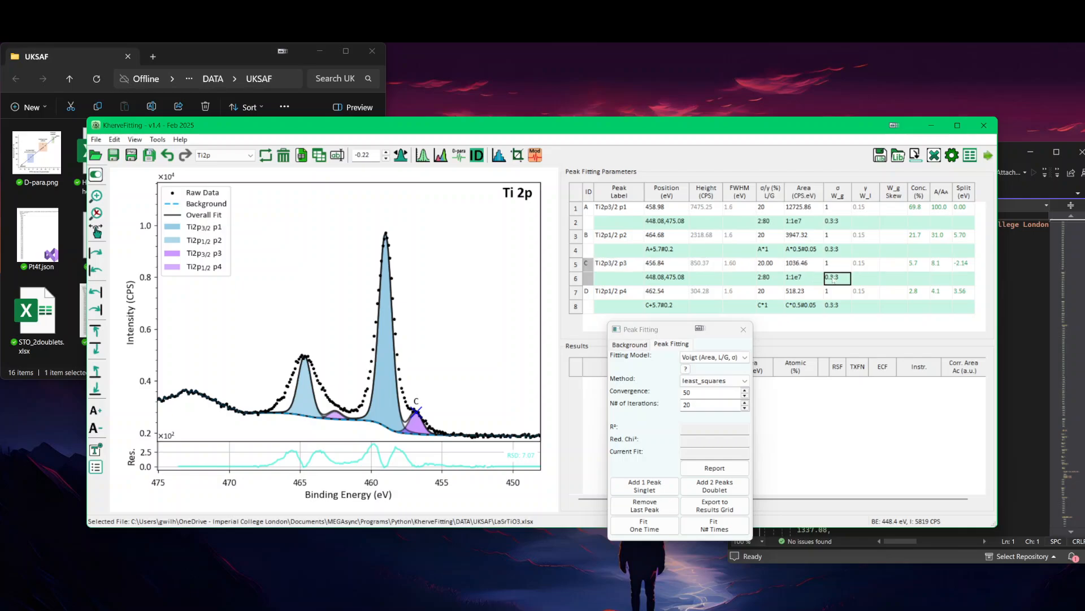
pyautogui.write('a*1')
pyautogui.press('Return')
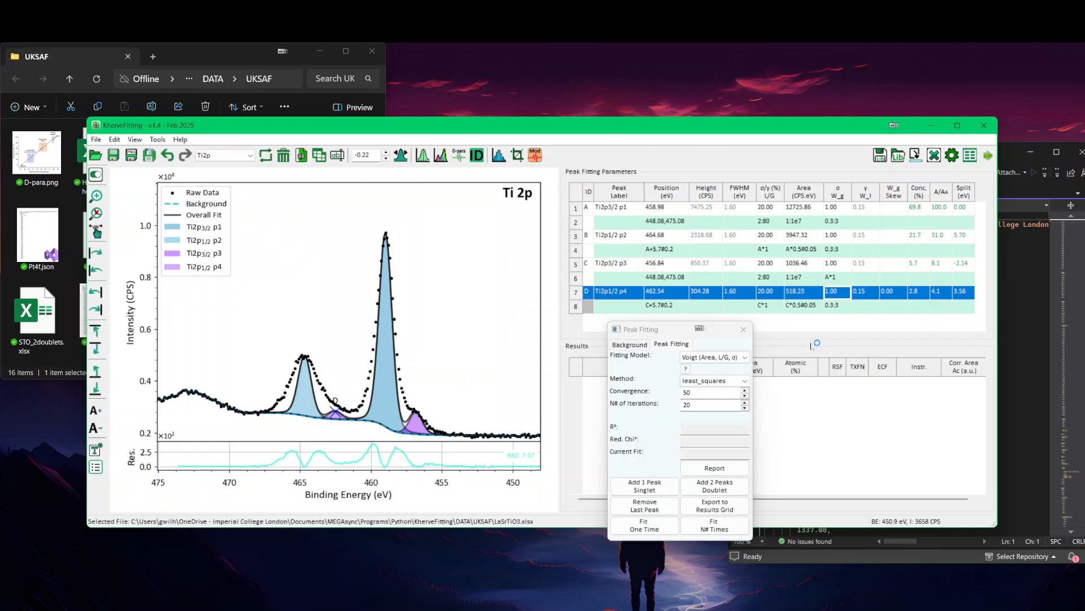
pyautogui.click(835, 307)
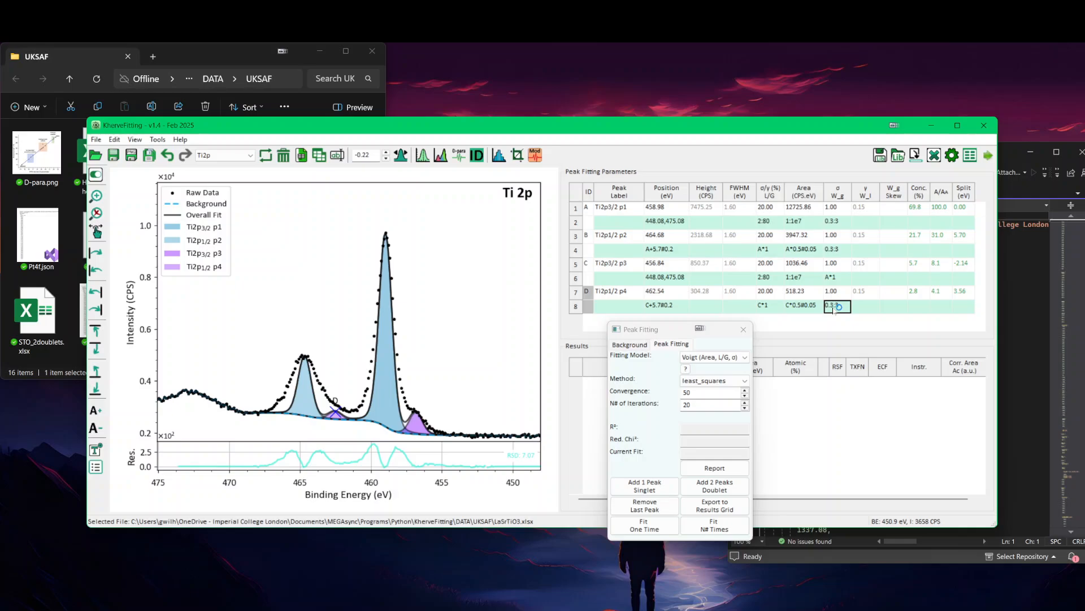
pyautogui.write('B*1')
pyautogui.press('Return')
# Step: Constrain the L/G ratio of Ti2p3/2 p3 to A*1 and run the 20-iteration fit
pyautogui.click(767, 279)
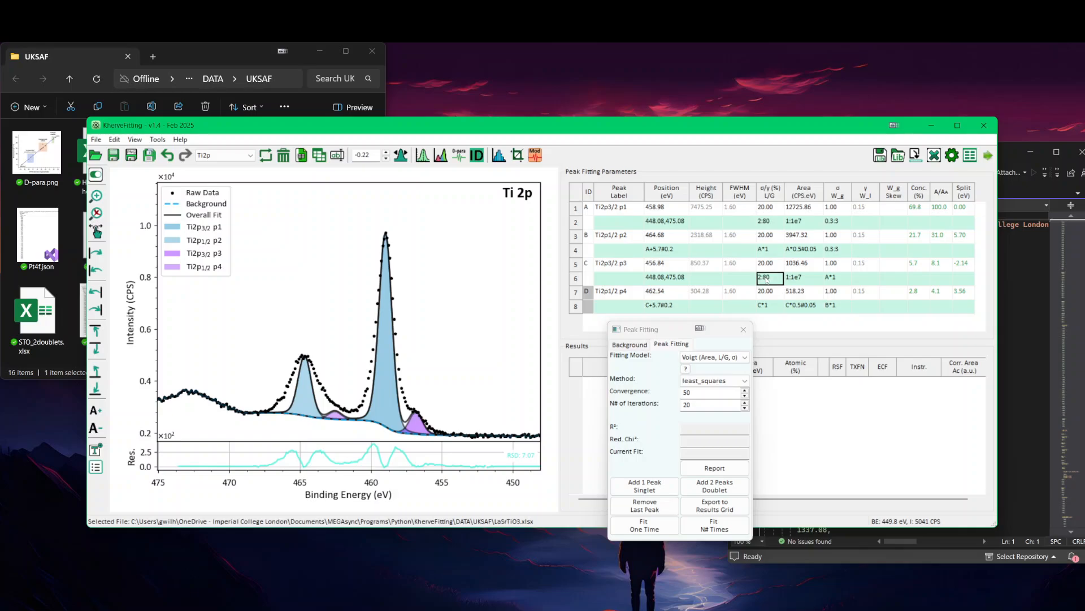
pyautogui.write('A*1')
pyautogui.press('Return')
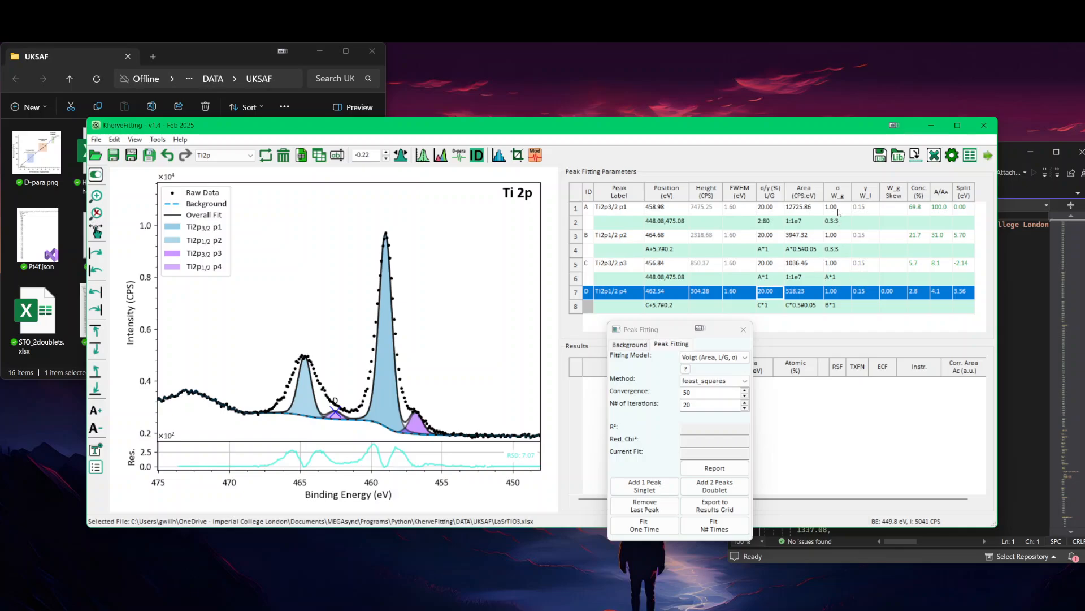
pyautogui.click(706, 528)
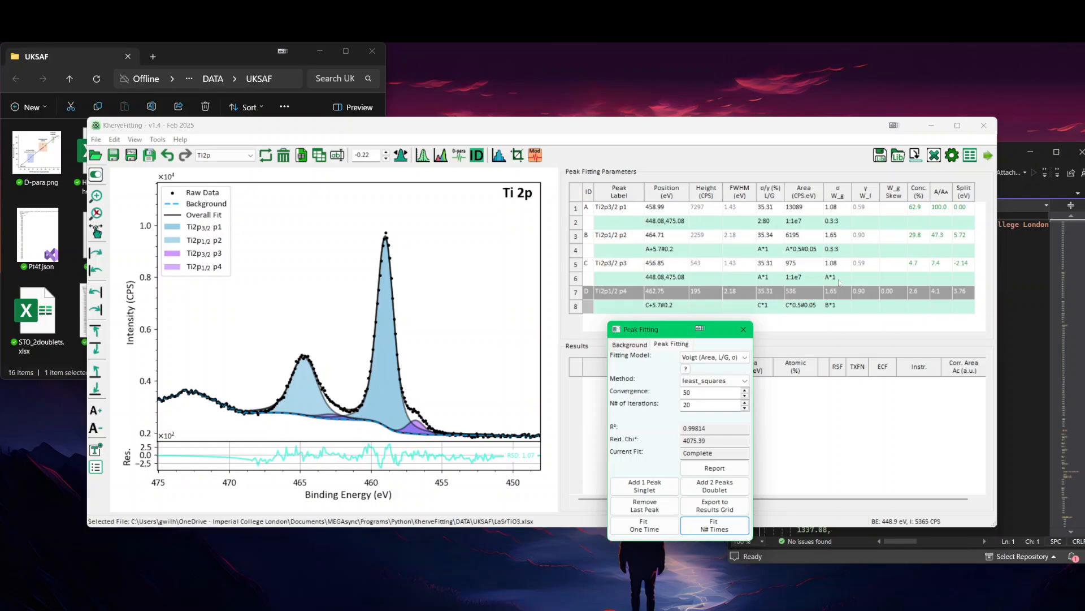
# Step: Tie the position of Ti2p3/2 p3 to peak A with the constraint A-2.14#0.1
pyautogui.click(671, 280)
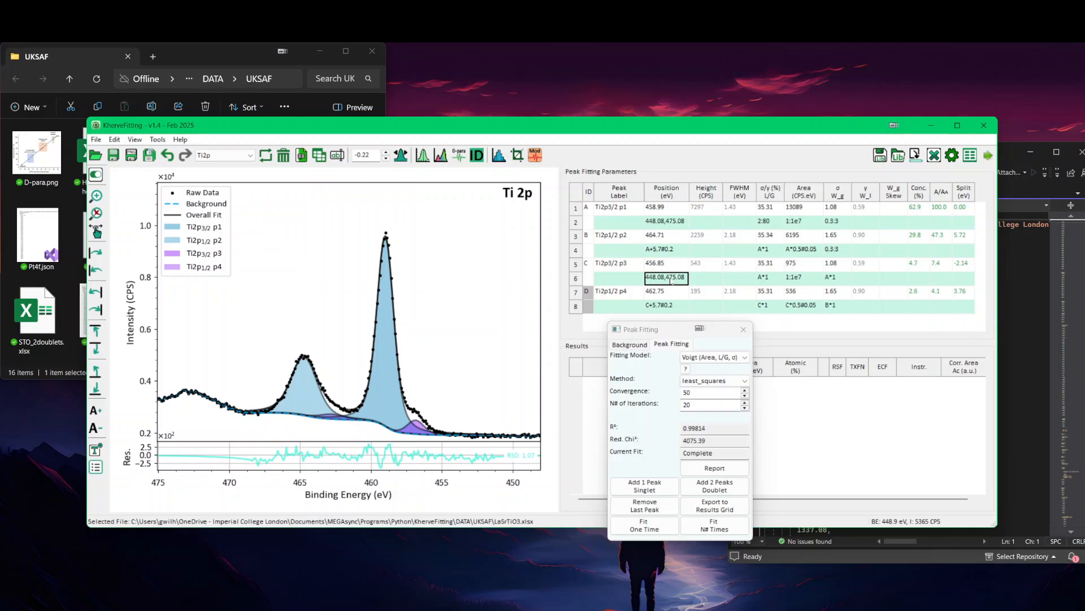
pyautogui.press('Delete')
pyautogui.write('a')
pyautogui.press('Return')
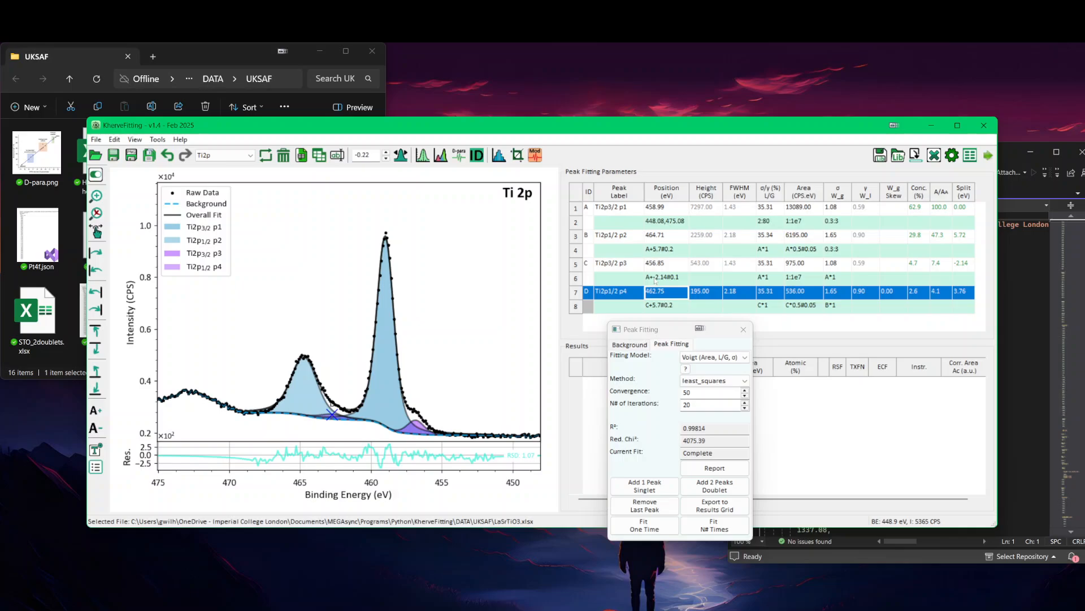
pyautogui.click(655, 280)
pyautogui.click(654, 280)
pyautogui.click(654, 280)
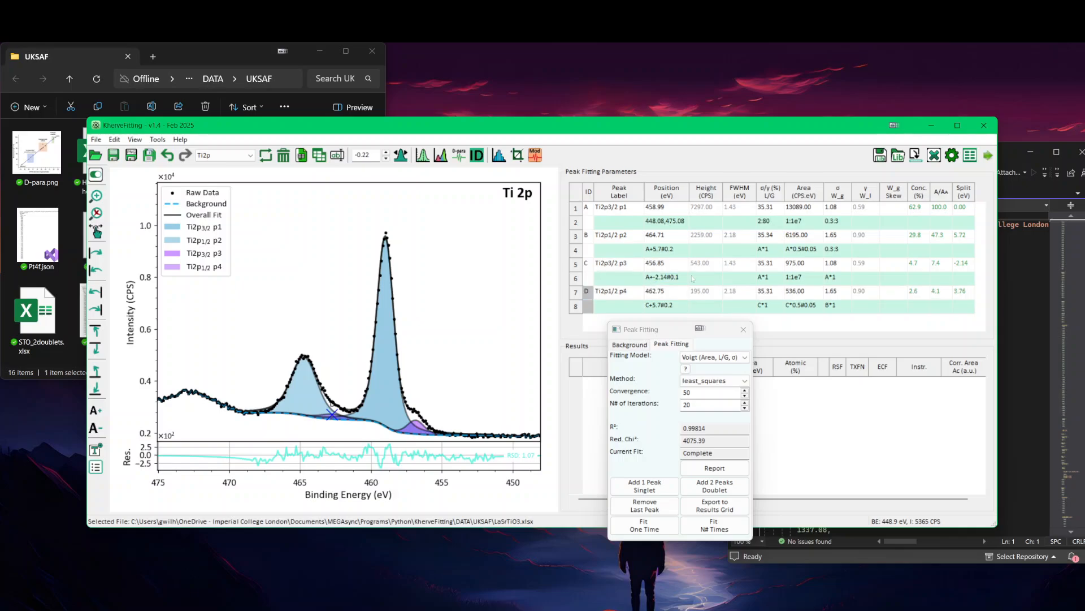
pyautogui.press('BackSpace')
pyautogui.press('Return')
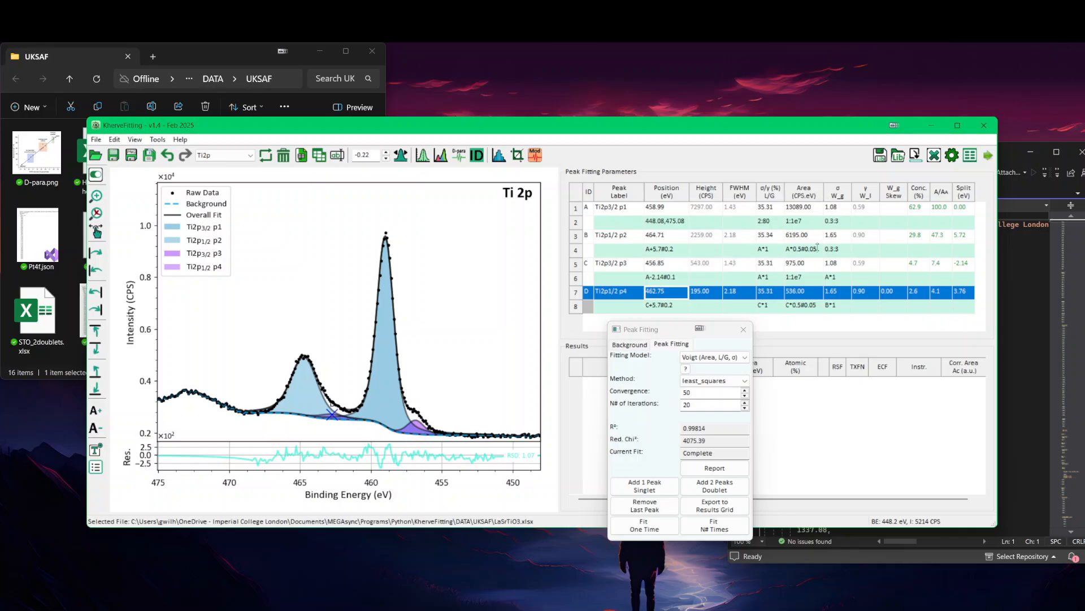
# Step: Set the area constraint of Ti2p3/2 p3 to A*0.07#0.01
pyautogui.click(802, 279)
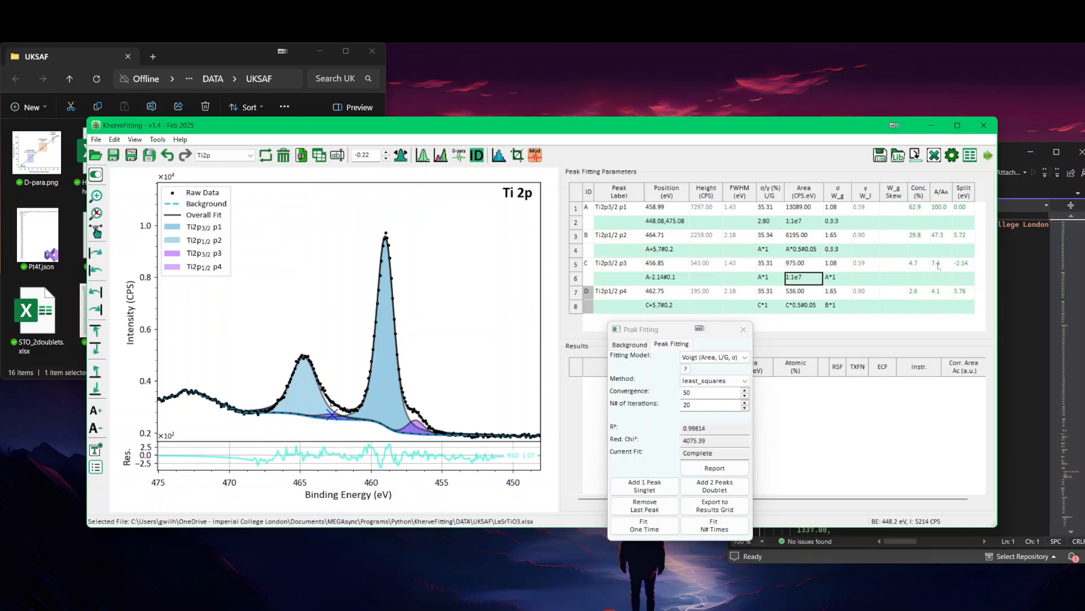
pyautogui.doubleClick(806, 281)
pyautogui.write('A*0.07#0.01')
pyautogui.press('Return')
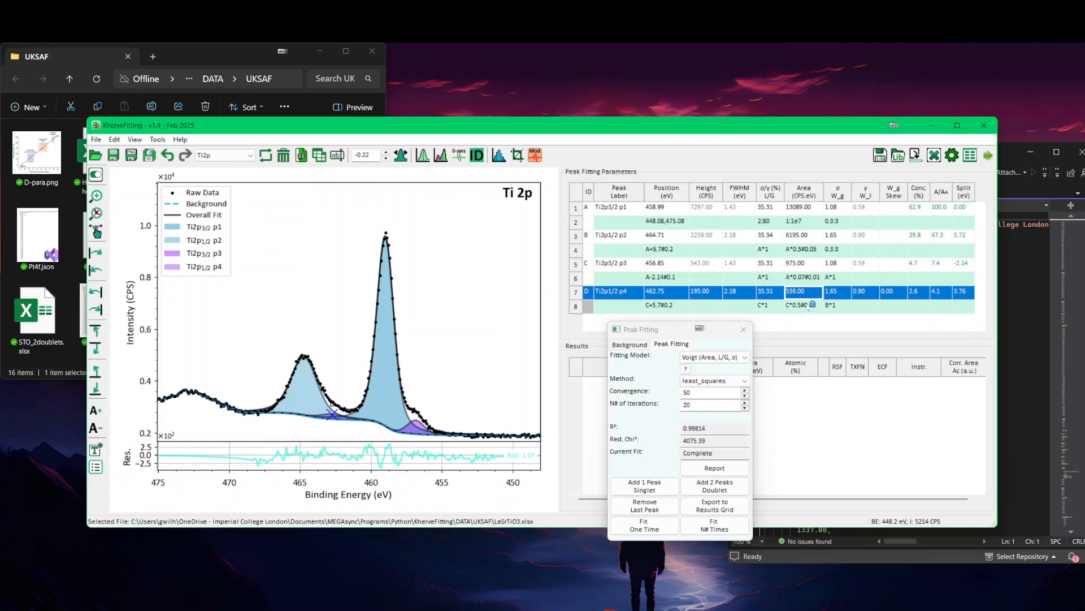
# Step: Set the area constraint of Ti2p1/2 p4 to C*0.55#0.01
pyautogui.doubleClick(809, 306)
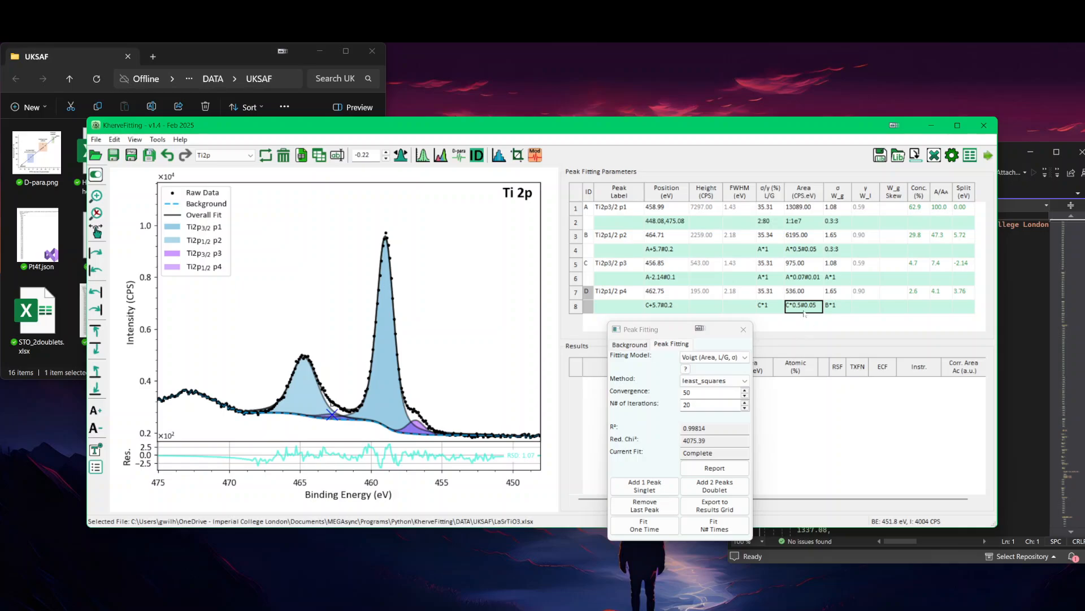
pyautogui.write('b')
pyautogui.press('Return')
pyautogui.write('c')
pyautogui.press('Return')
pyautogui.doubleClick(805, 308)
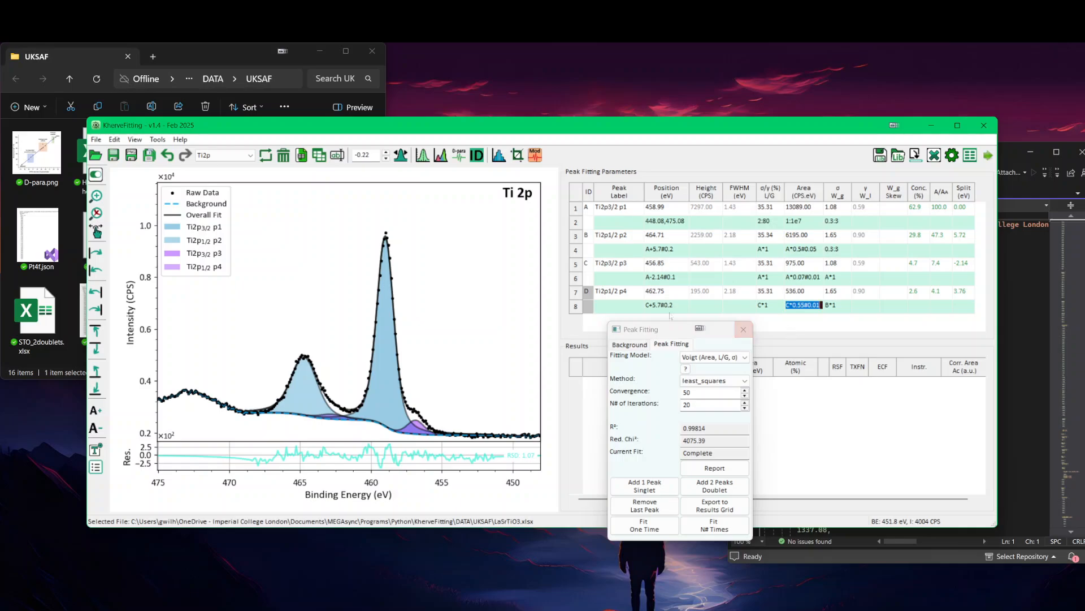
# Step: Displace the Ti2p3/2 p1 peak to about 459.09 eV with a lower height, and refit the Ti 2p spectrum over 20 iterations
pyautogui.click(389, 264)
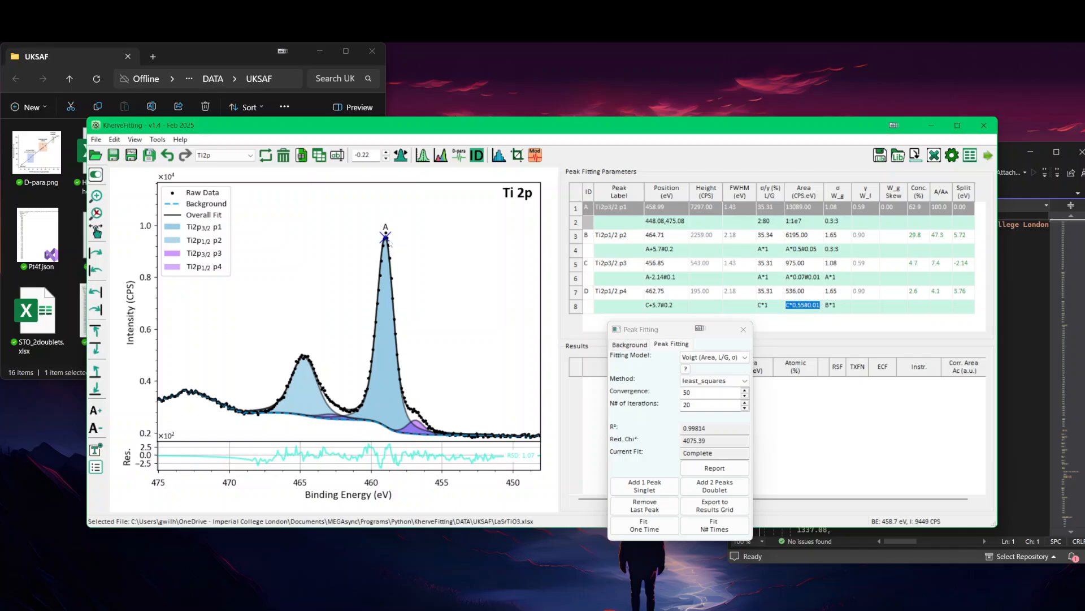
pyautogui.moveTo(394, 241)
pyautogui.mouseDown()
pyautogui.moveTo(405, 241)
pyautogui.moveTo(382, 240)
pyautogui.moveTo(401, 239)
pyautogui.mouseUp()
pyautogui.moveTo(380, 241); pyautogui.dragTo(376, 238)
pyautogui.moveTo(369, 403); pyautogui.dragTo(384, 251)
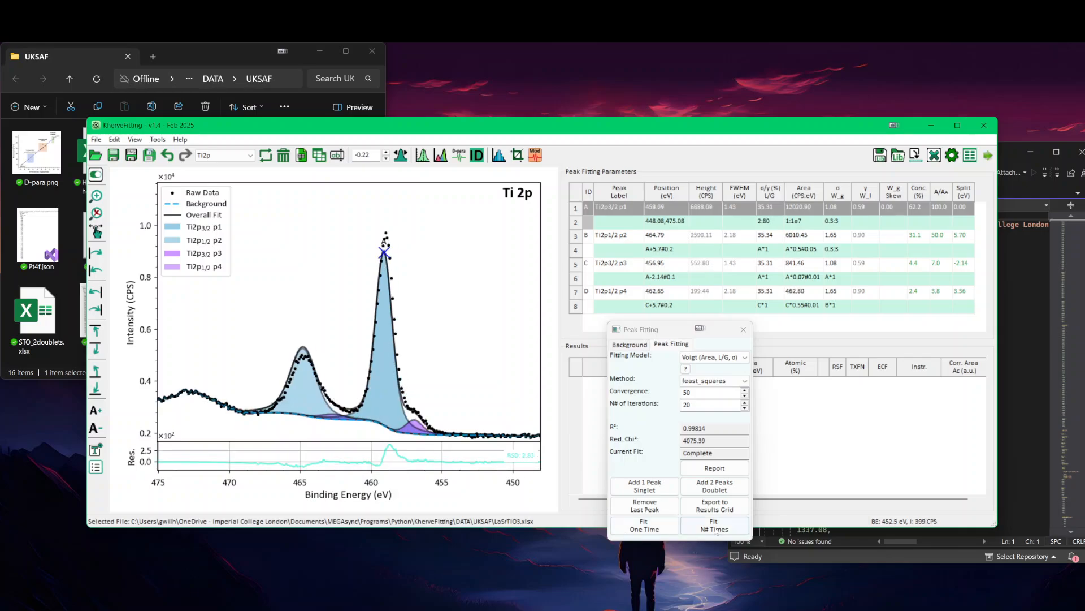
pyautogui.click(707, 530)
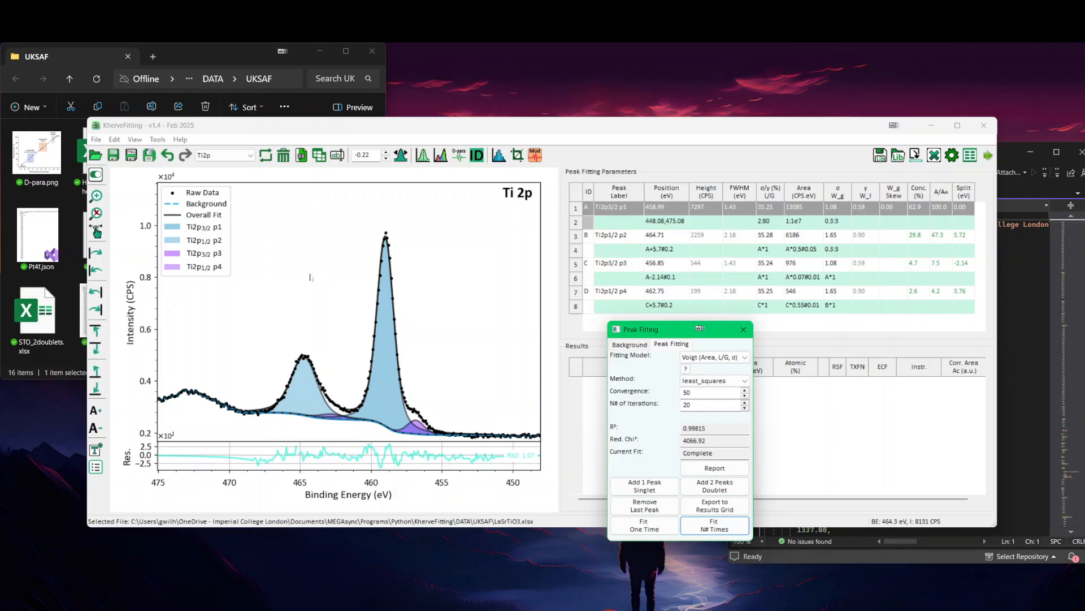
# Step: Switch to the Sr3d spectrum and create a Multi-Regions Smart background between about 130.7 and 138.6 eV
pyautogui.scroll(-1, 310, 275)
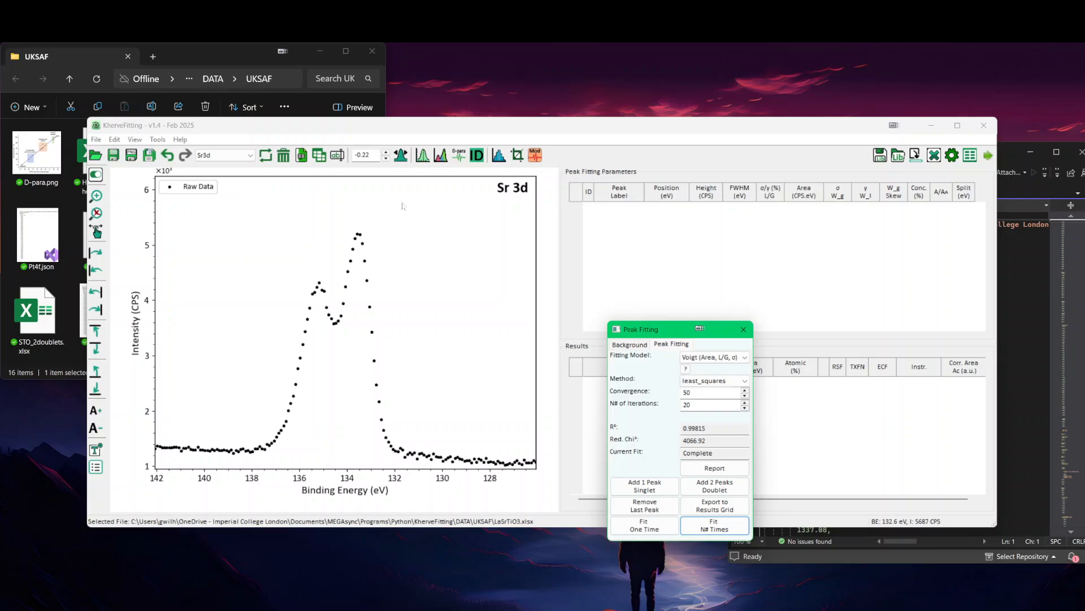
pyautogui.click(629, 344)
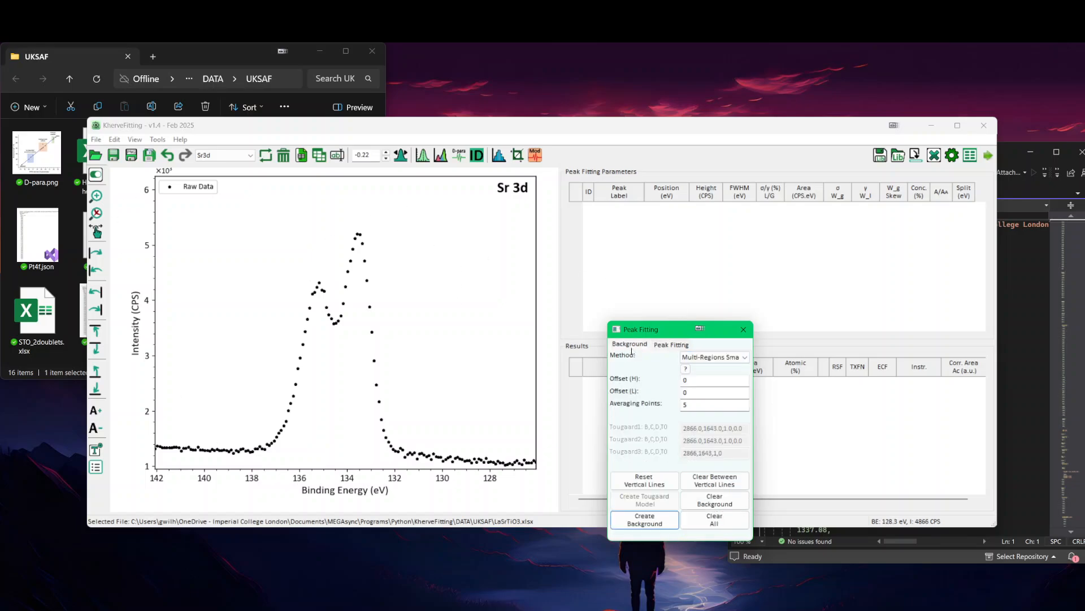
pyautogui.click(425, 413)
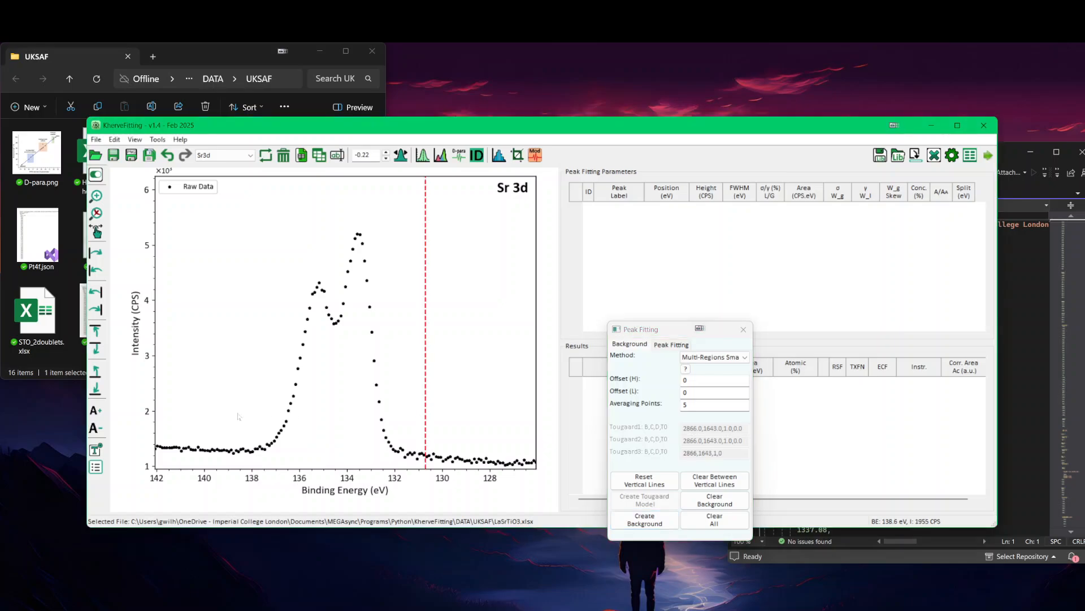
pyautogui.click(237, 412)
pyautogui.click(645, 519)
# Step: Add two Voigt doublets to Sr 3d and move the Sr3d5/2 p3 peak to about 134.59 eV, about 857 CPS high
pyautogui.click(671, 345)
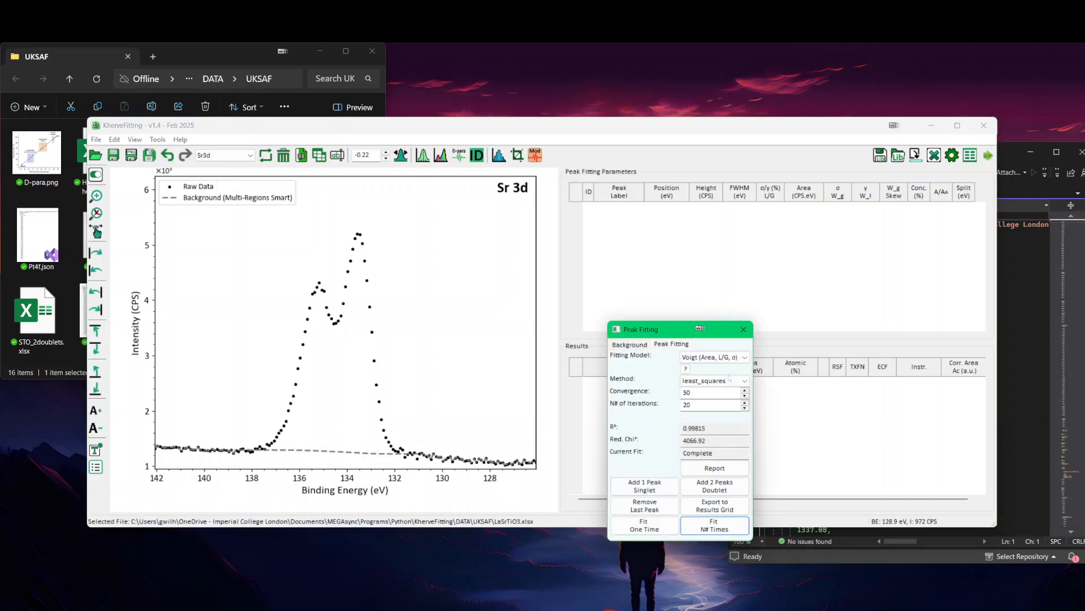
pyautogui.click(733, 490)
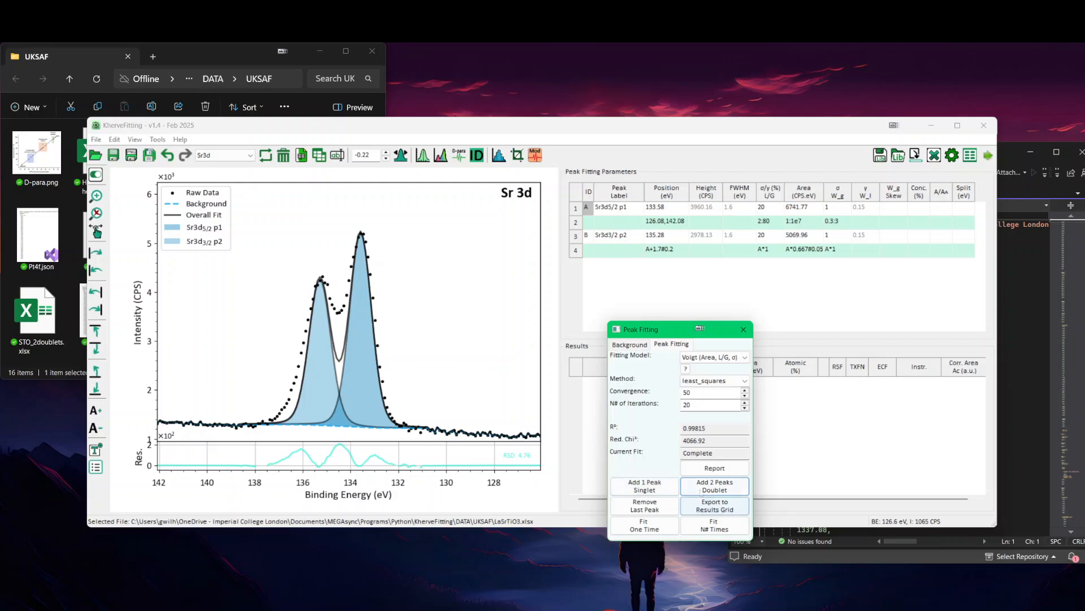
pyautogui.click(705, 490)
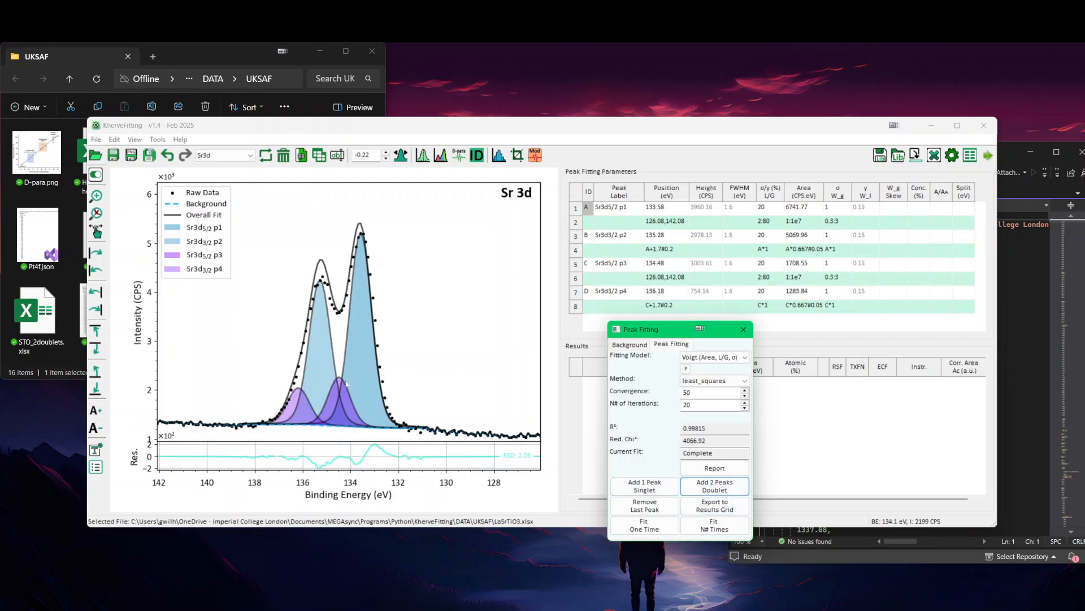
pyautogui.moveTo(342, 380); pyautogui.dragTo(336, 384)
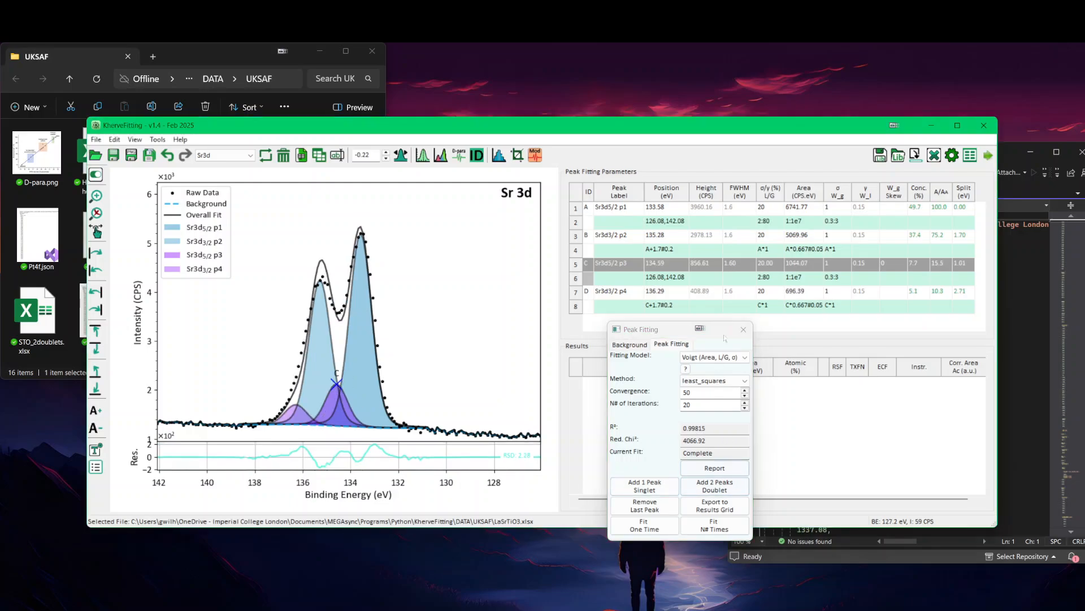
# Step: Constrain both sigma and the L/G ratio of Sr3d5/2 p3 to A*1 and run the 20-iteration fit
pyautogui.click(835, 278)
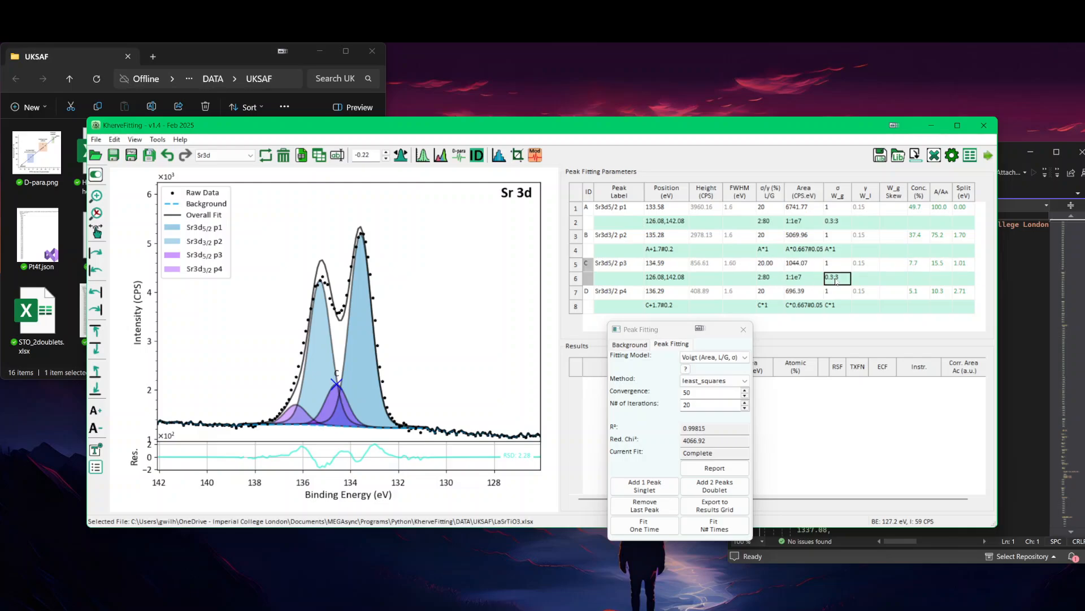
pyautogui.write('A*1')
pyautogui.press('Return')
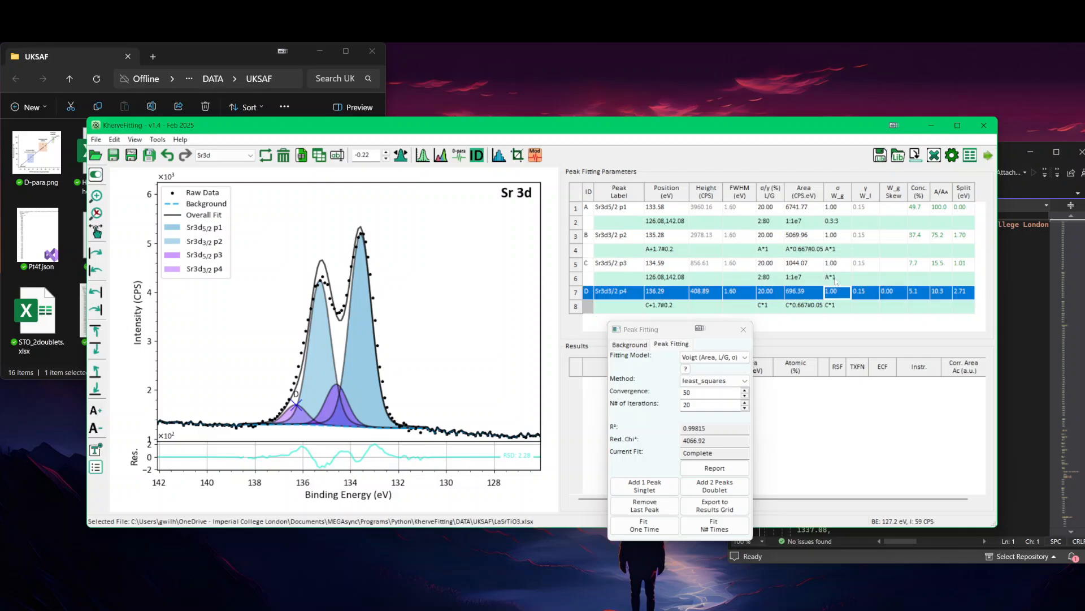
pyautogui.click(773, 277)
pyautogui.write('A*1')
pyautogui.press('Return')
pyautogui.click(714, 525)
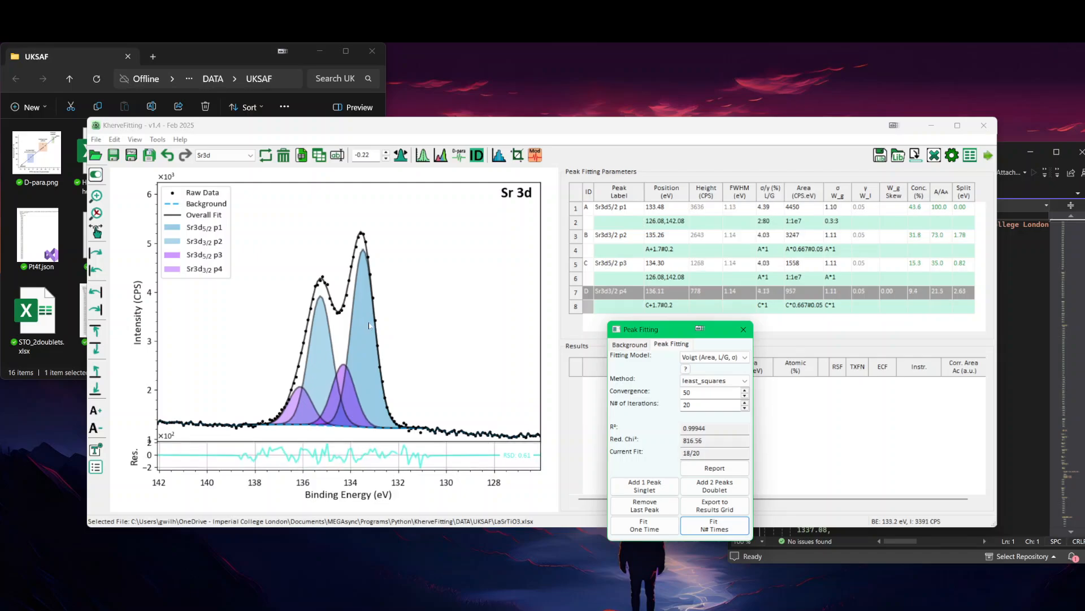
# Step: Move the Sr3d5/2 p3 peak to about 134.71 eV and lower it to a height of about 618 CPS
pyautogui.scroll(4, 269, 374)
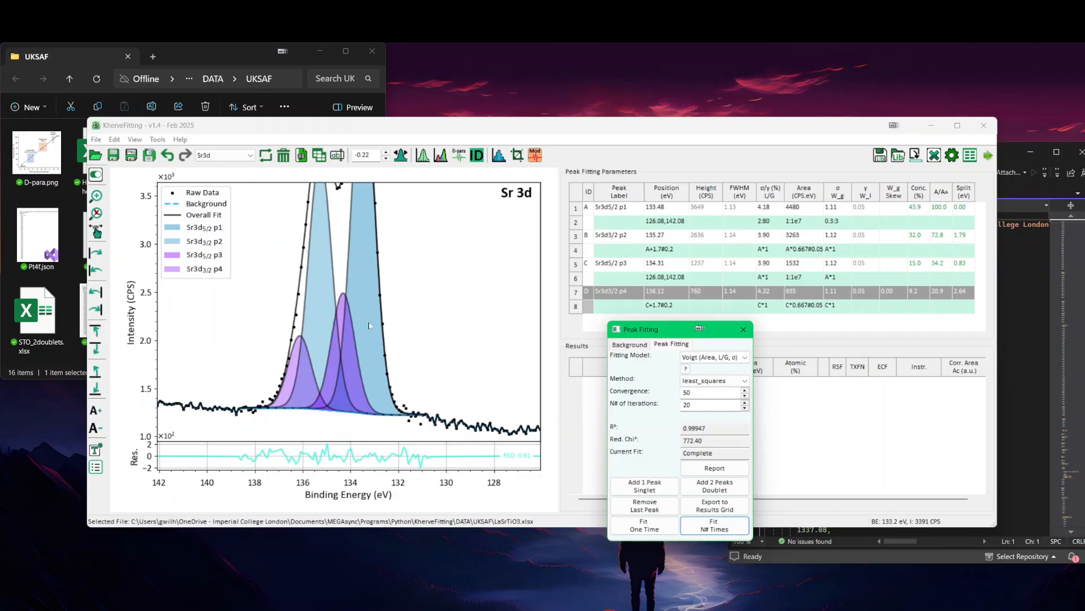
pyautogui.click(342, 304)
pyautogui.click(343, 300)
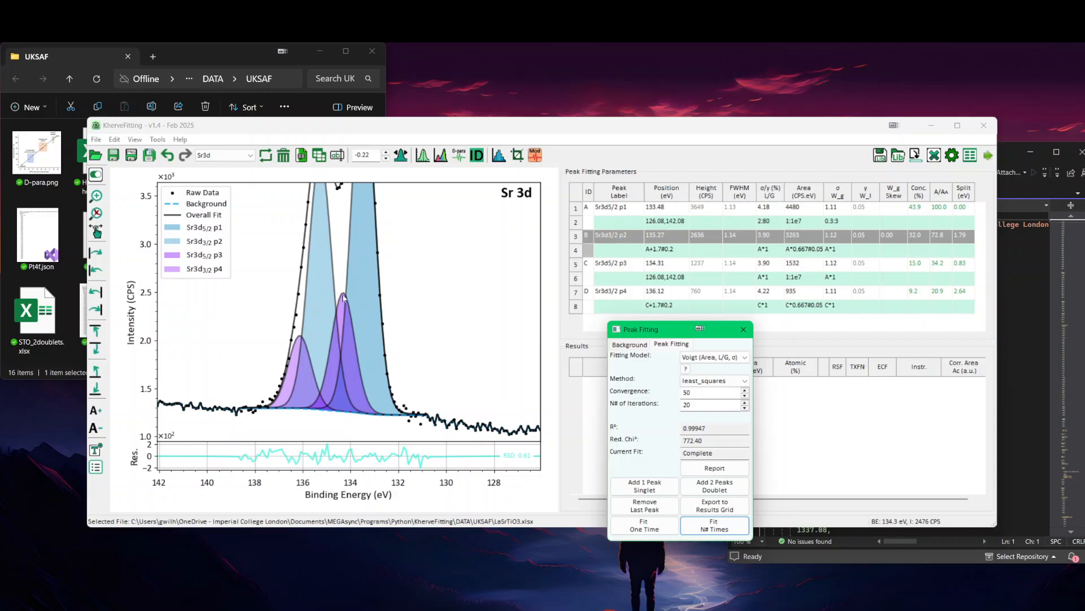
pyautogui.moveTo(344, 298); pyautogui.dragTo(334, 351)
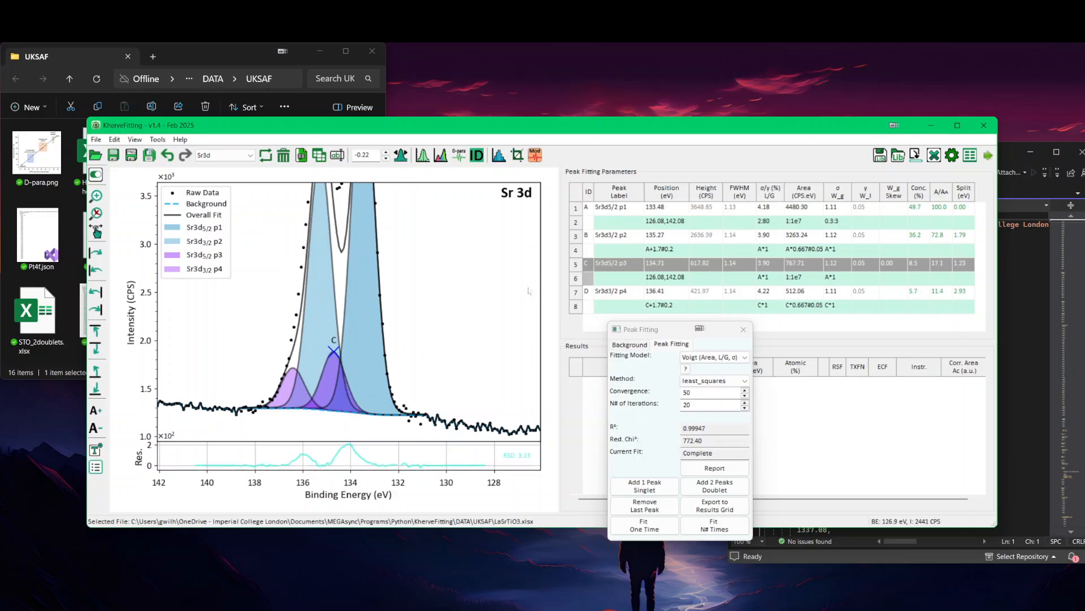
# Step: Constrain the position of Sr3d5/2 p3 to A+1.23#0.1 and rerun the 20-iteration fit
pyautogui.click(665, 277)
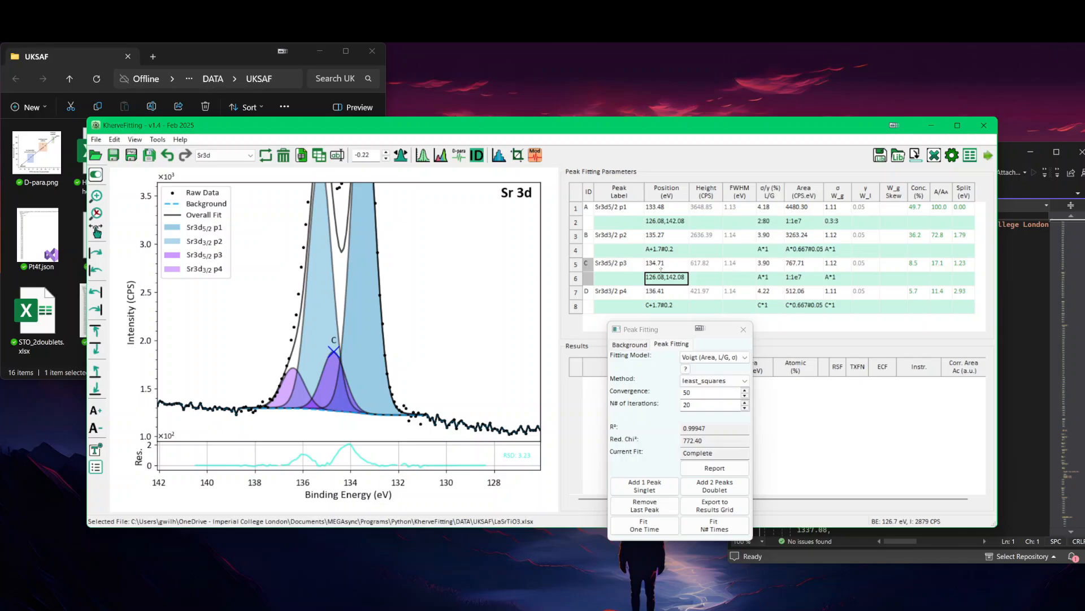
pyautogui.write('a')
pyautogui.press('Return')
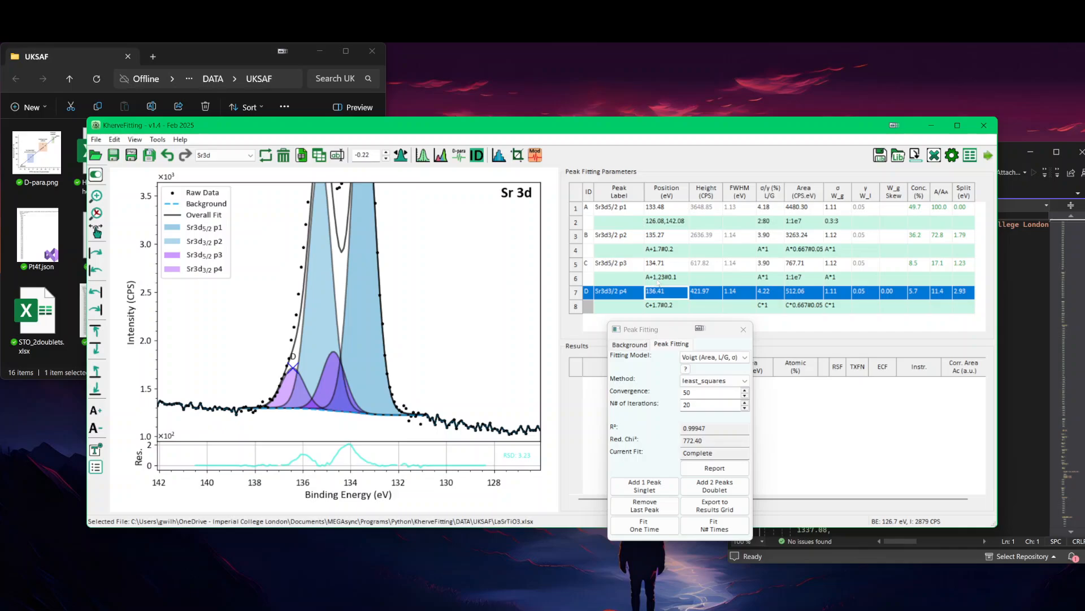
pyautogui.click(714, 525)
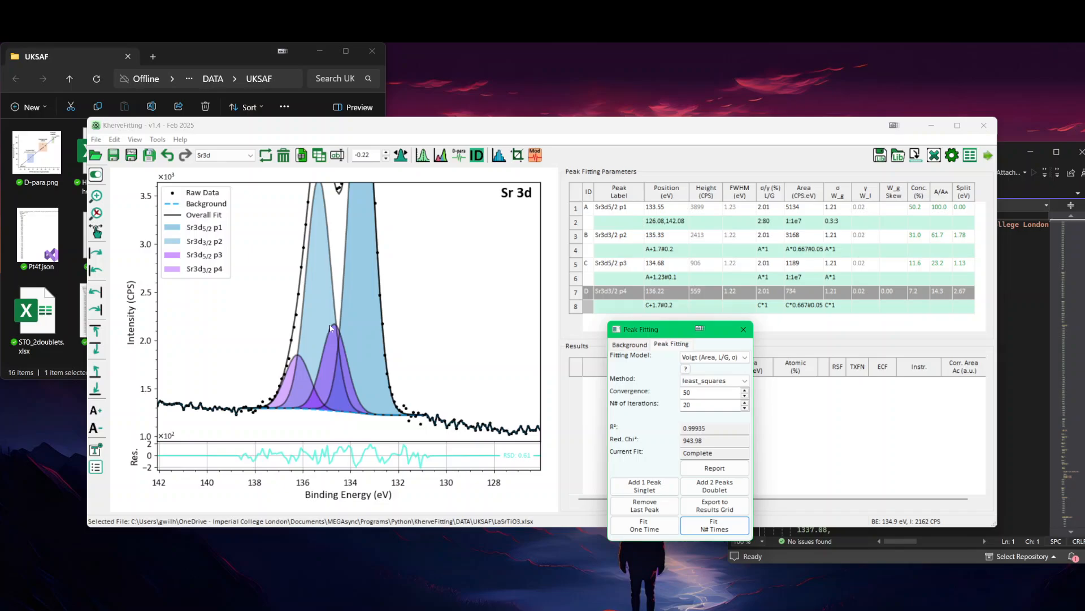
# Step: Remove the tolerance from the Sr3d5/2 p3 position constraint, leaving A+1.23
pyautogui.click(680, 281)
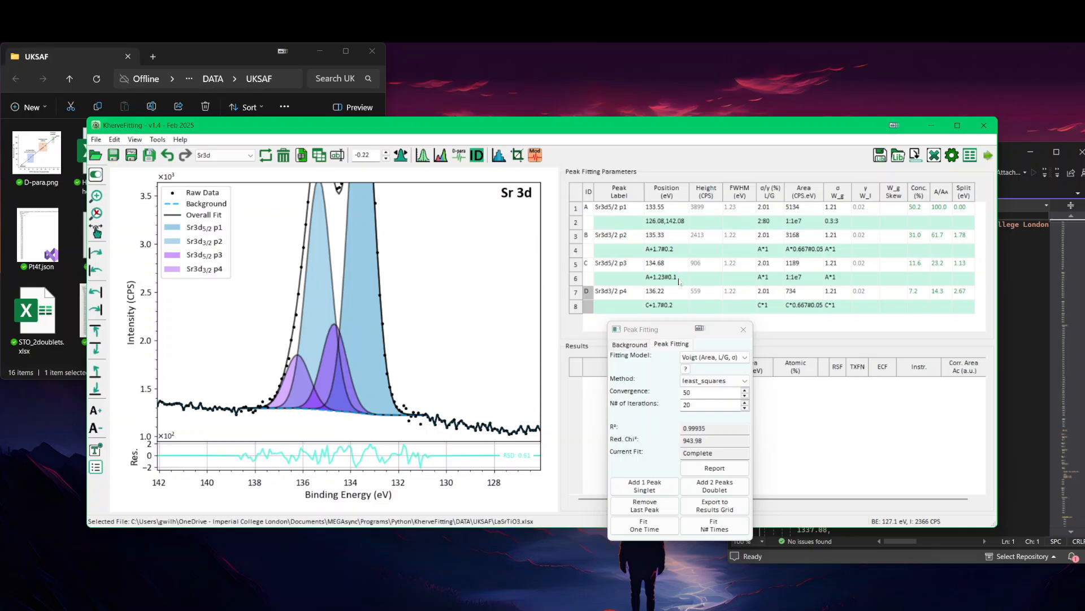
pyautogui.press('BackSpace')
pyautogui.press('BackSpace')
pyautogui.press('BackSpace')
pyautogui.press('Return')
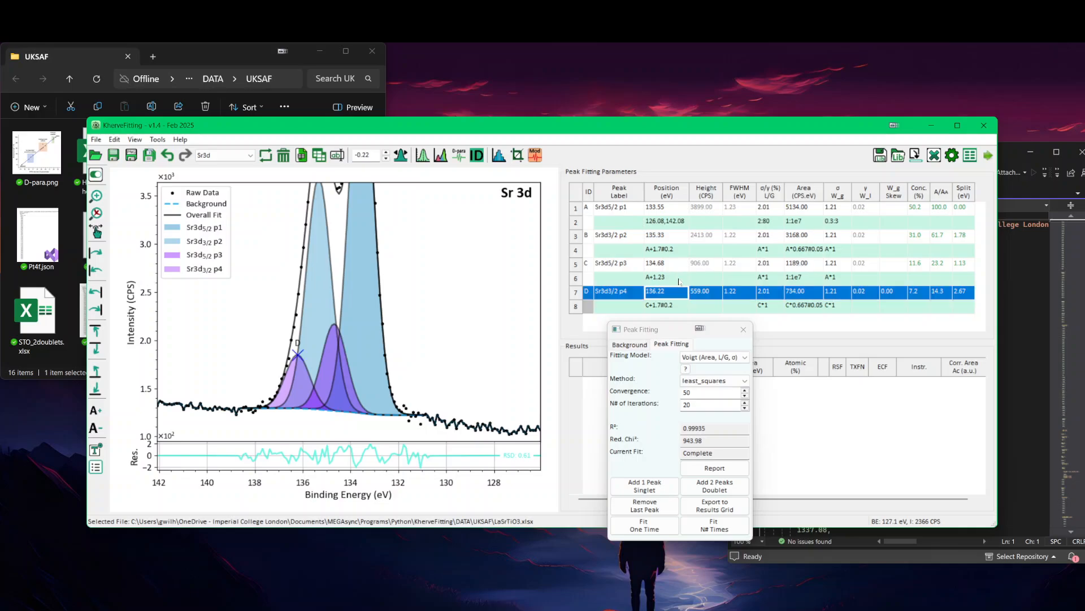
# Step: Rerun the 20-iteration fit and restrict the Sr3d5/2 p3 position to 134.64:134.84 using a #0.1 tolerance
pyautogui.click(713, 525)
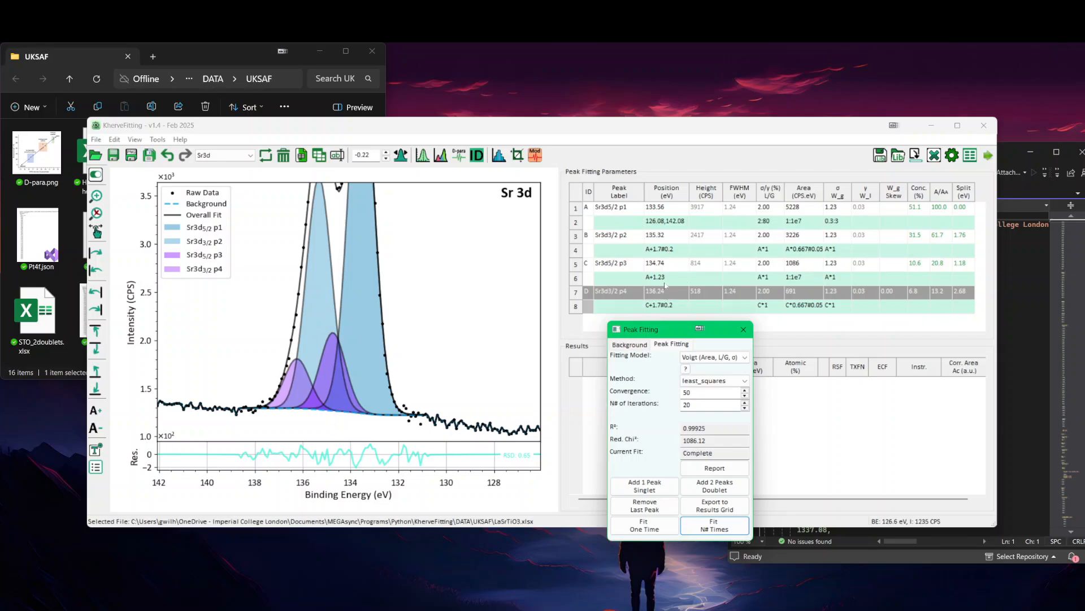
pyautogui.click(672, 277)
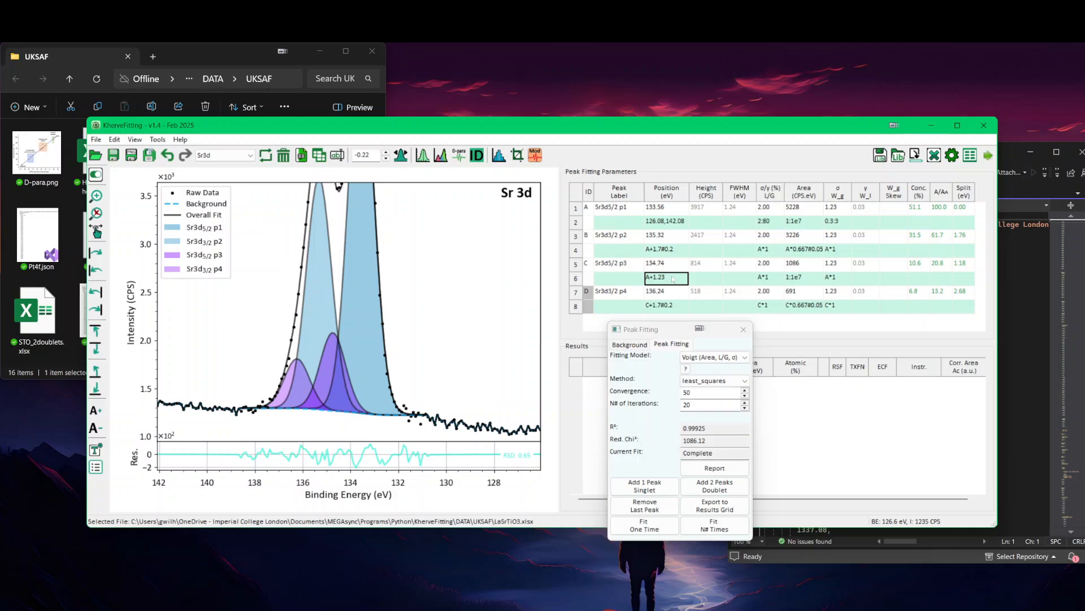
pyautogui.write('#0.1')
pyautogui.press('Return')
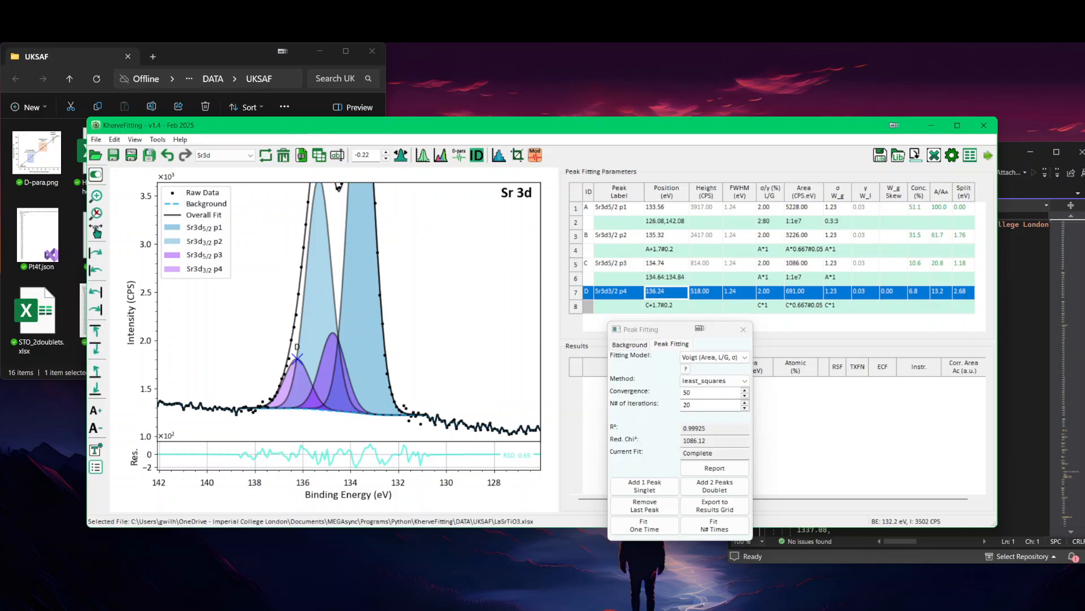
# Step: Open the recent file Hard_carbon_Thermo_Kfitting.xlsx and display its C1s core level
pyautogui.click(250, 156)
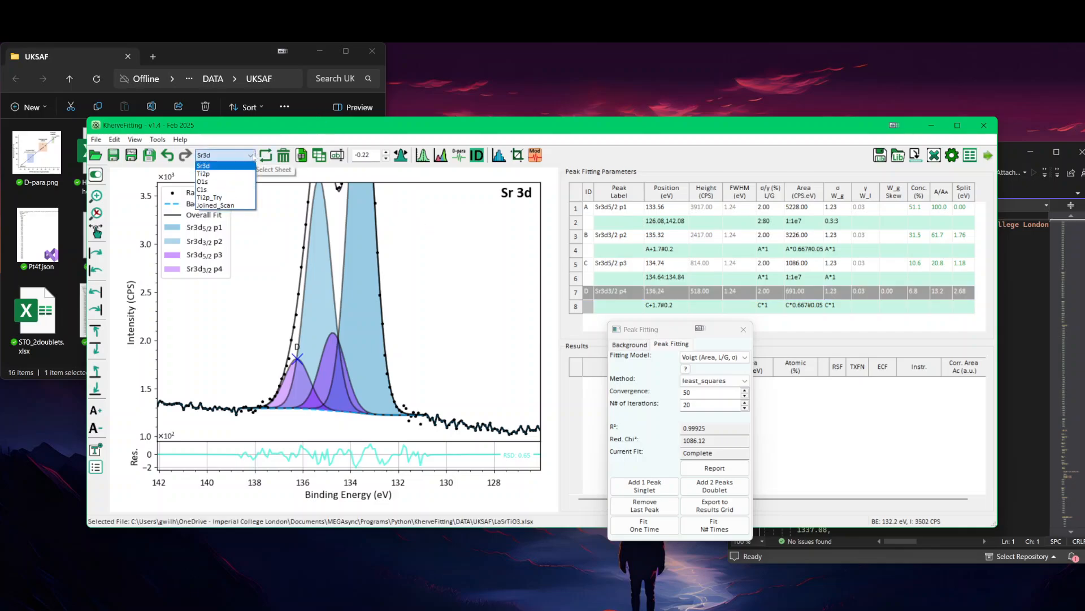
pyautogui.click(420, 131)
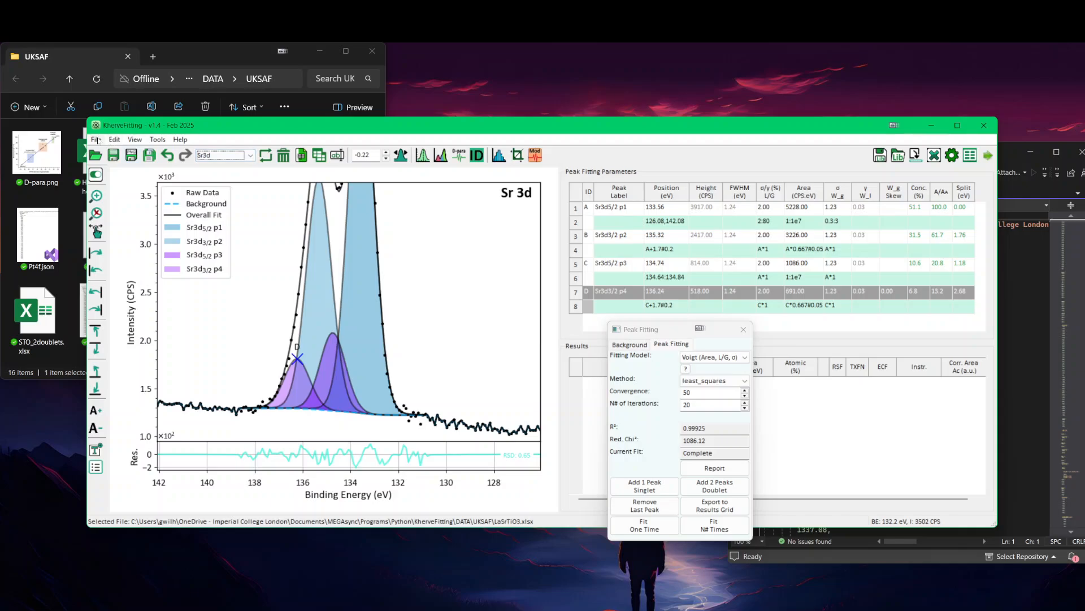
pyautogui.click(96, 140)
pyautogui.moveTo(127, 190)
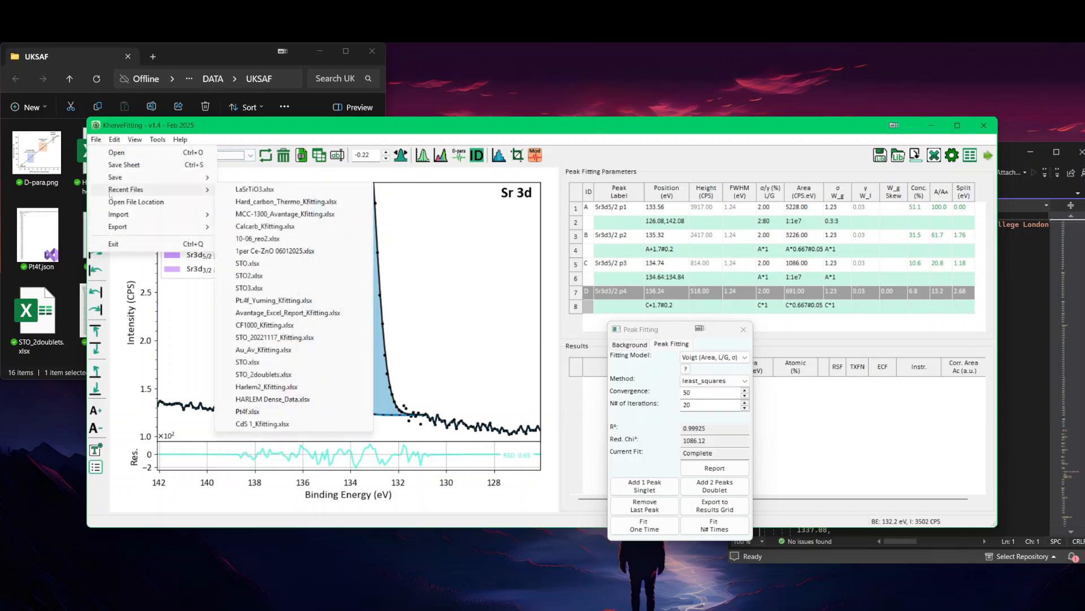
pyautogui.click(294, 202)
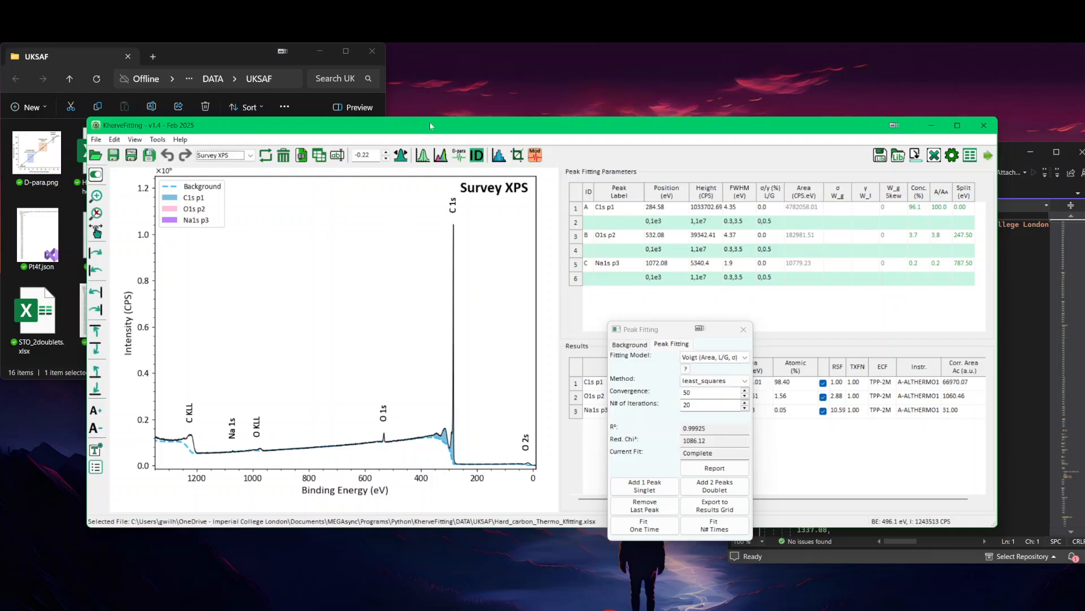
pyautogui.press('Up')
pyautogui.press('Up')
pyautogui.press('Up')
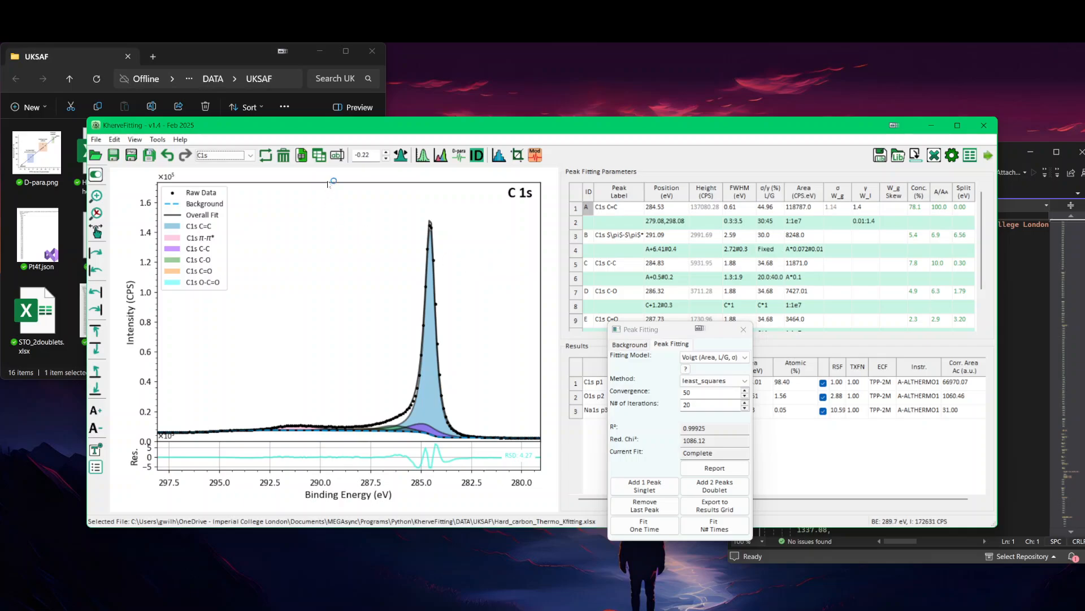
# Step: Zero the binding energy correction of the hard carbon data and apply the automatic binding energy correction
pyautogui.moveTo(372, 156); pyautogui.dragTo(344, 158)
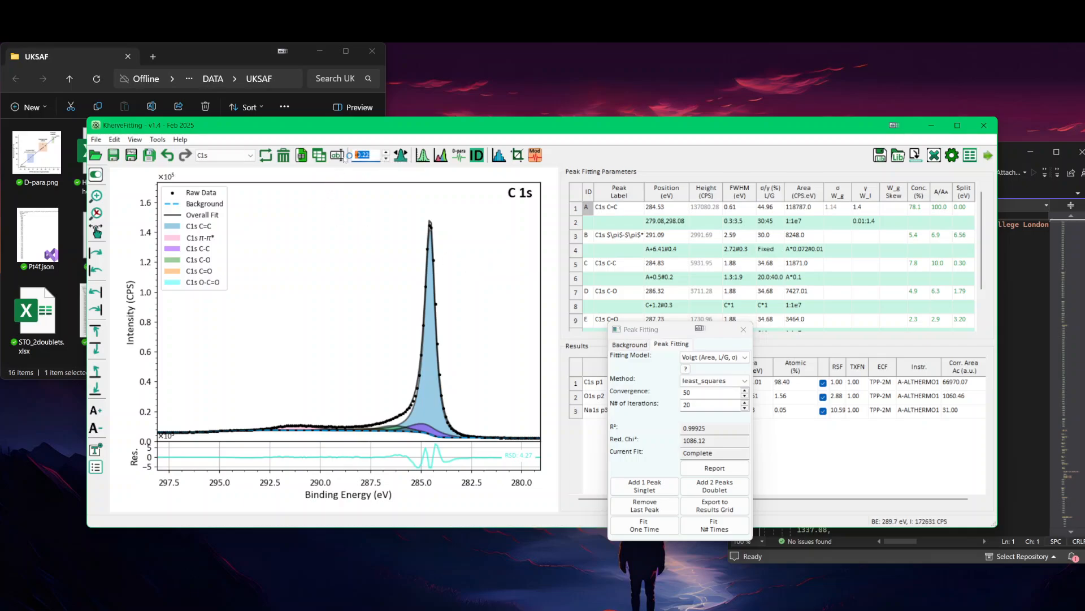
pyautogui.write('0')
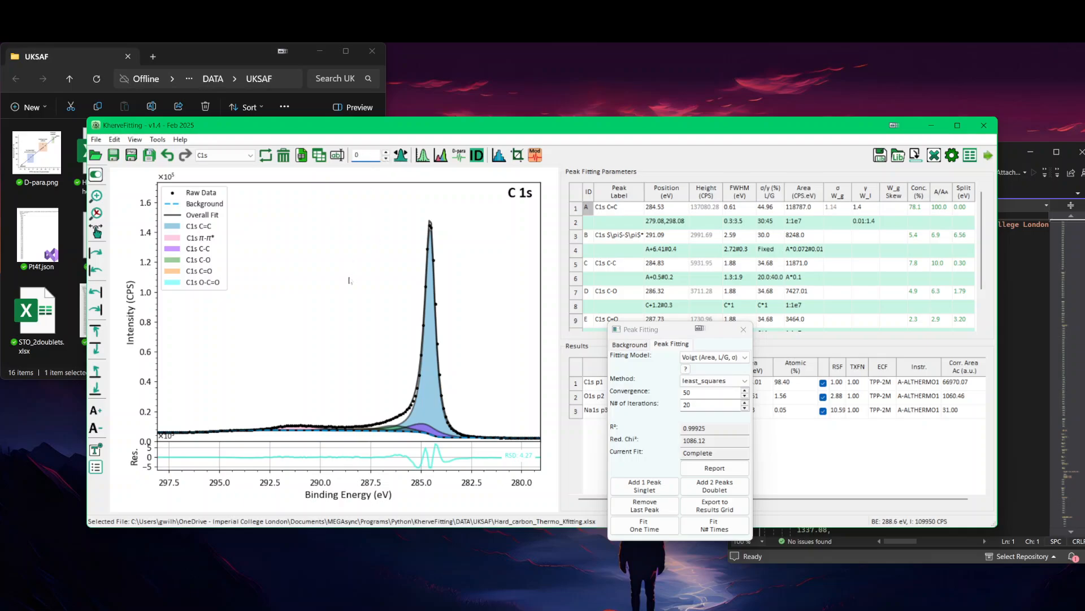
pyautogui.write('.22')
pyautogui.press('Return')
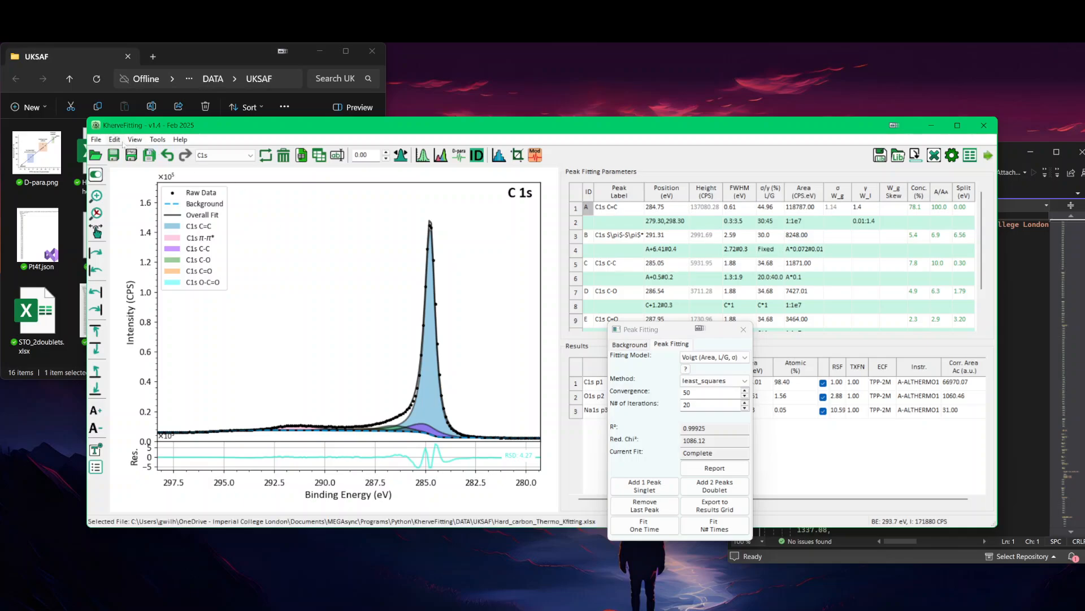
pyautogui.click(400, 155)
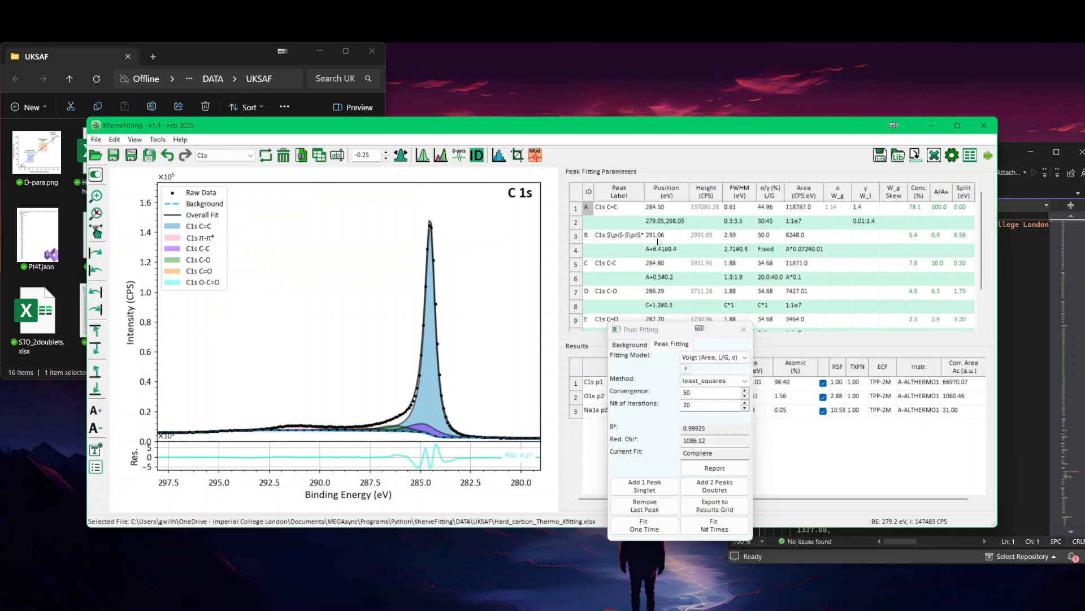
# Step: Move the peak fitting window off the results grid and set the binding energy correction to 0
pyautogui.moveTo(657, 330); pyautogui.dragTo(842, 291)
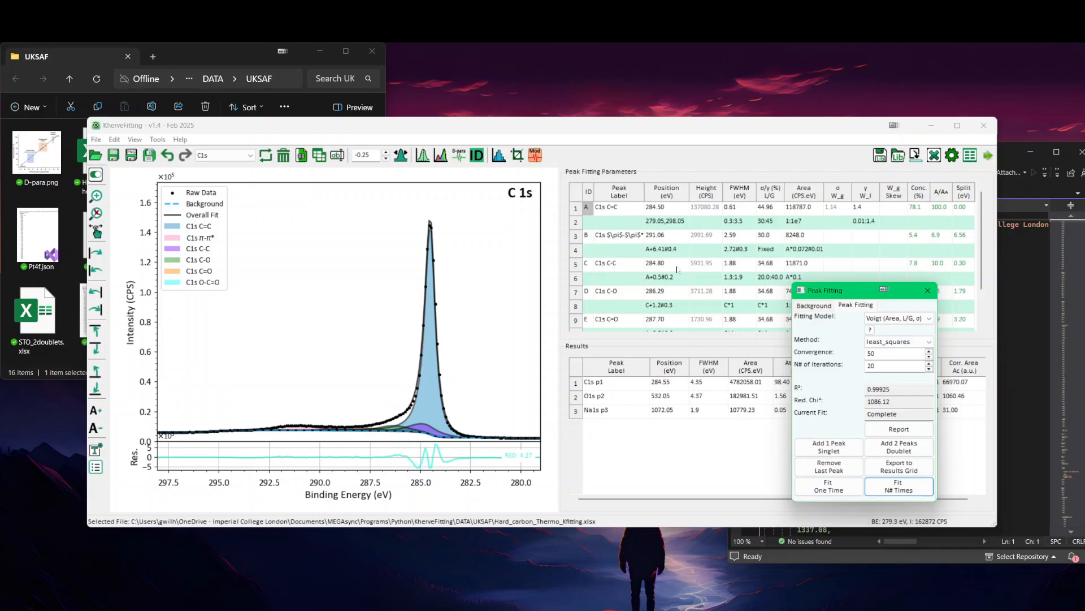
pyautogui.click(355, 156)
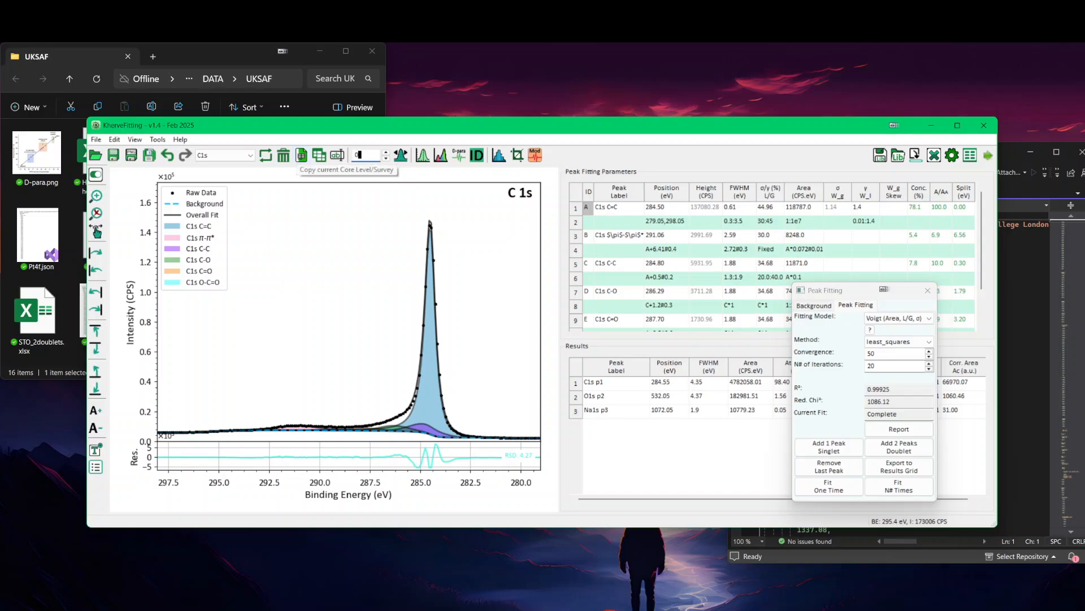
pyautogui.write('0')
pyautogui.press('Return')
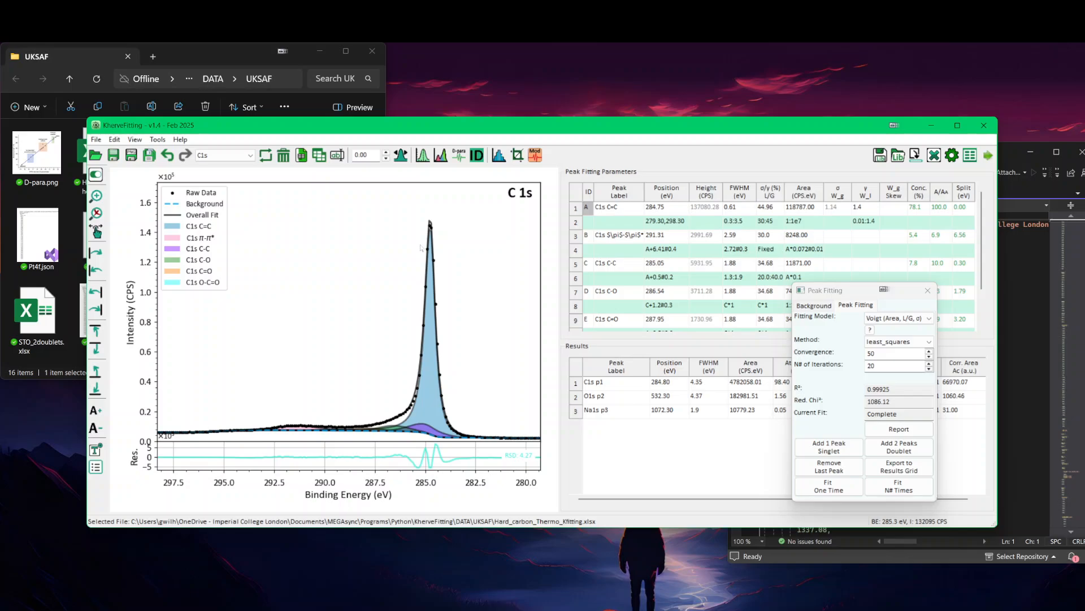
# Step: In the instrument preferences, set the reference peak to C1s C=C with a reference binding energy of 284.5 eV and save
pyautogui.click(114, 140)
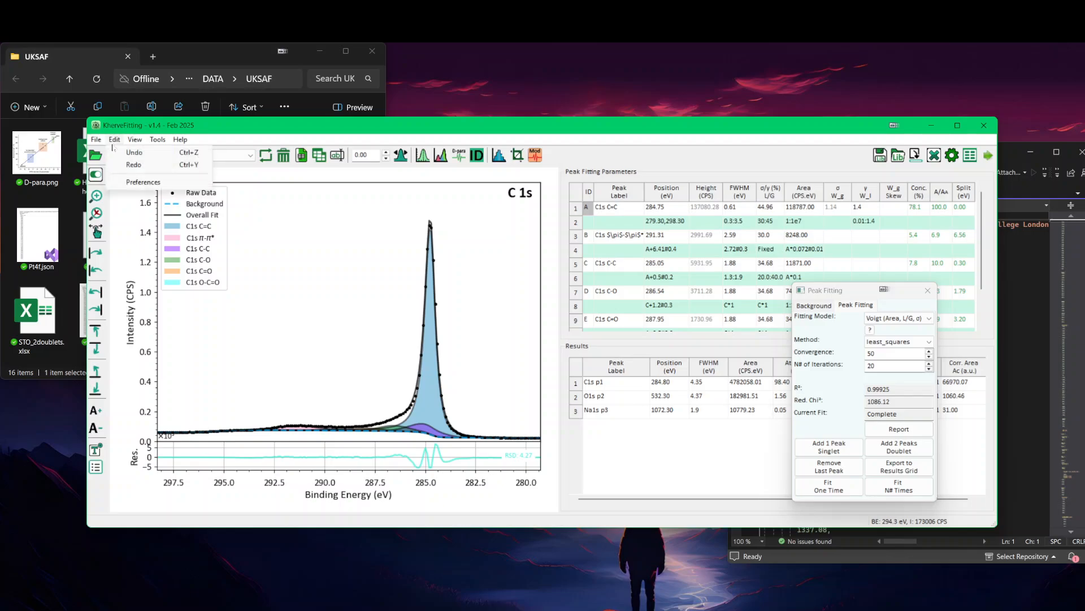
pyautogui.click(207, 183)
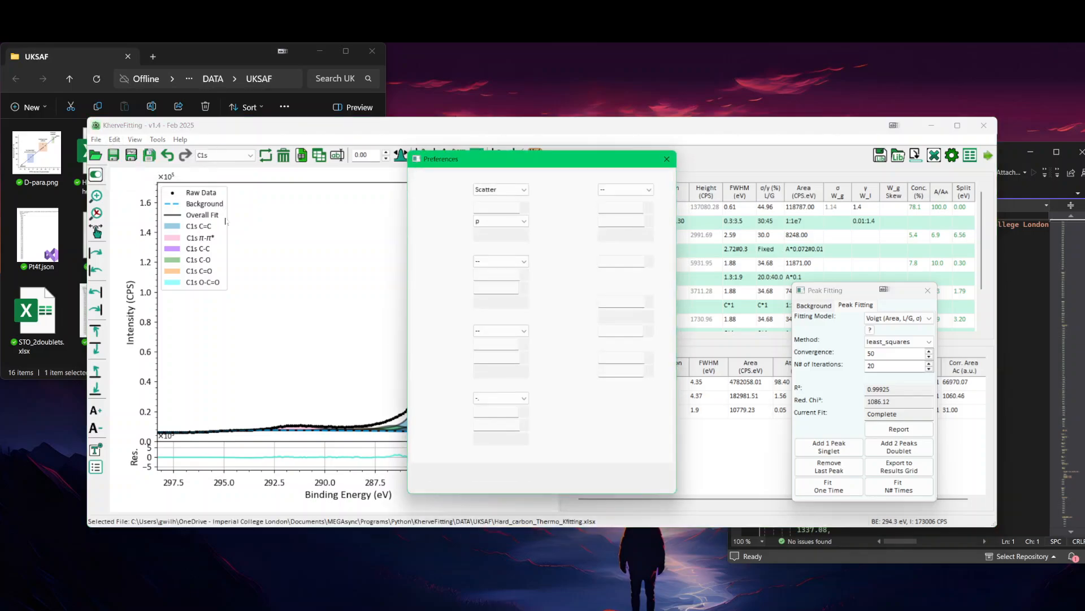
pyautogui.click(591, 178)
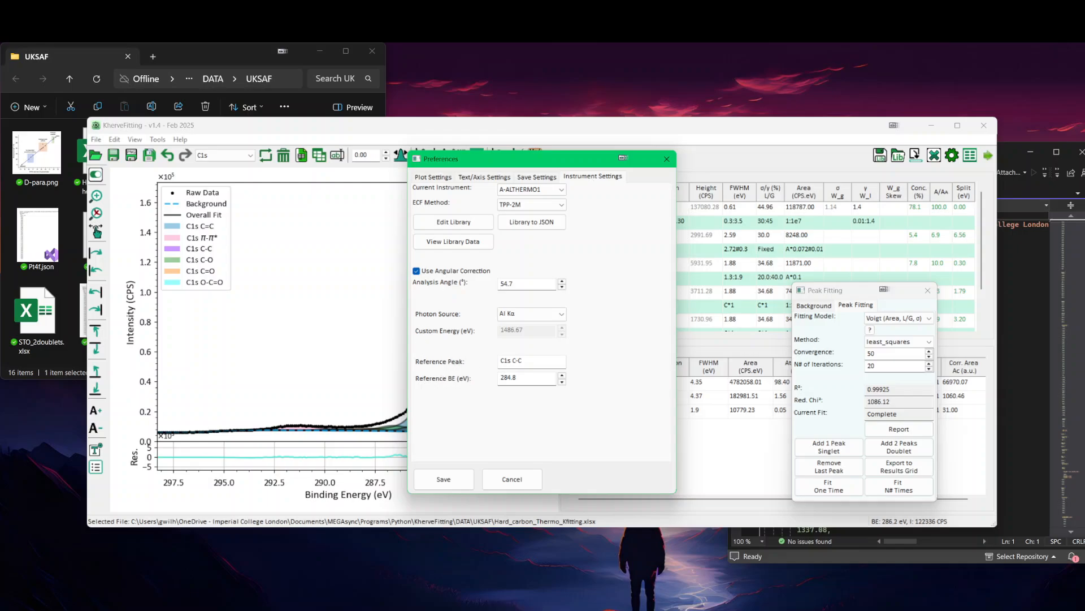
pyautogui.moveTo(552, 164); pyautogui.dragTo(641, 237)
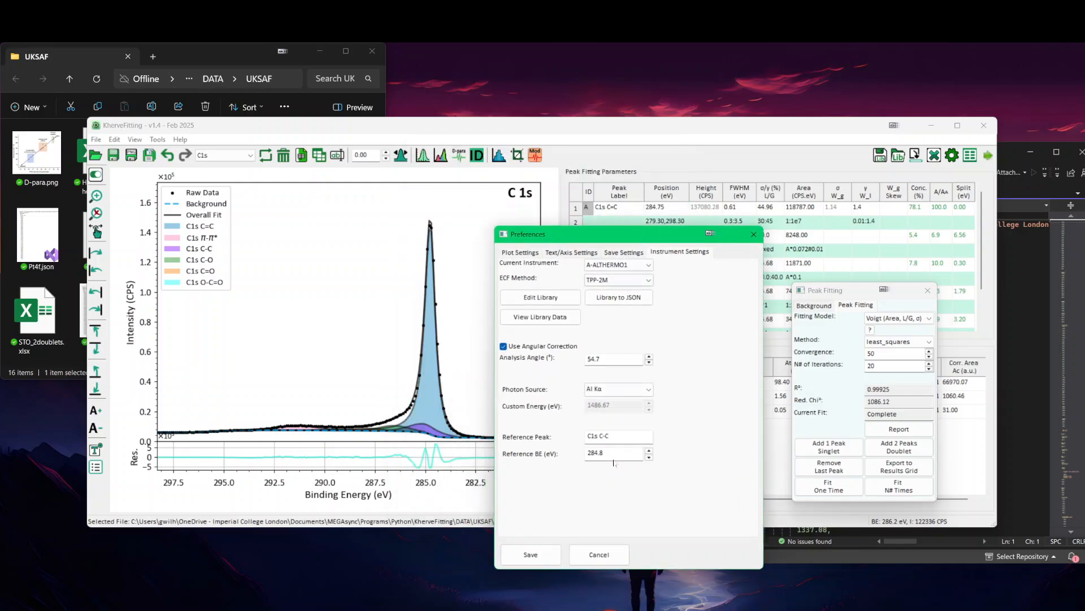
pyautogui.click(609, 436)
pyautogui.press('BackSpace')
pyautogui.press('BackSpace')
pyautogui.write('=C')
pyautogui.click(605, 453)
pyautogui.press('BackSpace')
pyautogui.write('5')
pyautogui.click(530, 554)
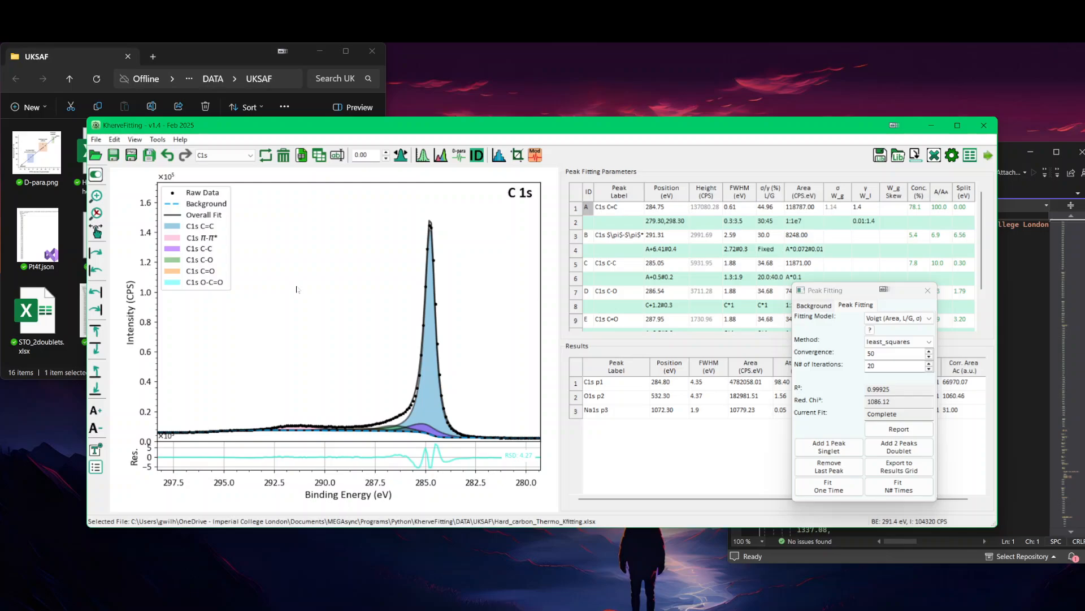
# Step: Apply the automatic binding energy correction with the C1s C=C reference, and reset the correction to 0
pyautogui.scroll(-1, 297, 290)
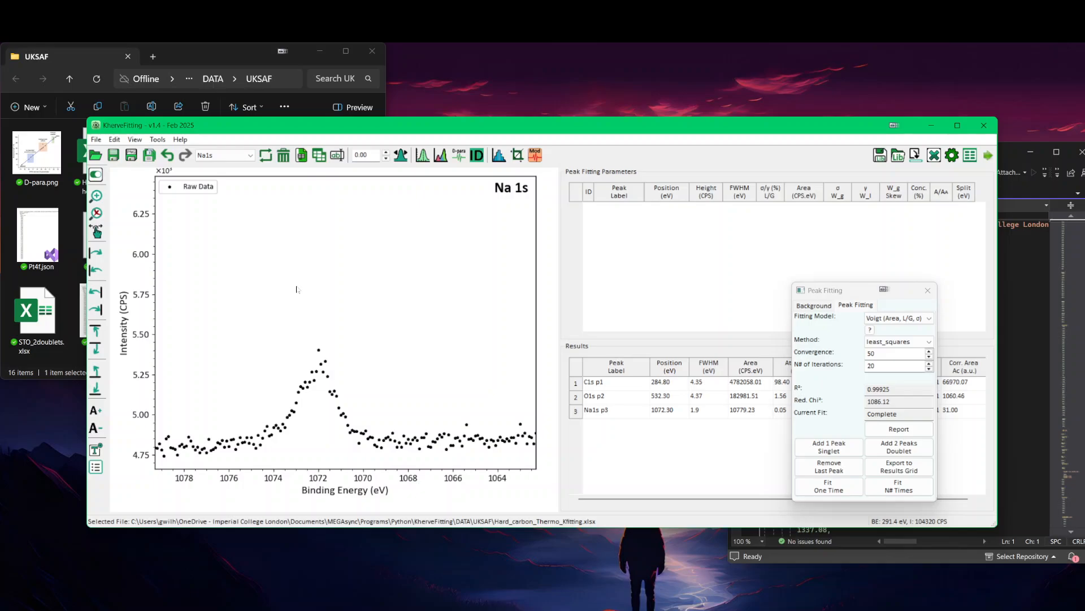
pyautogui.scroll(1, 298, 289)
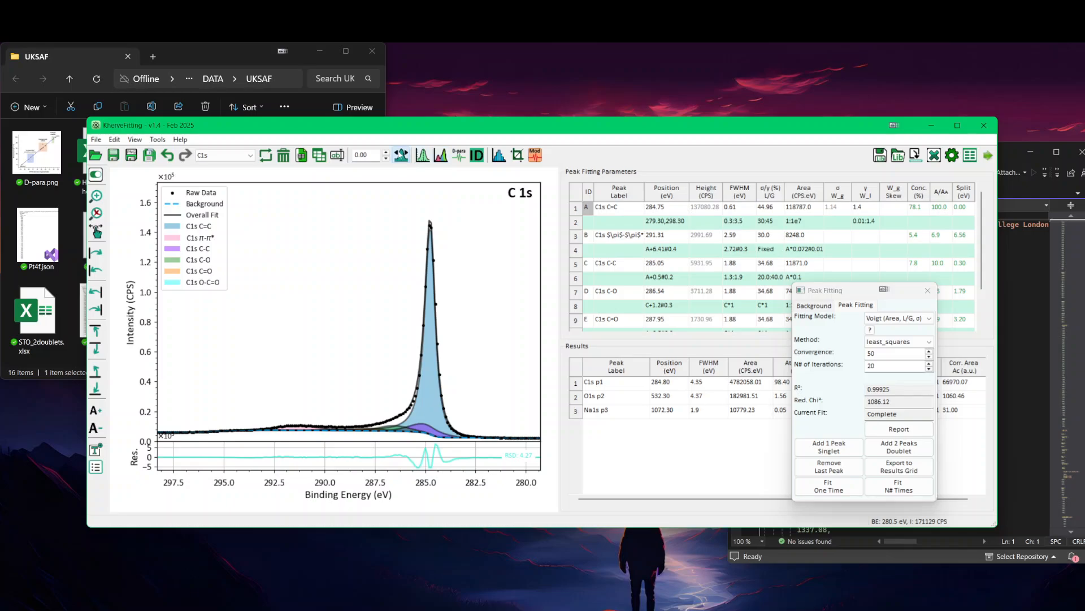
pyautogui.click(386, 158)
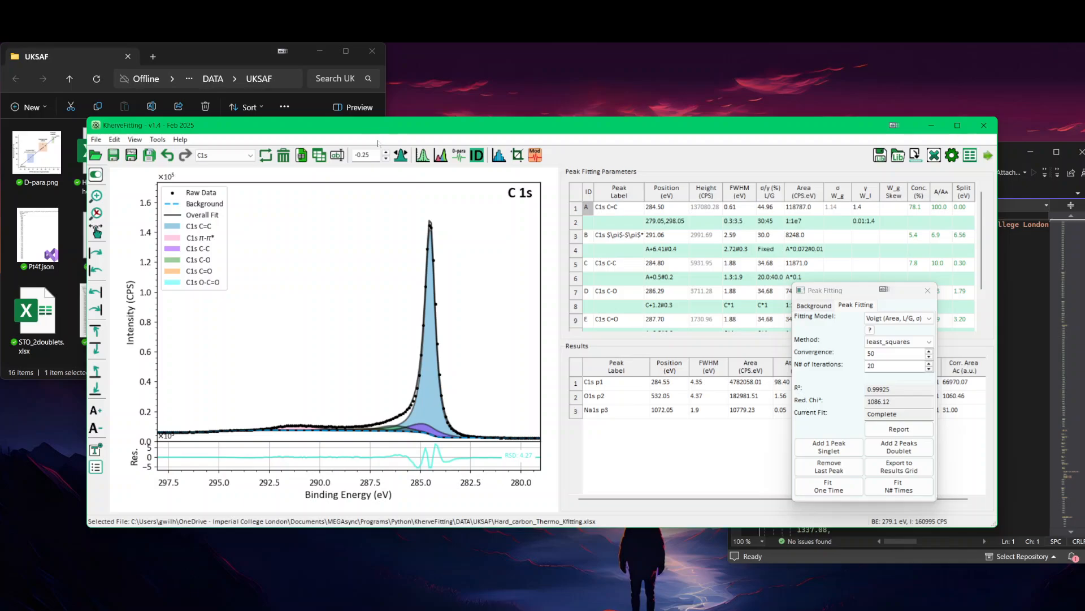
pyautogui.moveTo(371, 155); pyautogui.dragTo(339, 156)
pyautogui.write('0')
pyautogui.click(329, 265)
# Step: Browse past the CKLL and CAuger sheets and switch to the O1s core level
pyautogui.hotkey('ctrl', ']')
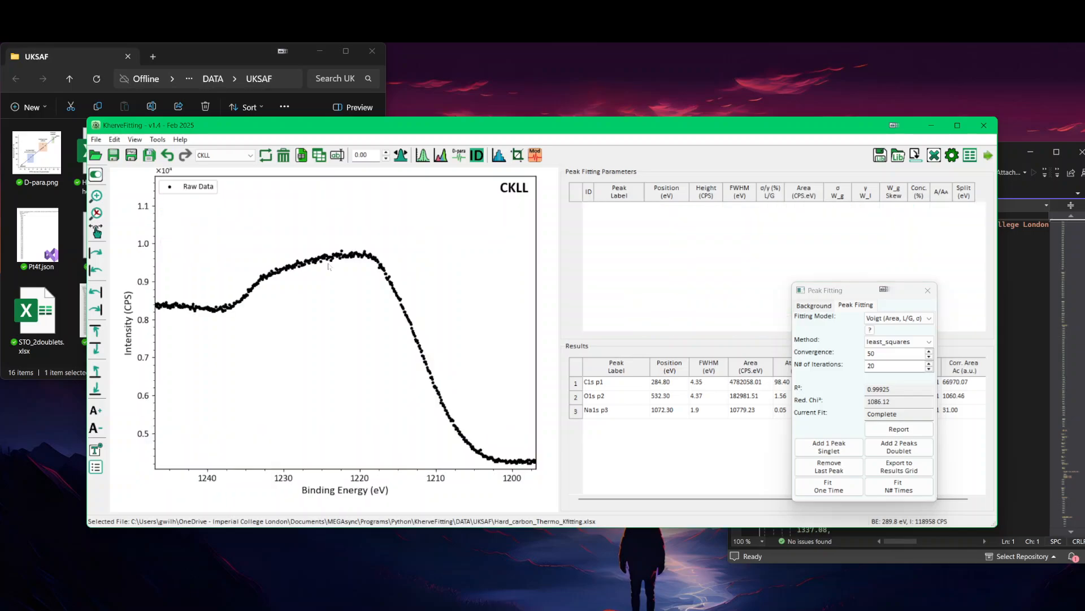
pyautogui.hotkey('ctrl', ']')
pyautogui.click(224, 155)
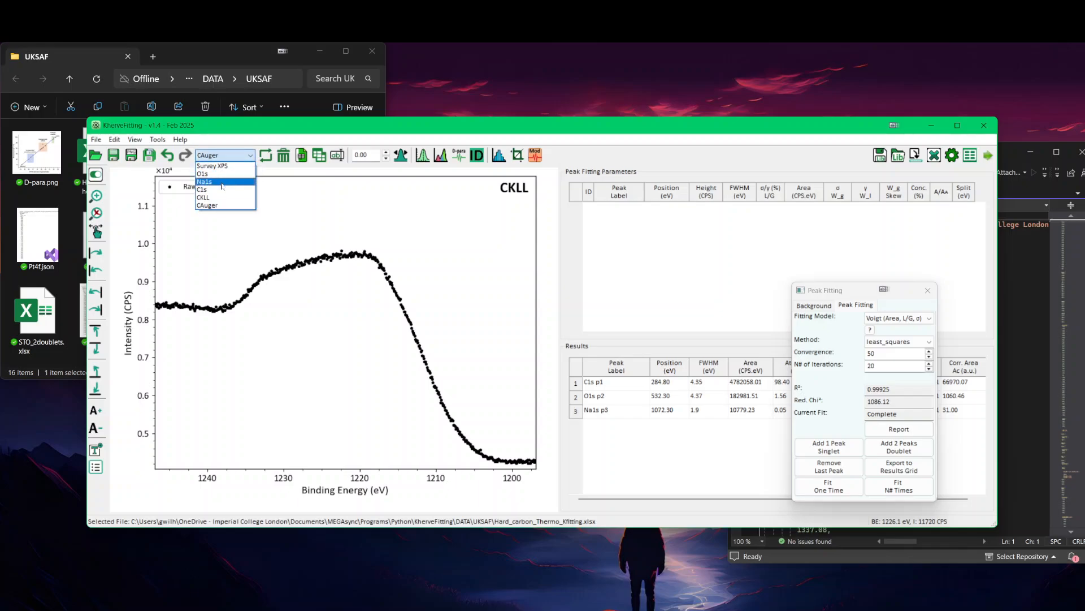
pyautogui.click(220, 173)
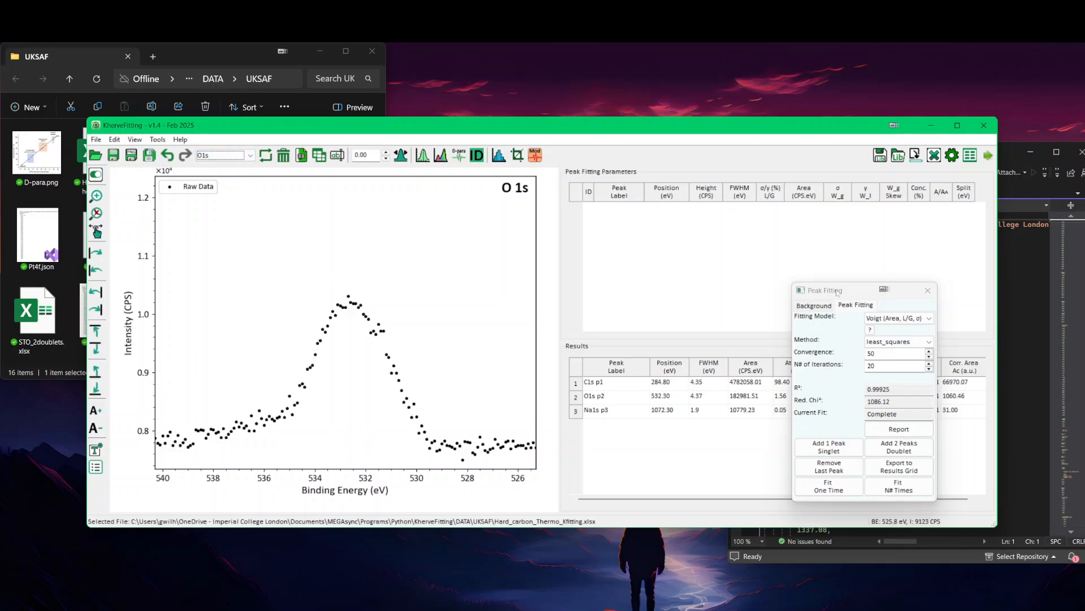
# Step: Create a multi-region Smart background for O 1s with limits at about 538.1 and 528.8 eV
pyautogui.moveTo(838, 292); pyautogui.dragTo(827, 260)
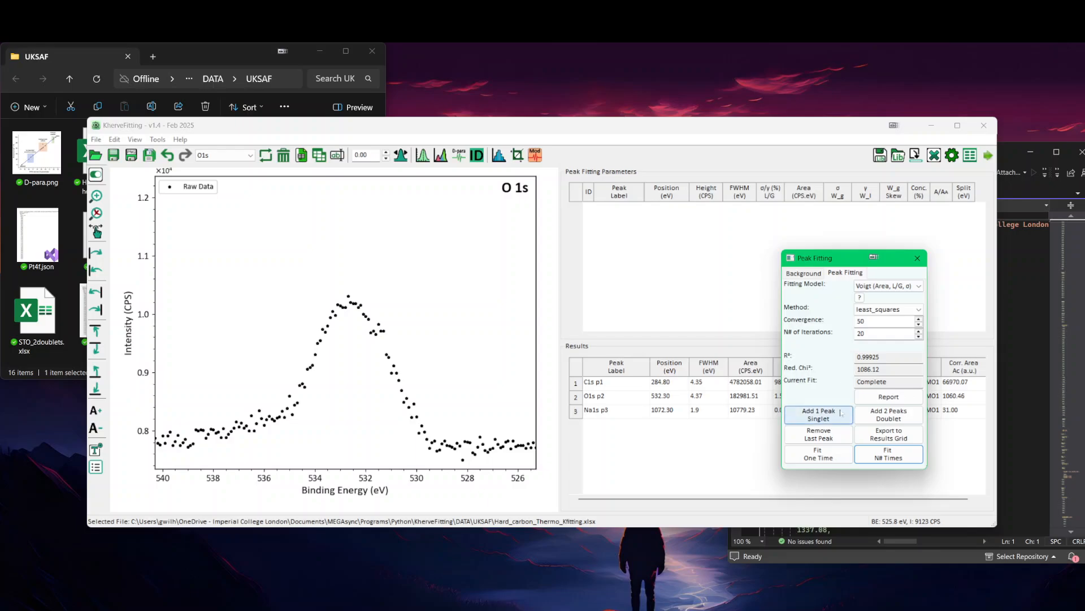
pyautogui.click(803, 273)
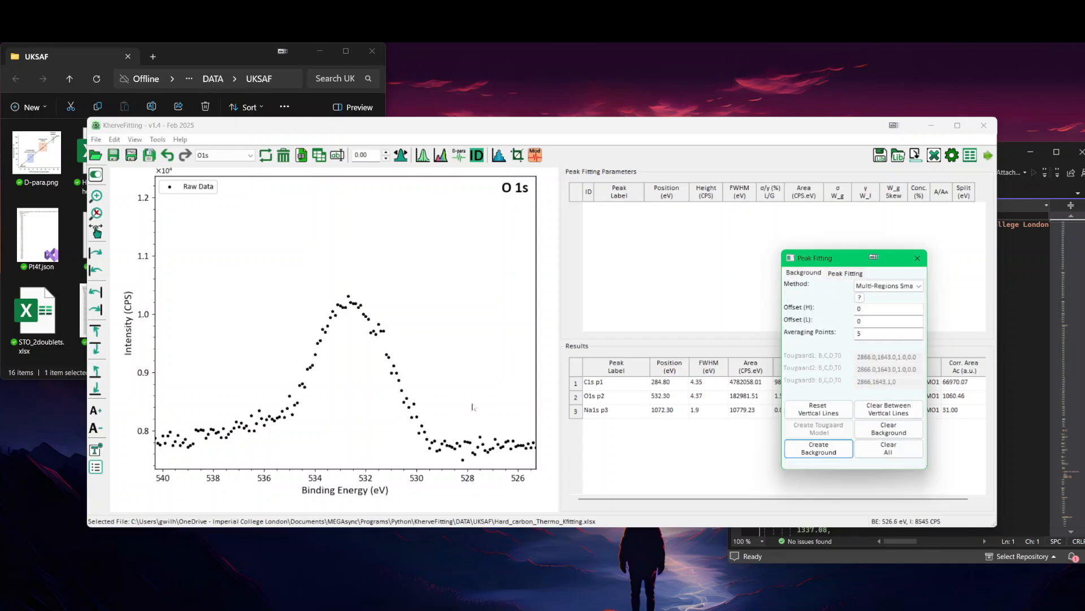
pyautogui.click(446, 409)
pyautogui.click(210, 407)
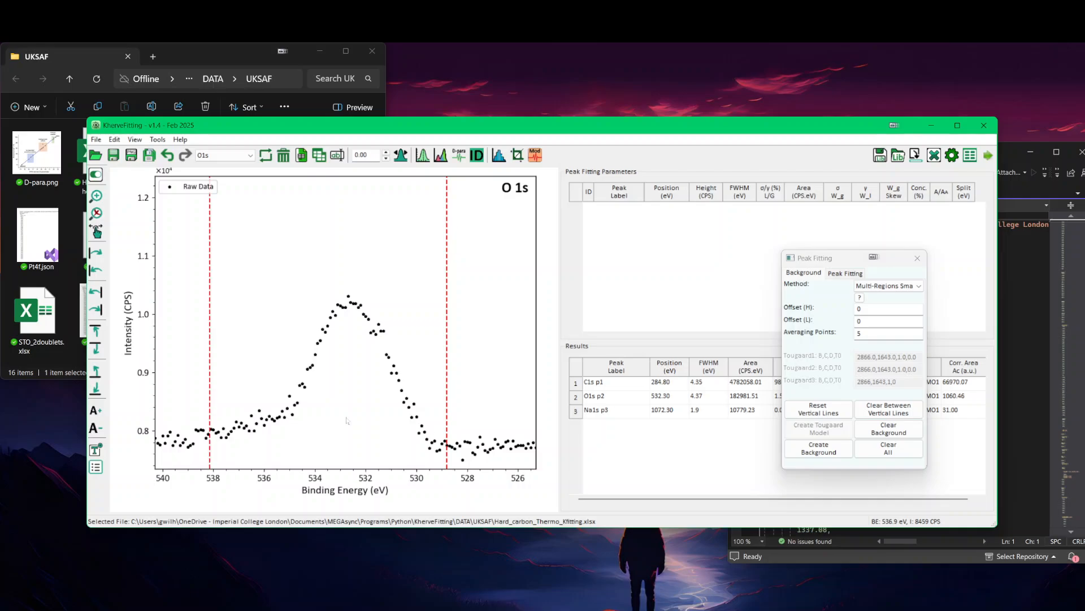
pyautogui.click(819, 448)
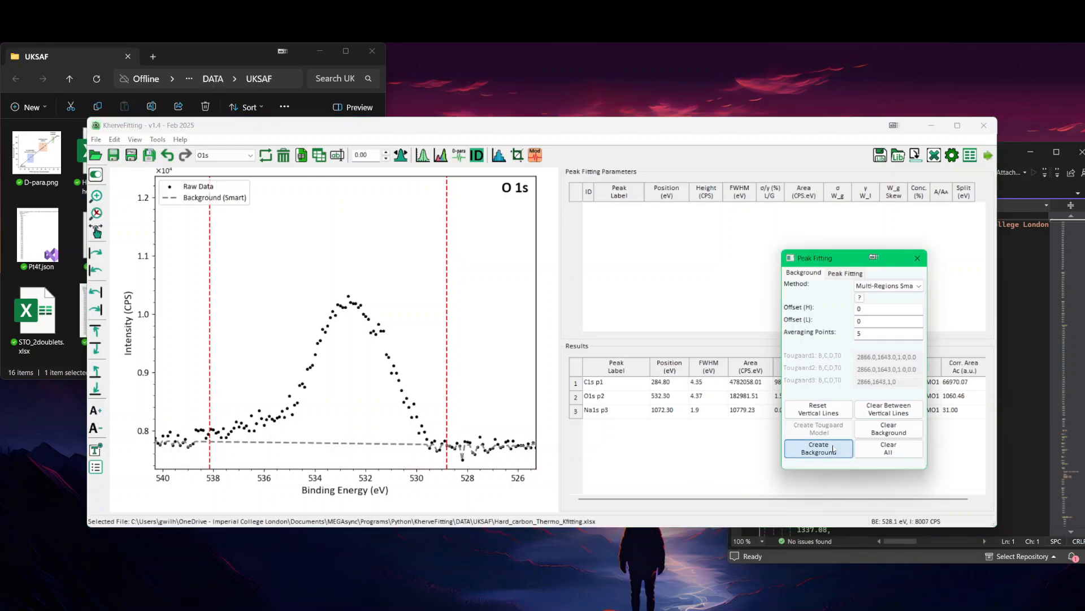
pyautogui.click(846, 273)
pyautogui.click(818, 415)
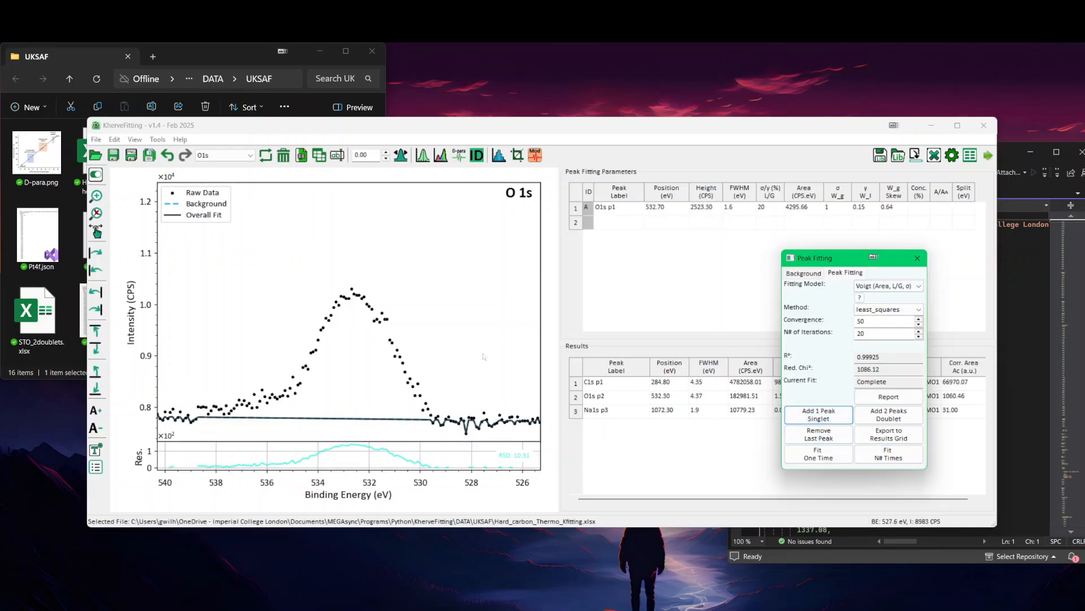
pyautogui.hotkey('ctrl', 'z')
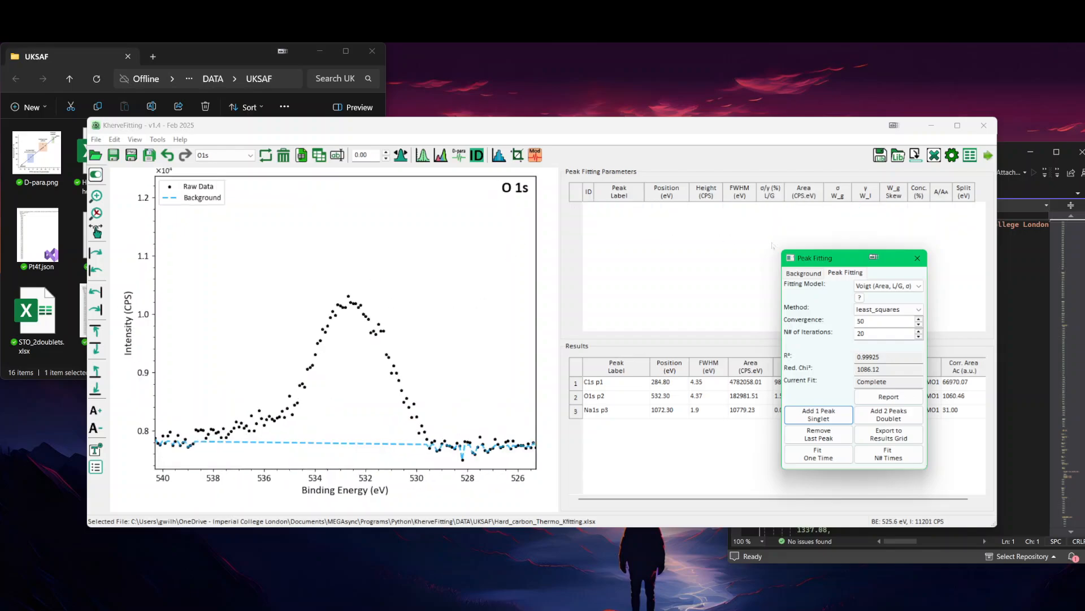
pyautogui.click(828, 433)
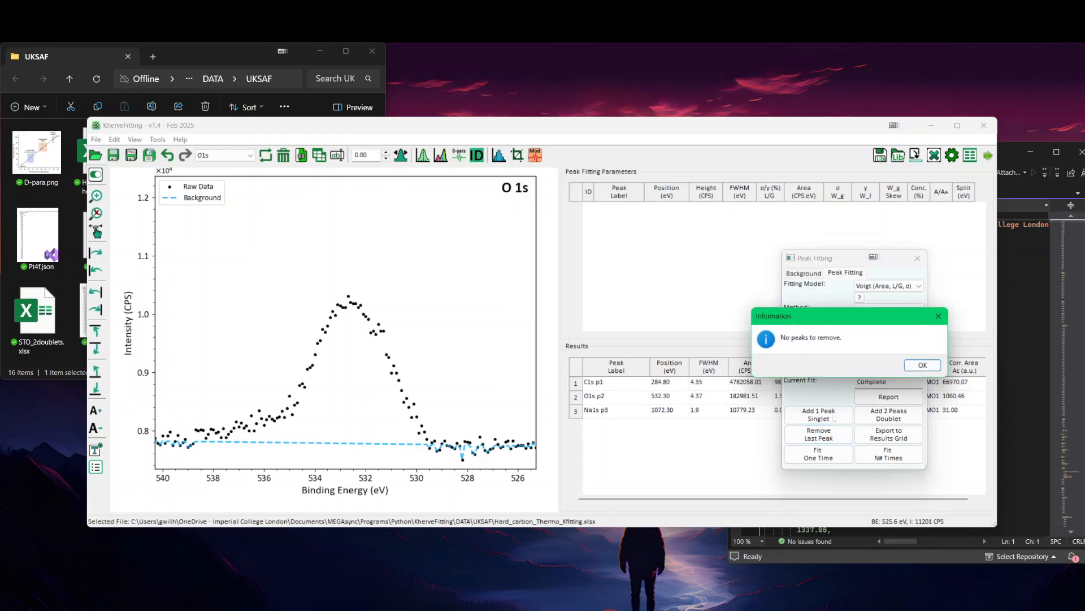
pyautogui.click(919, 366)
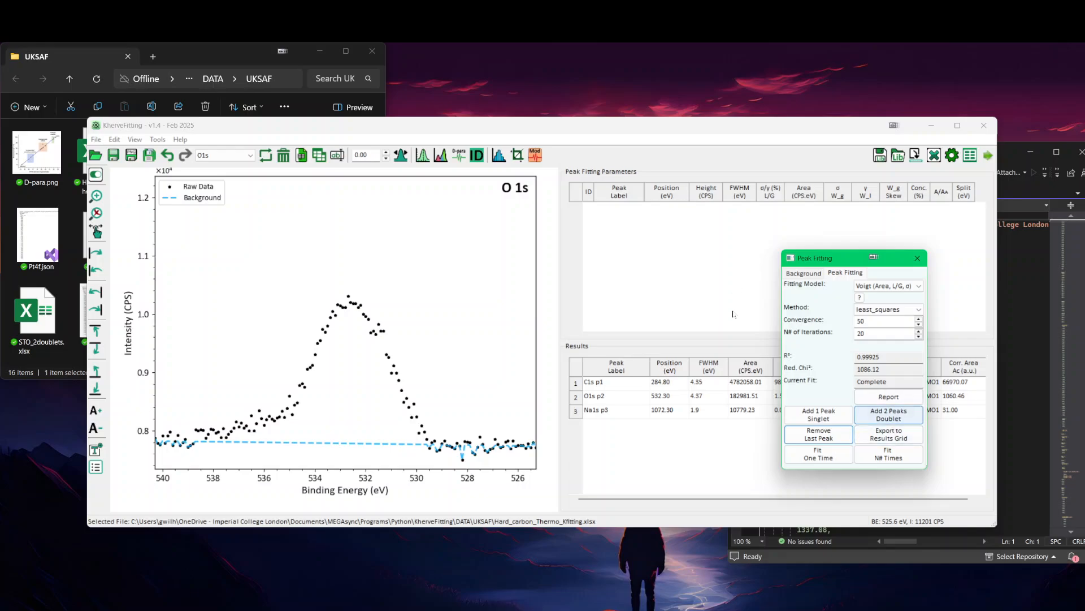
# Step: Choose the GL (Area) fitting model and replace the O 1s Smart background with one between about 538.1 and 528.2 eV
pyautogui.click(887, 286)
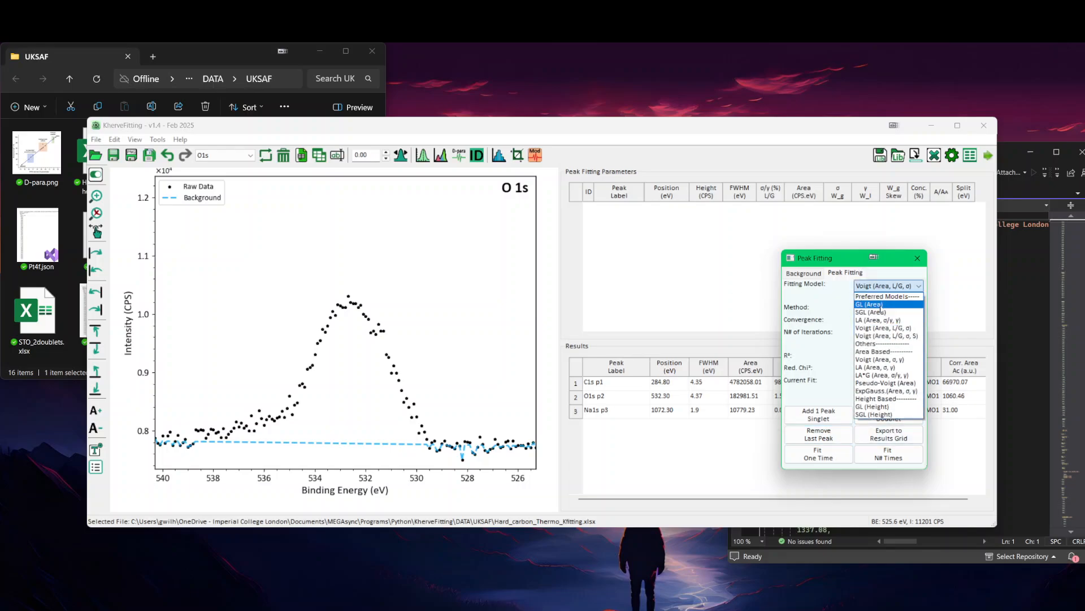
pyautogui.click(879, 308)
pyautogui.click(804, 273)
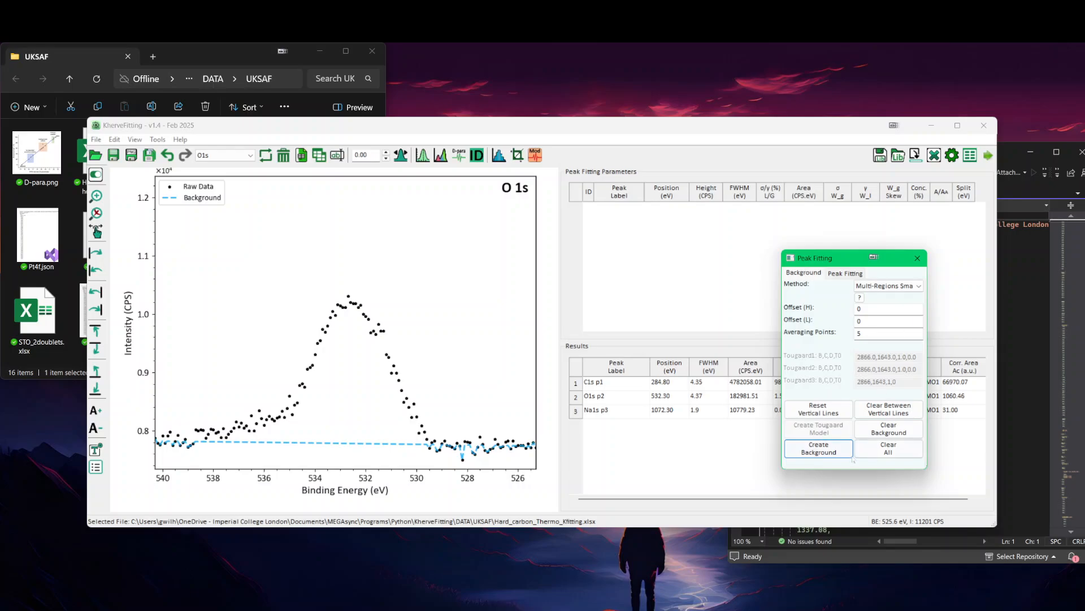
pyautogui.click(884, 447)
pyautogui.click(462, 380)
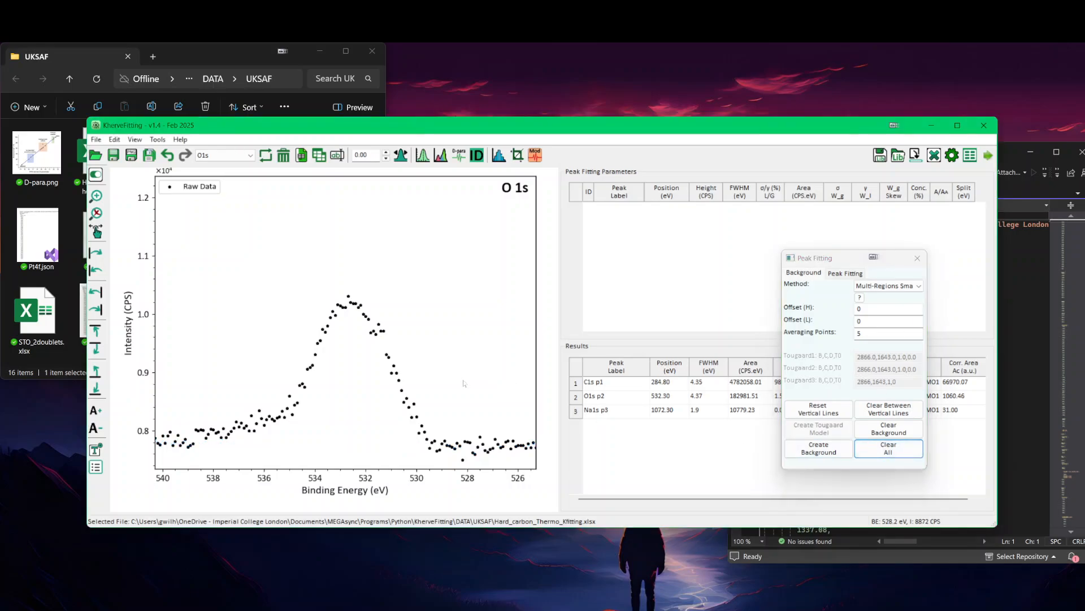
pyautogui.click(213, 394)
pyautogui.click(818, 447)
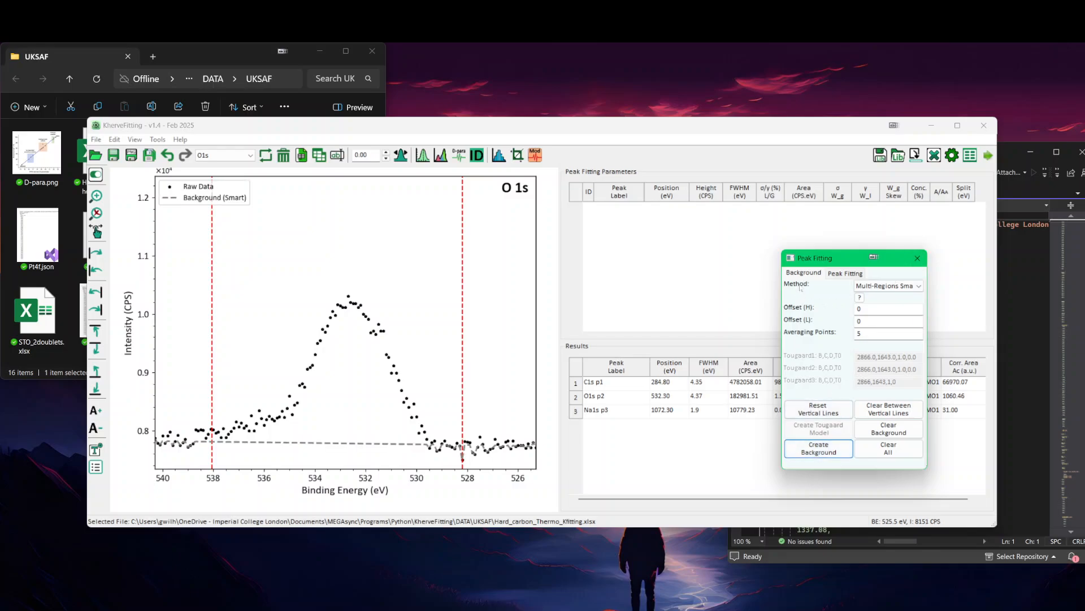
# Step: Add one singlet peak to the O 1s spectrum and fit it repeatedly over 20 iterations
pyautogui.click(845, 273)
pyautogui.click(809, 414)
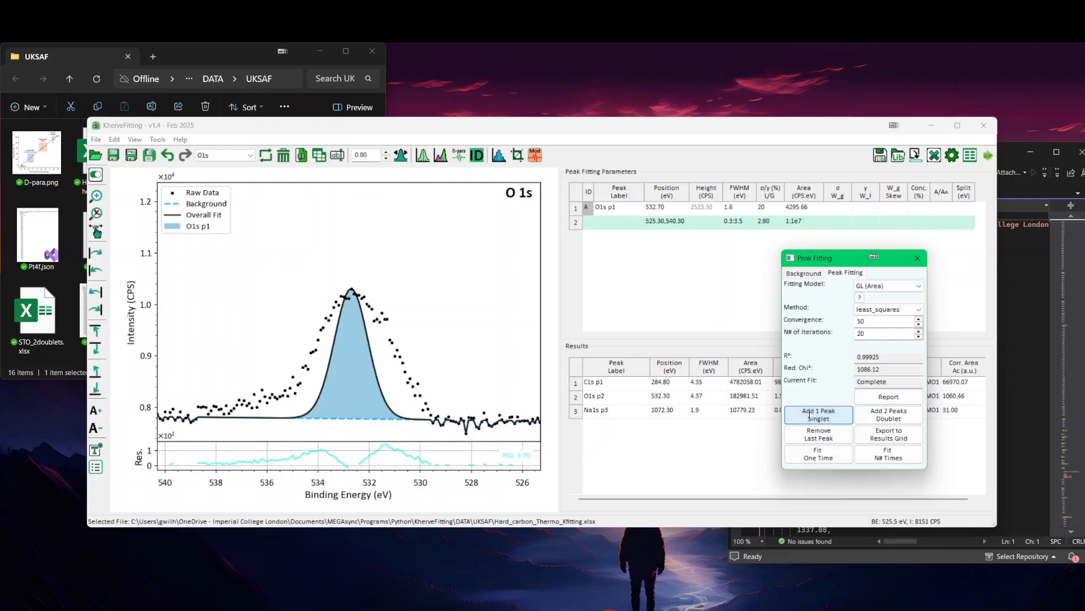
pyautogui.click(897, 458)
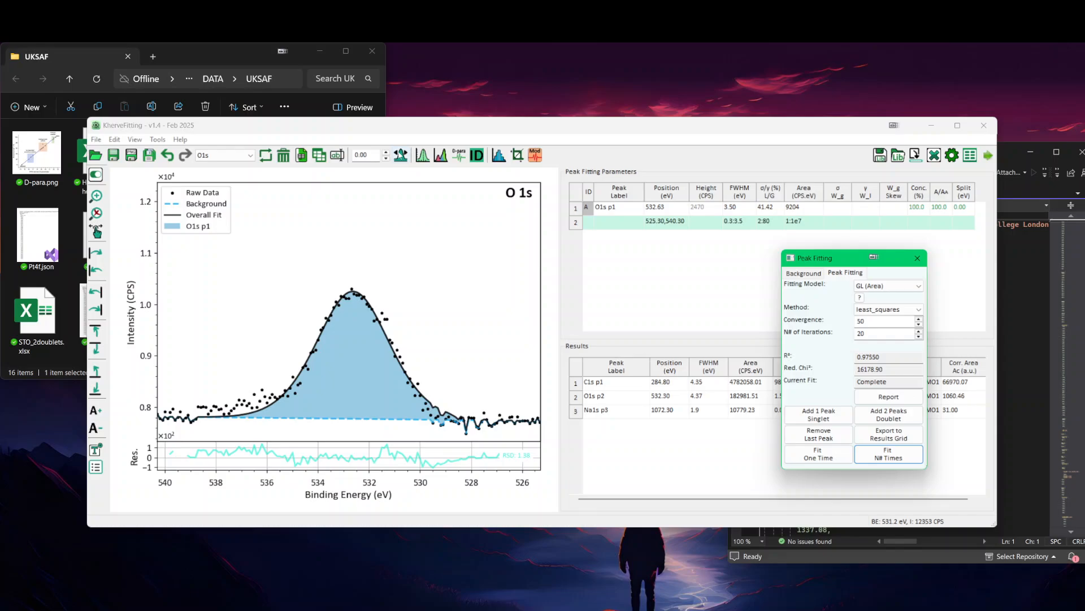
# Step: Apply the automatic binding energy correction and display the C1s core level without the peak fitting window
pyautogui.click(403, 157)
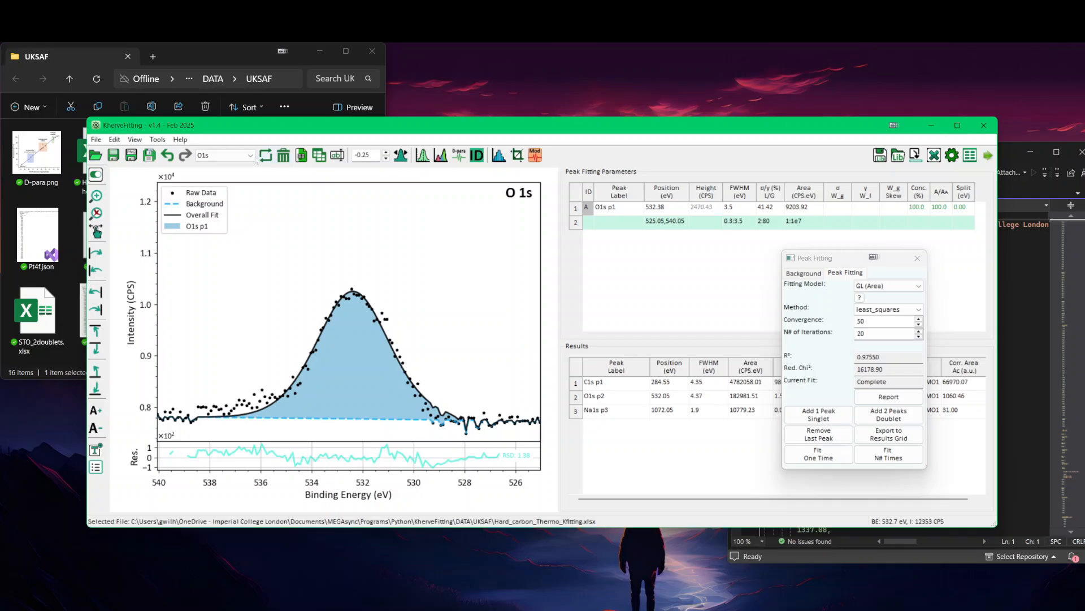
pyautogui.click(251, 156)
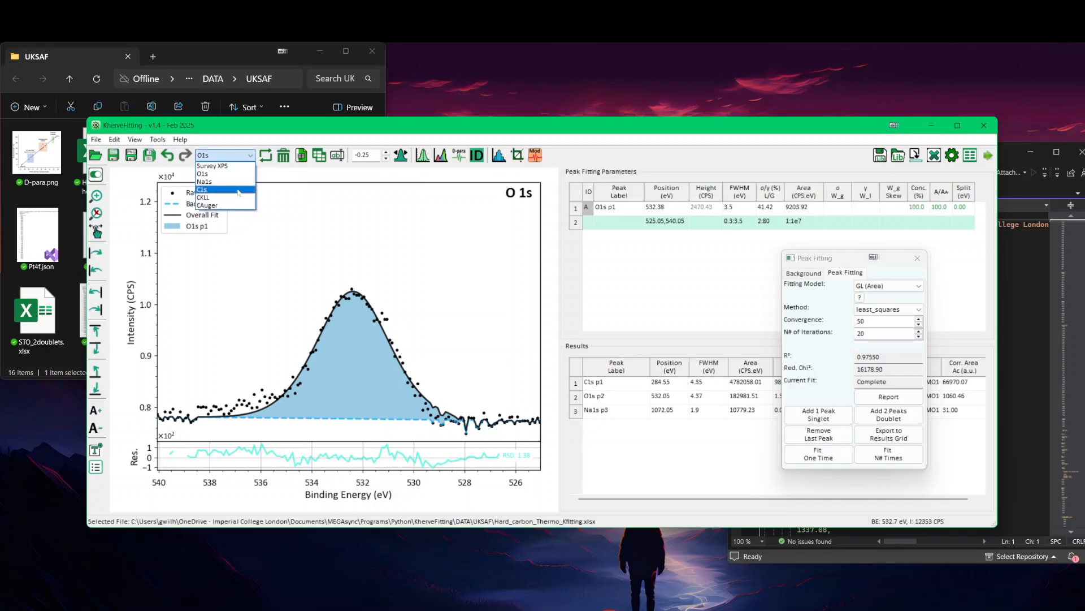
pyautogui.click(238, 191)
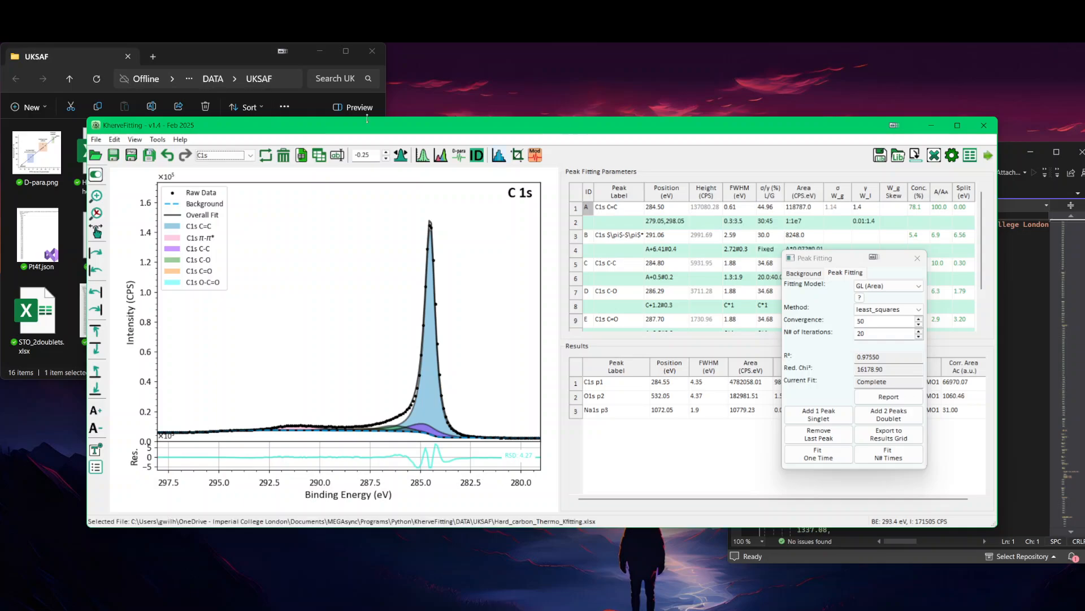
pyautogui.click(916, 264)
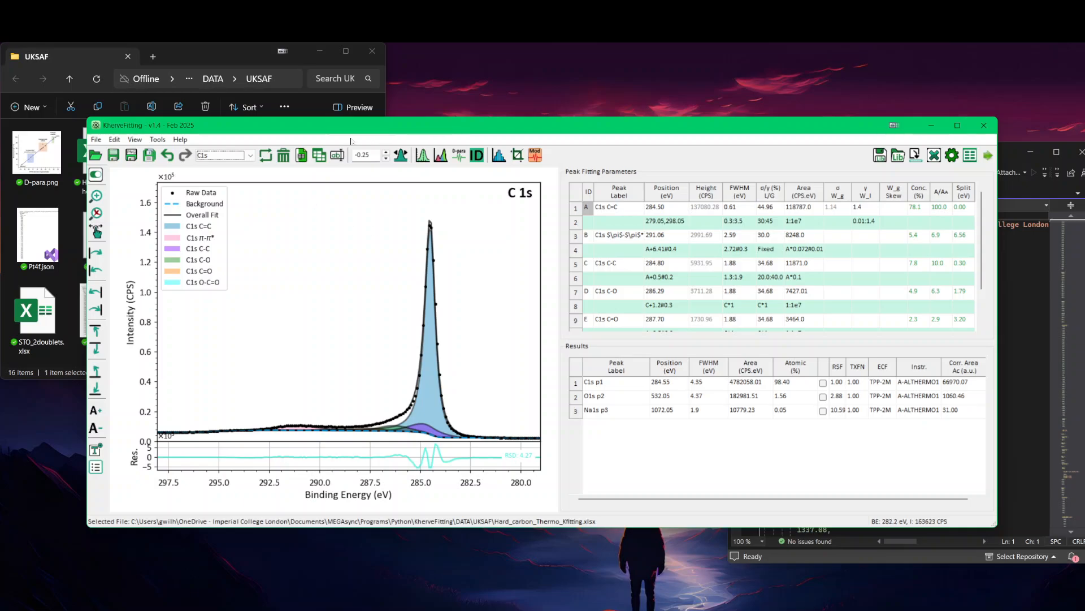
# Step: Clear the background and all fitted peaks from the C1s core level
pyautogui.click(442, 157)
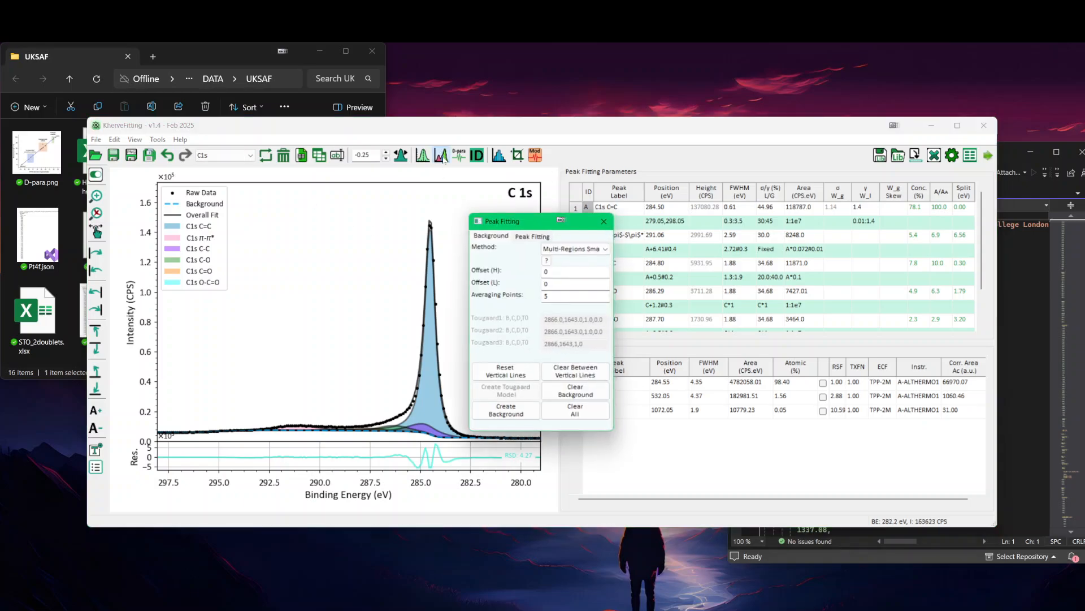
pyautogui.click(575, 411)
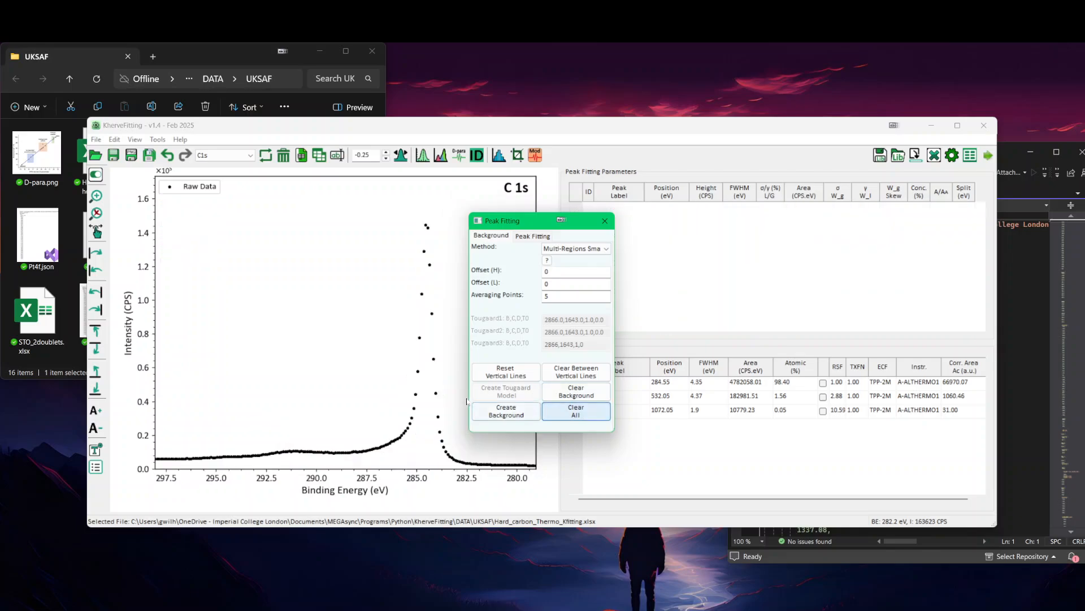
pyautogui.click(605, 221)
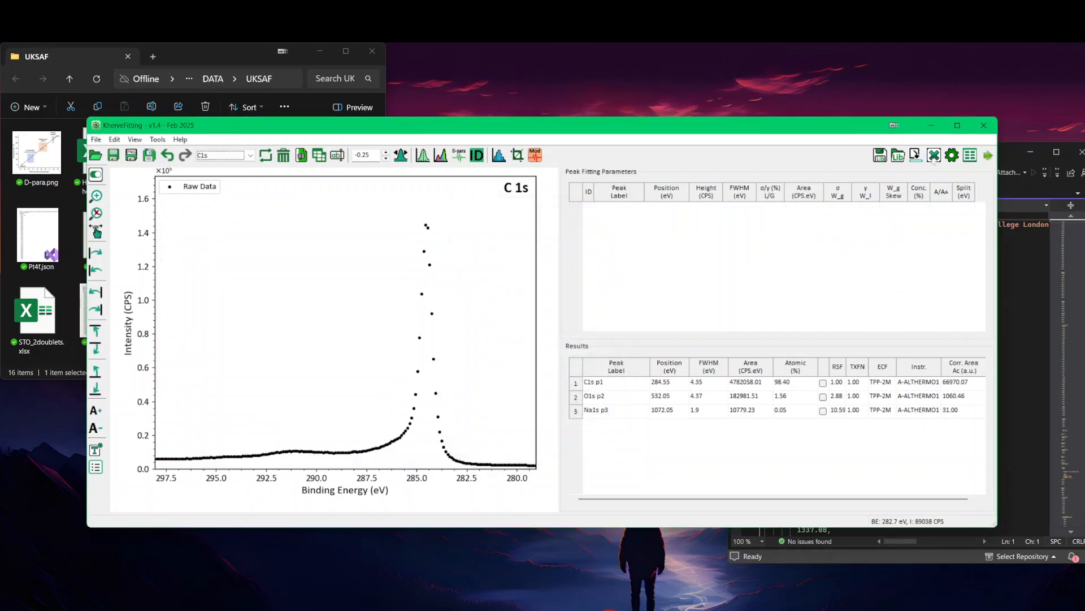
# Step: Switch to the CKLL sheet and calculate its D-parameter with the preset smoothing and differentiation settings
pyautogui.click(208, 155)
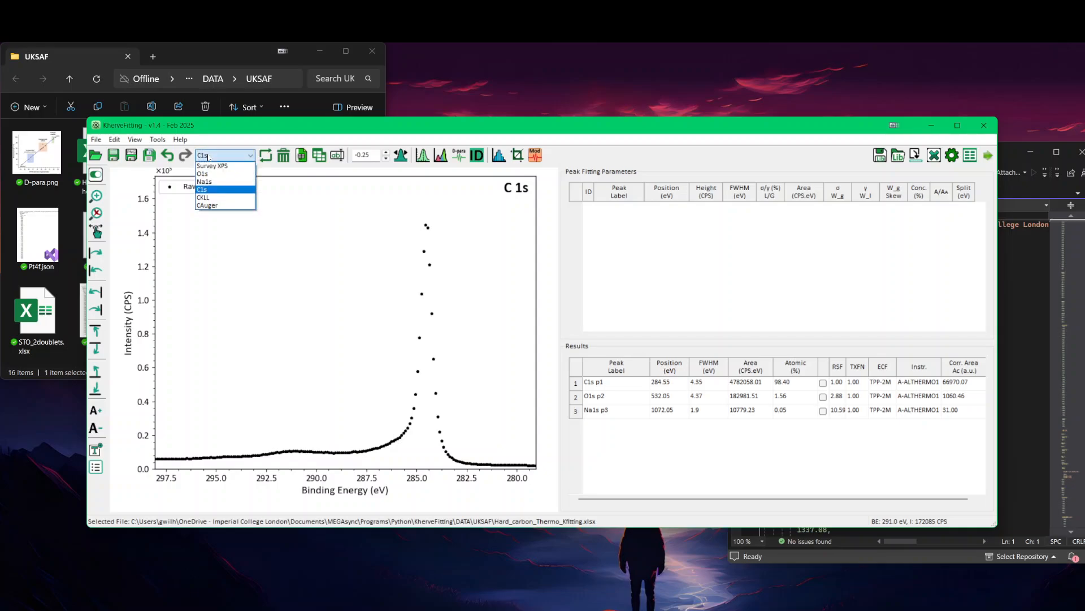
pyautogui.click(210, 197)
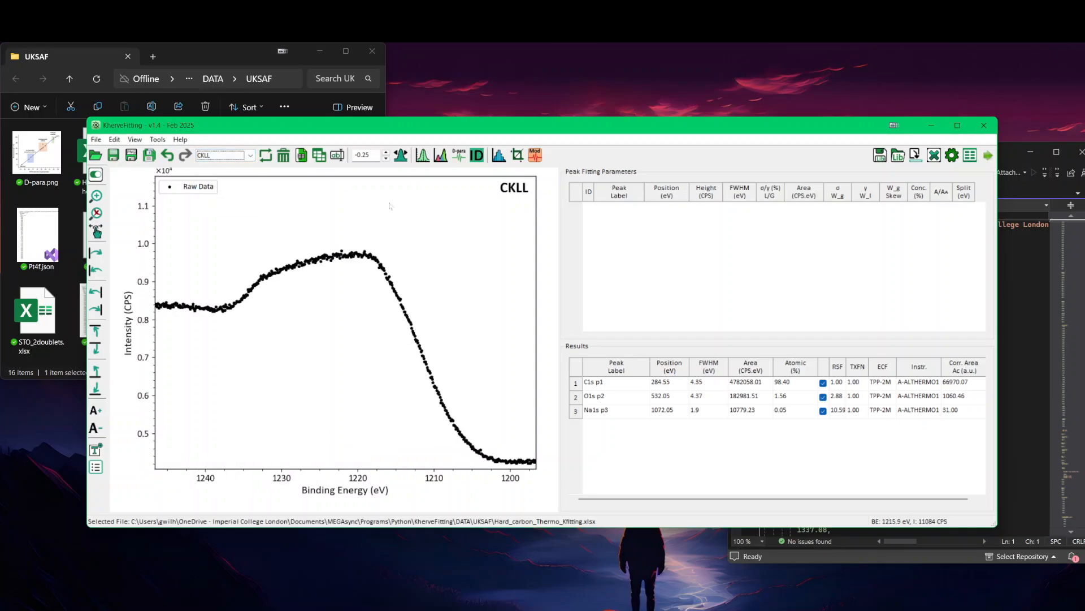
pyautogui.click(477, 155)
pyautogui.click(605, 421)
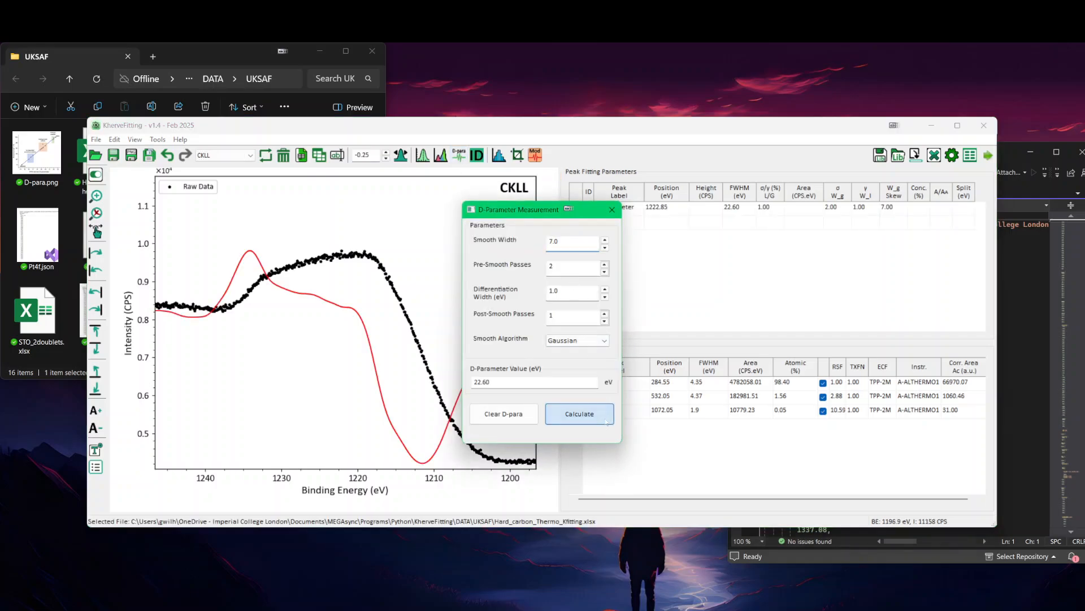
pyautogui.click(612, 209)
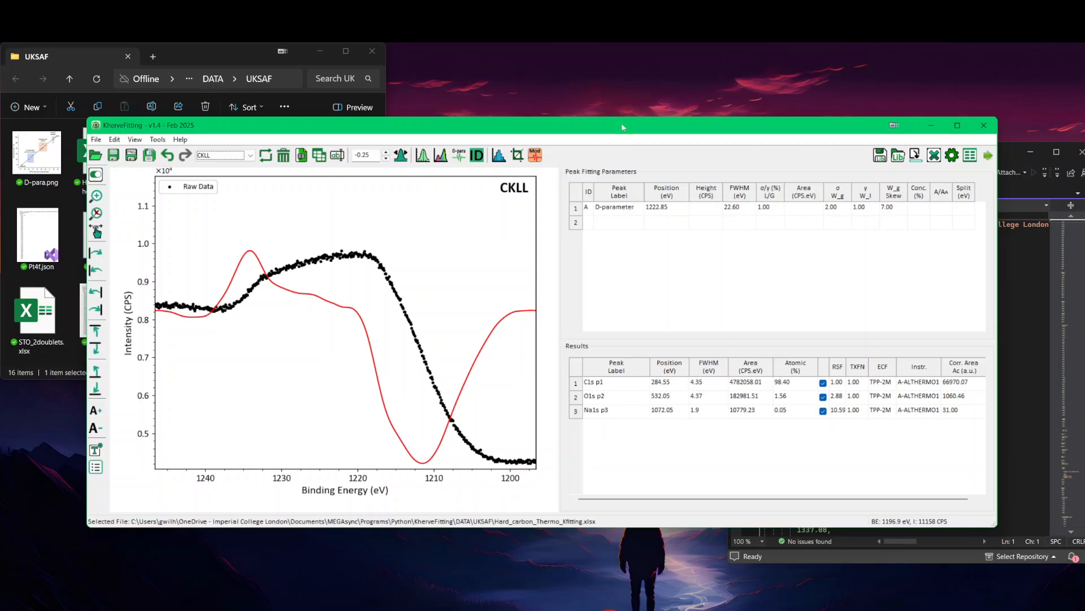
# Step: Load the C1s C=C peak model from the Peaks Library folder onto the C1s core level and show all its parameter rows
pyautogui.click(238, 155)
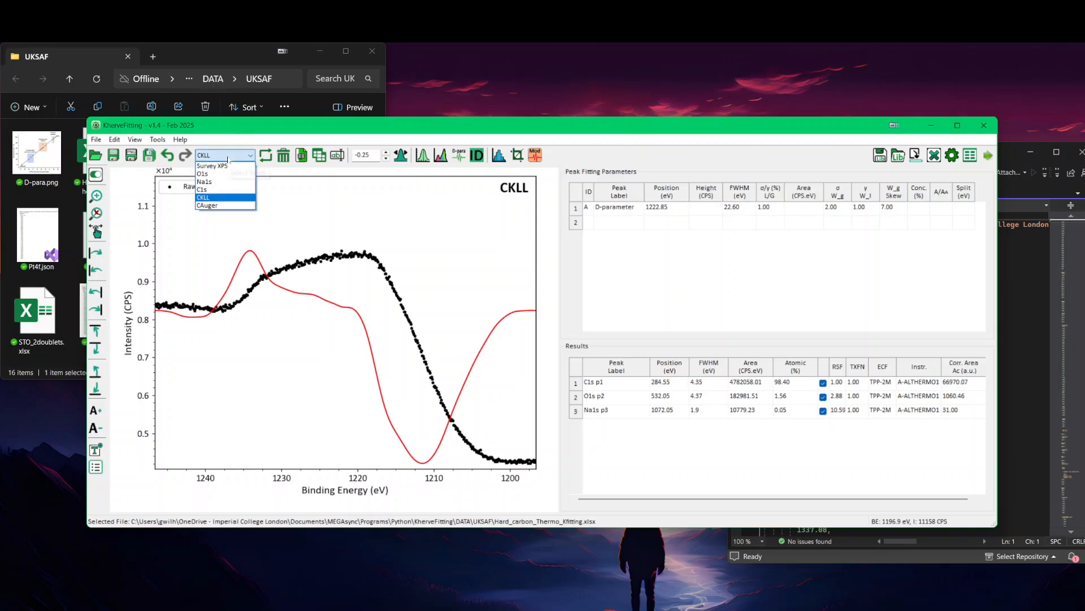
pyautogui.click(222, 190)
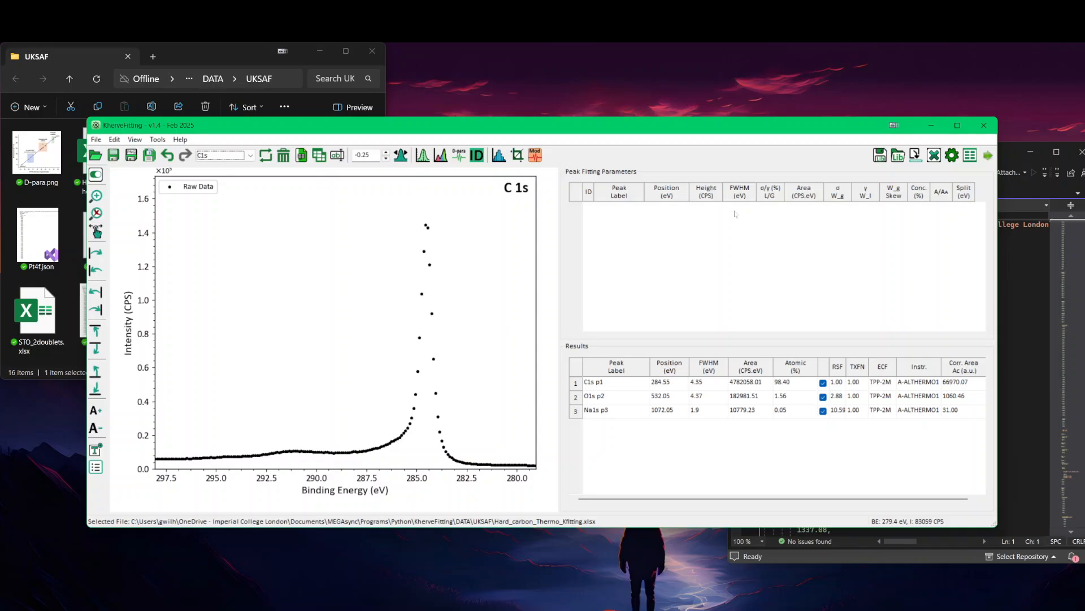
pyautogui.click(898, 156)
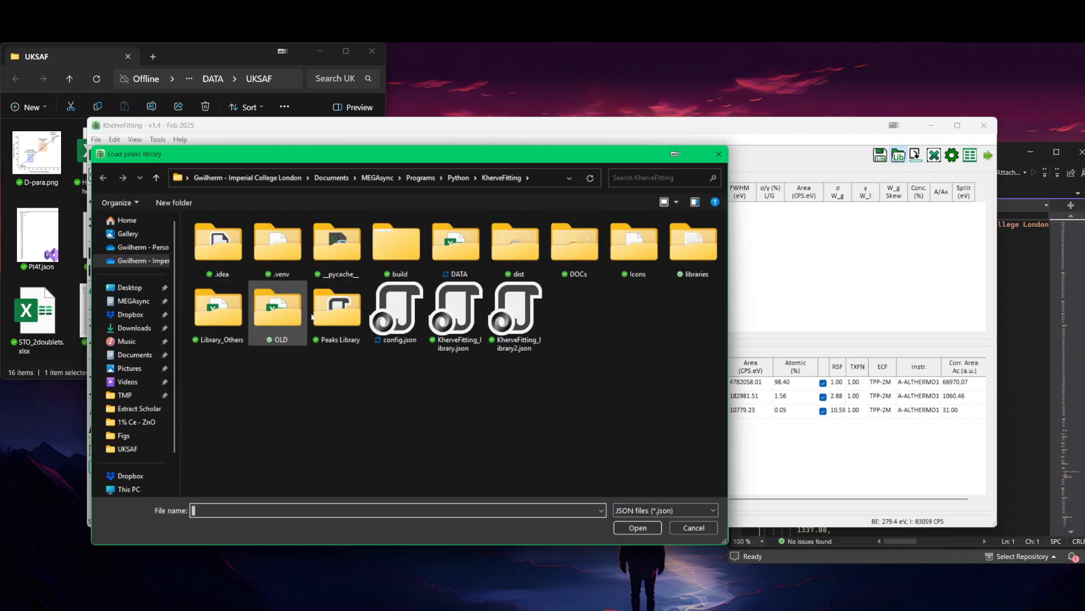
pyautogui.doubleClick(337, 310)
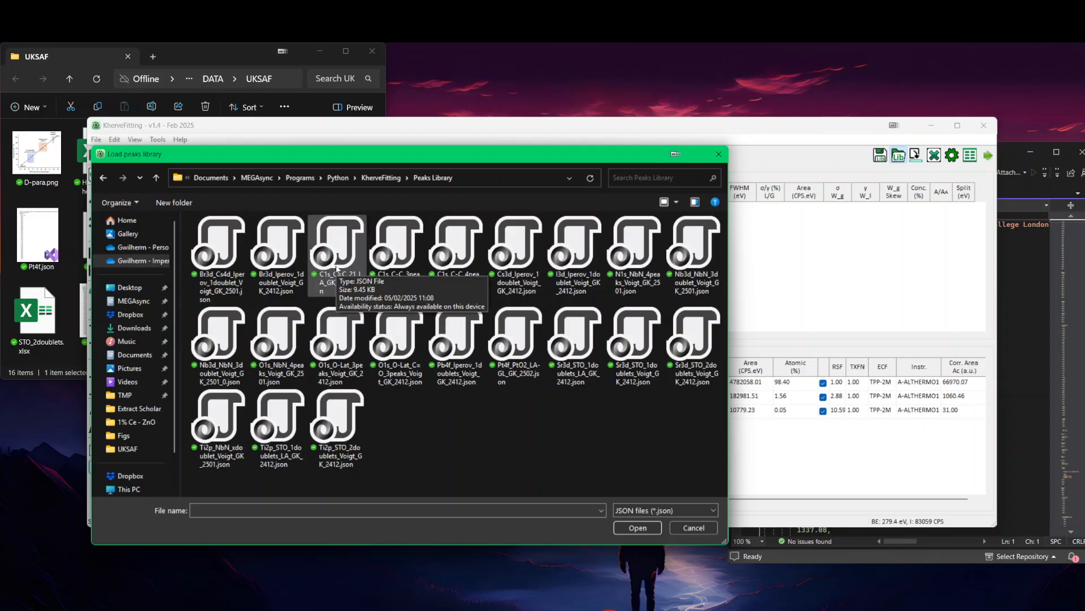
pyautogui.click(337, 270)
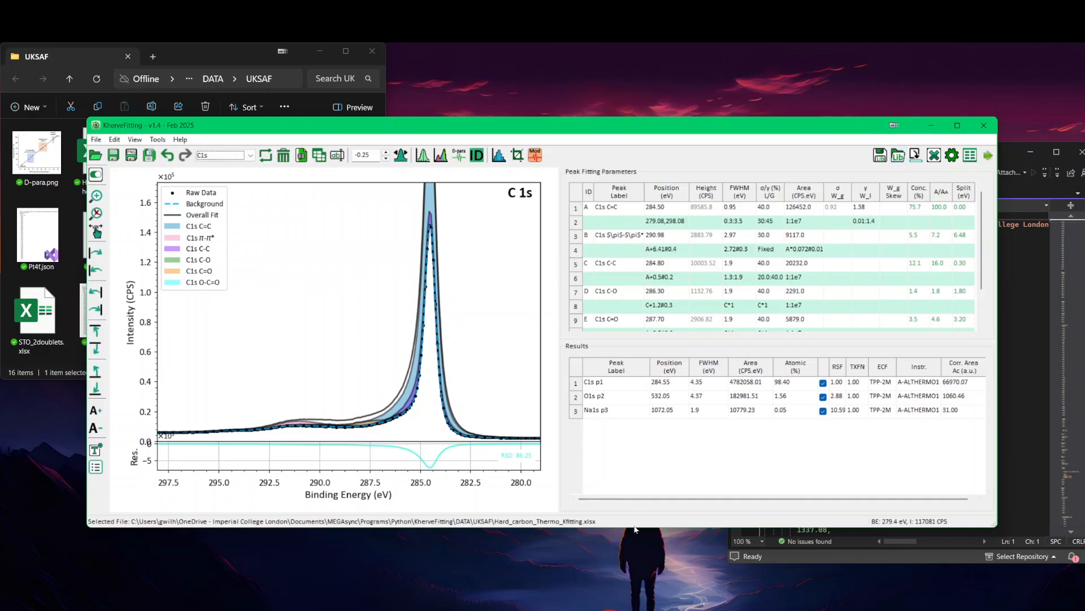
pyautogui.moveTo(670, 342); pyautogui.dragTo(674, 405)
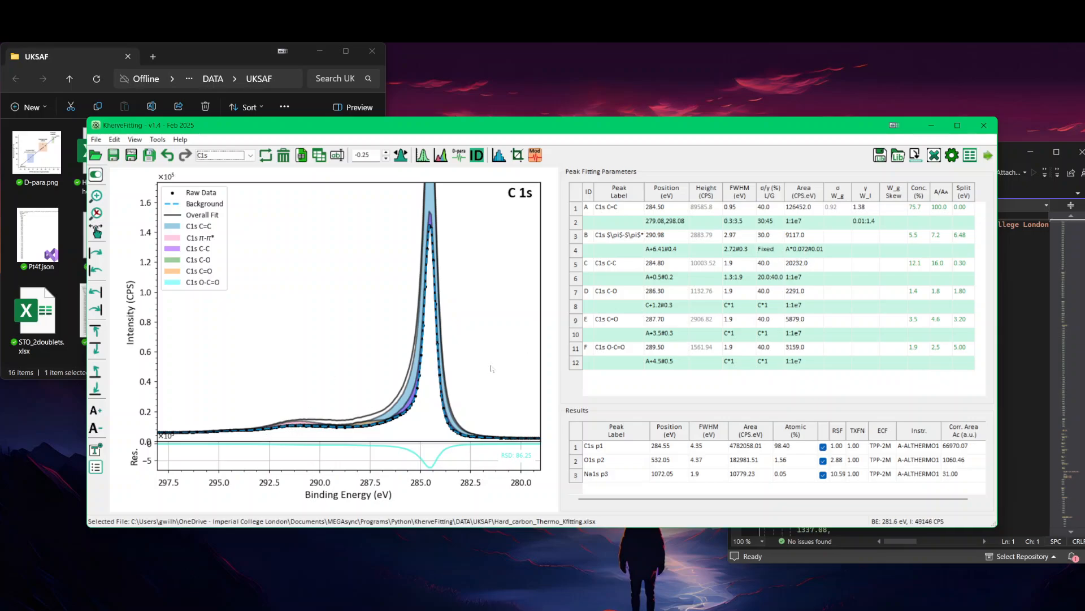
# Step: Create a multi-region Smart background for C 1s between about 293.3 and 281.7 eV
pyautogui.click(441, 155)
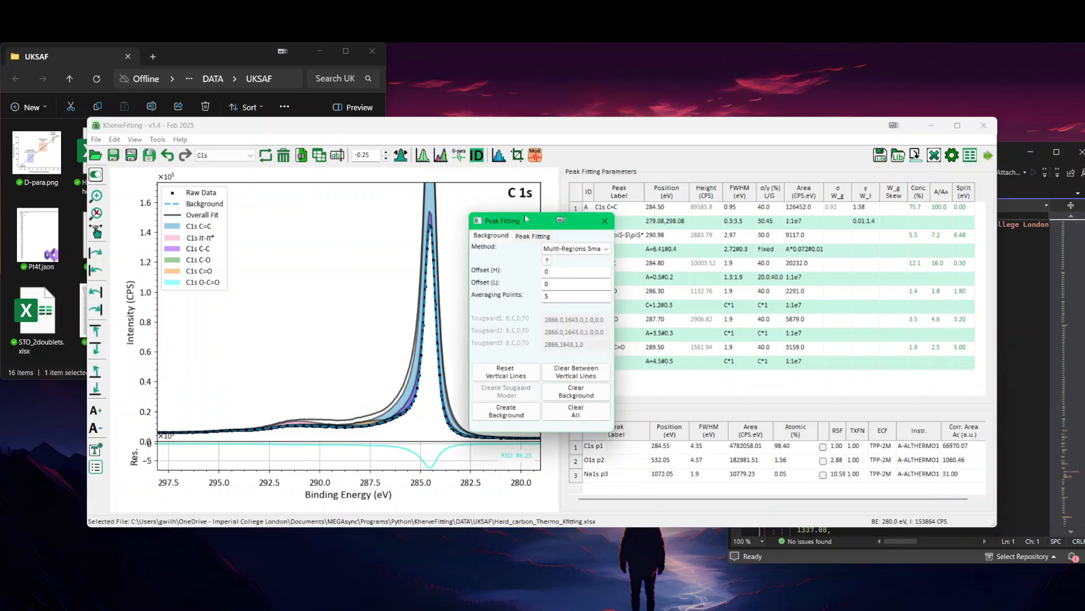
pyautogui.click(488, 380)
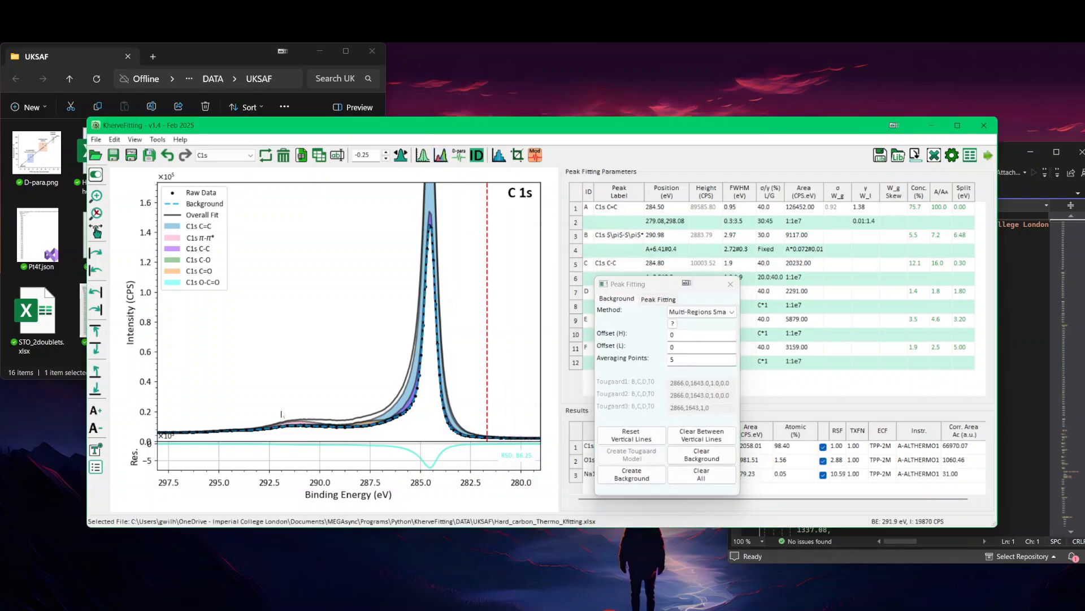
pyautogui.click(254, 410)
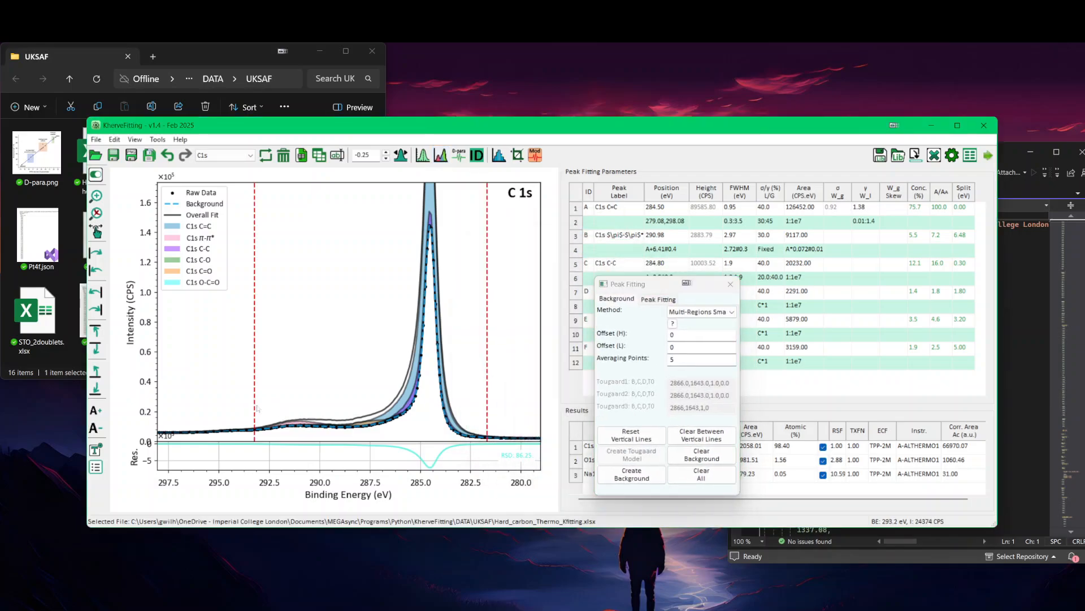
pyautogui.click(621, 471)
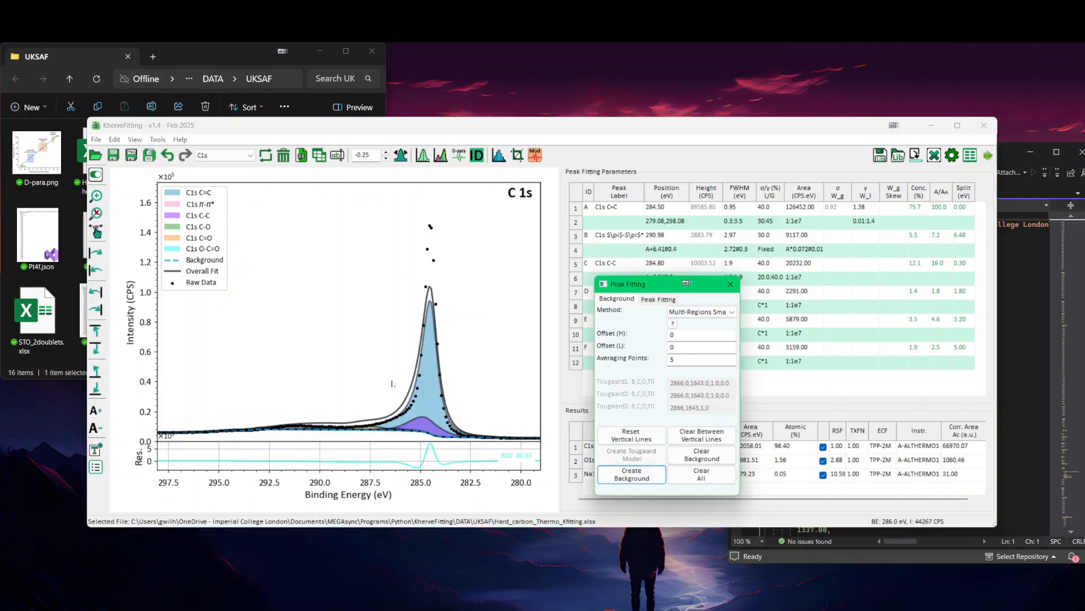
# Step: Set the area constraint of the C1s C-C peak to A*0.1#0.03
pyautogui.moveTo(648, 282); pyautogui.dragTo(631, 386)
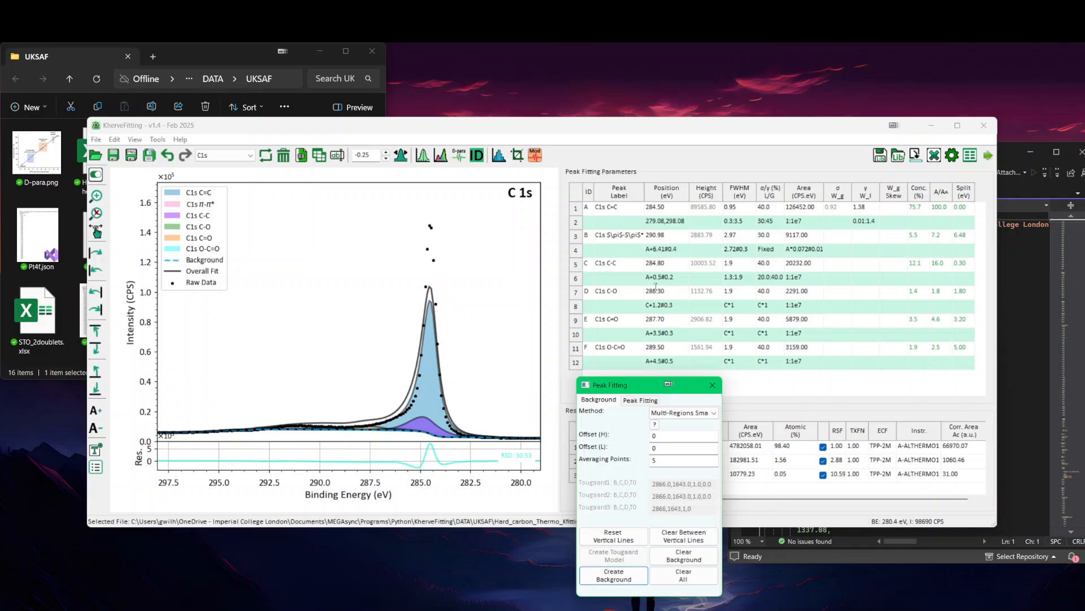
pyautogui.click(797, 278)
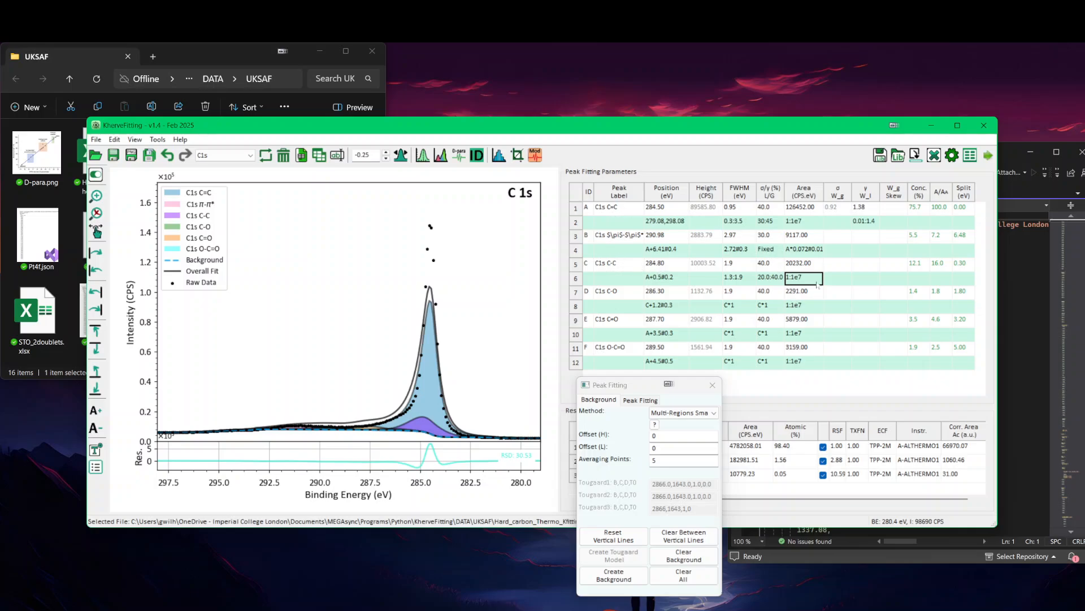
pyautogui.write('A*0.1')
pyautogui.click(817, 285)
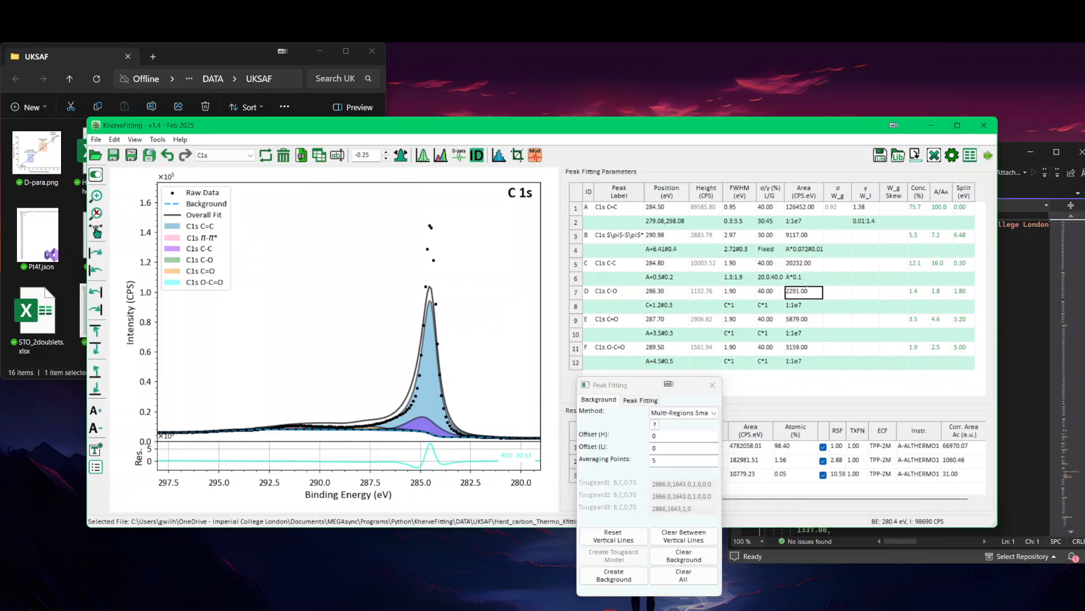
pyautogui.doubleClick(803, 279)
pyautogui.click(812, 282)
pyautogui.write('#0.03')
pyautogui.press('Return')
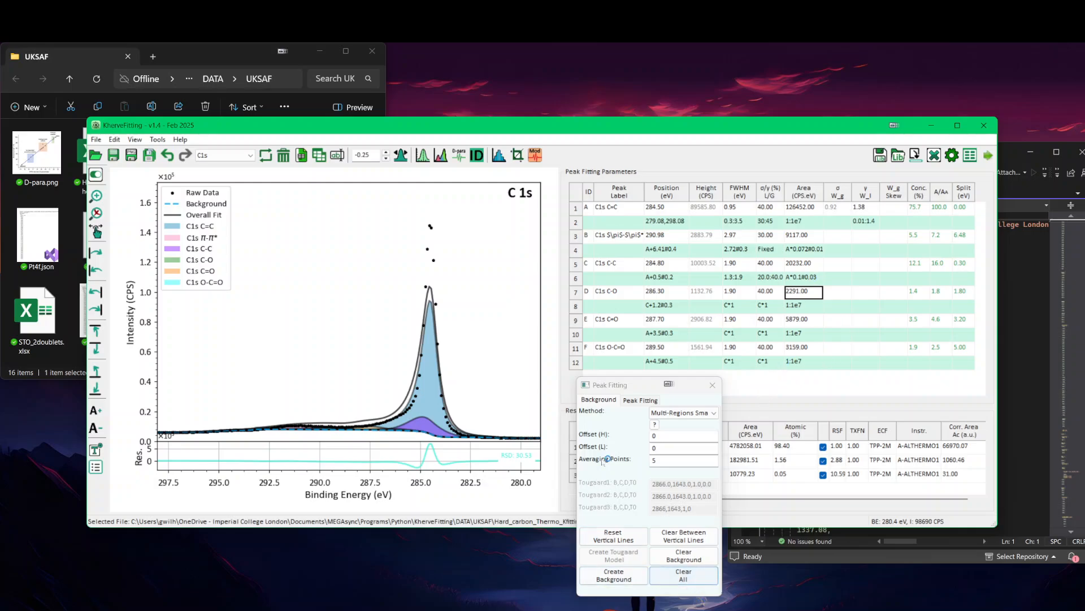
# Step: Fit the C 1s peak model repeatedly over 20 iterations and examine the small components near the baseline
pyautogui.click(639, 400)
pyautogui.click(684, 580)
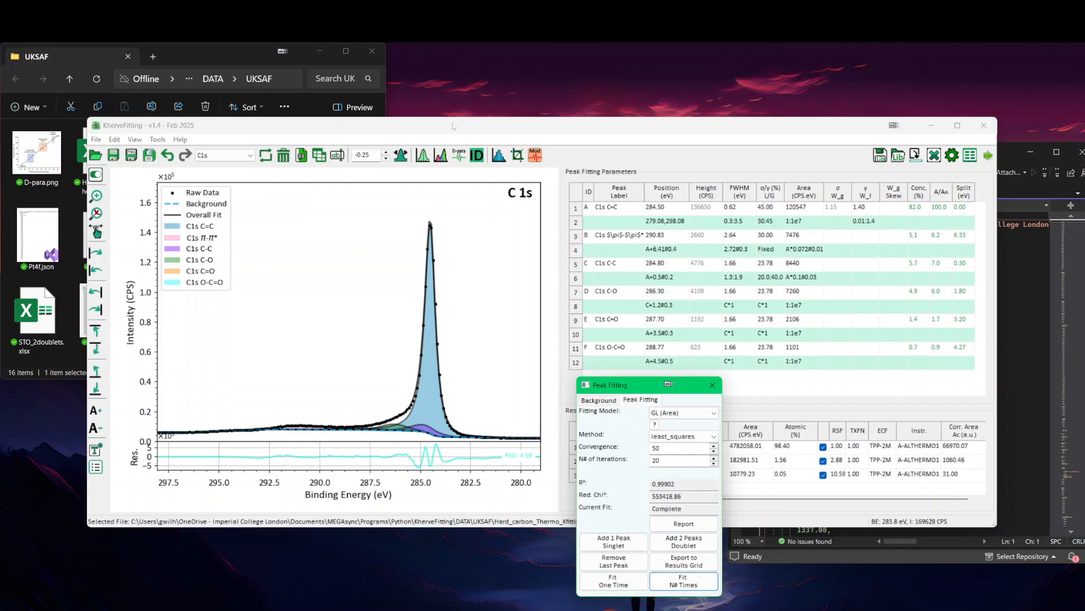
pyautogui.hotkey('ctrl', 'Up')
pyautogui.hotkey('ctrl', 'Up')
pyautogui.hotkey('ctrl', 'Up')
pyautogui.hotkey('ctrl', 'Up')
pyautogui.hotkey('ctrl', 'Up')
pyautogui.hotkey('ctrl', 'Up')
pyautogui.hotkey('ctrl', 'Up')
pyautogui.hotkey('ctrl', 'Up')
pyautogui.hotkey('ctrl', 'Up')
pyautogui.hotkey('ctrl', 'Up')
pyautogui.hotkey('ctrl', 'Up')
pyautogui.hotkey('ctrl', 'Up')
pyautogui.hotkey('ctrl', 'Up')
pyautogui.hotkey('ctrl', 'Up')
pyautogui.hotkey('ctrl', 'Up')
pyautogui.hotkey('ctrl', 'Up')
pyautogui.hotkey('ctrl', 'Up')
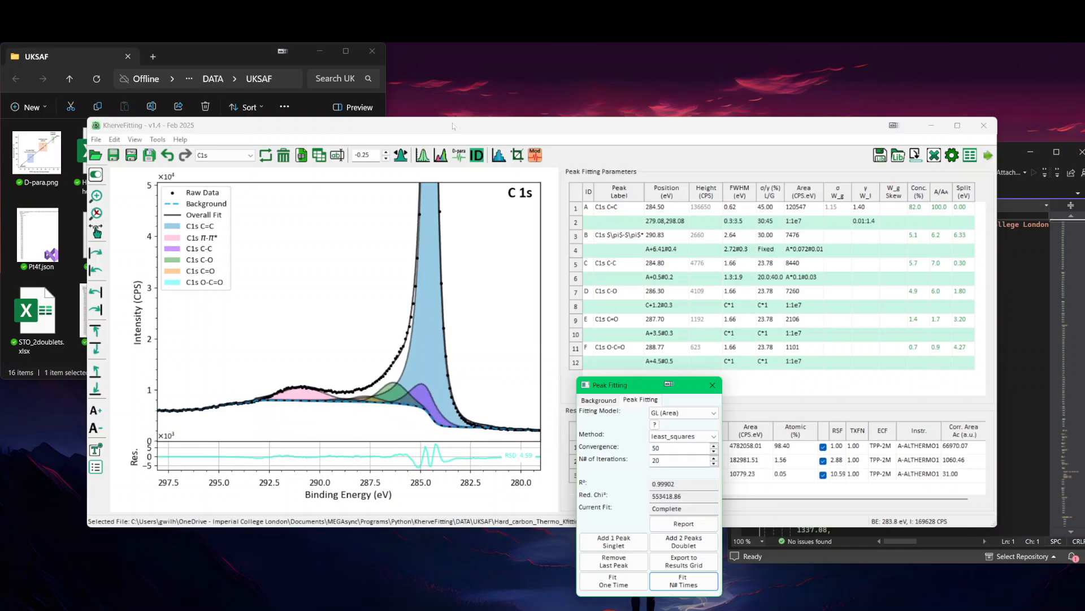
pyautogui.hotkey('ctrl', 'Up')
pyautogui.hotkey('ctrl', 'Up')
pyautogui.hotkey('ctrl', 'Up')
pyautogui.hotkey('ctrl', 'Up')
pyautogui.hotkey('ctrl', 'Up')
pyautogui.hotkey('ctrl', 'Up')
pyautogui.hotkey('ctrl', 'Up')
pyautogui.hotkey('ctrl', 'Up')
pyautogui.hotkey('ctrl', 'Up')
pyautogui.hotkey('ctrl', 'Up')
pyautogui.hotkey('ctrl', 'Up')
pyautogui.hotkey('ctrl', 'Up')
pyautogui.hotkey('ctrl', 'Up')
pyautogui.hotkey('ctrl', 'Up')
pyautogui.hotkey('ctrl', 'Up')
pyautogui.hotkey('ctrl', 'Up')
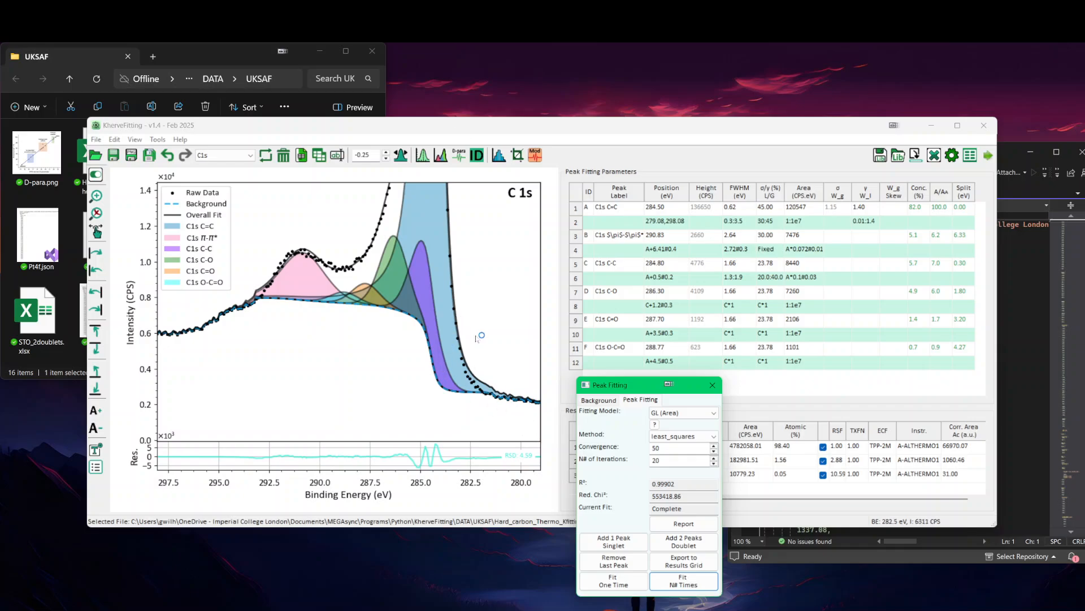
# Step: Recreate the multi-region Smart background for C 1s between about 293.9 and 279.6 eV and refit the peaks over 20 iterations
pyautogui.click(600, 402)
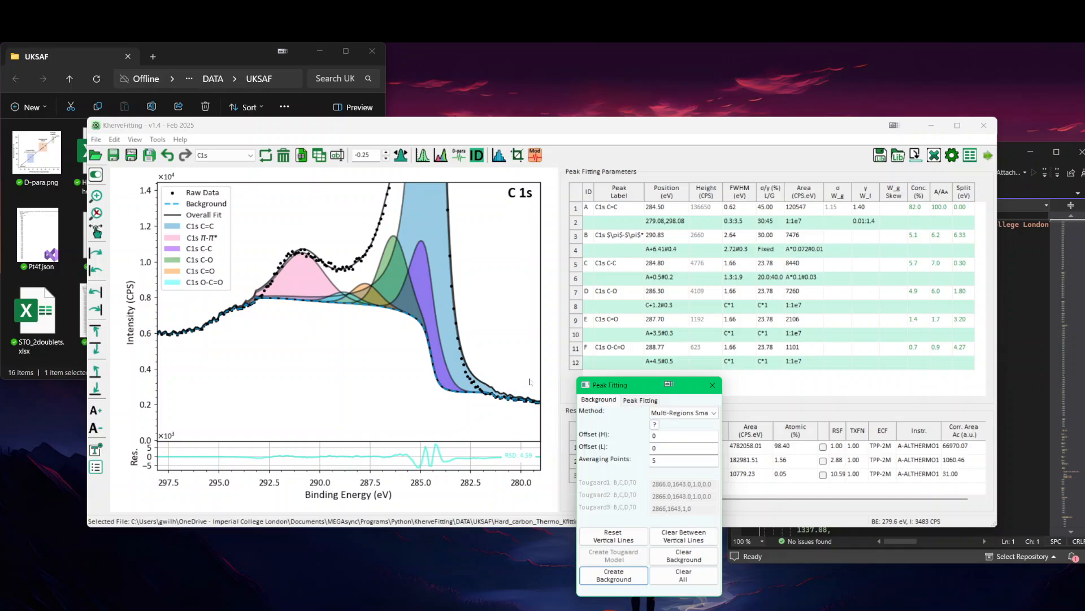
pyautogui.click(529, 382)
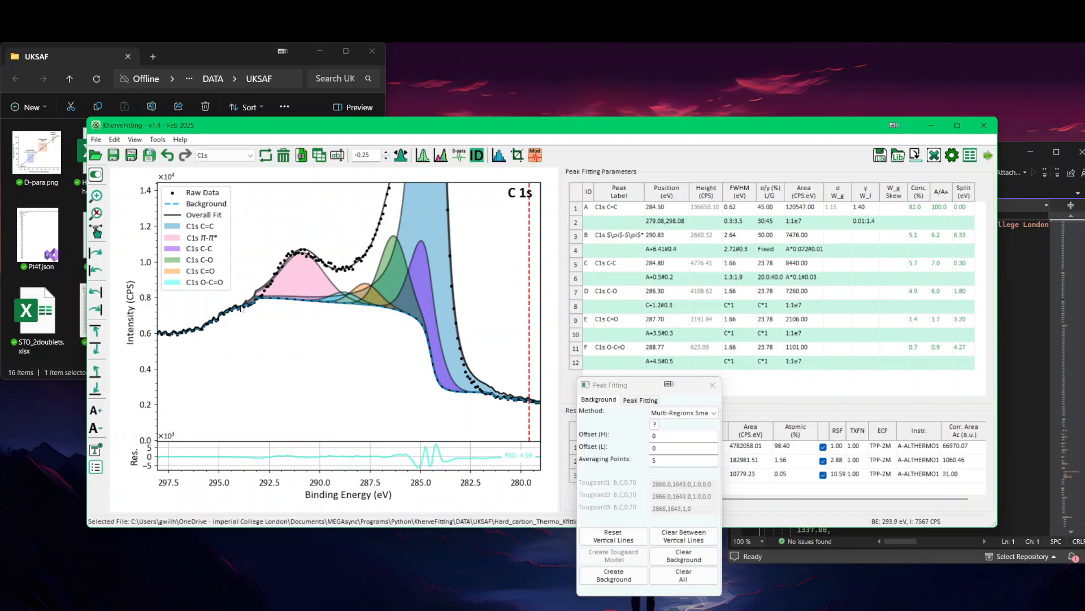
pyautogui.click(240, 314)
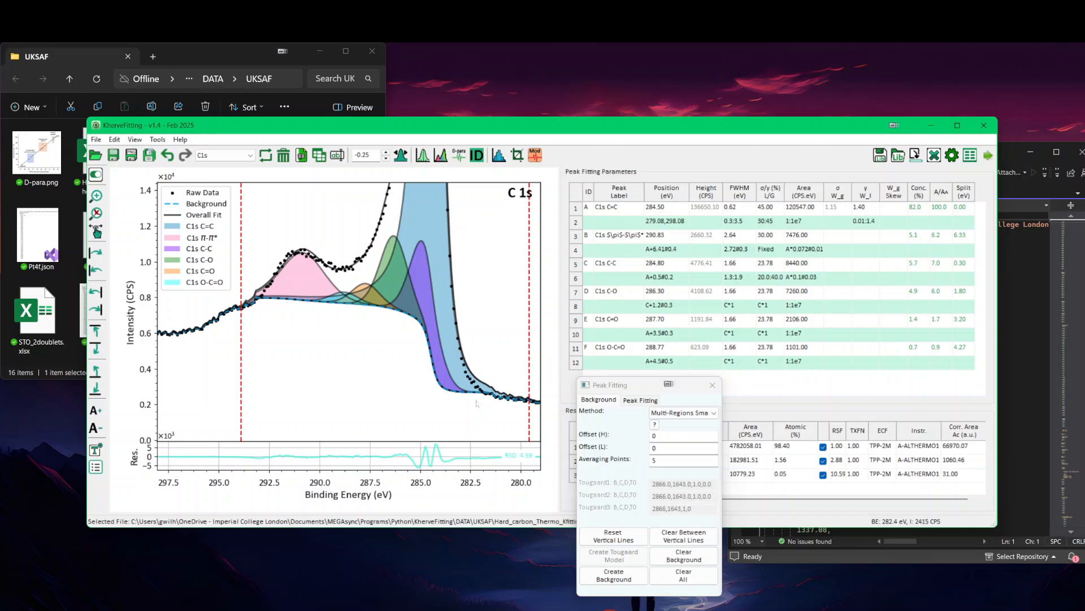
pyautogui.click(634, 583)
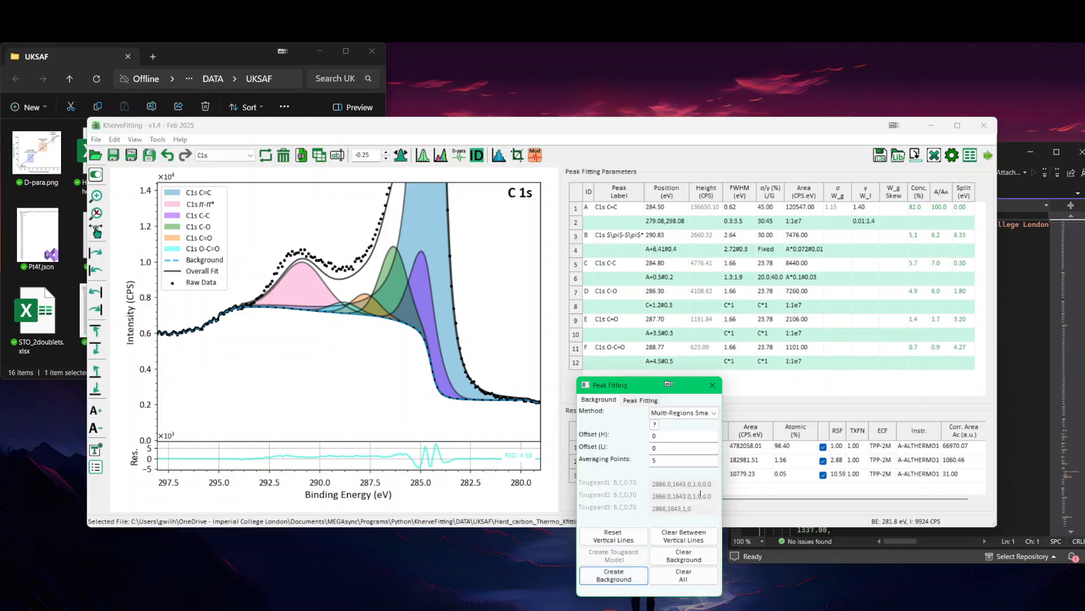
pyautogui.click(640, 399)
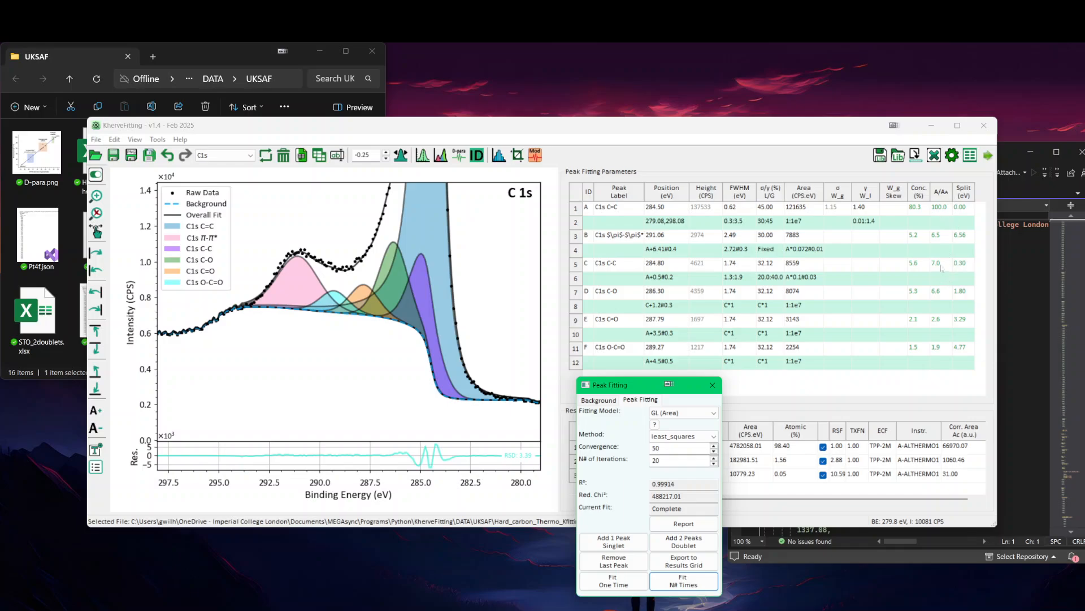
# Step: Set the area constraint of the C1s C-C peak to A*0.1#0.06 and refit the model over 20 iterations
pyautogui.click(816, 279)
pyautogui.click(817, 278)
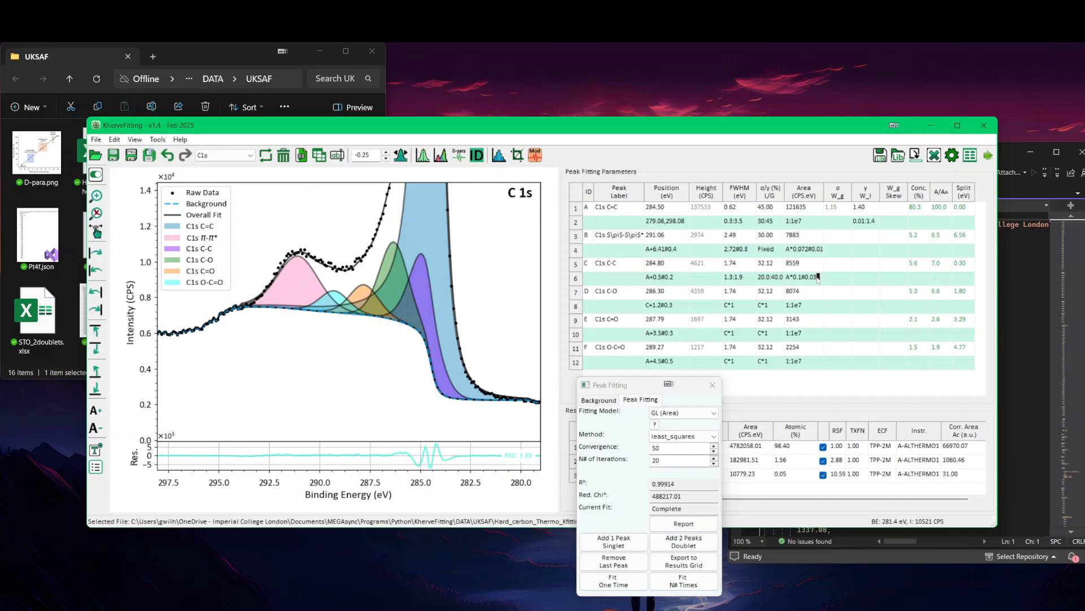
pyautogui.press('BackSpace')
pyautogui.write('6')
pyautogui.press('Return')
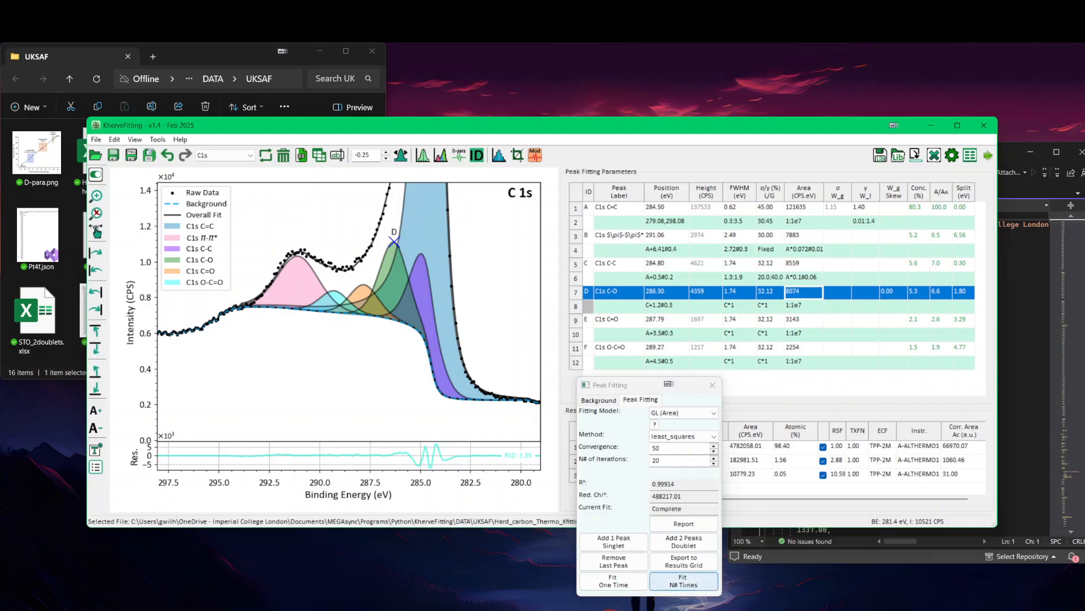
pyautogui.click(684, 581)
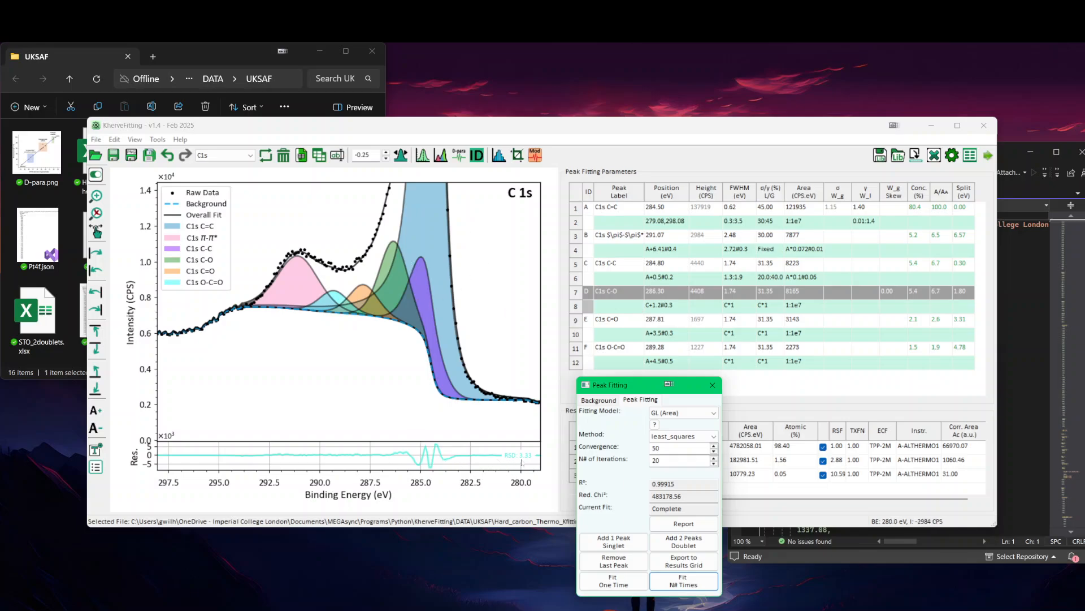
pyautogui.rightClick(493, 237)
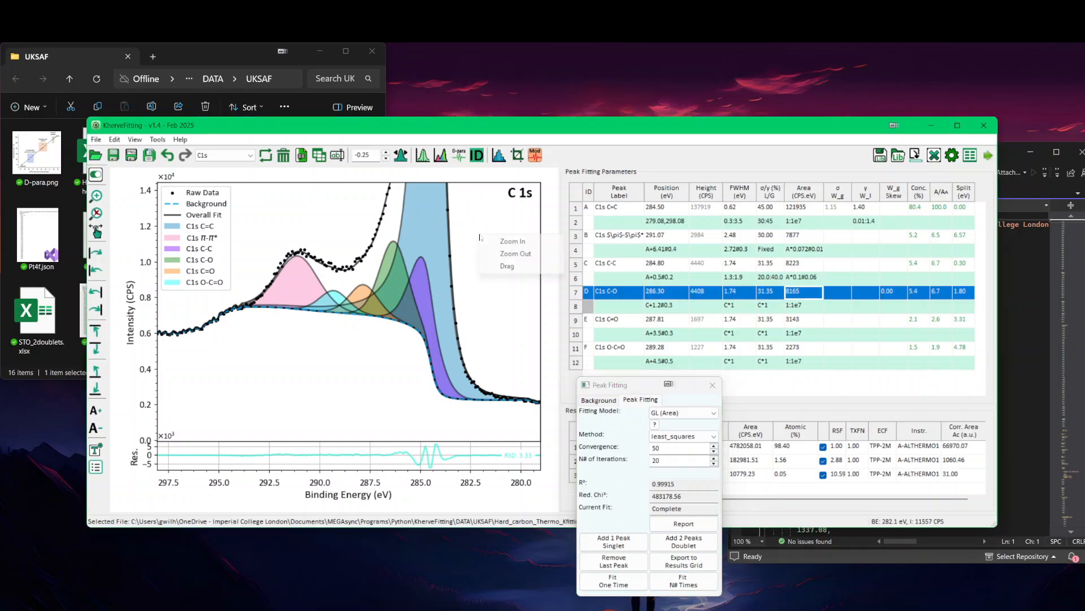
pyautogui.click(511, 252)
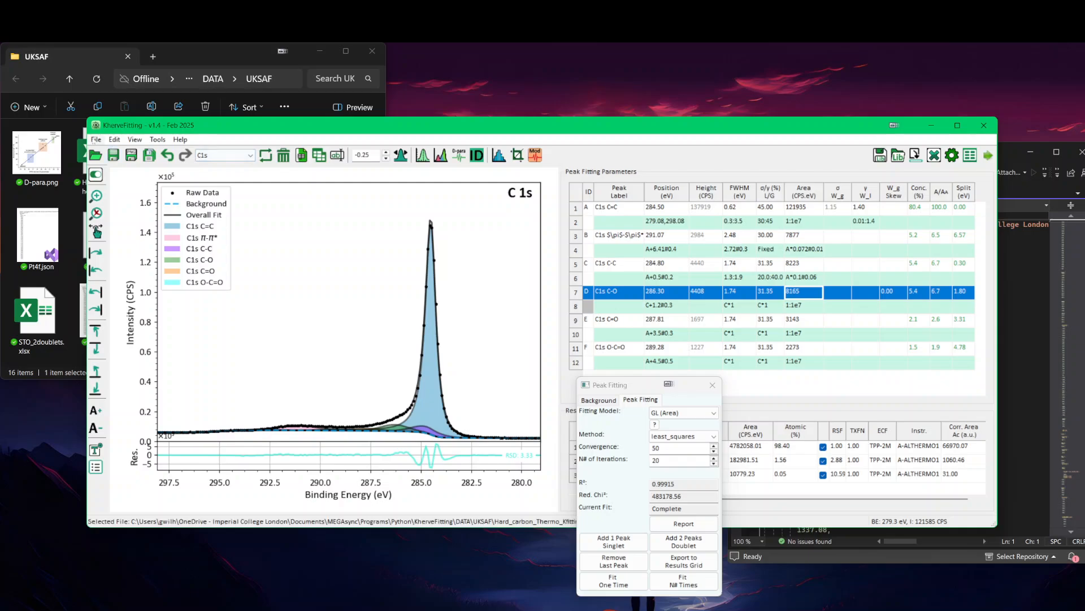
# Step: Open the recent file LaSrTiO3.xlsx and display its C1s core level between about 297 and 282 eV
pyautogui.click(96, 139)
pyautogui.moveTo(136, 195)
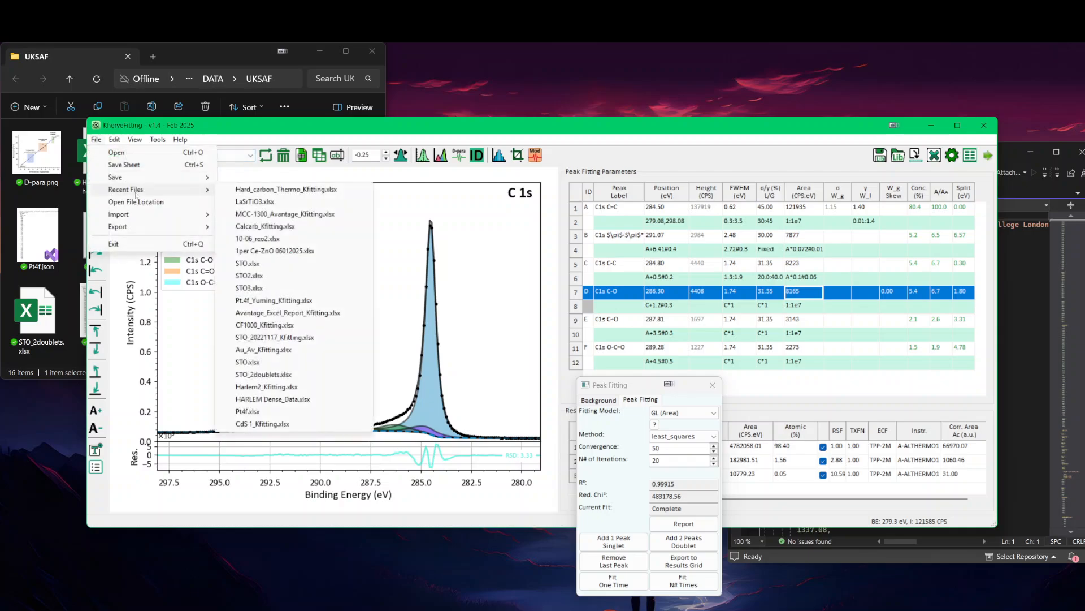
pyautogui.click(265, 202)
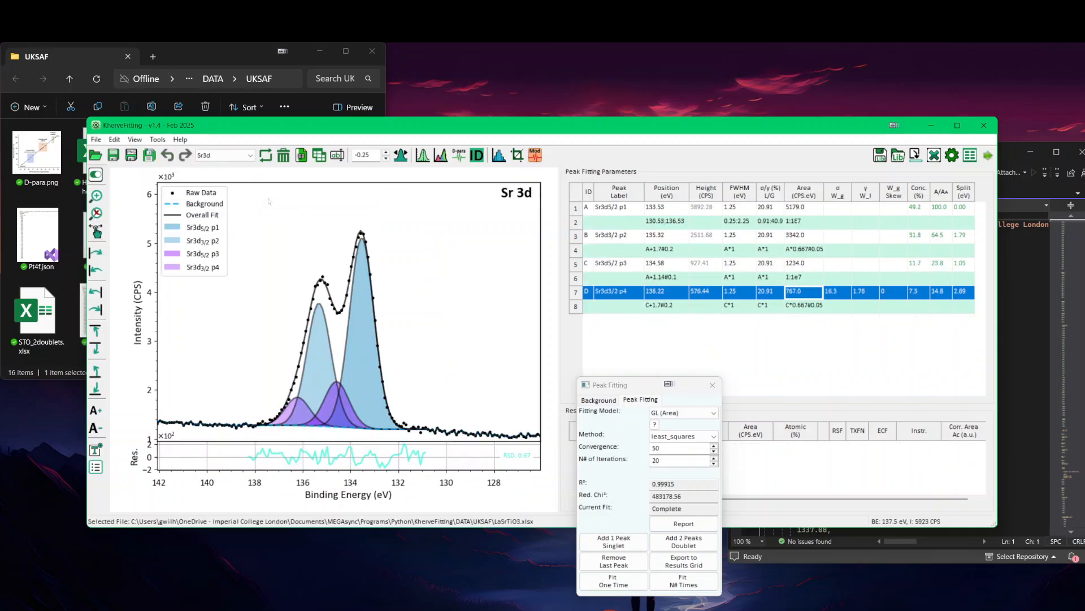
pyautogui.press('Down')
pyautogui.press('Down')
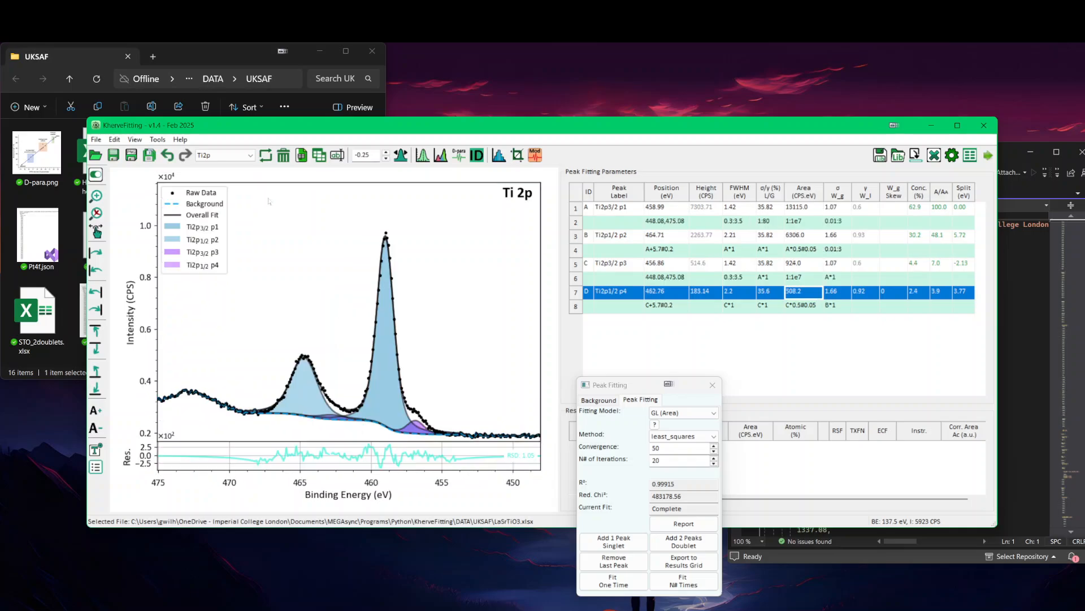
pyautogui.press('Down')
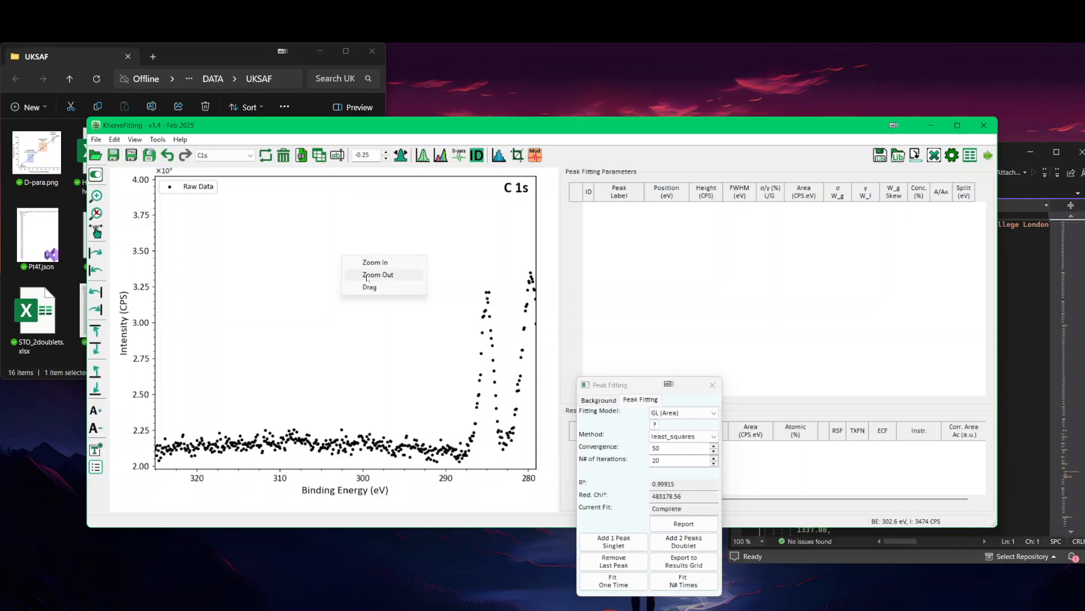
pyautogui.click(366, 262)
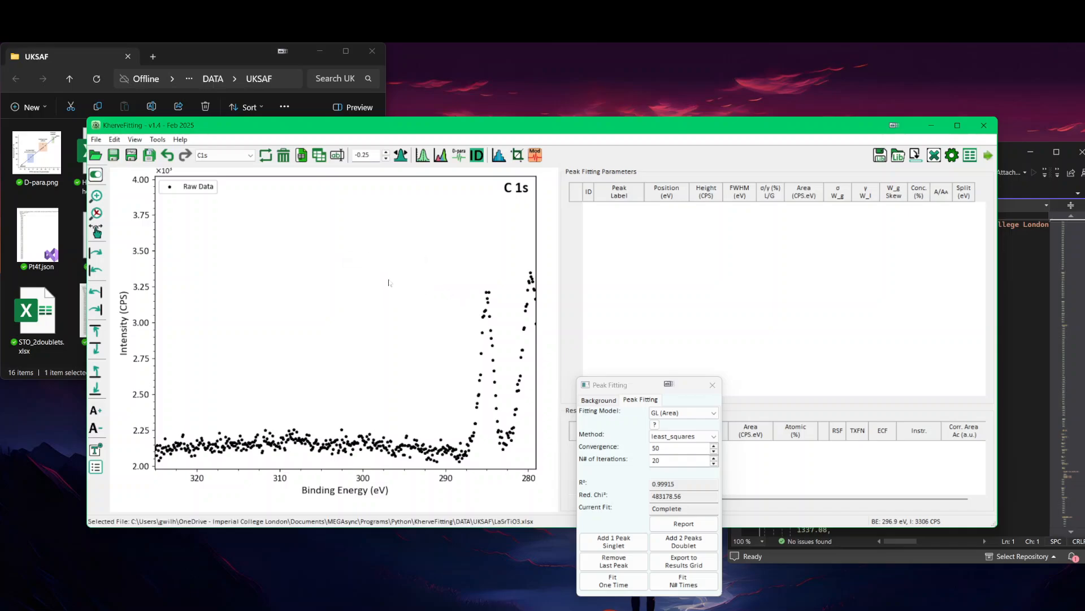
pyautogui.moveTo(388, 279); pyautogui.dragTo(510, 466)
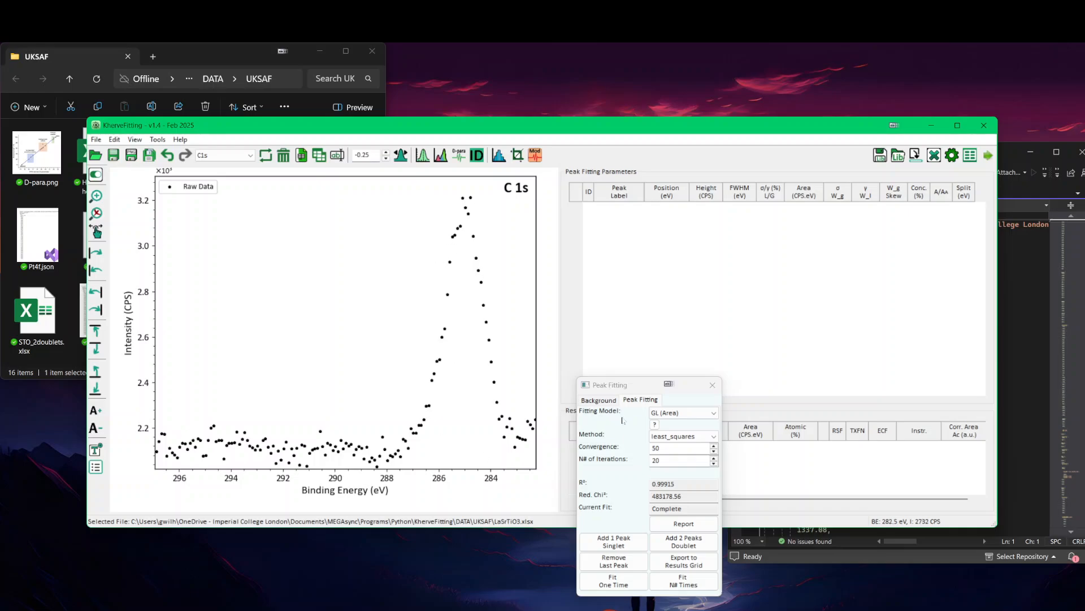
# Step: Try a multi-region Smart background for C 1s between about 291.7 and 282.8 eV, and clear it again
pyautogui.click(600, 400)
pyautogui.click(522, 415)
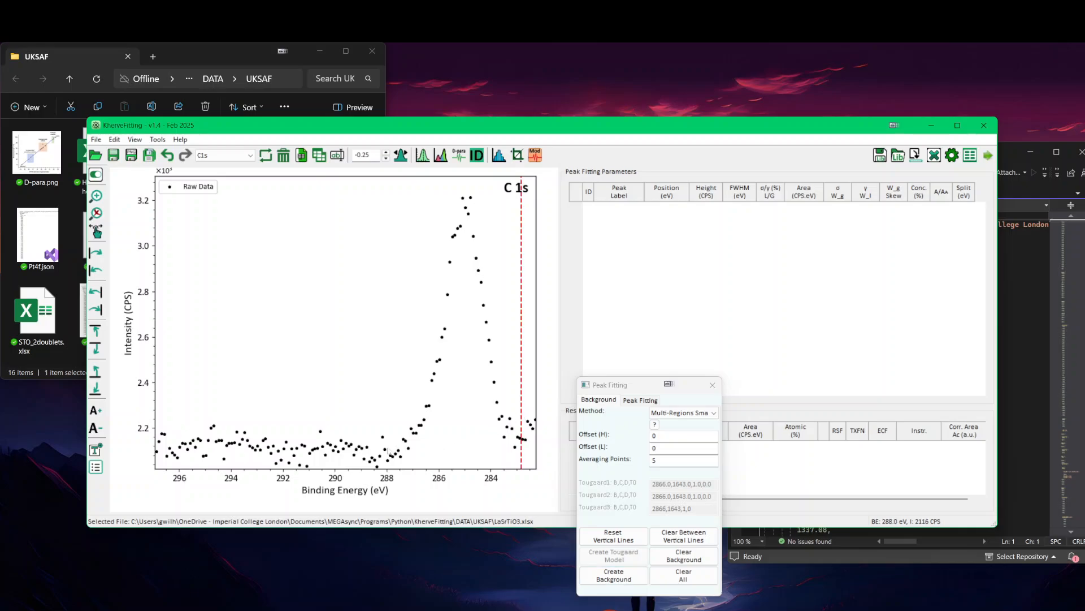
pyautogui.click(365, 437)
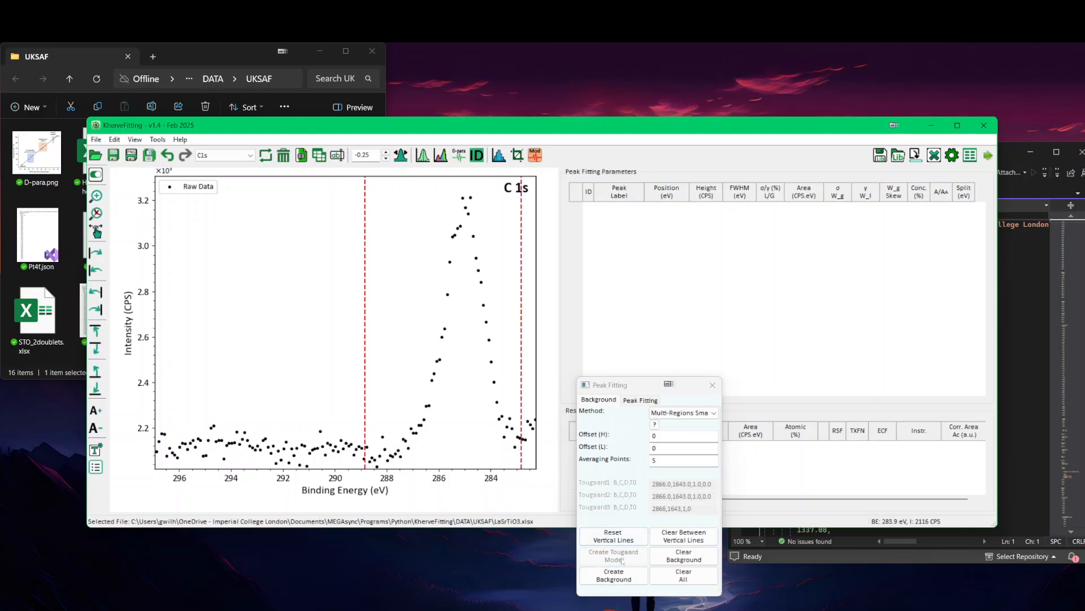
pyautogui.moveTo(366, 419); pyautogui.dragTo(294, 417)
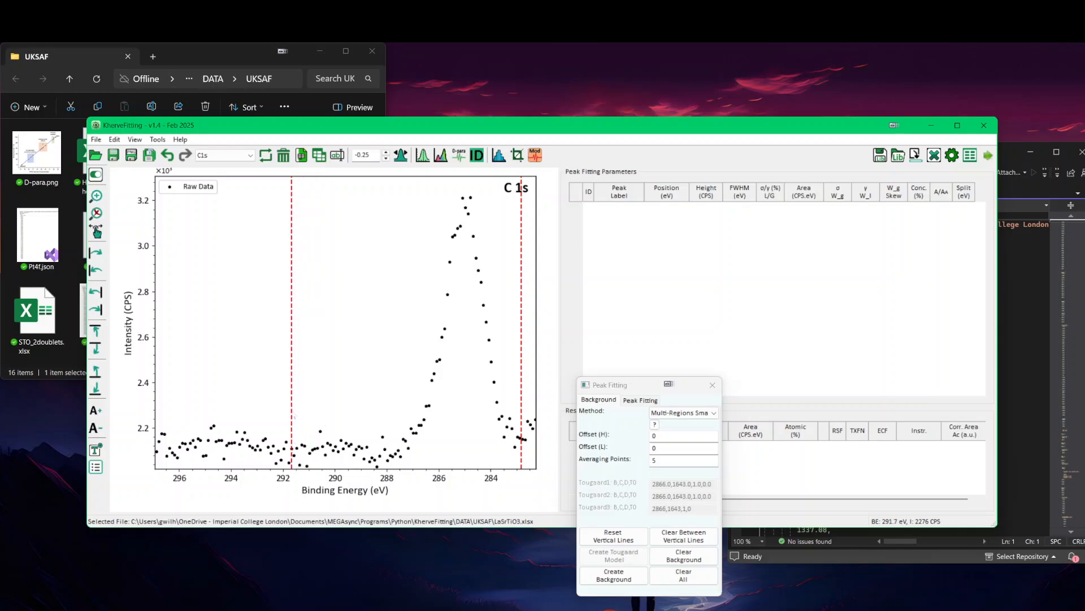
pyautogui.click(603, 574)
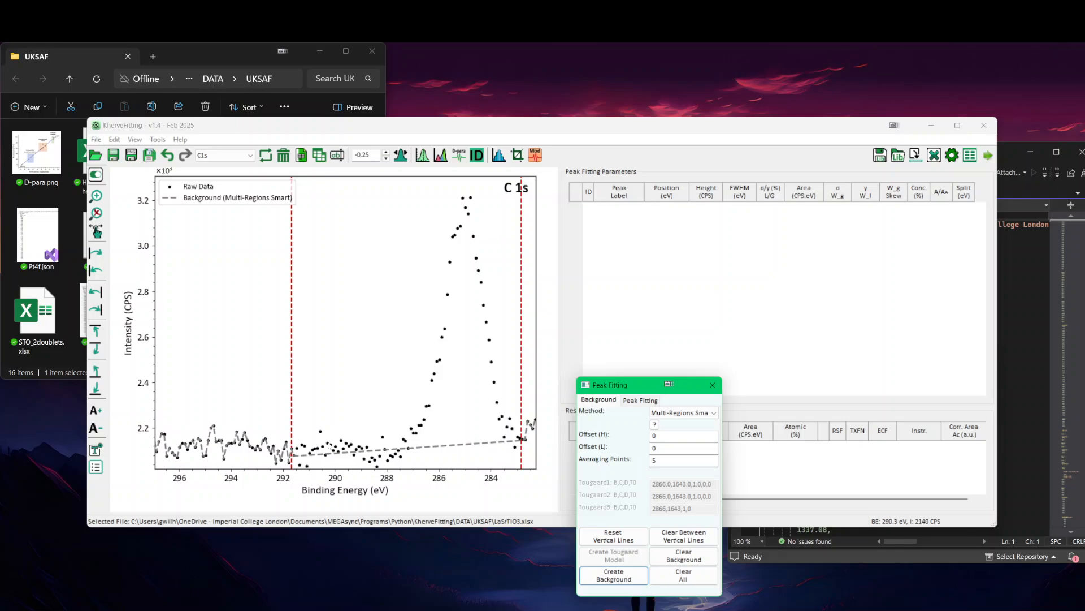
pyautogui.click(683, 575)
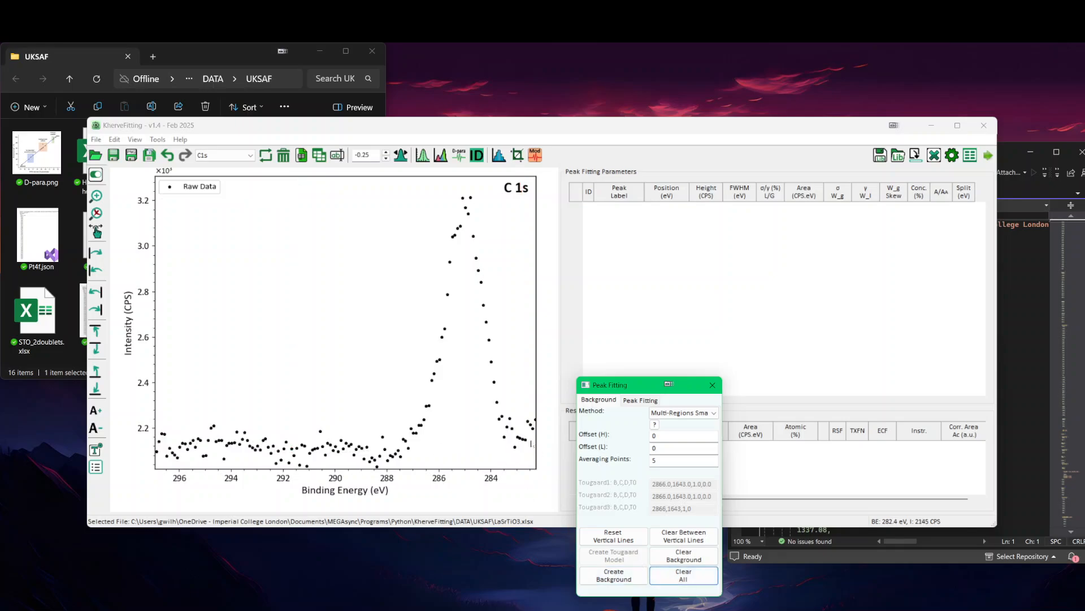
# Step: Create a multi-region Smart background for C 1s between about 288.3 and 283.1 eV, lowering its ends by offsets H -27.5 and L -96.8
pyautogui.click(516, 455)
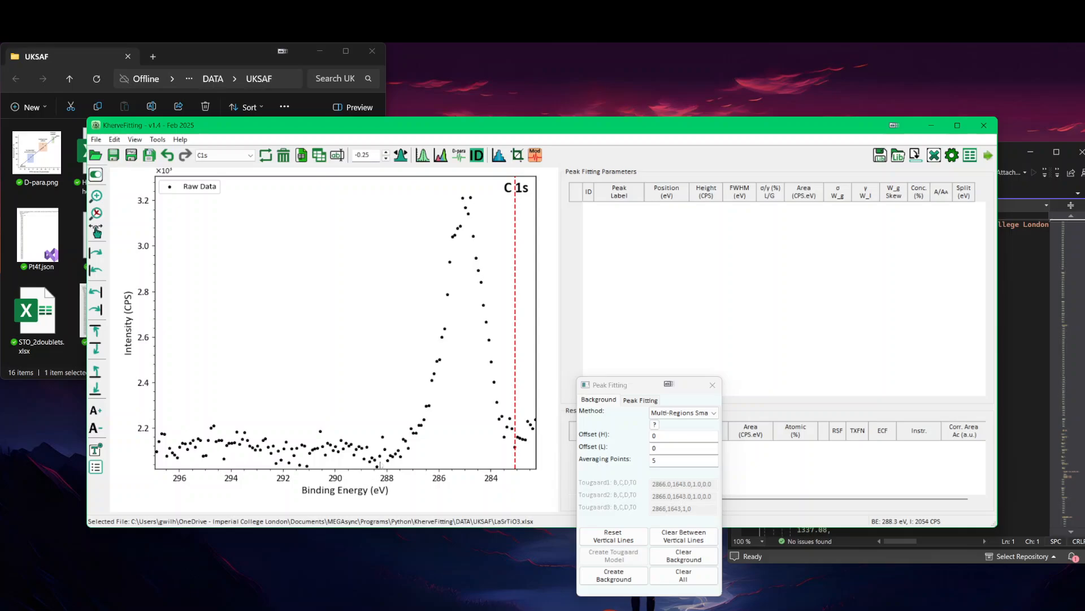
pyautogui.click(379, 453)
pyautogui.click(614, 575)
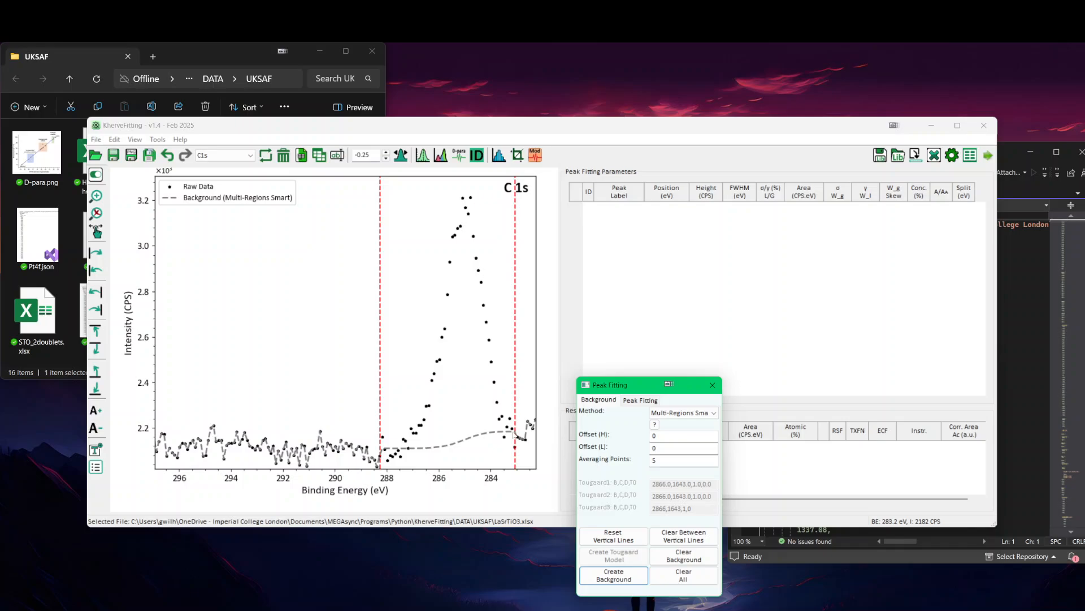
pyautogui.click(513, 438)
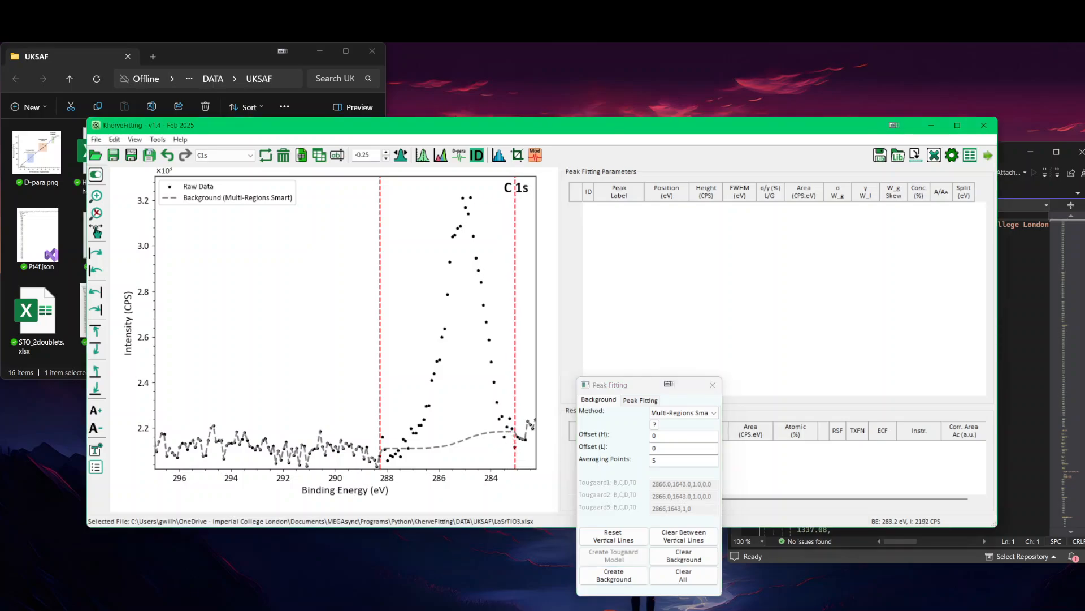
pyautogui.moveTo(513, 432); pyautogui.dragTo(520, 472)
pyautogui.moveTo(386, 449); pyautogui.dragTo(385, 458)
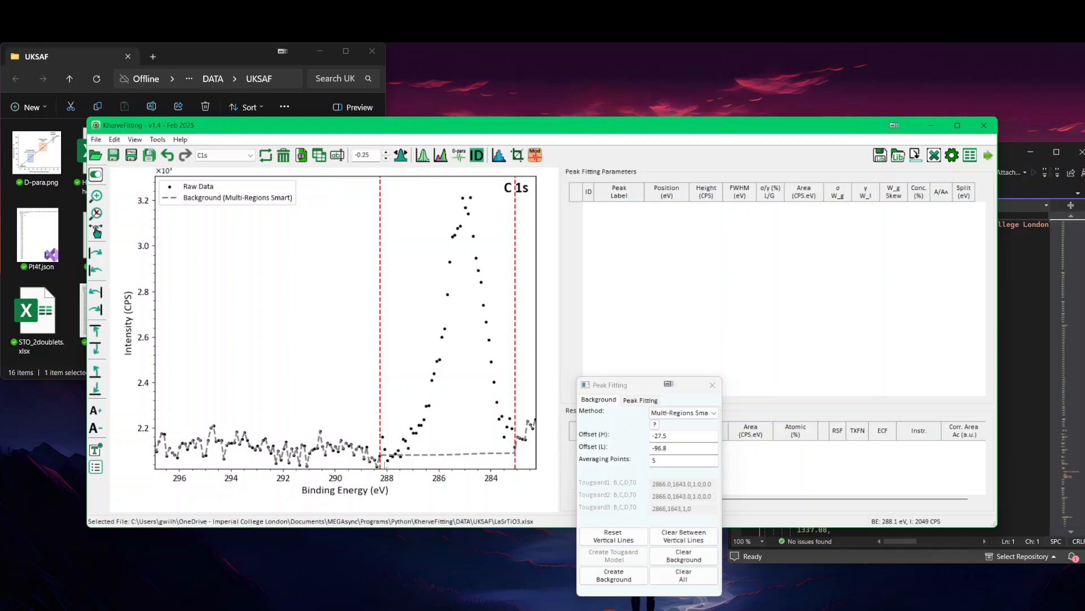
# Step: Load the peak model C1s_C-C_3peaks_Voigt_GK_2412.json from the Peaks Library and fit it over 20 iterations
pyautogui.click(641, 400)
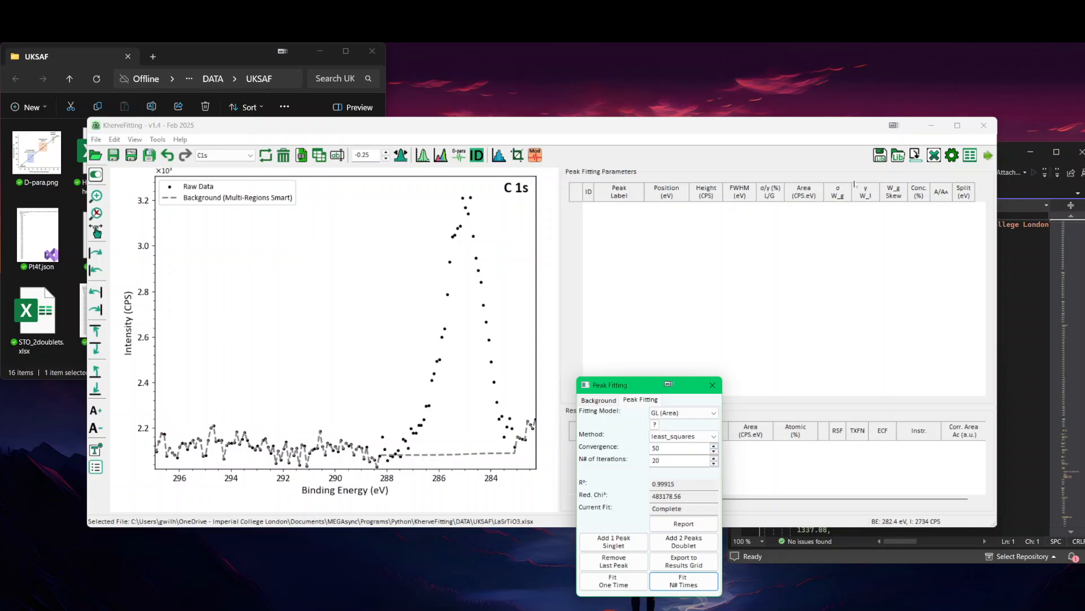
pyautogui.click(897, 155)
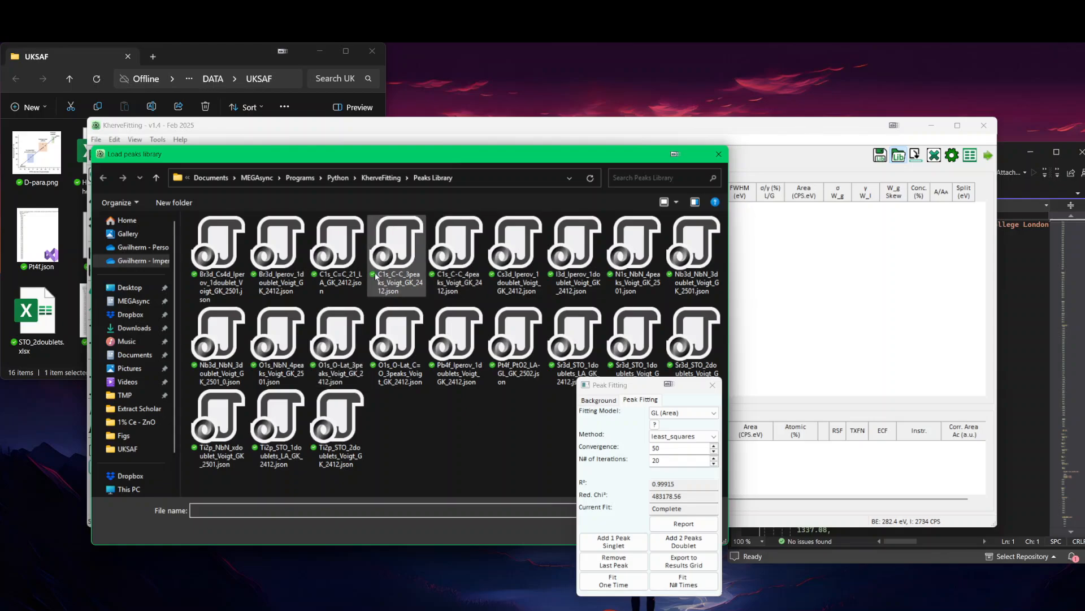
pyautogui.moveTo(408, 158); pyautogui.dragTo(359, 281)
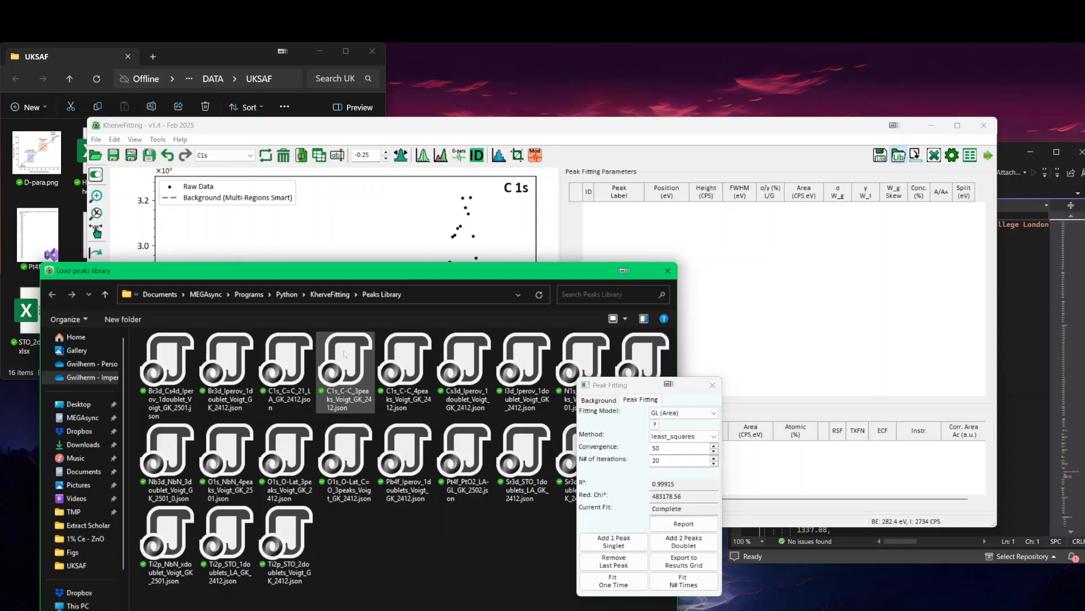
pyautogui.doubleClick(349, 400)
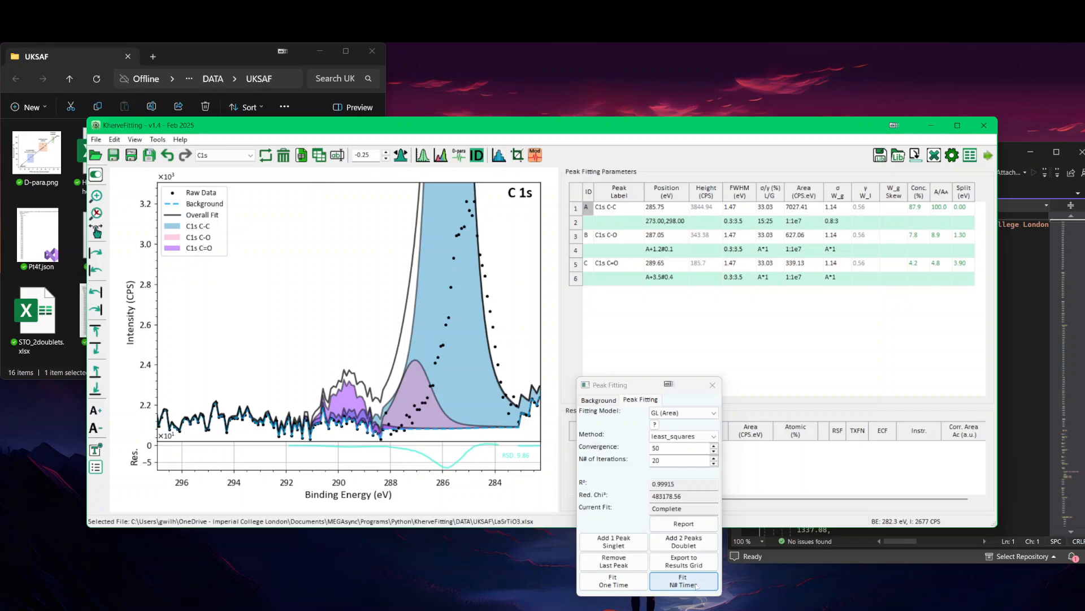
pyautogui.click(696, 584)
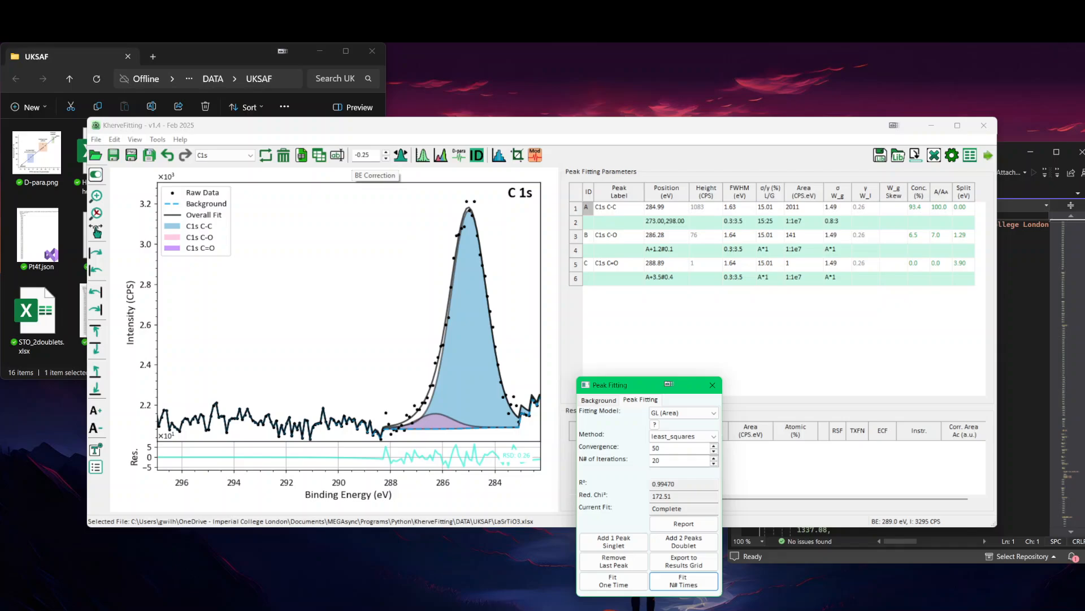
# Step: Set the binding energy correction of the LaSrTiO3 data to 0 eV
pyautogui.moveTo(372, 155); pyautogui.dragTo(337, 155)
pyautogui.write('0')
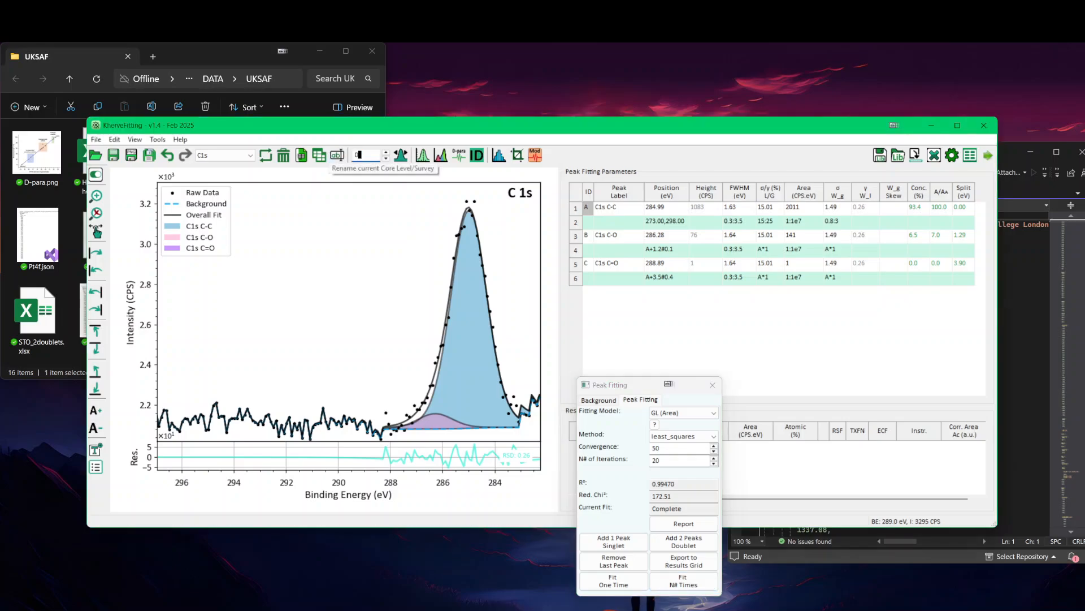
pyautogui.press('Return')
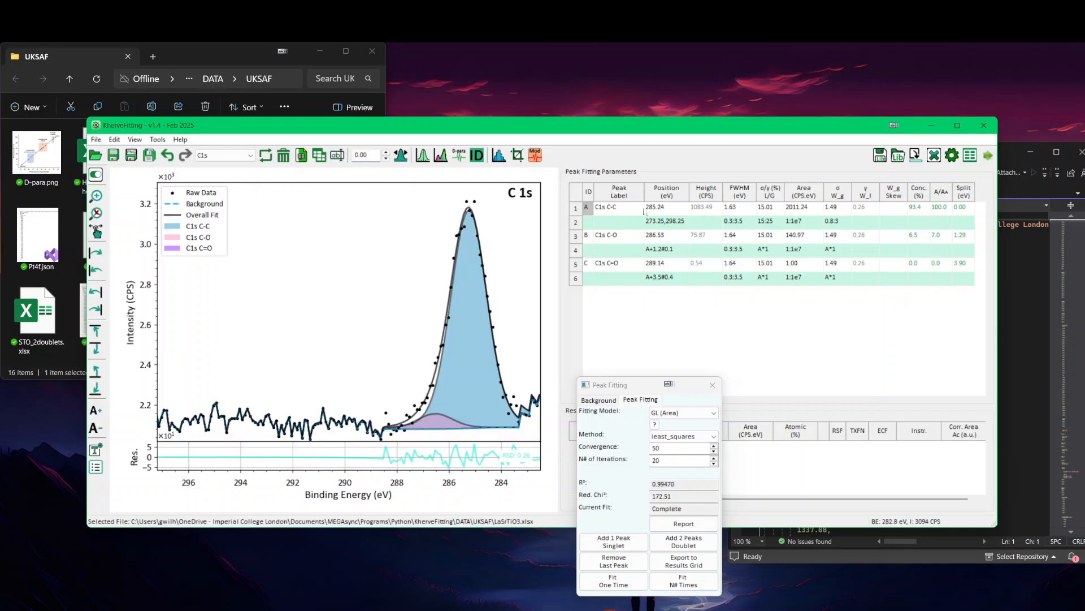
# Step: Set the instrument preferences' reference peak to C1s C-C and the reference binding energy to 284.8 eV, and save them
pyautogui.click(115, 139)
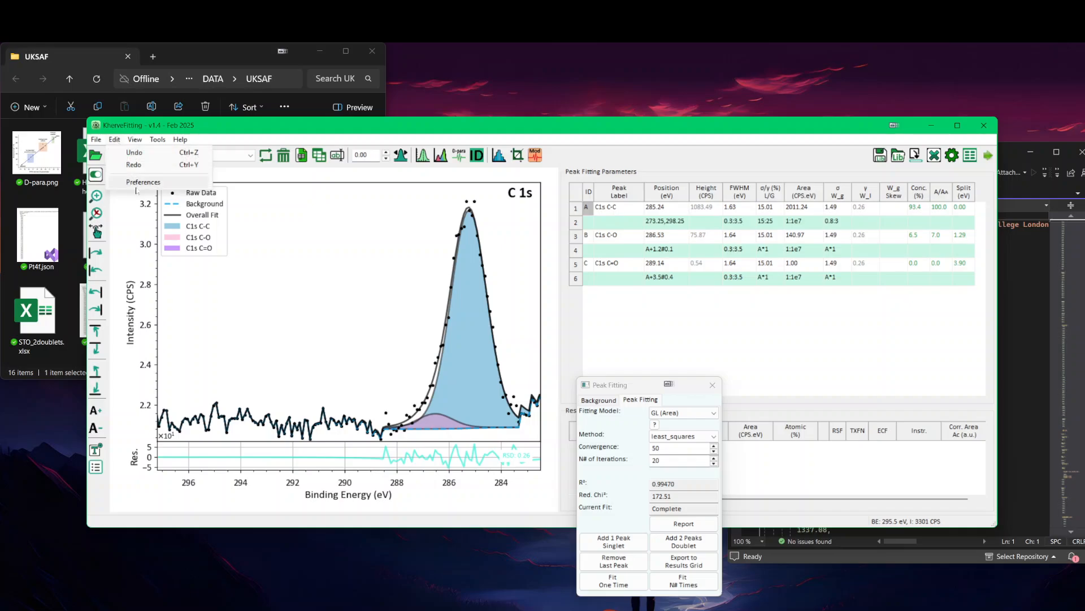
pyautogui.click(139, 183)
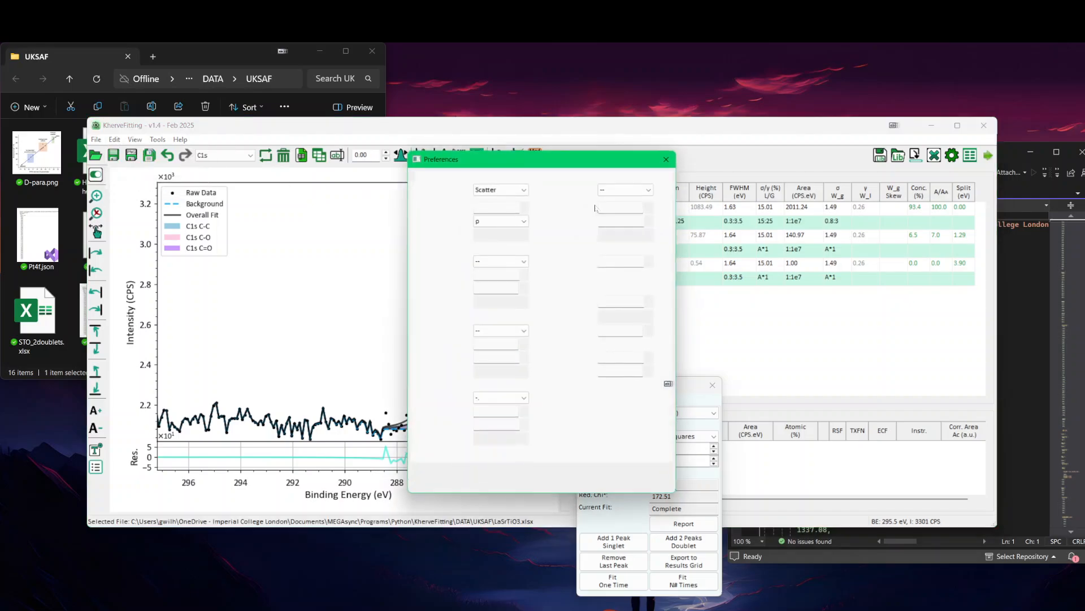
pyautogui.click(588, 177)
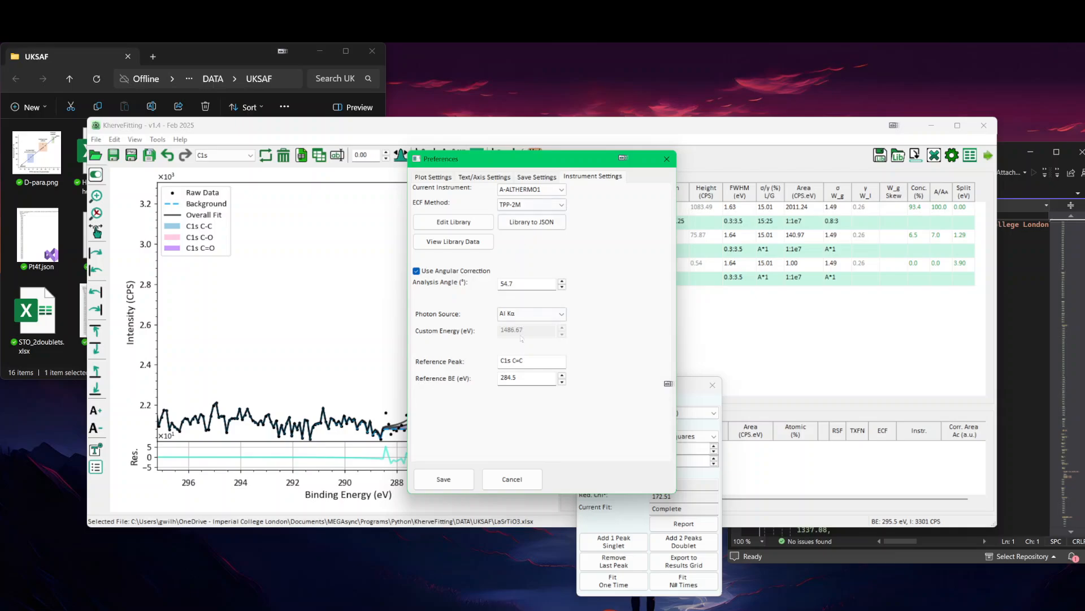
pyautogui.click(534, 357)
pyautogui.press('Left')
pyautogui.press('BackSpace')
pyautogui.write('-')
pyautogui.click(525, 378)
pyautogui.press('BackSpace')
pyautogui.write('8')
pyautogui.click(455, 479)
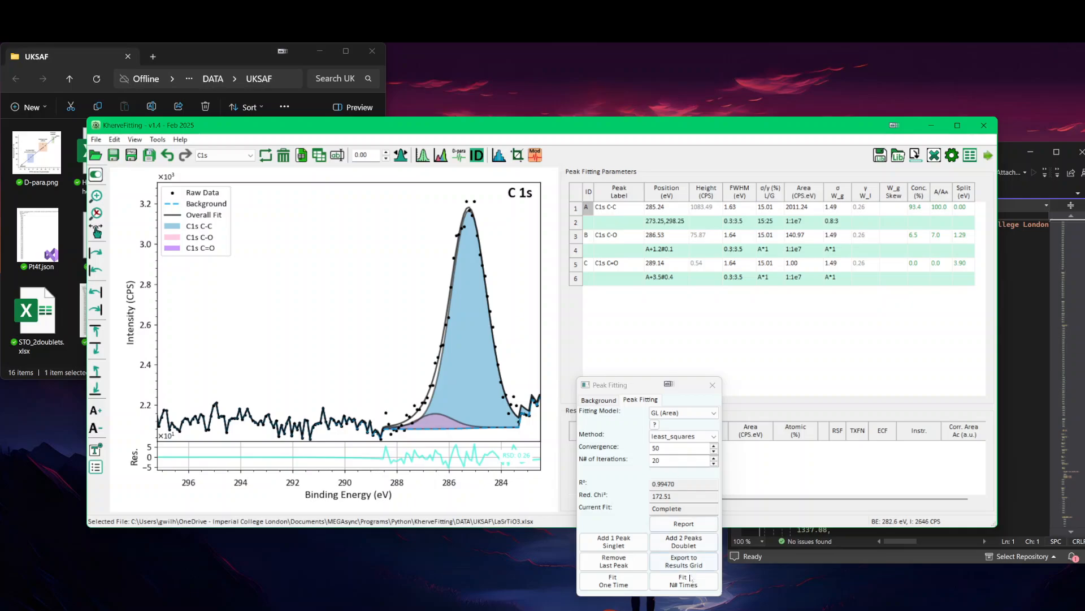
# Step: Refit the C 1s peaks over 20 iterations, apply the automatic binding energy correction, and close the peak fitting window
pyautogui.click(684, 580)
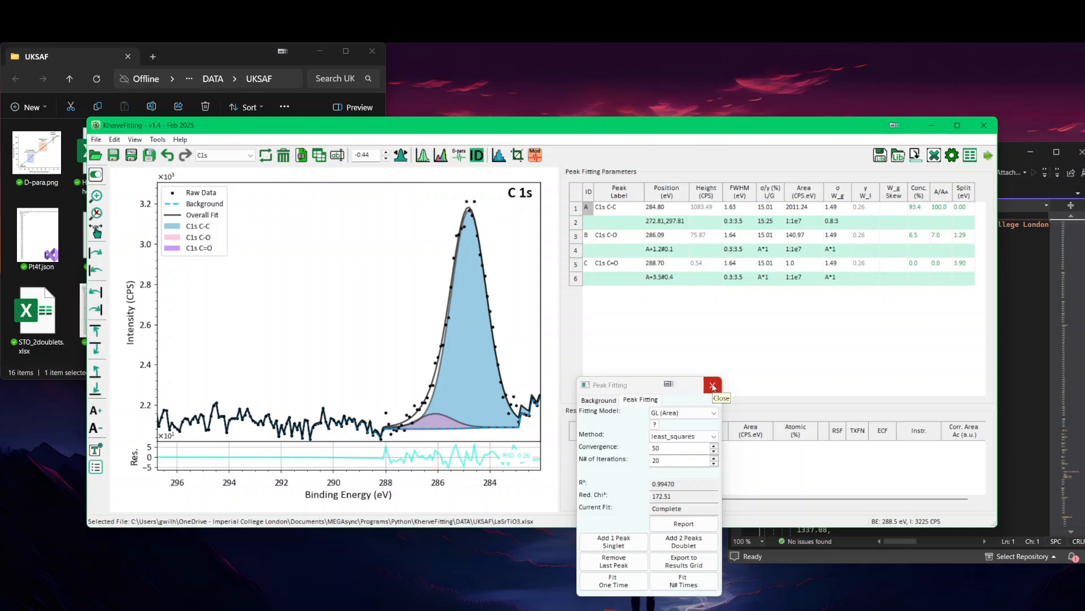
pyautogui.click(713, 387)
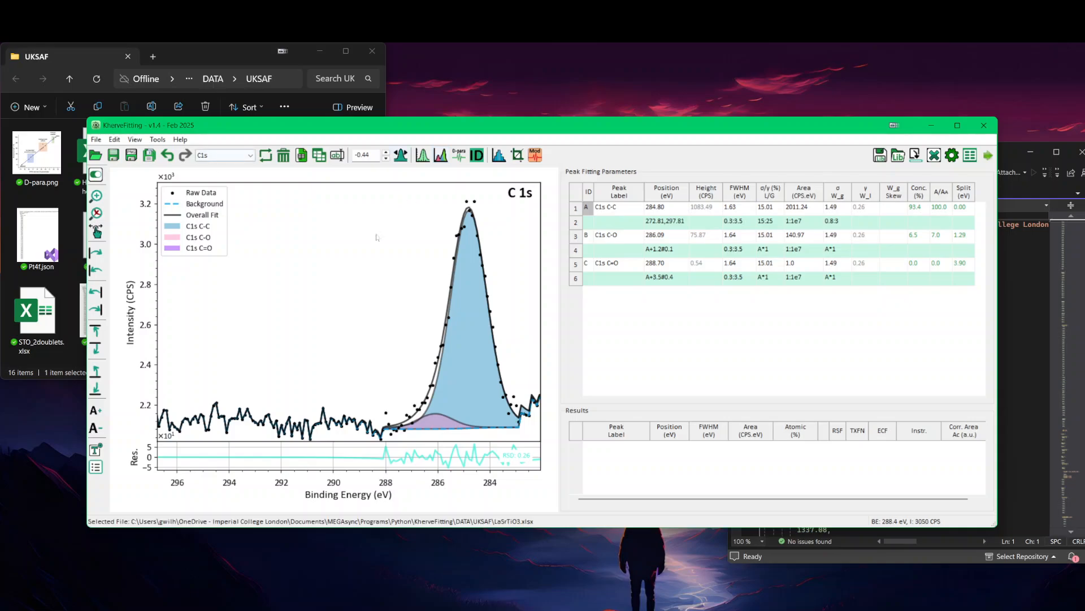
# Step: Open the raw data workbook Hard_carbon_Thermo.xlsx from the UKSAF folder in Excel, and close it again
pyautogui.click(199, 58)
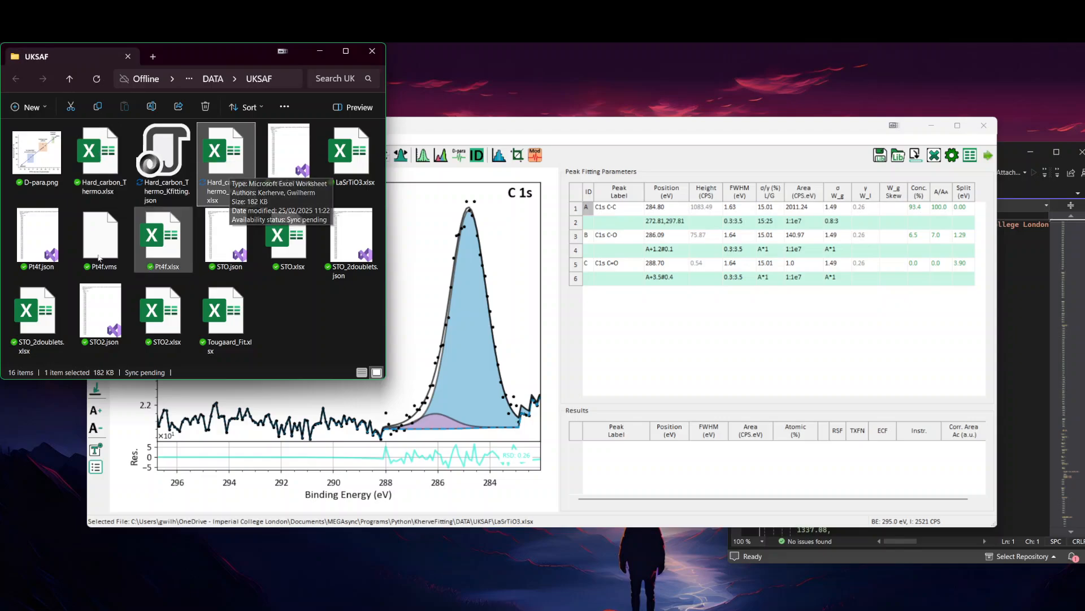
pyautogui.click(97, 168)
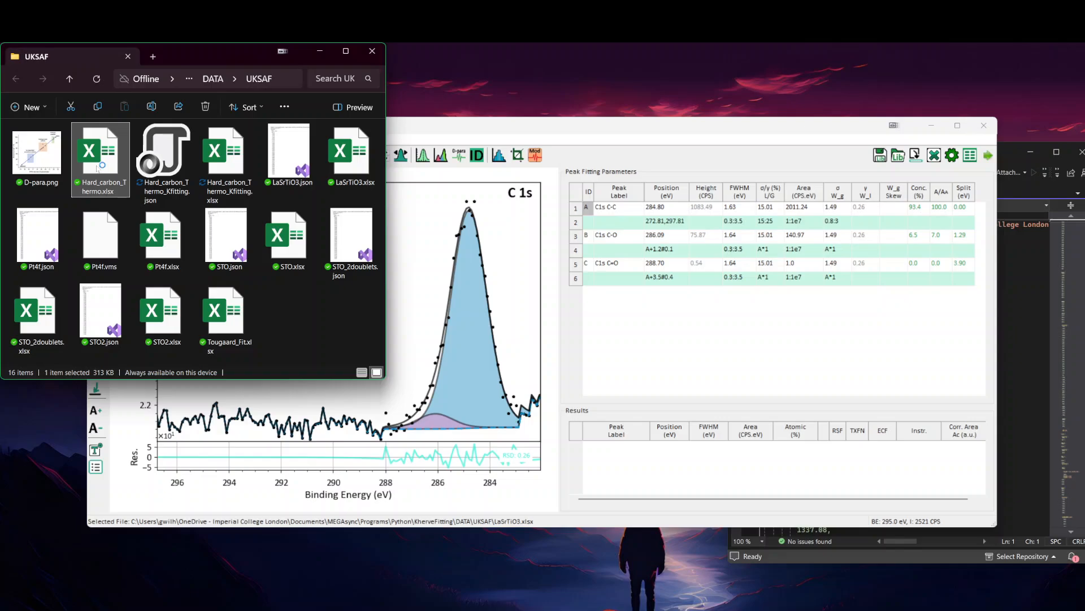
pyautogui.doubleClick(97, 169)
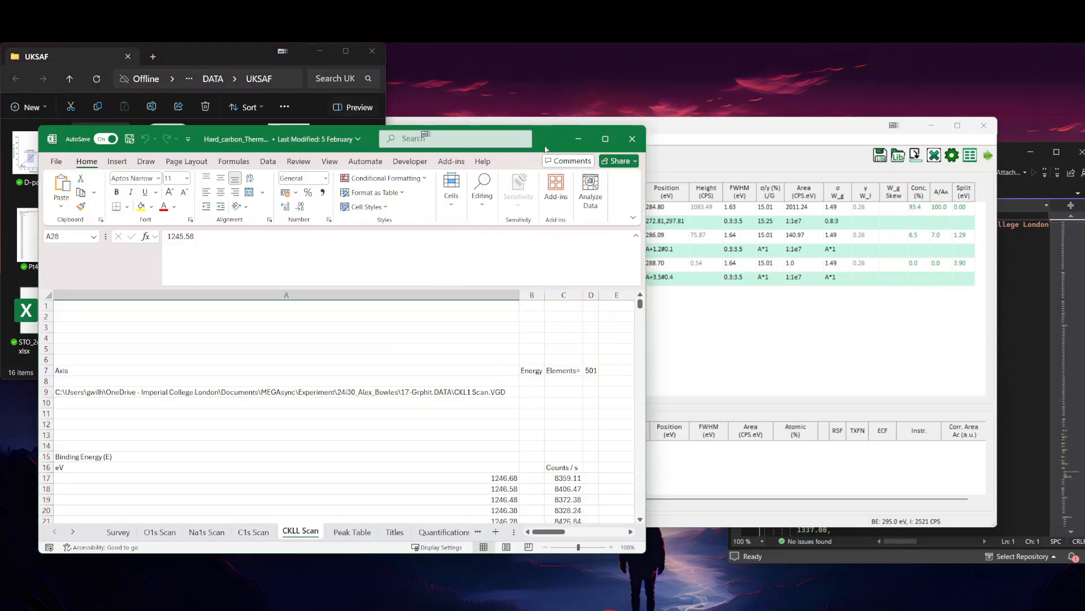
pyautogui.click(629, 138)
# Step: Open Hard_carbon_Thermo_Kfitting.xlsx, examine the C1s sheet's data columns, embedded fit plot and peak parameter table, and close the workbook
pyautogui.click(226, 159)
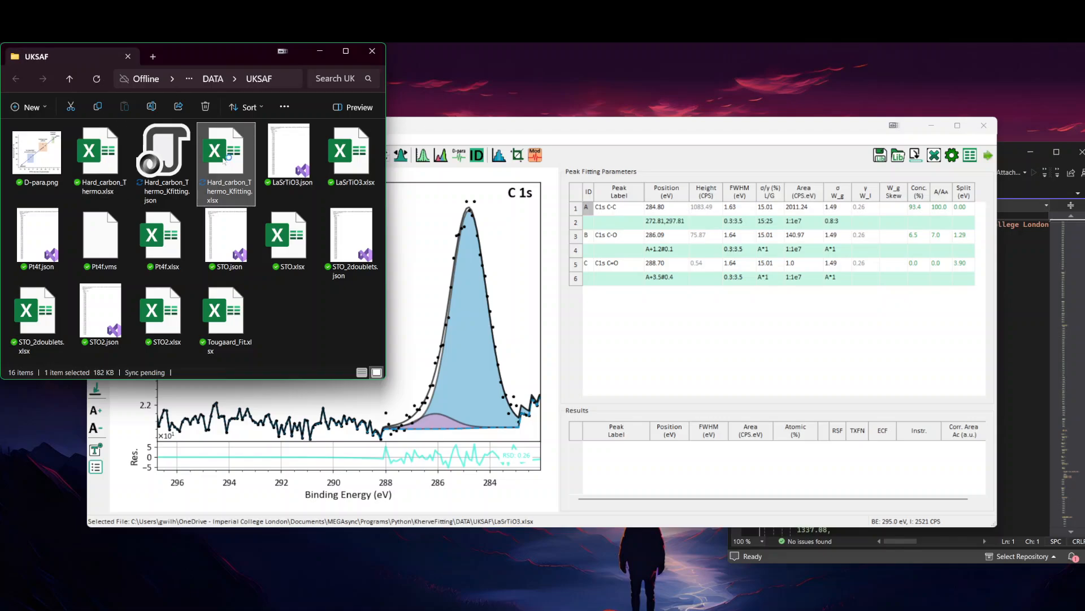
pyautogui.doubleClick(225, 161)
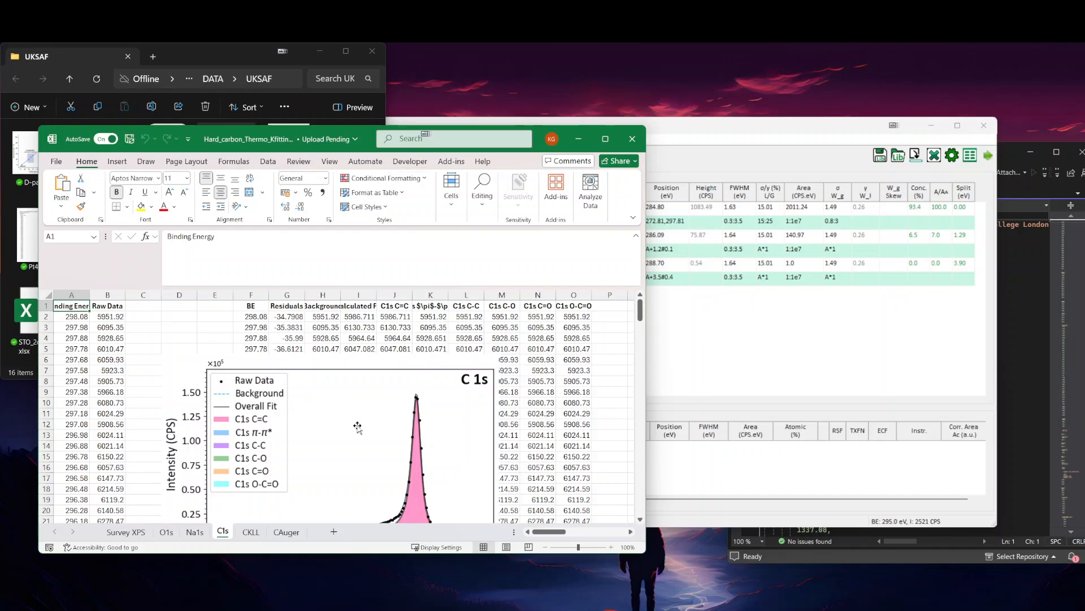
pyautogui.scroll(-1, 357, 426)
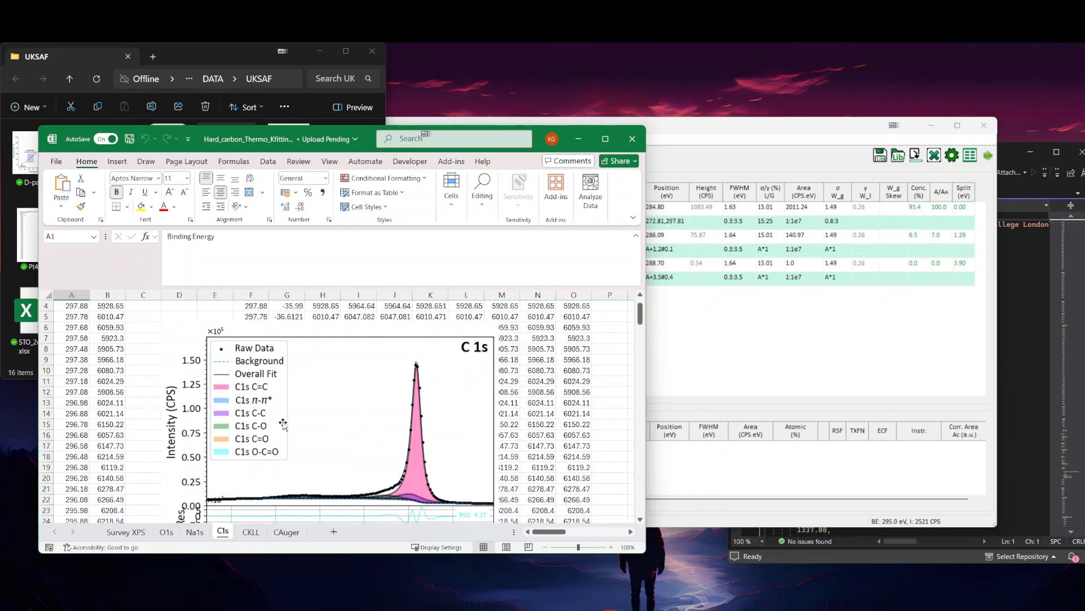
pyautogui.scroll(-1, 277, 435)
pyautogui.scroll(2, 322, 425)
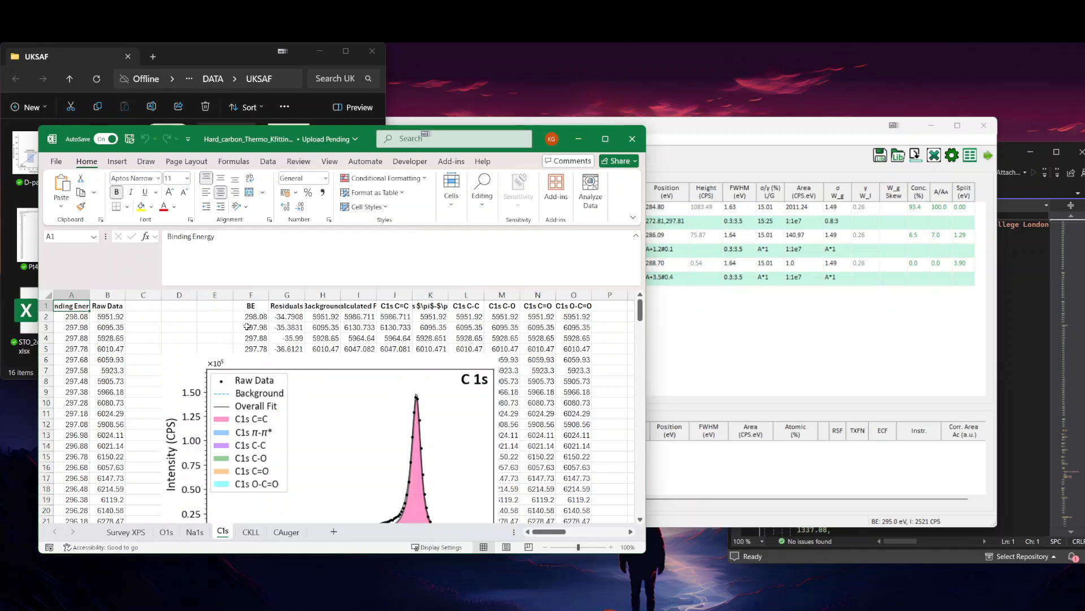
pyautogui.moveTo(550, 531); pyautogui.dragTo(595, 532)
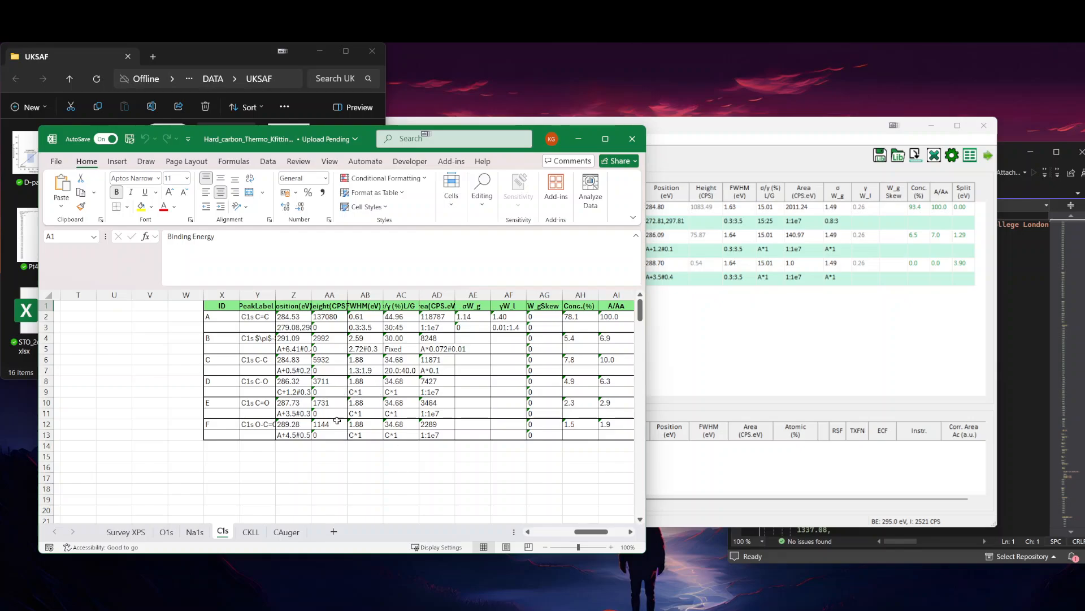
pyautogui.click(632, 139)
pyautogui.click(294, 320)
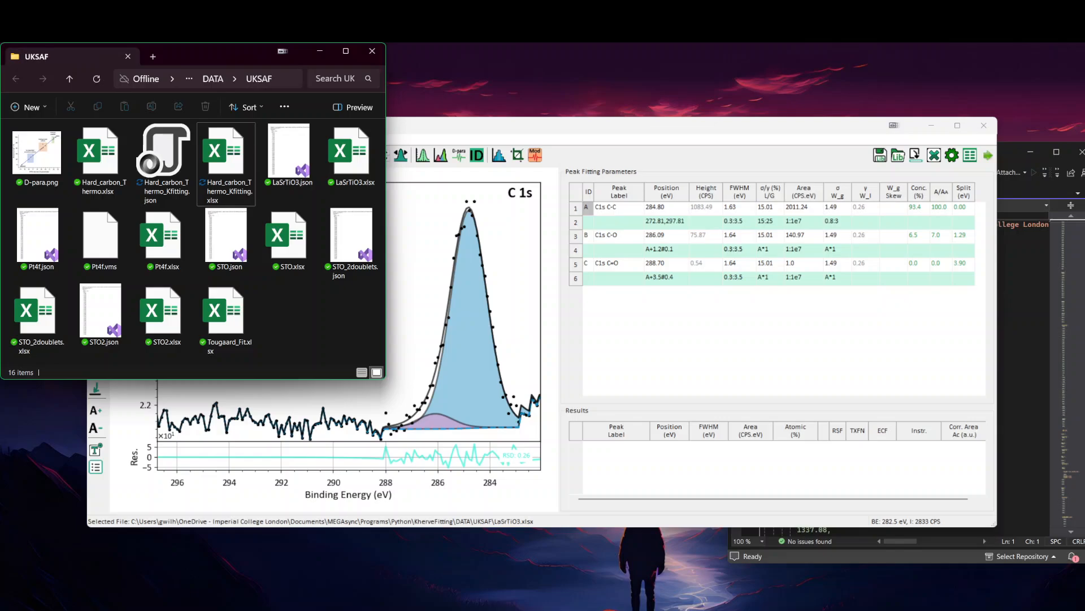
# Step: Switch to Visual Studio with Hard_carbon_Thermo_Kfitting.json and collapse the Survey XPS arrays B.E., Raw Data, Bkg X and Bkg Y
pyautogui.click(1010, 153)
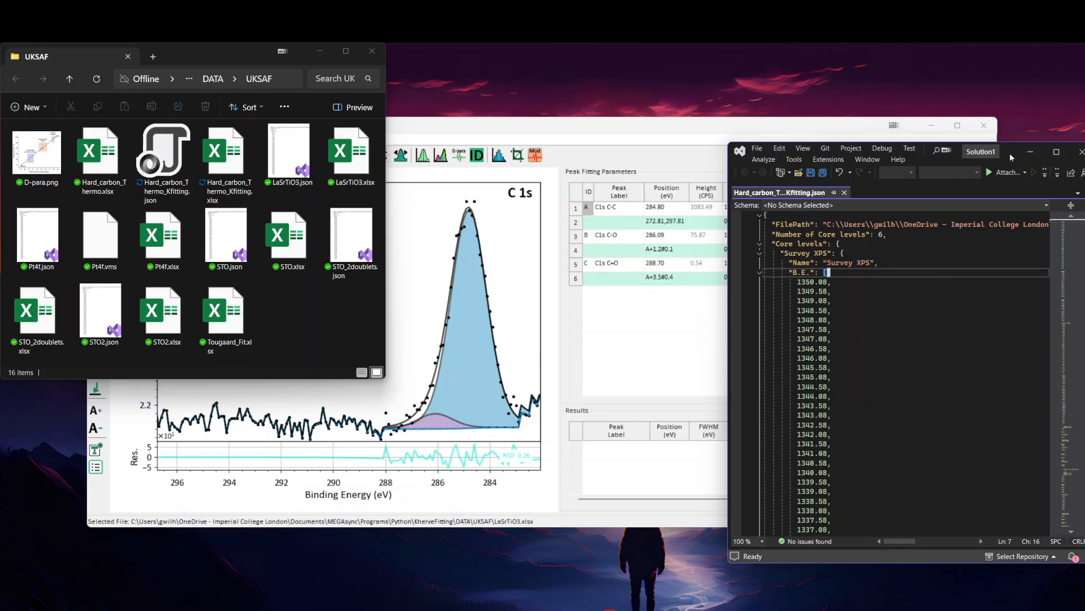
pyautogui.moveTo(1010, 154); pyautogui.dragTo(710, 119)
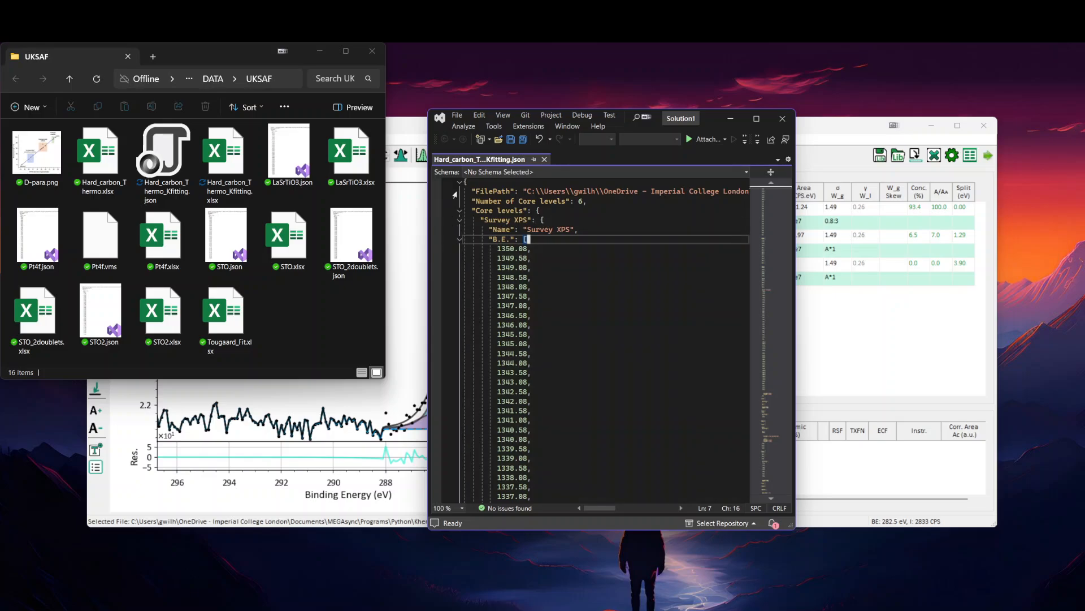
pyautogui.click(457, 242)
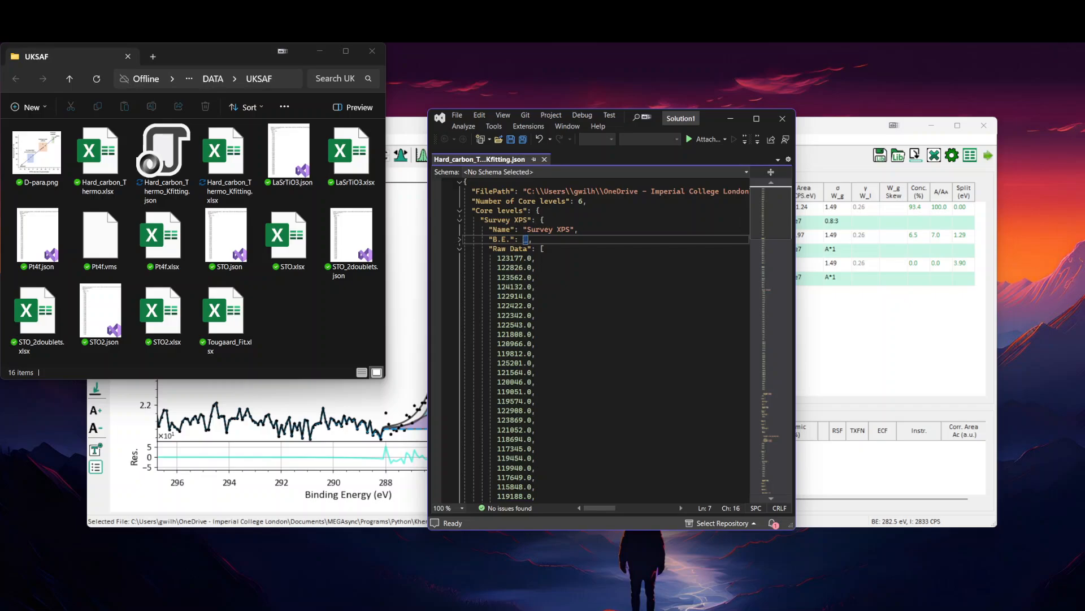
pyautogui.click(458, 241)
pyautogui.click(458, 240)
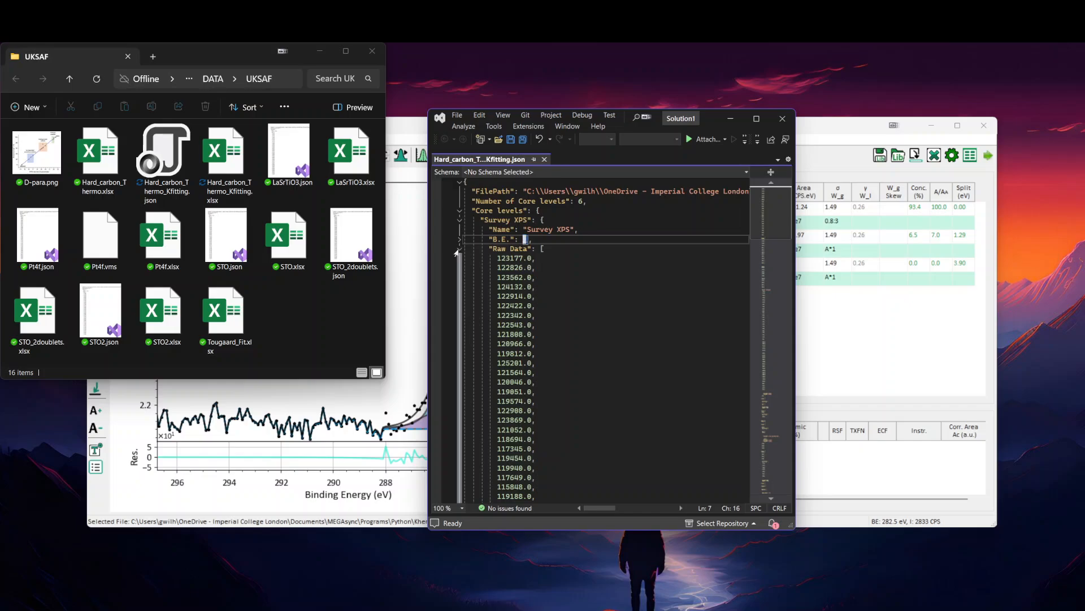
pyautogui.click(457, 250)
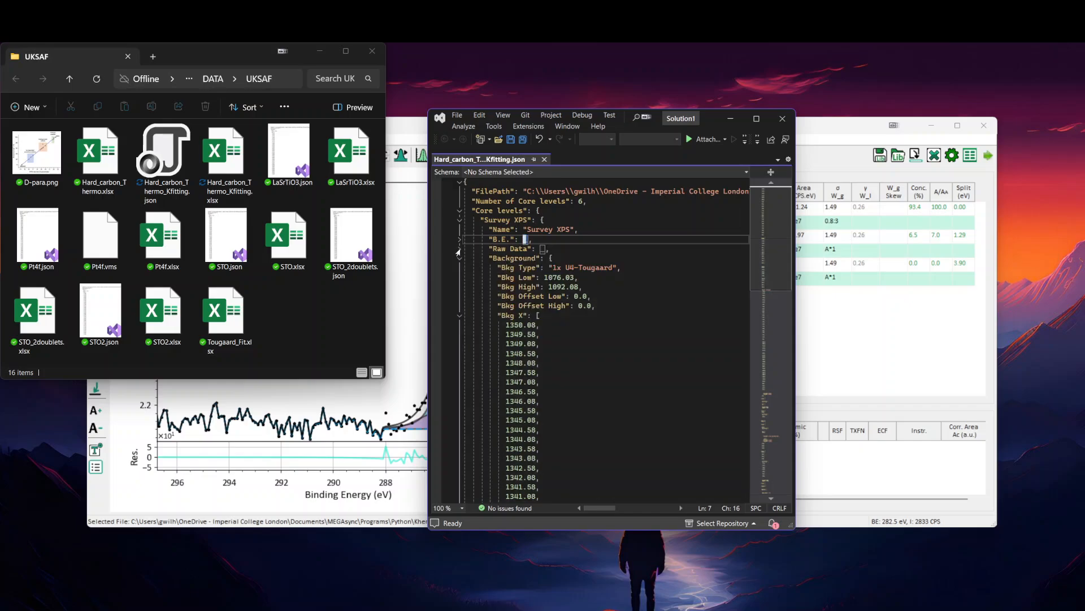
pyautogui.click(458, 316)
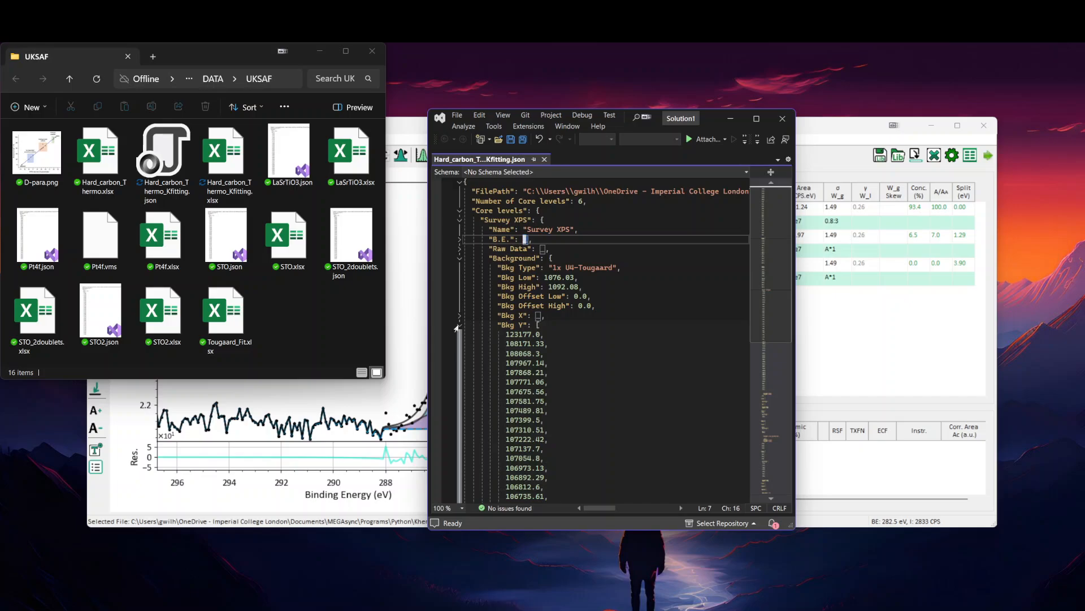
pyautogui.click(459, 326)
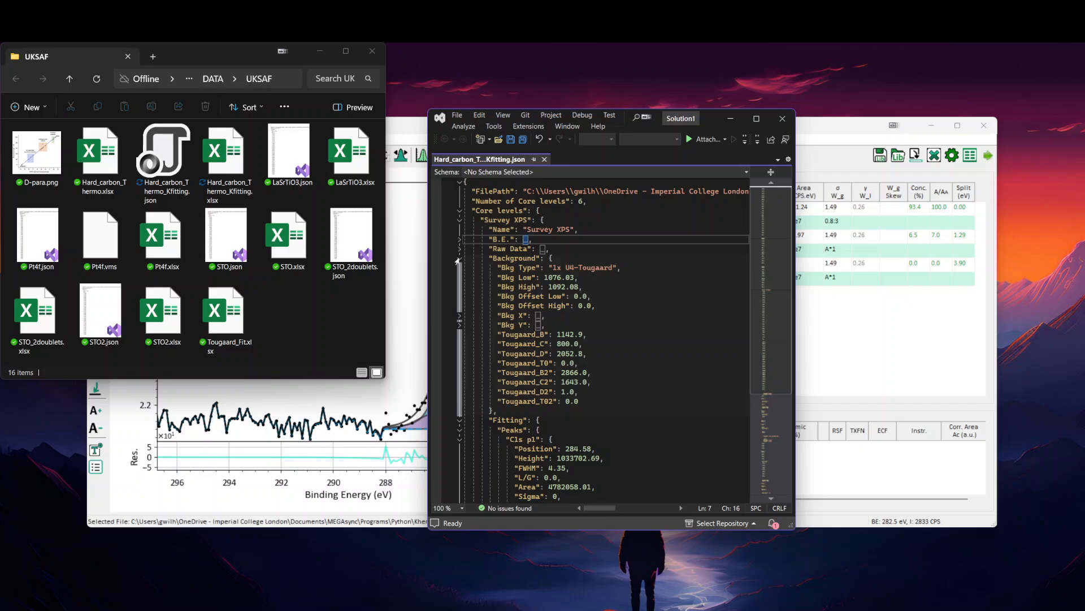
# Step: Collapse the whole Survey XPS, O1s and Na1s sections, plus the B.E., Raw Data and Background blocks within C1s
pyautogui.click(459, 220)
pyautogui.click(459, 229)
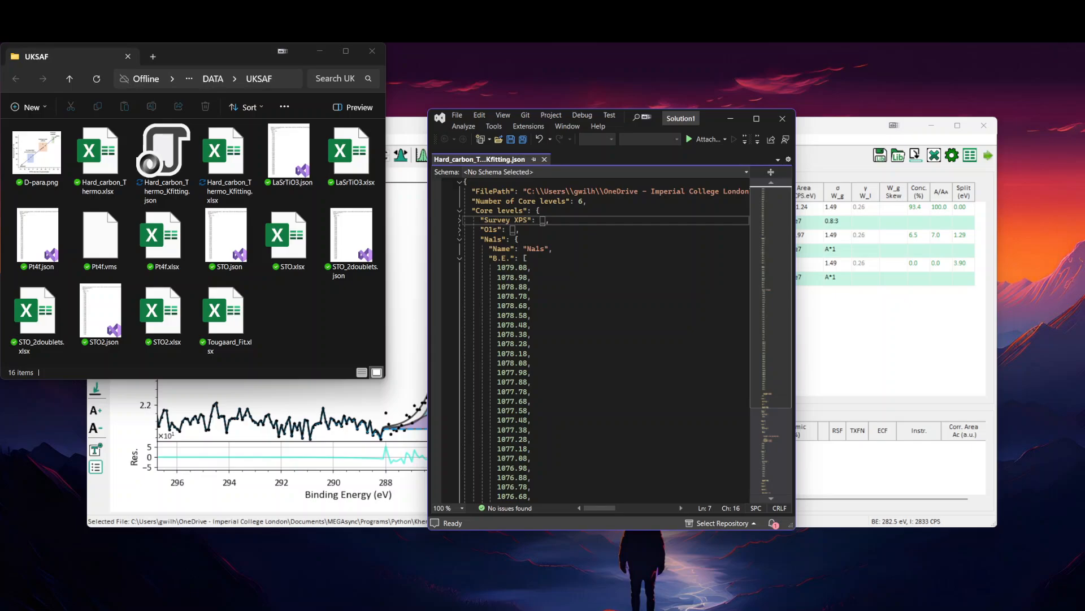
pyautogui.click(459, 239)
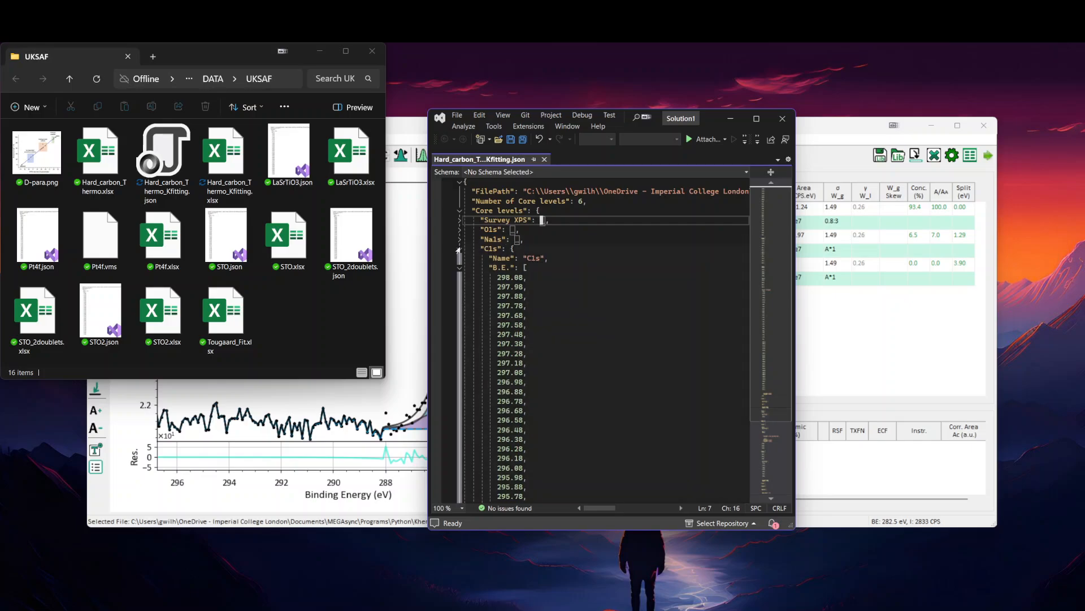
pyautogui.click(459, 267)
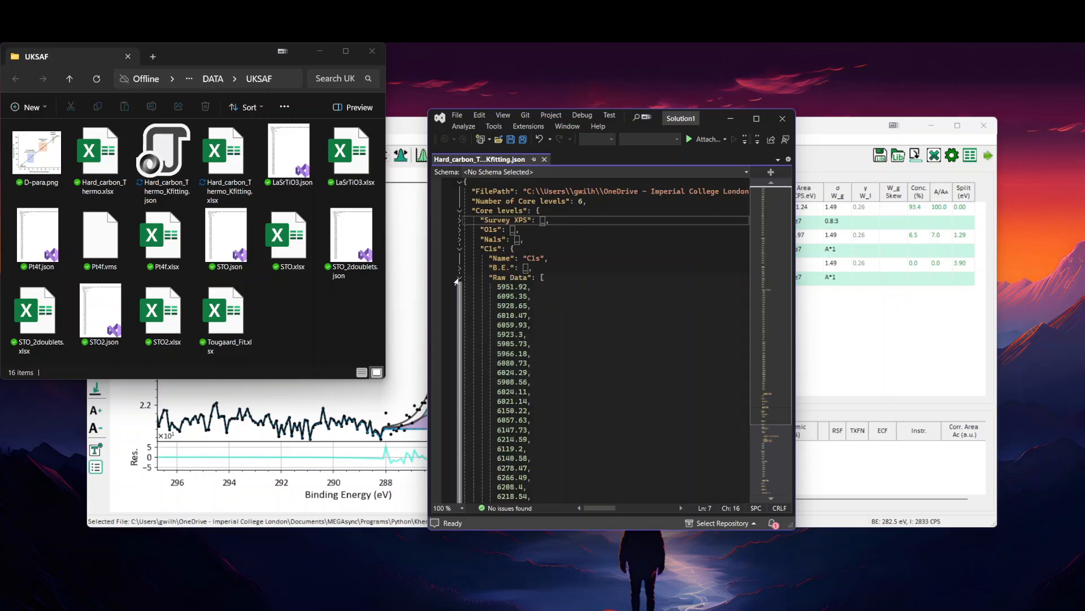
pyautogui.click(458, 280)
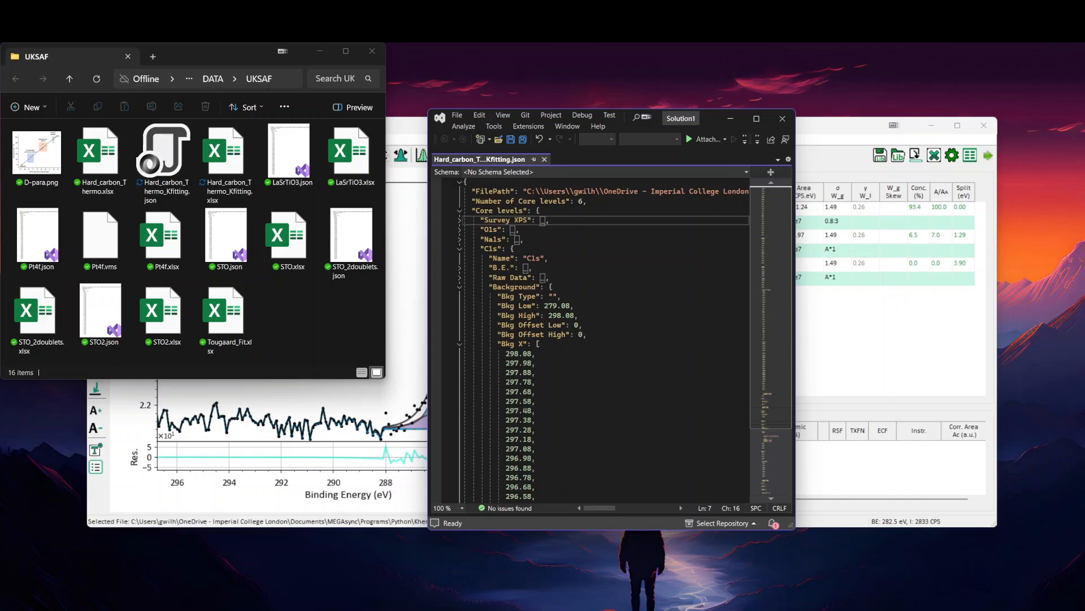
pyautogui.click(459, 287)
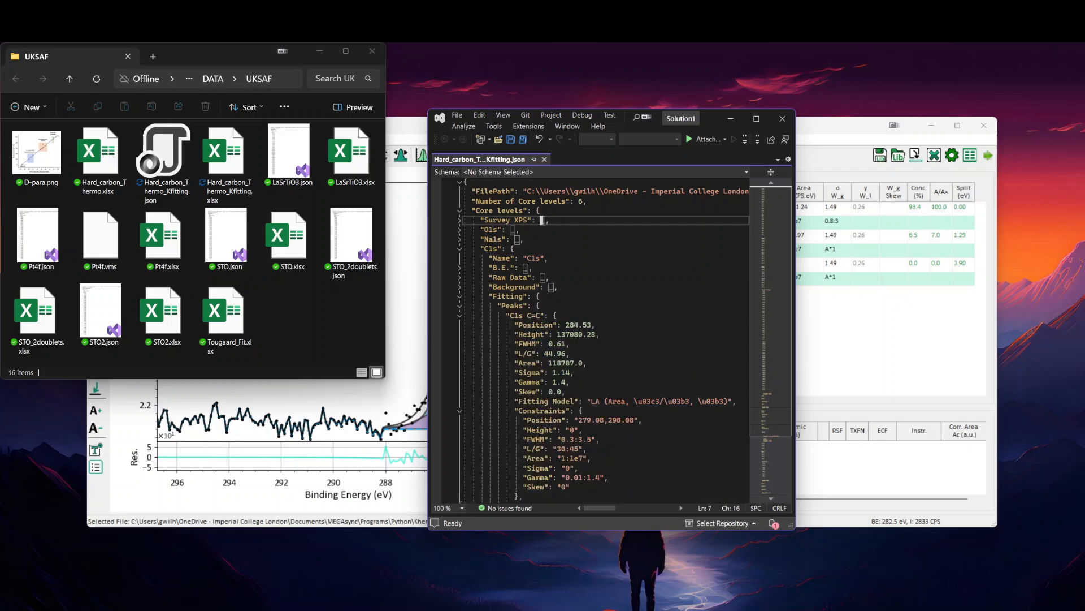
# Step: Collapse the C1s C=C peak's y_values array and examine the parameters, fitting models and constraints stored for the C1s peaks
pyautogui.scroll(-1, 603, 339)
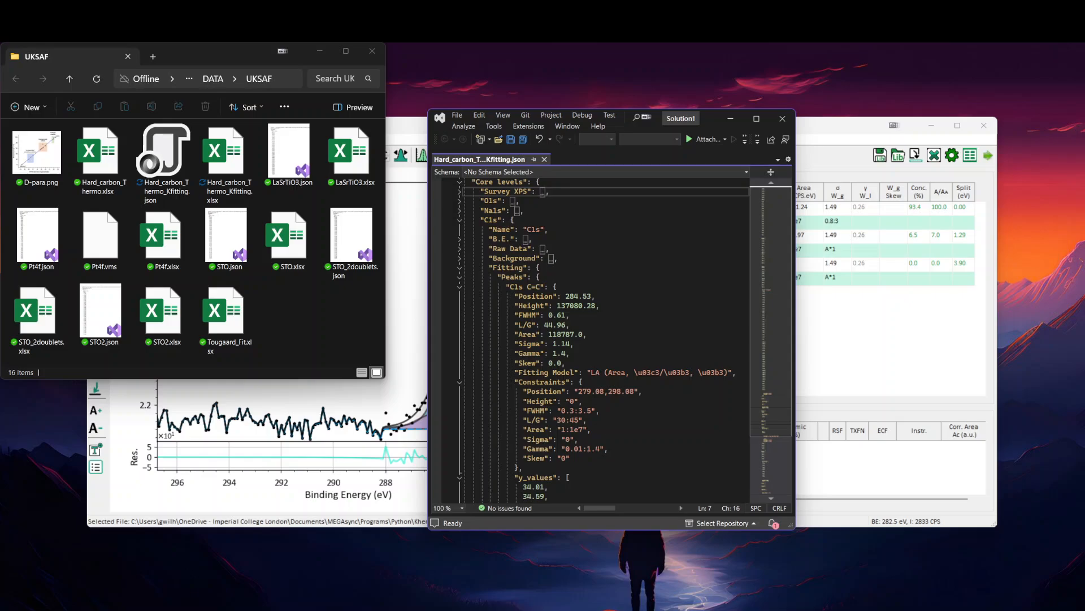
pyautogui.scroll(-1, 603, 339)
pyautogui.scroll(-5, 603, 339)
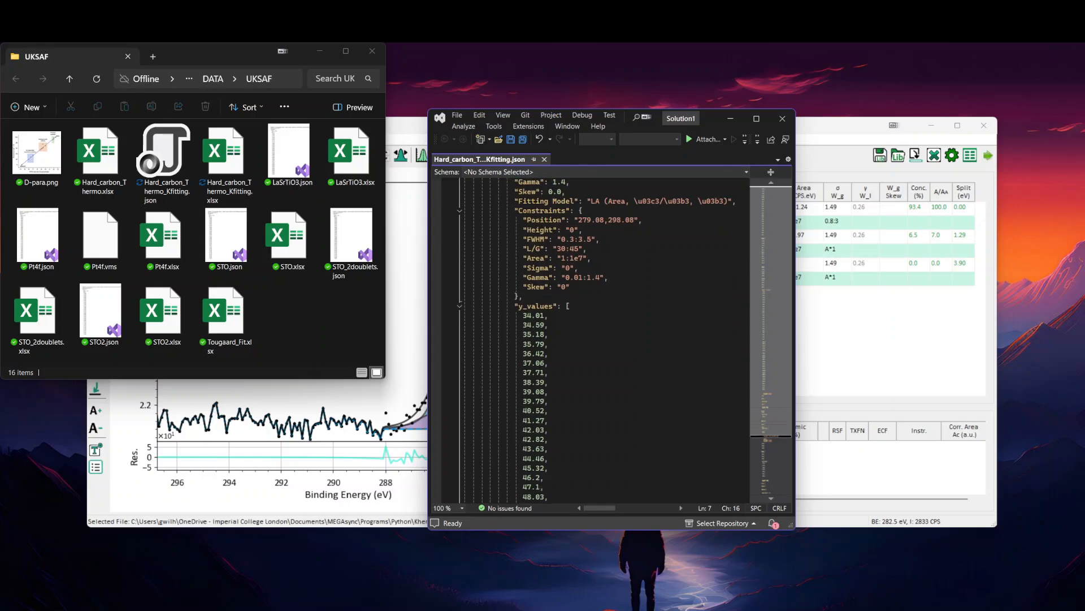
pyautogui.click(459, 307)
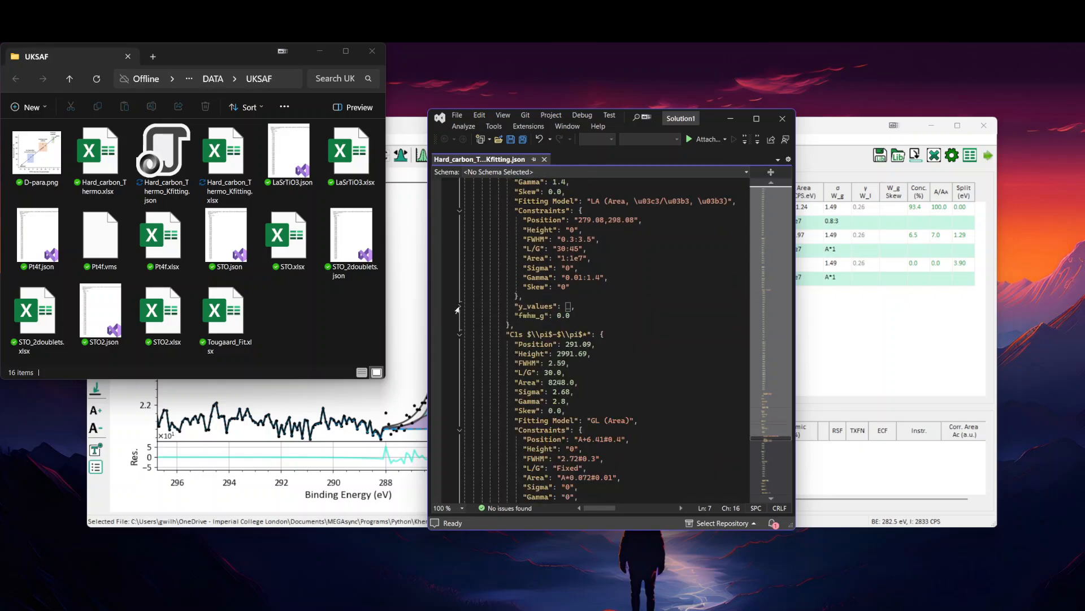
pyautogui.scroll(-1, 594, 339)
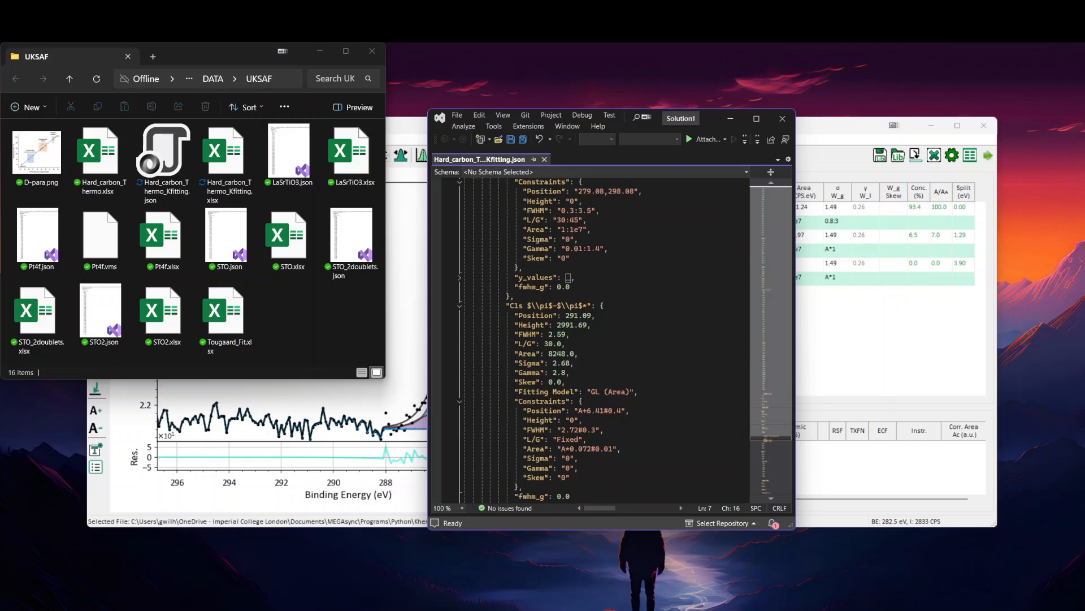
pyautogui.scroll(2, 594, 340)
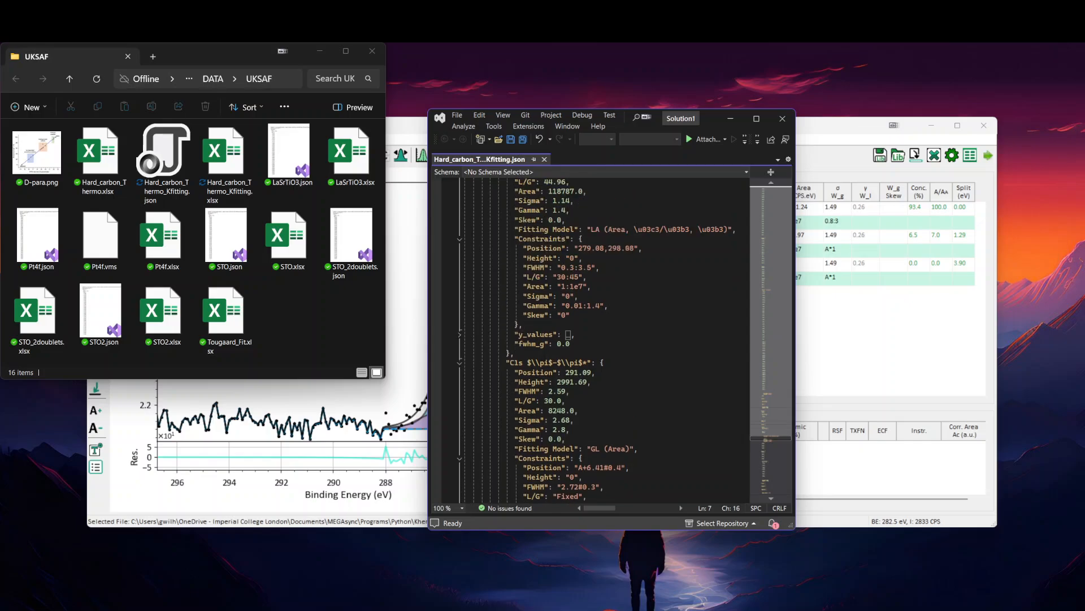
pyautogui.scroll(2, 594, 340)
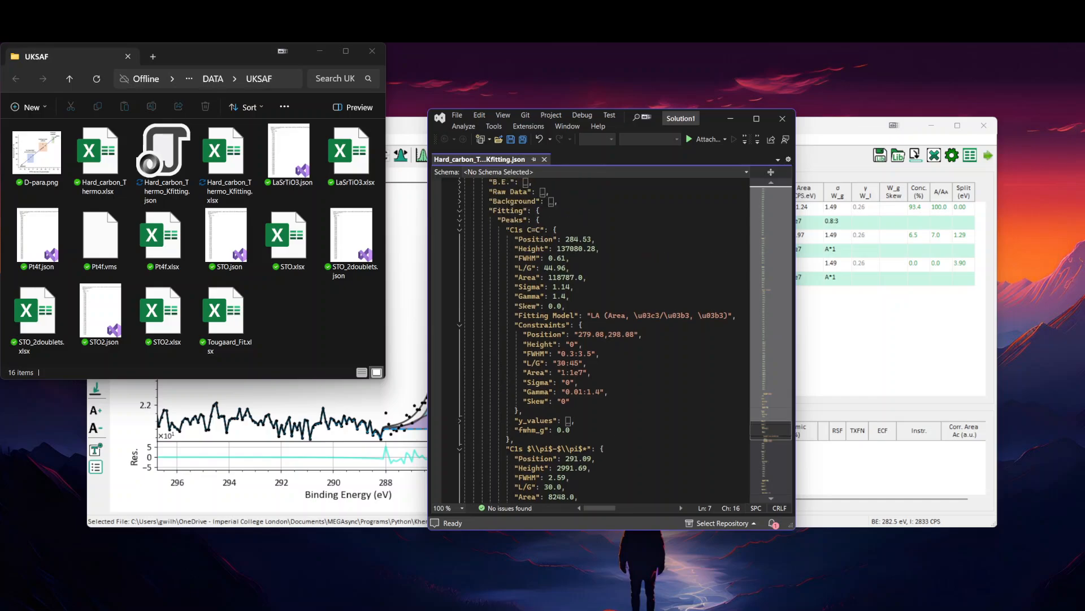
pyautogui.scroll(-5, 595, 340)
pyautogui.scroll(-2, 594, 340)
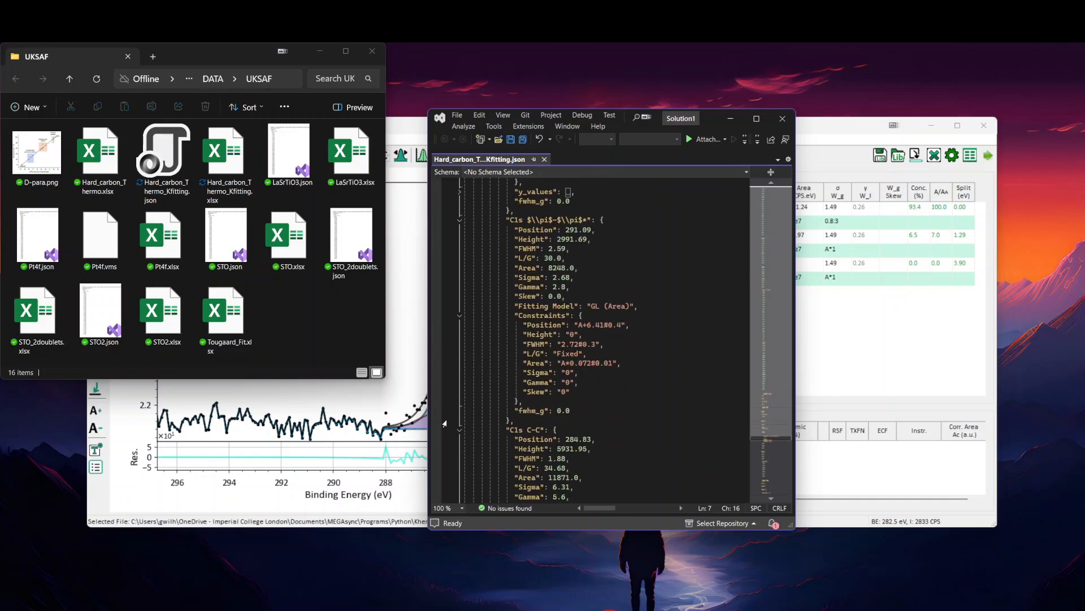
pyautogui.scroll(-3, 594, 340)
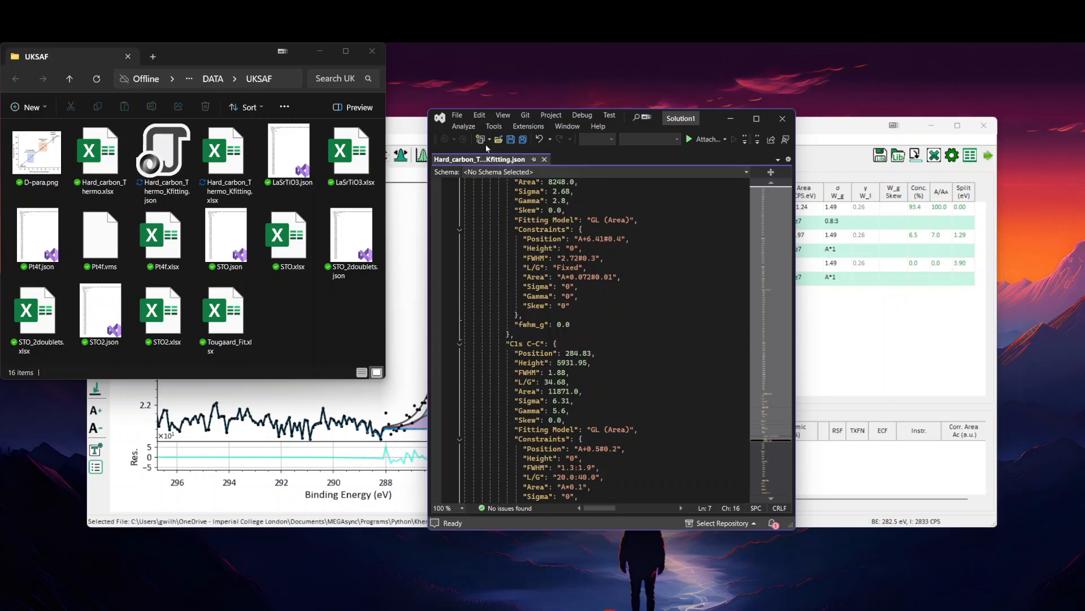
# Step: Switch to KherveFitting, view the smoothing, differentiation, integration and constant operations offered by Plot Modifications, and close that window
pyautogui.click(829, 126)
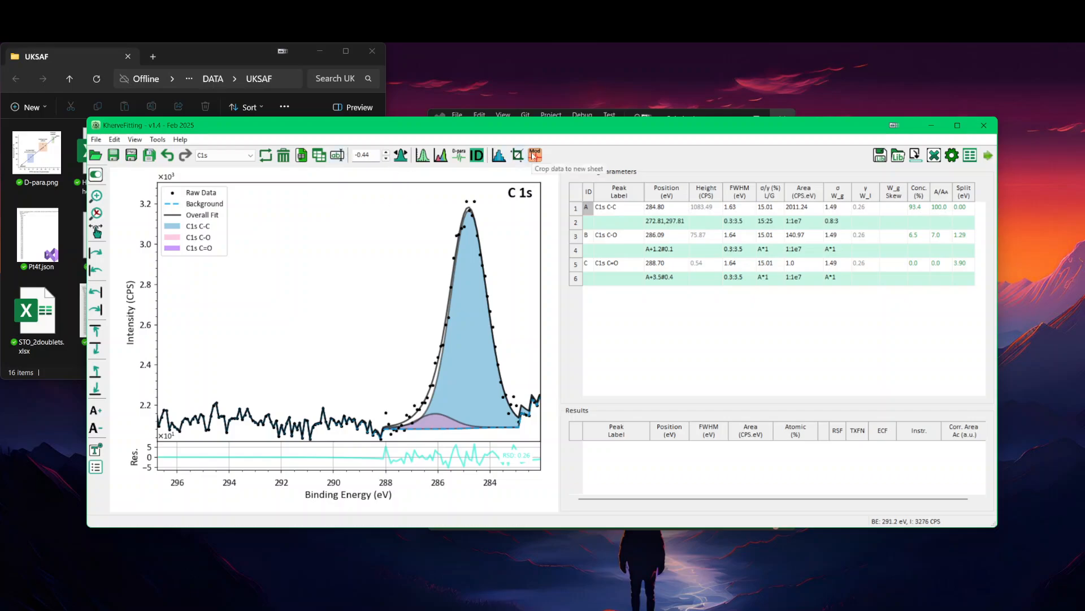
pyautogui.click(535, 157)
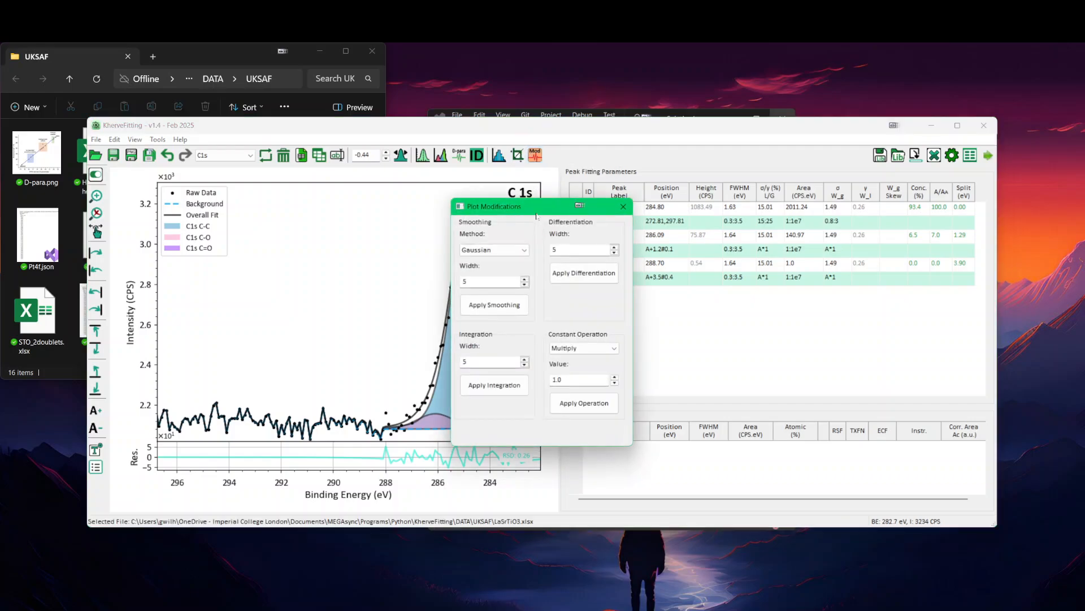
pyautogui.moveTo(537, 207); pyautogui.dragTo(478, 184)
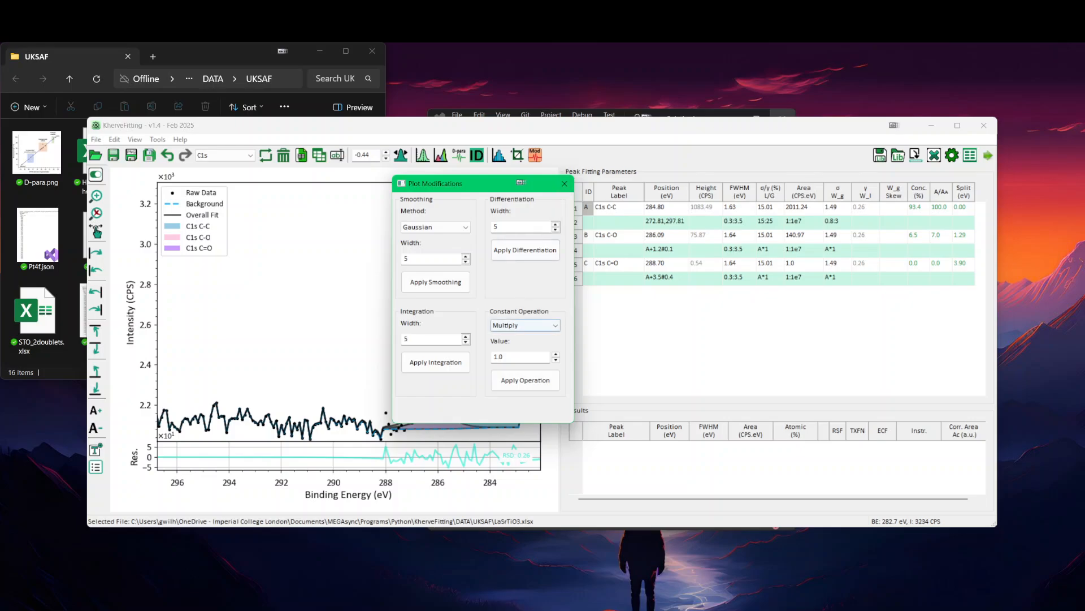
pyautogui.click(565, 184)
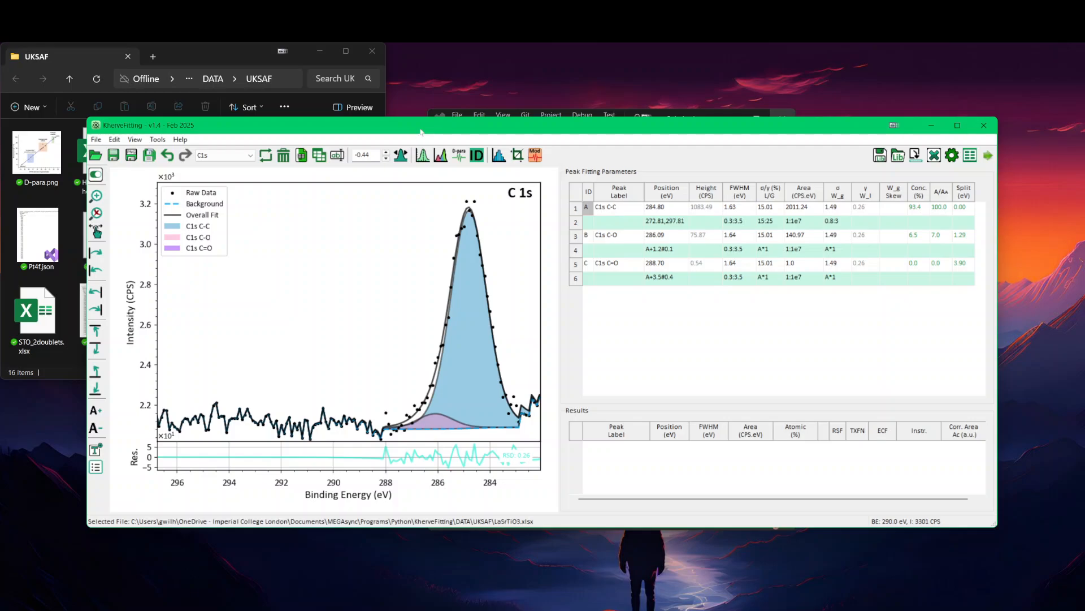
pyautogui.moveTo(419, 137); pyautogui.dragTo(443, 139)
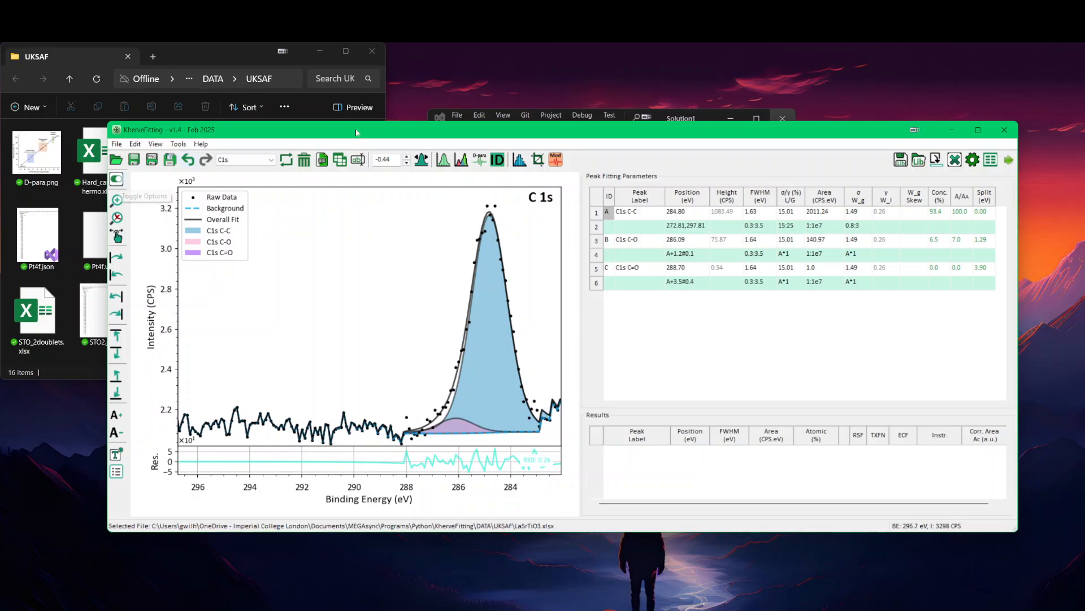
# Step: Open the Sr3d sheet and relabel its two 3/2 peaks as Sr3d3/2p2 and Sr3d3/2p4, without the space
pyautogui.click(249, 159)
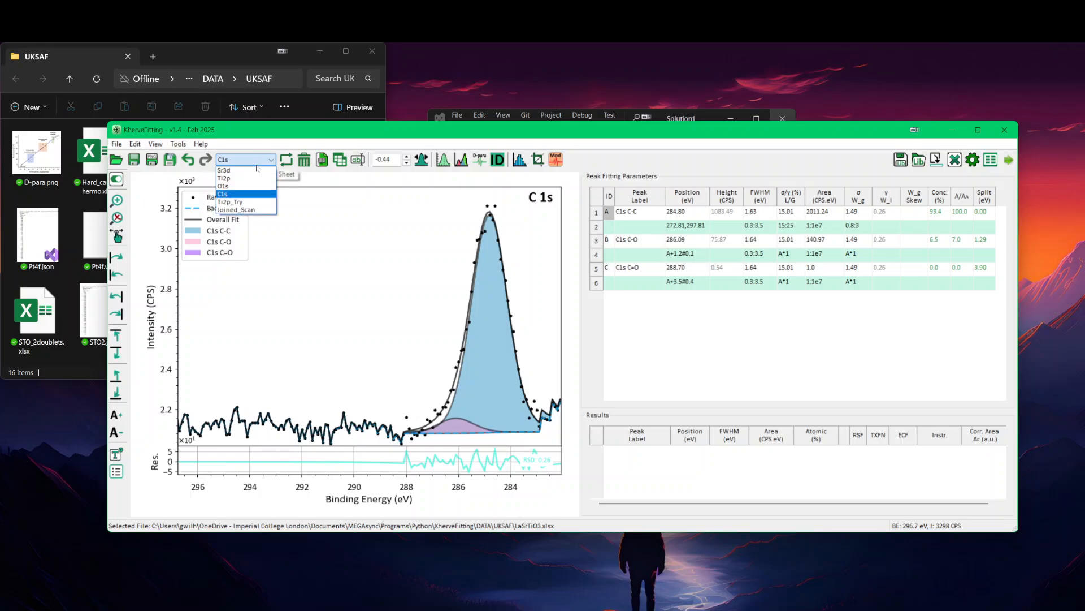
pyautogui.click(250, 170)
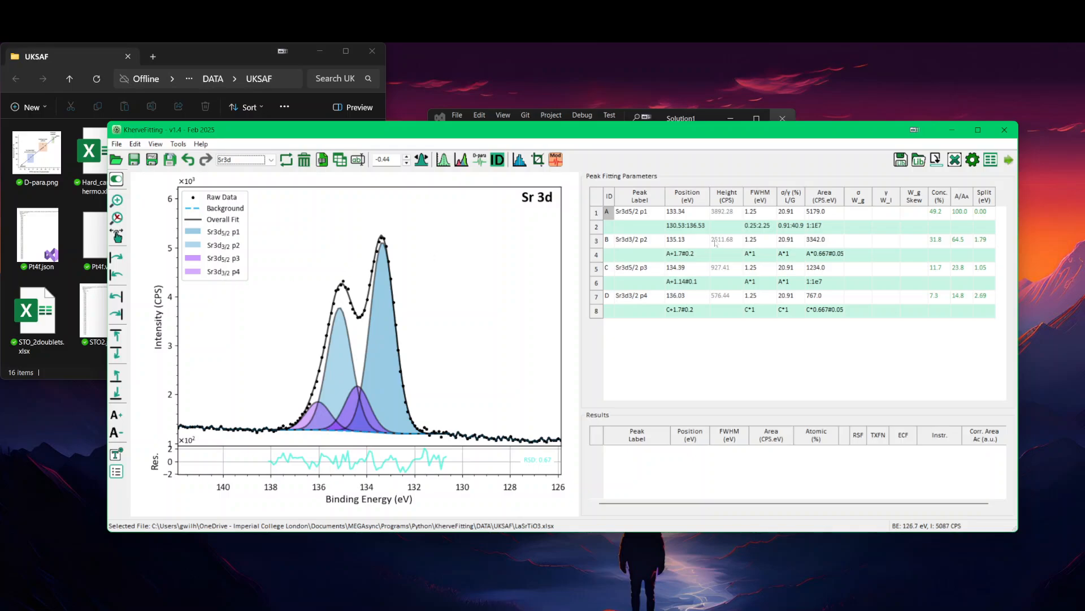
pyautogui.click(642, 243)
pyautogui.click(642, 241)
pyautogui.click(643, 240)
pyautogui.press('BackSpace')
pyautogui.press('Return')
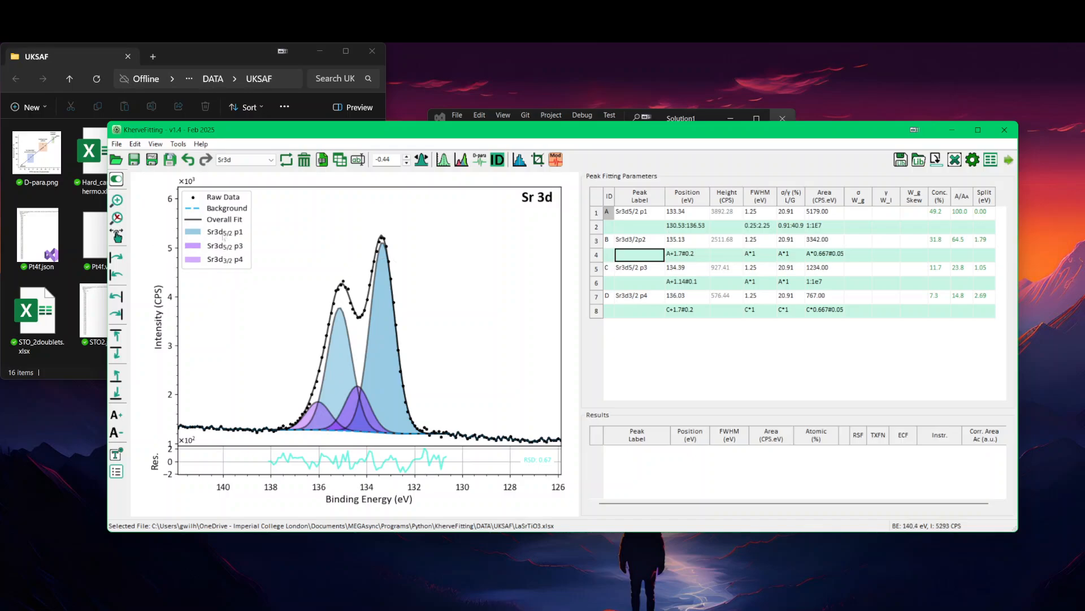
pyautogui.doubleClick(641, 295)
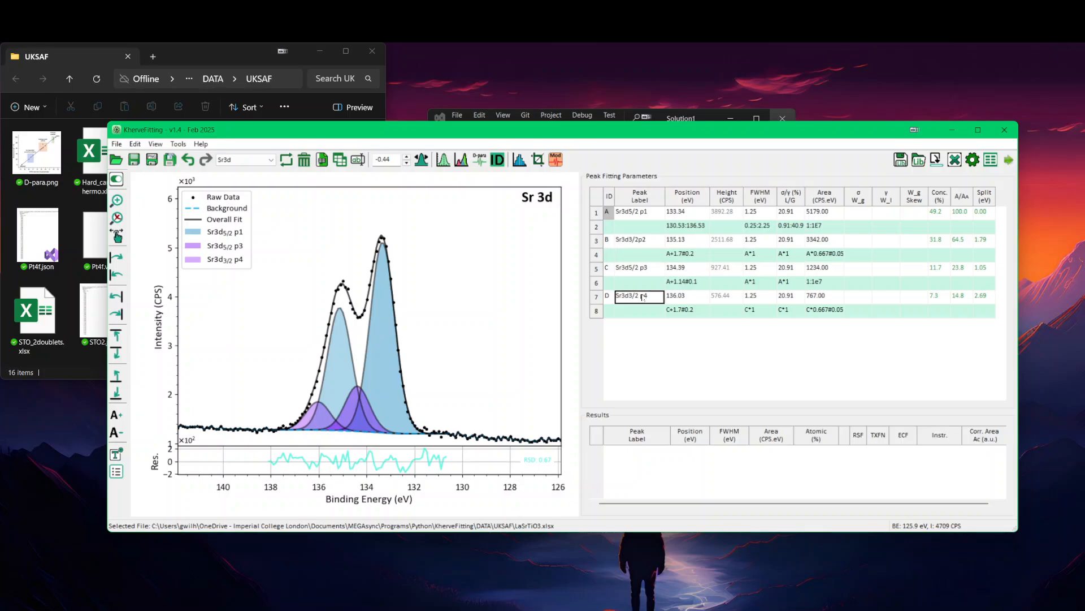
pyautogui.press('BackSpace')
pyautogui.press('Return')
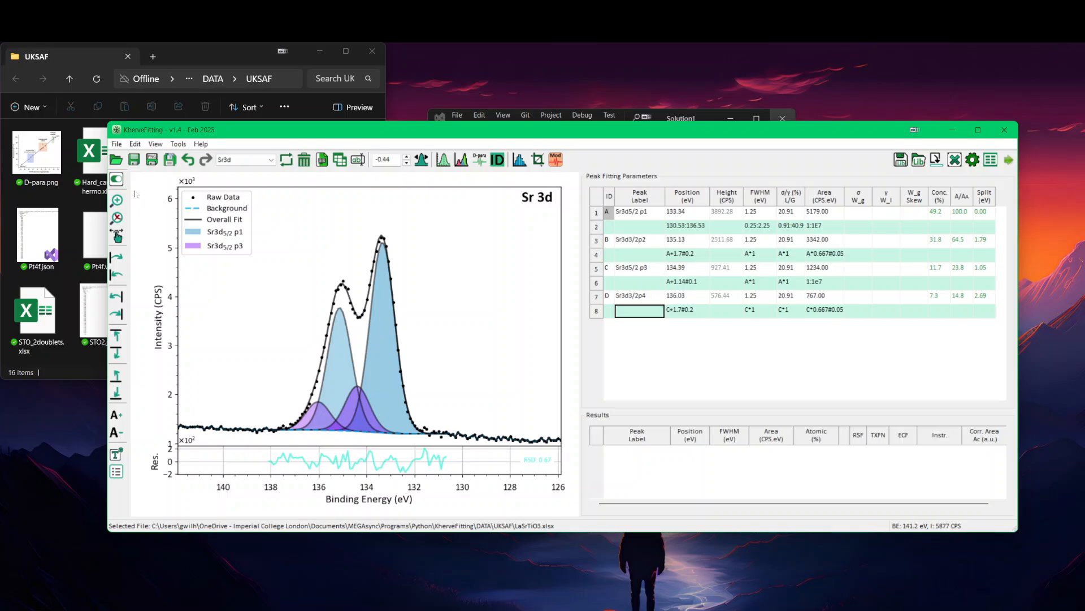
# Step: Toggle the Sr 3d plot's Y-axis values off and back on, and switch the legend to list only the fitted peaks
pyautogui.click(117, 180)
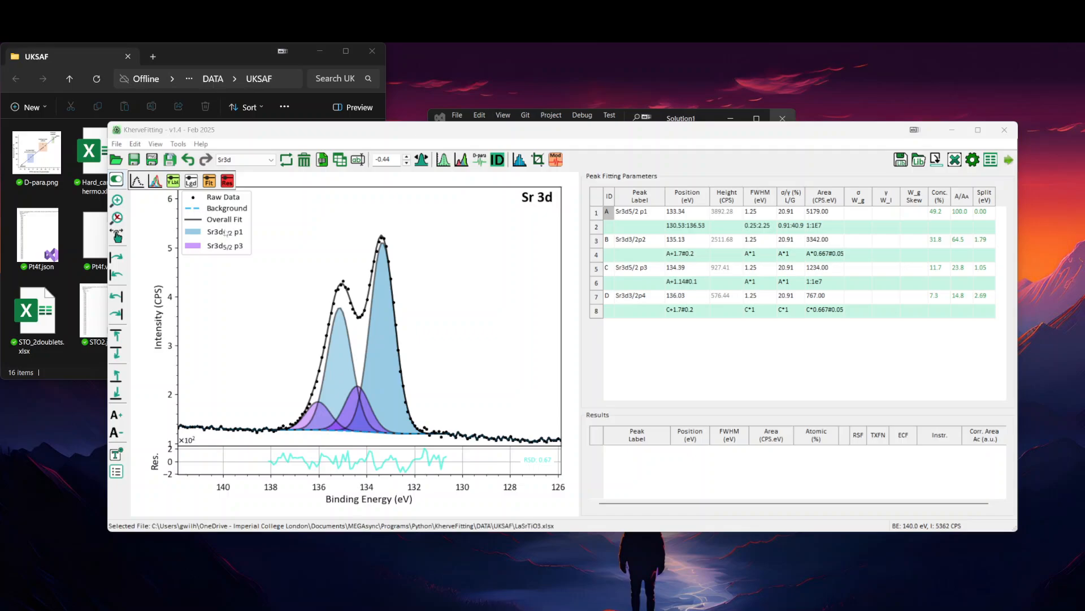
pyautogui.click(173, 181)
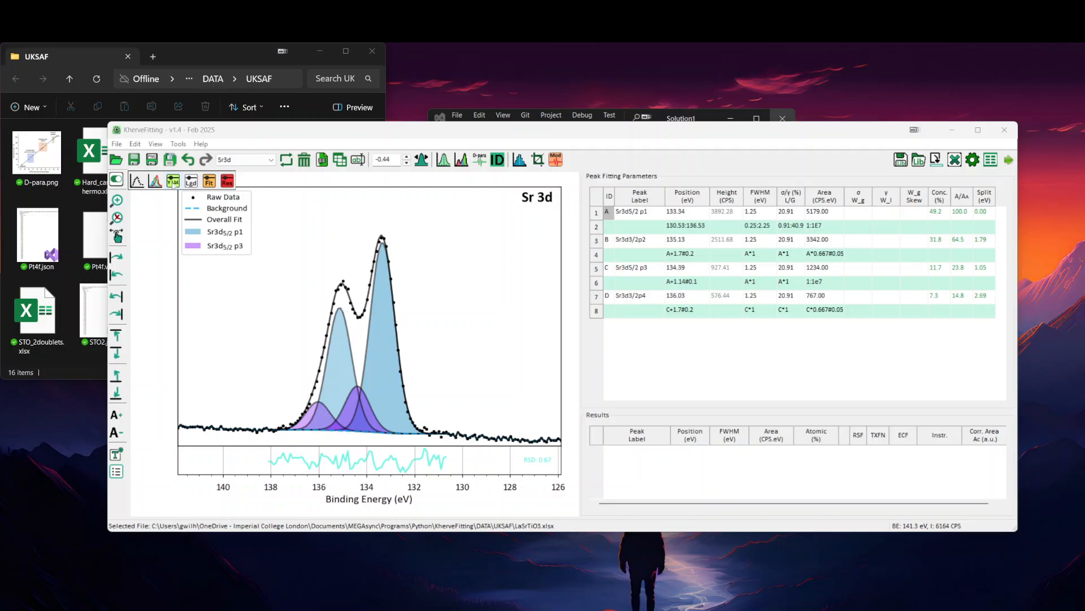
pyautogui.click(174, 181)
pyautogui.click(174, 181)
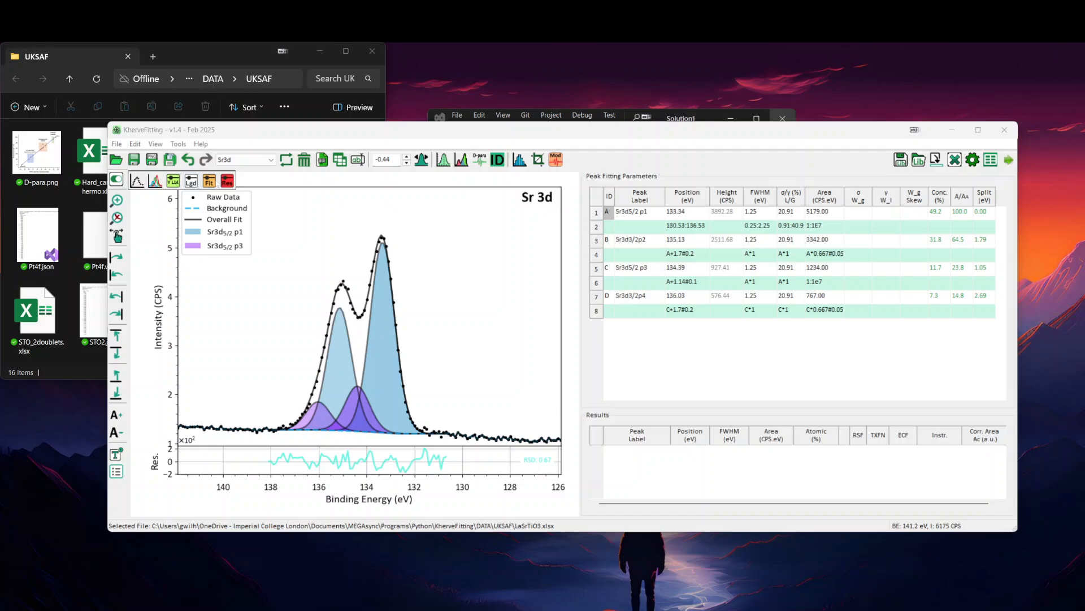
pyautogui.click(191, 182)
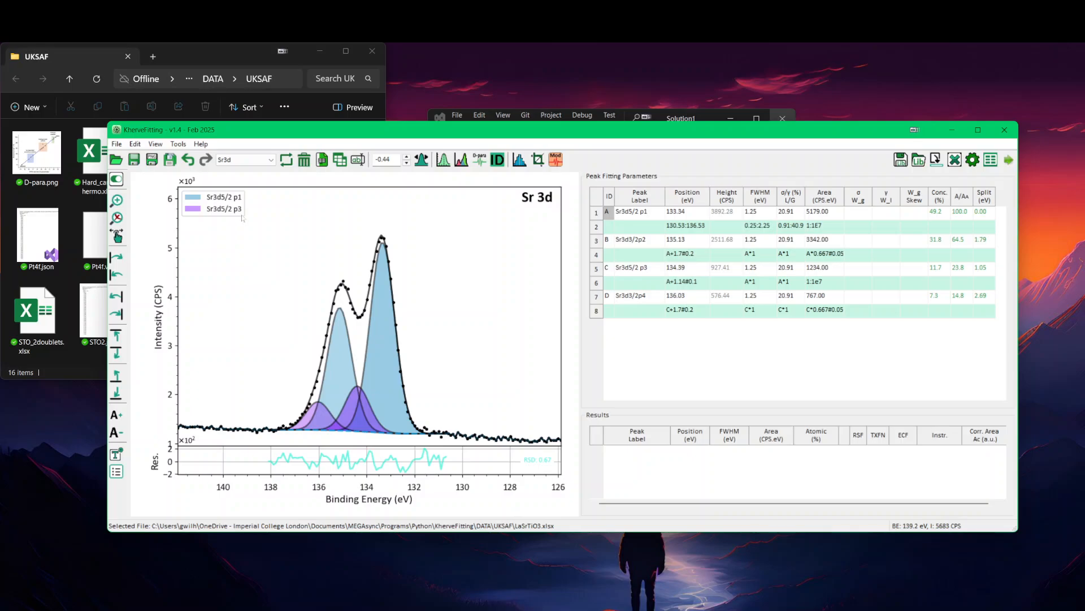
# Step: Go to the Ti2p sheet and relabel its two 1/2 peaks as Ti2p1/2p2 and Ti2p1/2p4, without the space
pyautogui.scroll(-1, 243, 218)
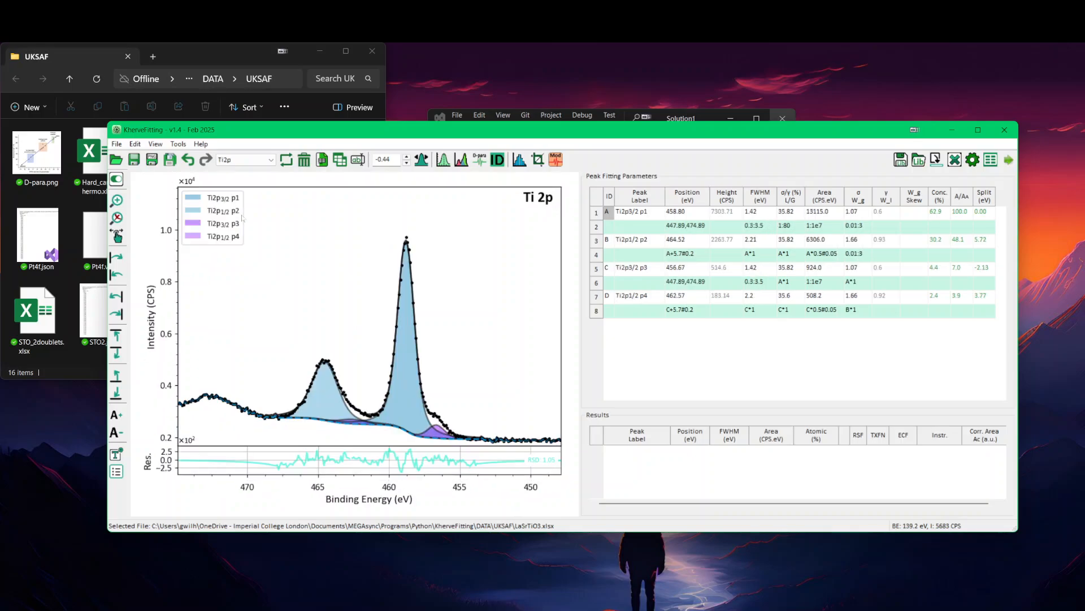
pyautogui.click(639, 242)
pyautogui.click(641, 240)
pyautogui.click(642, 238)
pyautogui.moveTo(638, 239); pyautogui.dragTo(642, 240)
pyautogui.press('Return')
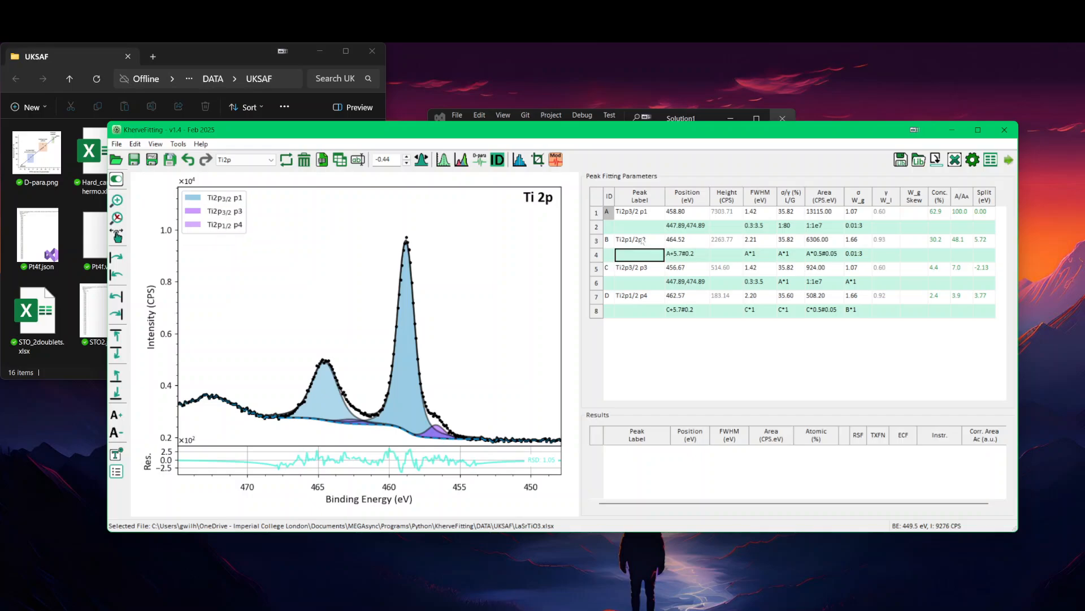
pyautogui.click(645, 298)
pyautogui.click(645, 296)
pyautogui.moveTo(643, 296); pyautogui.dragTo(646, 296)
pyautogui.press('Return')
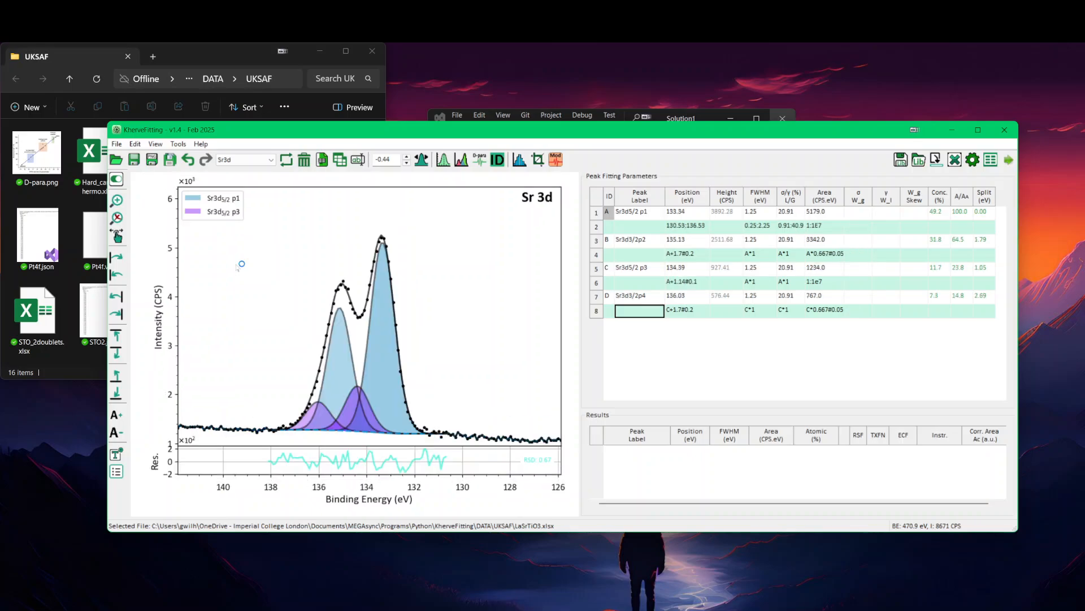
# Step: Display the full legend on the Ti 2p plot, including raw data, background and overall fit
pyautogui.click(116, 180)
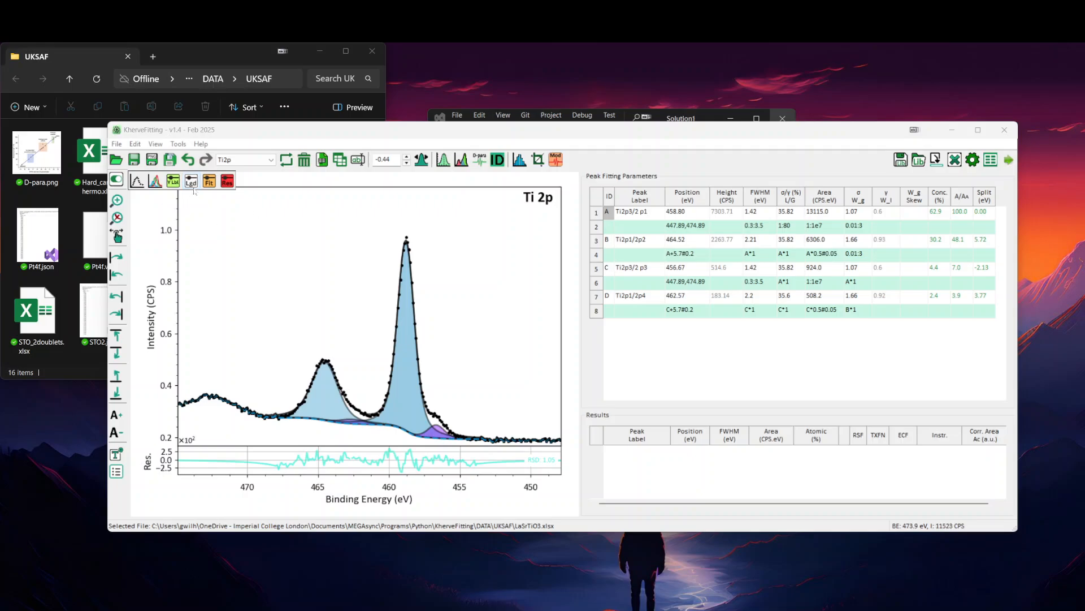
pyautogui.click(192, 183)
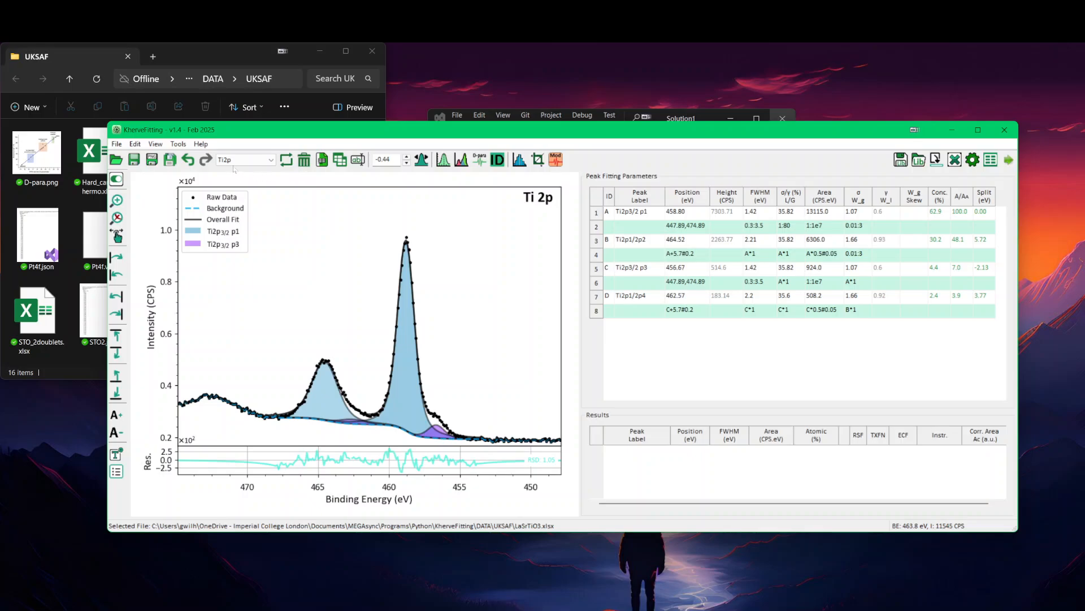
pyautogui.click(116, 144)
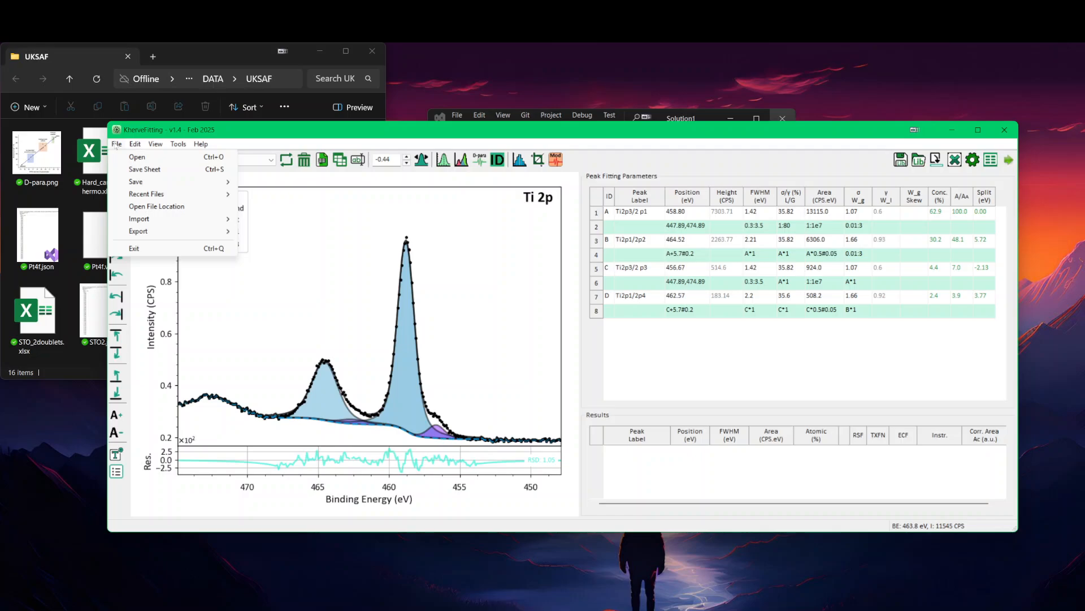
pyautogui.click(231, 133)
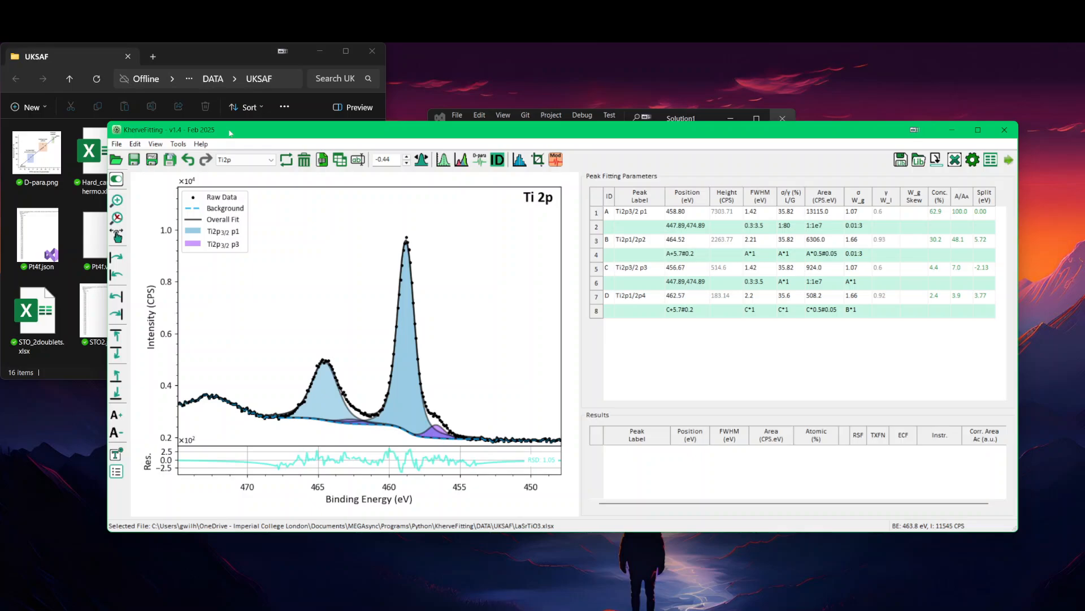
# Step: View the O1s and C1s core-level plots and look through the list of available sheets
pyautogui.click(244, 160)
pyautogui.click(239, 190)
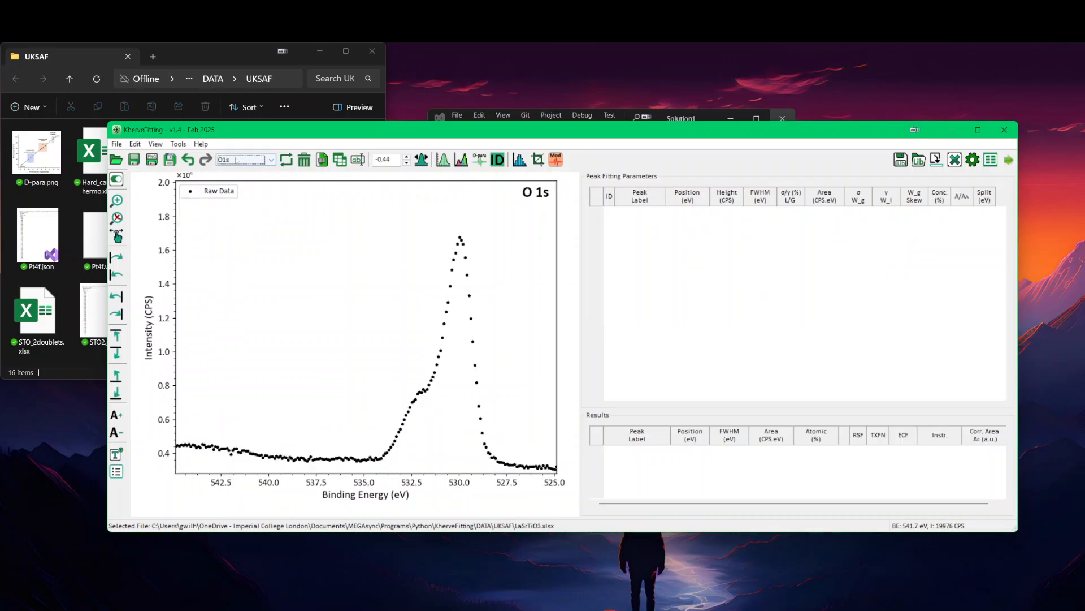
pyautogui.click(245, 159)
pyautogui.click(241, 199)
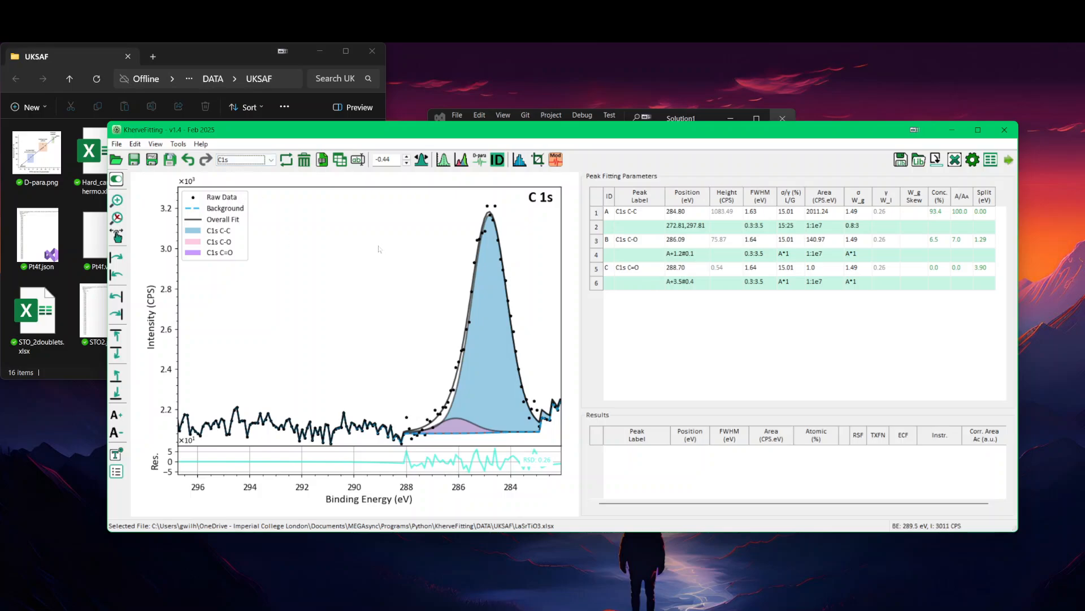
pyautogui.click(257, 160)
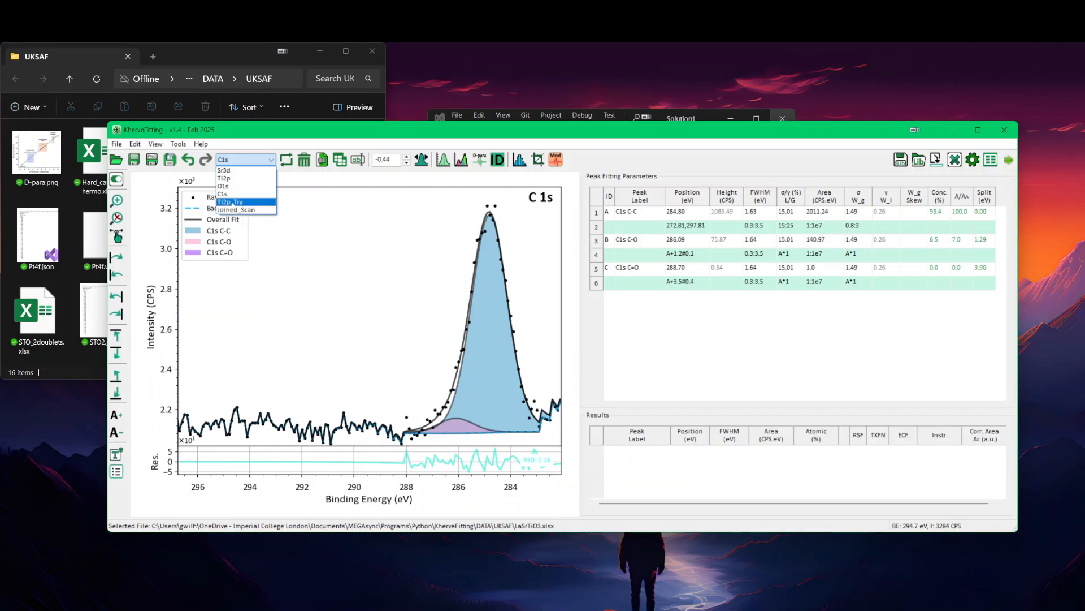
pyautogui.click(294, 243)
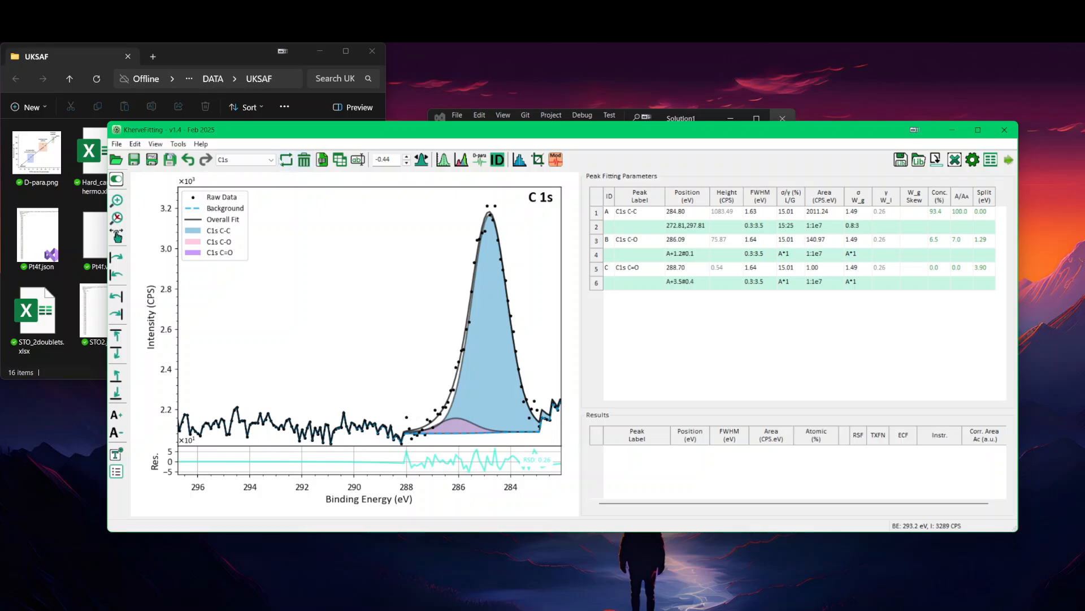
# Step: Refresh the Excel file's sheets in KherveFitting and open LaSrTiO3.xlsx from the UKSAF folder to check its sheets
pyautogui.click(285, 160)
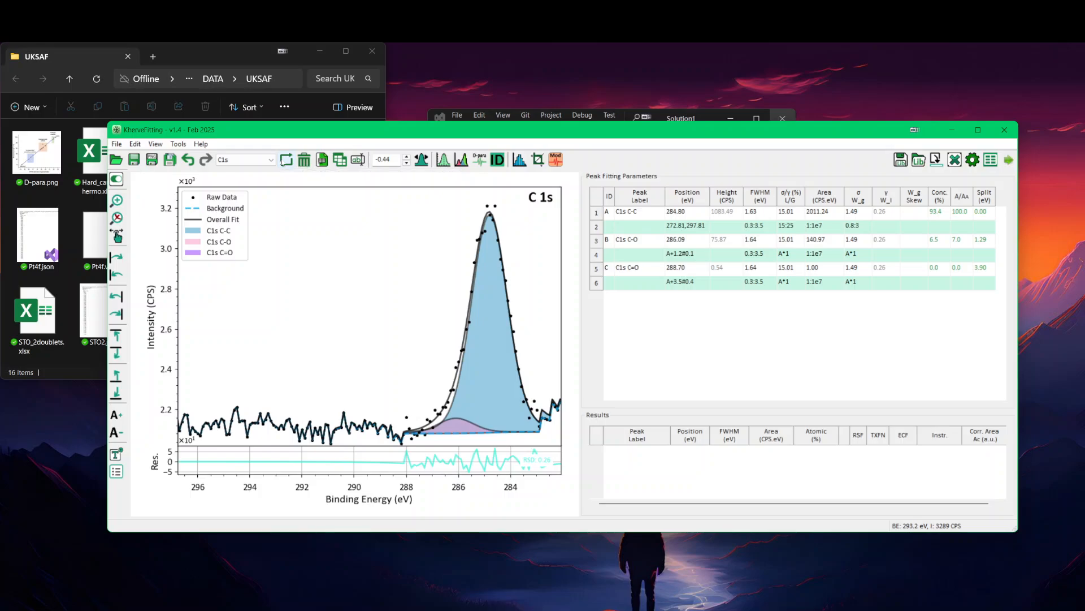
pyautogui.click(211, 55)
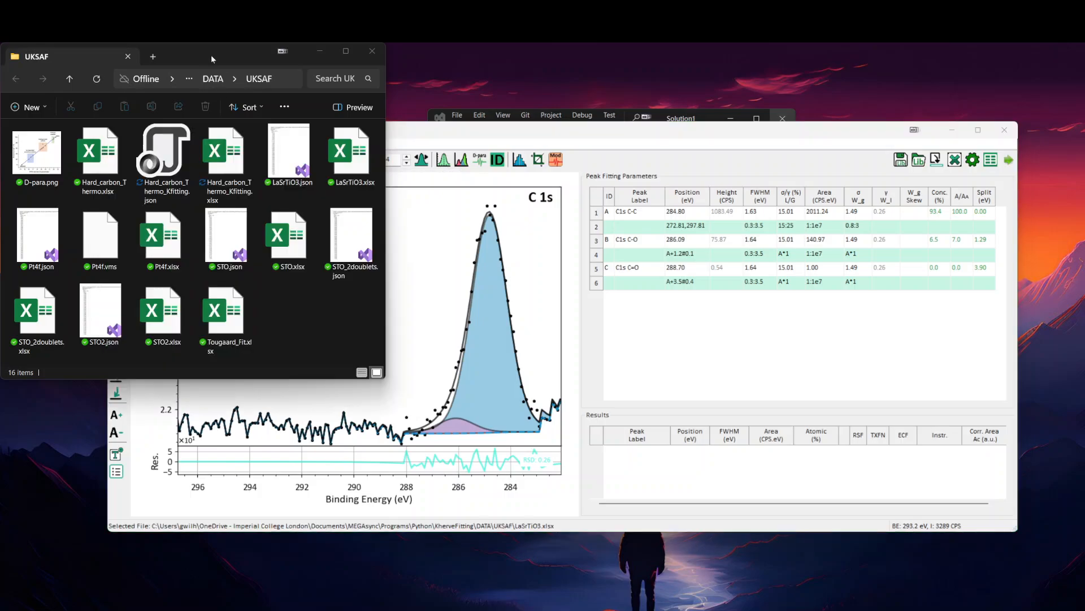
pyautogui.click(355, 163)
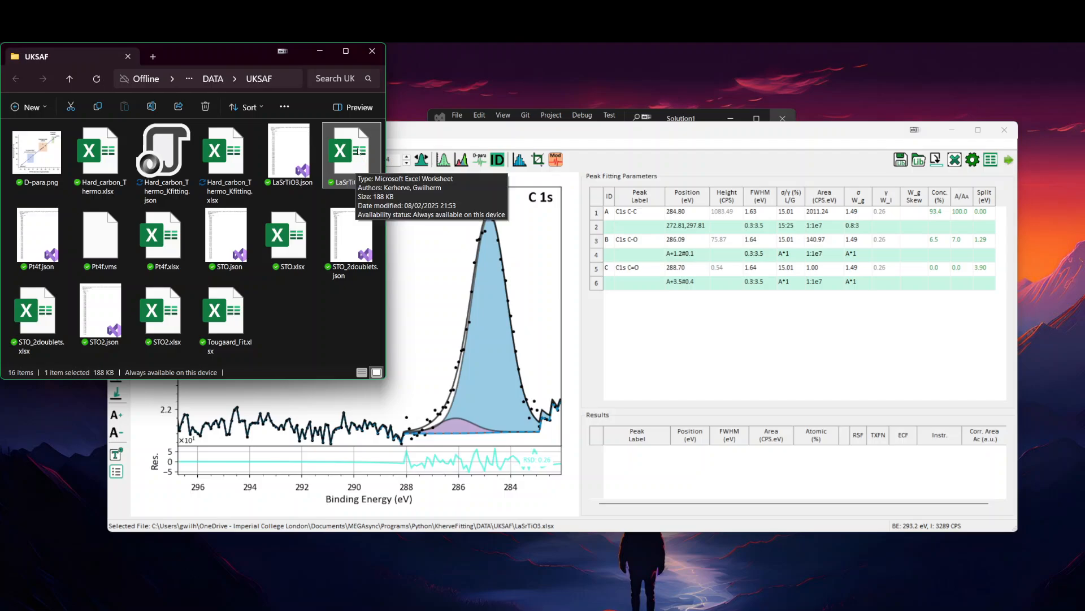
pyautogui.doubleClick(360, 151)
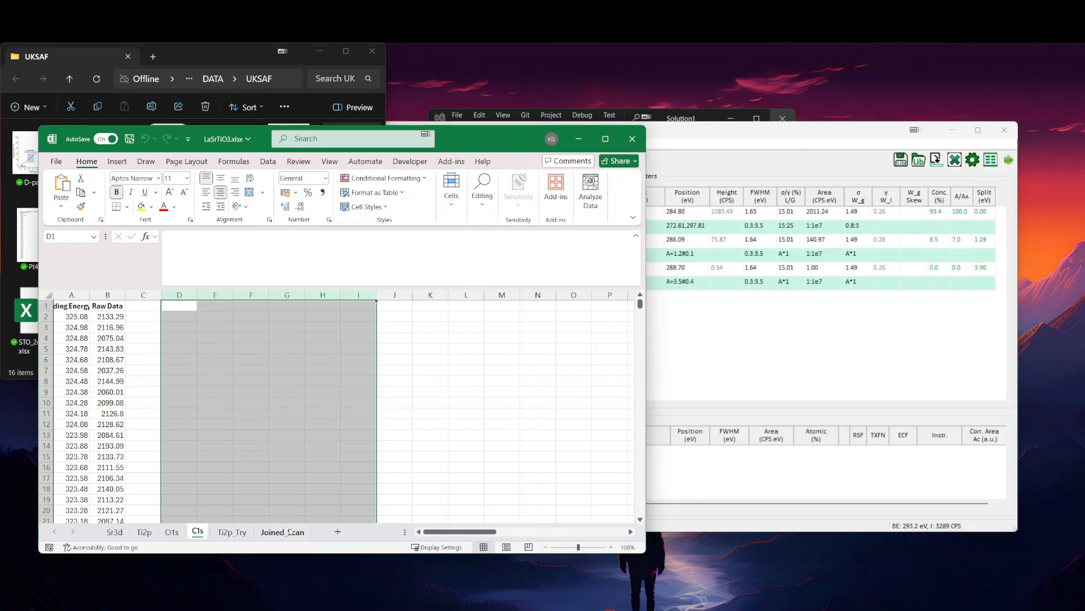
pyautogui.click(243, 447)
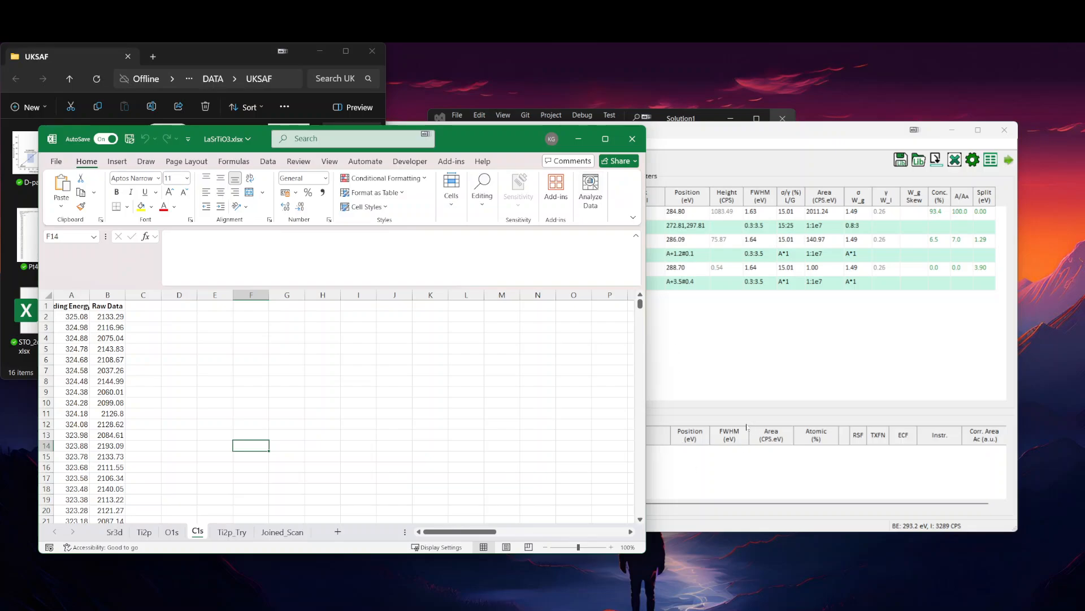
# Step: Export the C1s peaks to KherveFitting's results table and close the LaSrTiO3.xlsx workbook
pyautogui.click(692, 131)
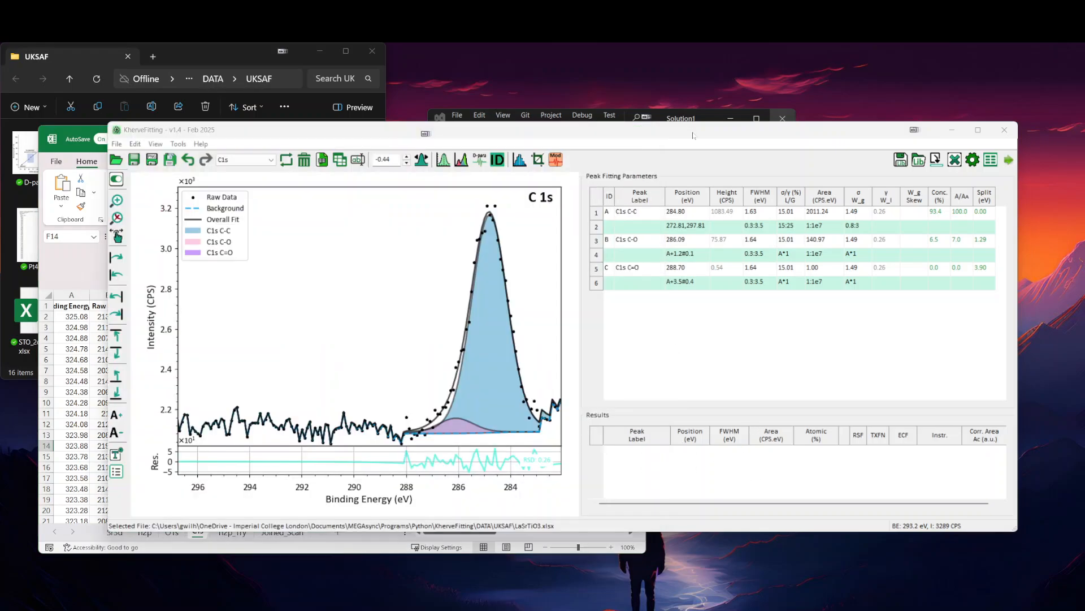
pyautogui.click(936, 160)
pyautogui.click(88, 489)
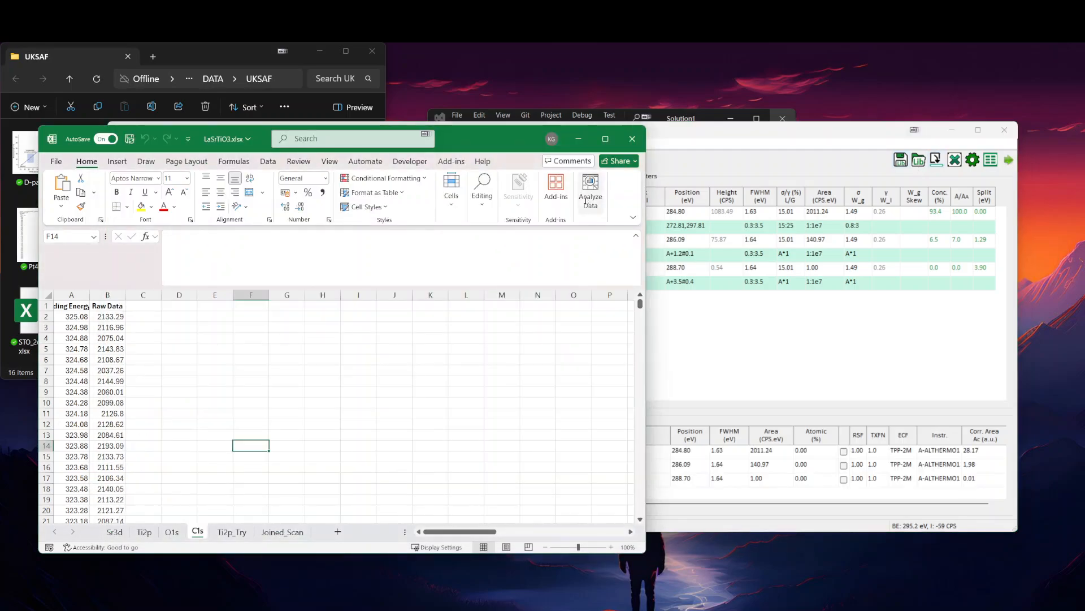
pyautogui.click(632, 139)
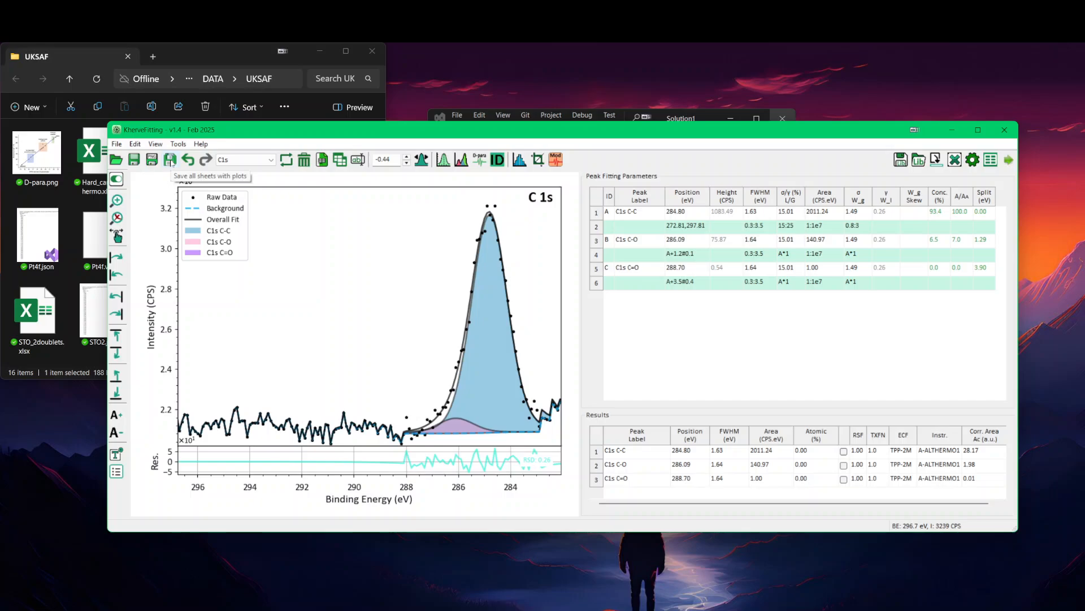
# Step: Save the results table with the C1s peaks to the Excel file
pyautogui.click(116, 143)
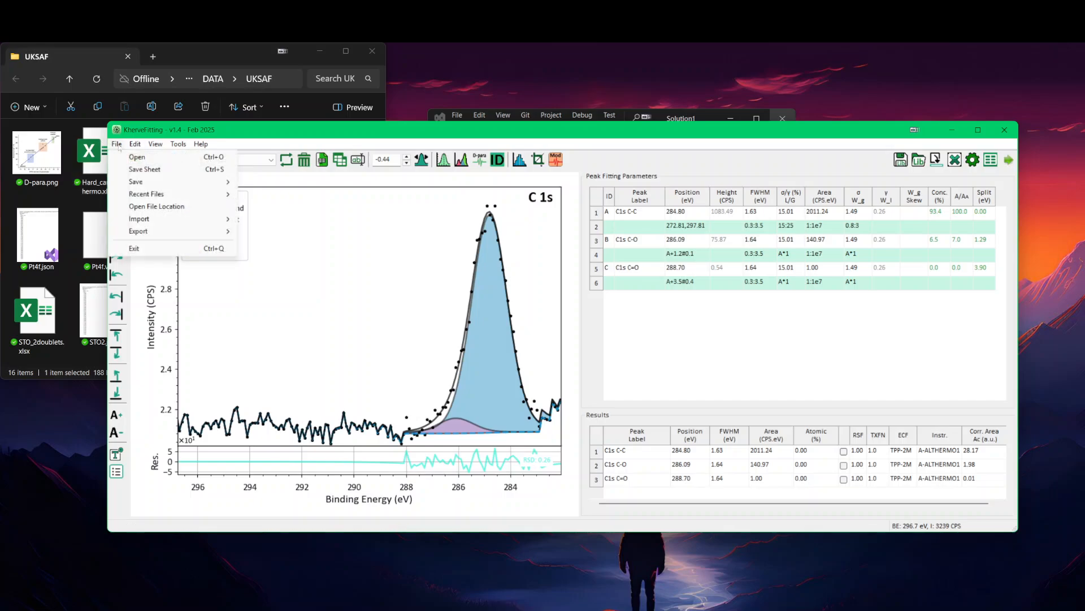
pyautogui.moveTo(139, 182)
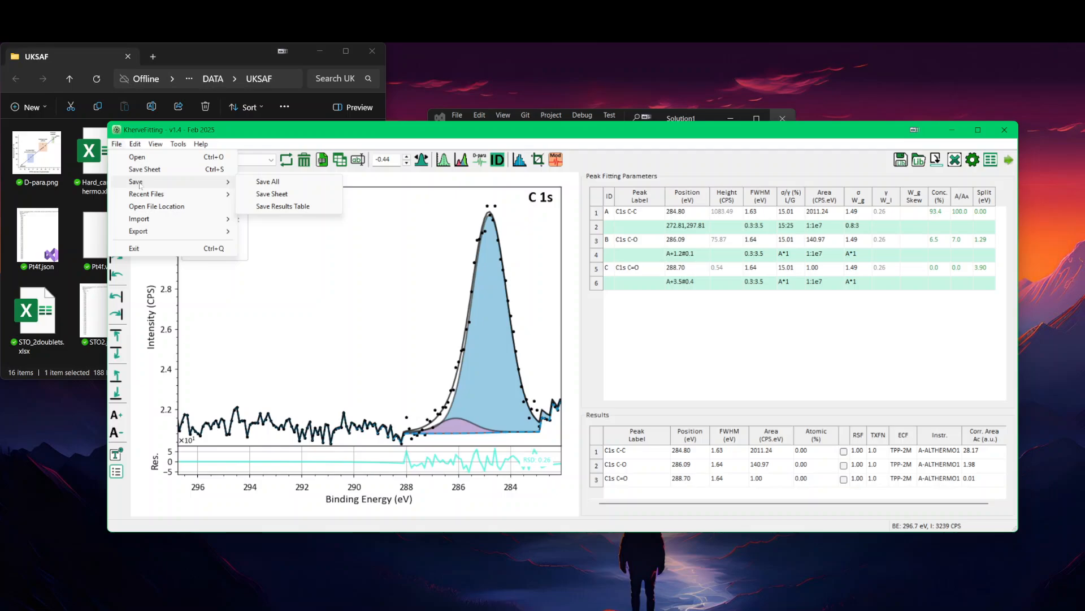
pyautogui.click(293, 207)
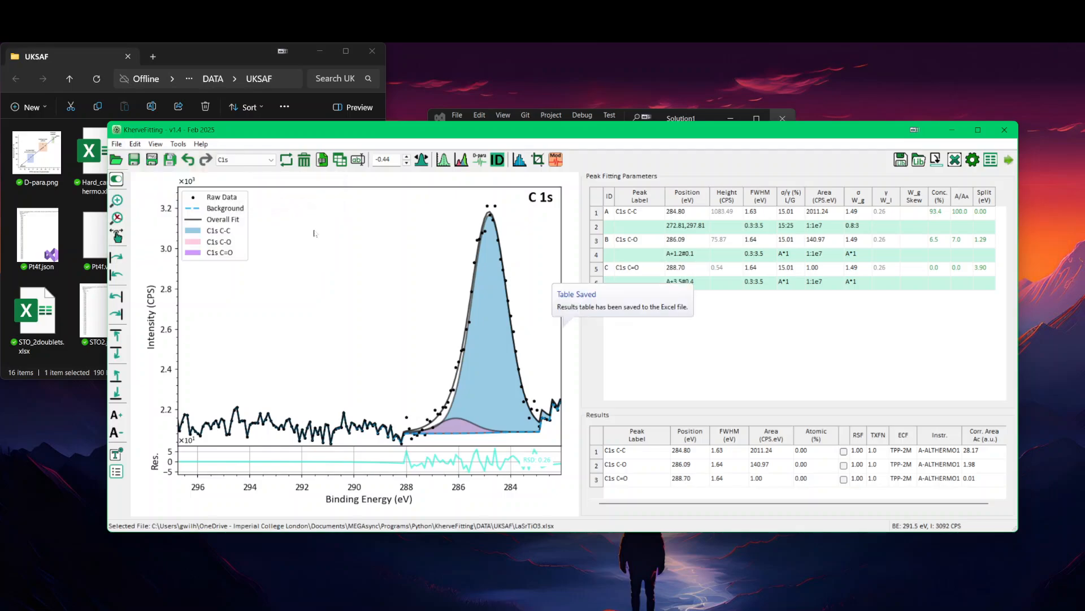
# Step: Reopen LaSrTiO3.xlsx from the UKSAF folder and widen the sheet tab area to show the full Results Table name
pyautogui.click(209, 59)
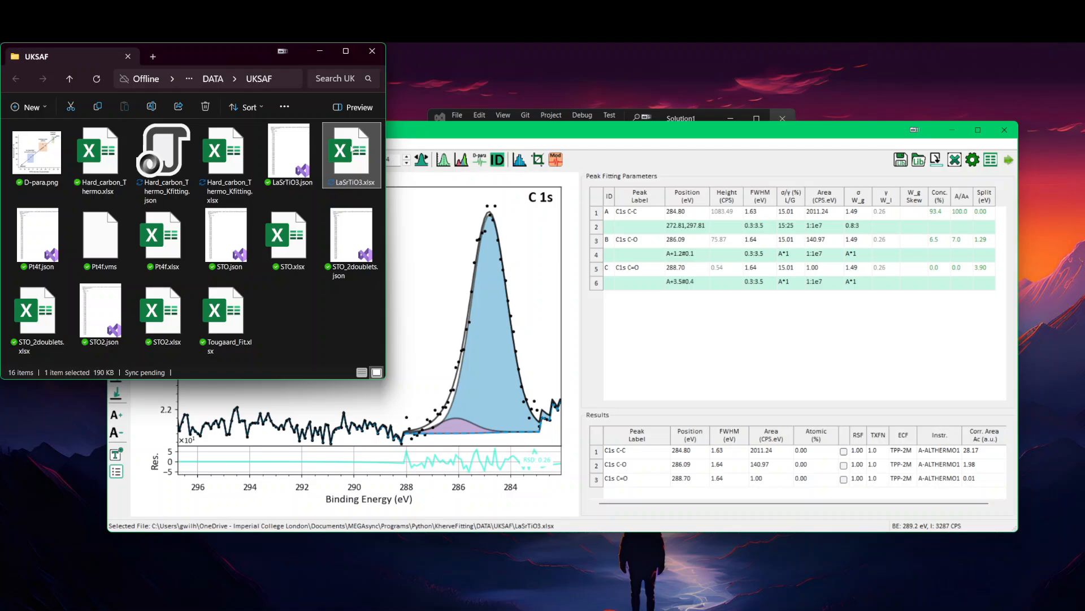
pyautogui.doubleClick(352, 149)
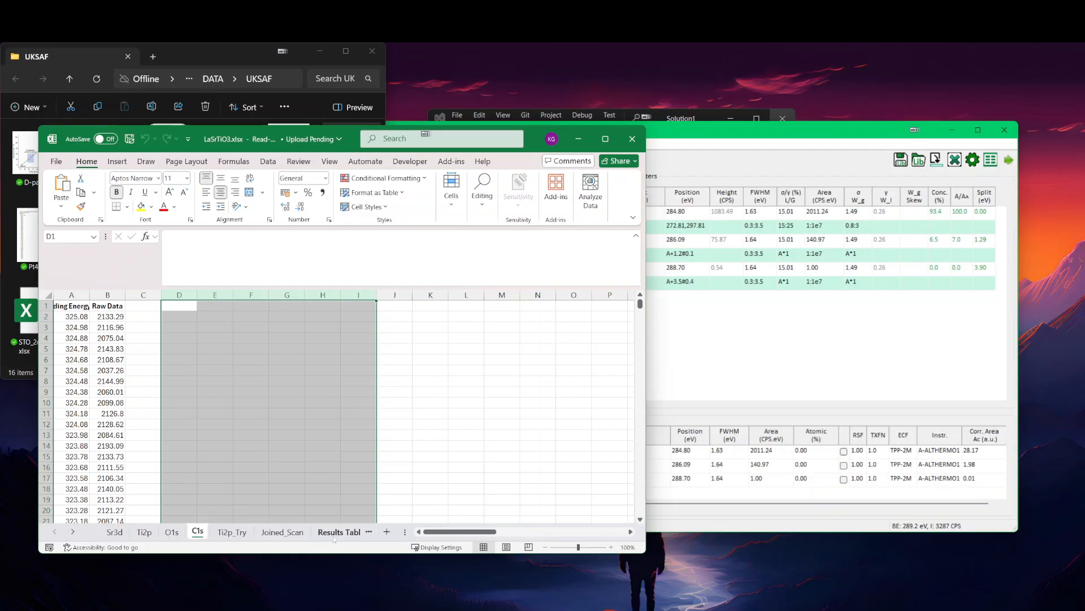
pyautogui.moveTo(406, 531); pyautogui.dragTo(465, 532)
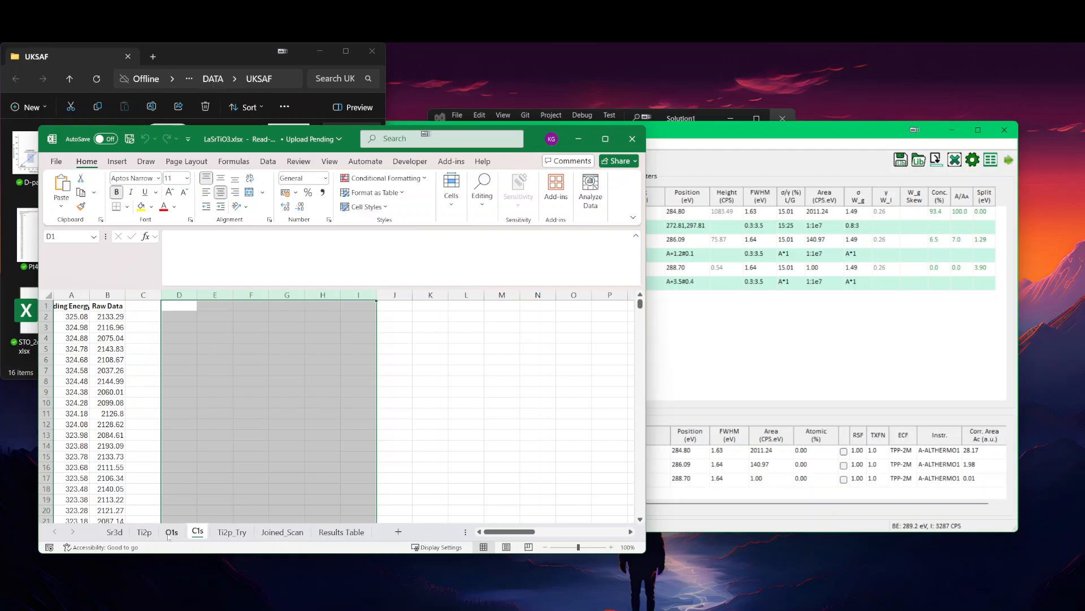
# Step: Duplicate the O1s sheet within LaSrTiO3.xlsx and place the copy directly after the Ti2p_Try sheet
pyautogui.click(168, 536)
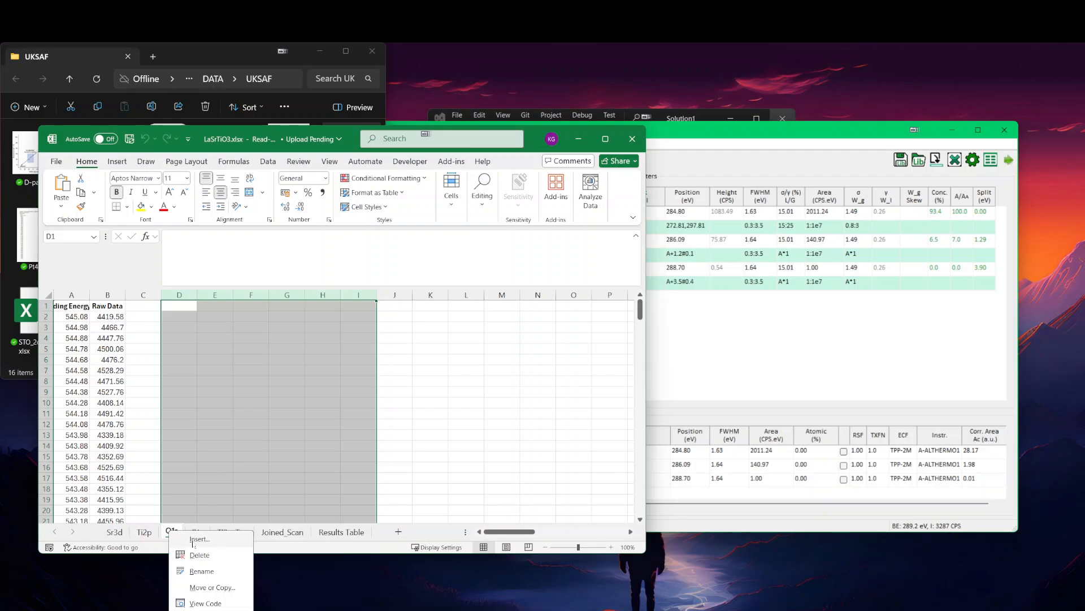
pyautogui.click(221, 588)
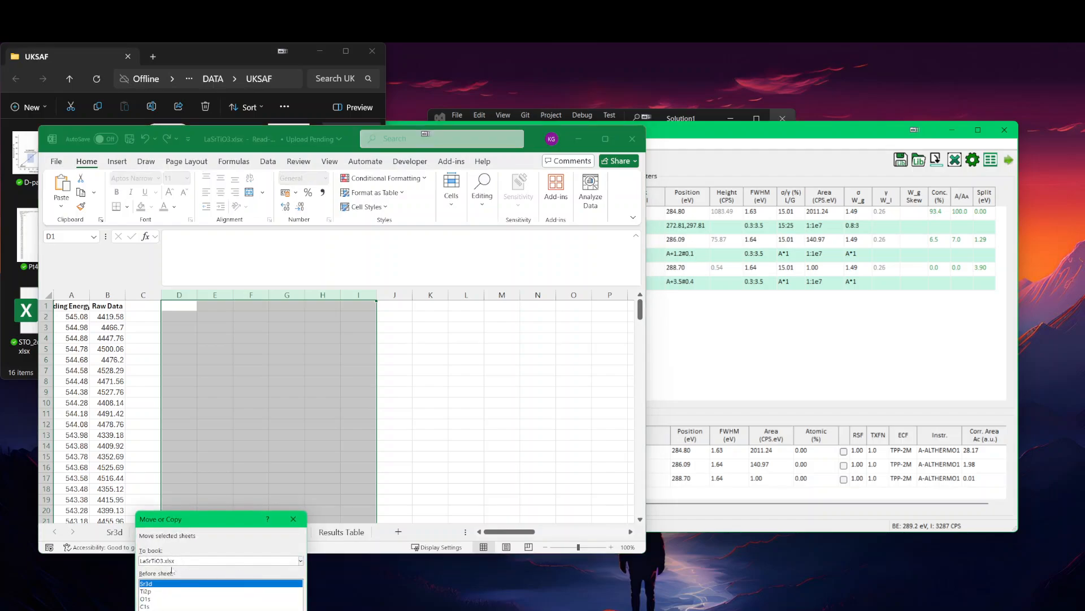
pyautogui.click(143, 610)
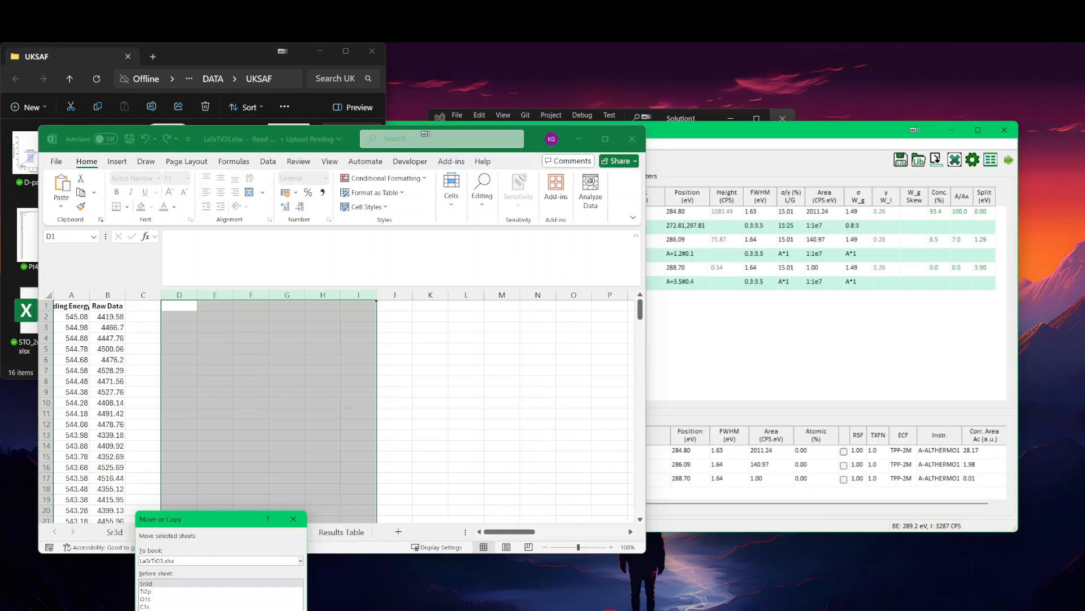
pyautogui.press('Return')
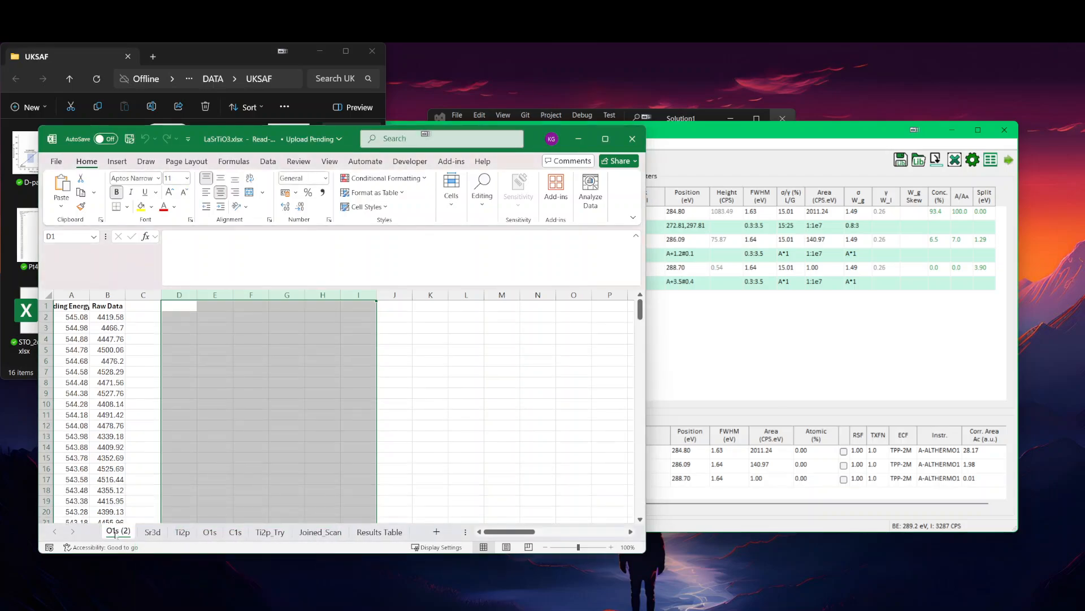
pyautogui.moveTo(116, 534); pyautogui.dragTo(284, 535)
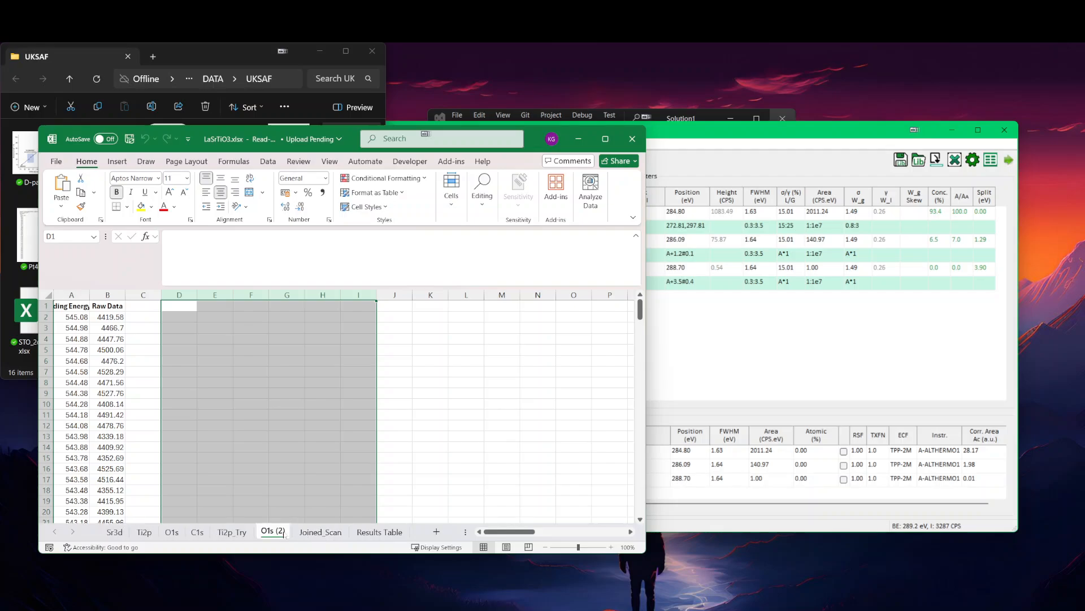
# Step: Rename the copied O1s sheet as La3d
pyautogui.doubleClick(283, 533)
pyautogui.write('La3d')
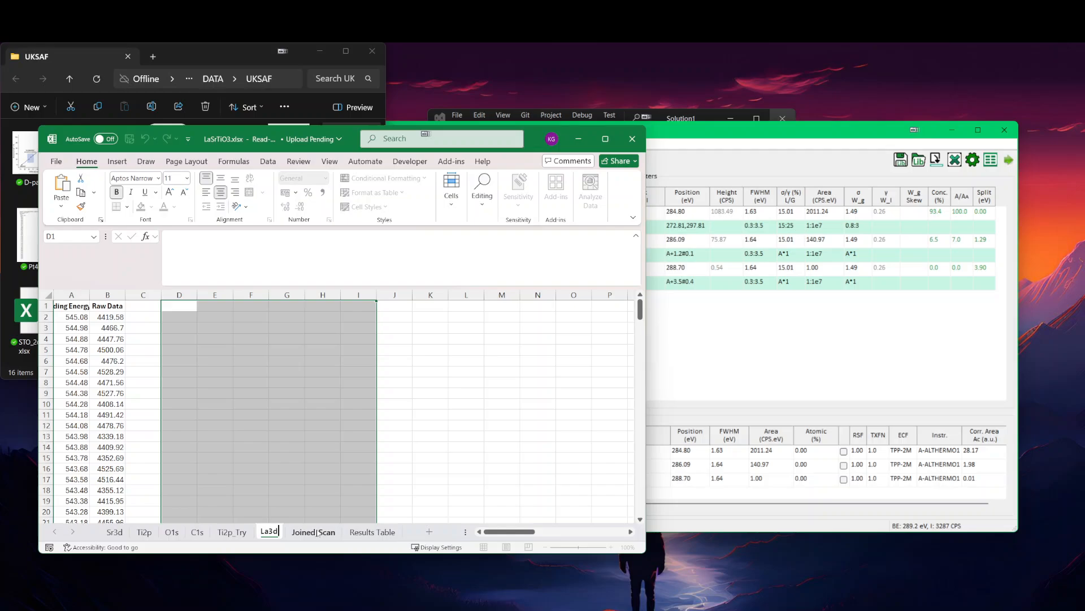
pyautogui.press('Return')
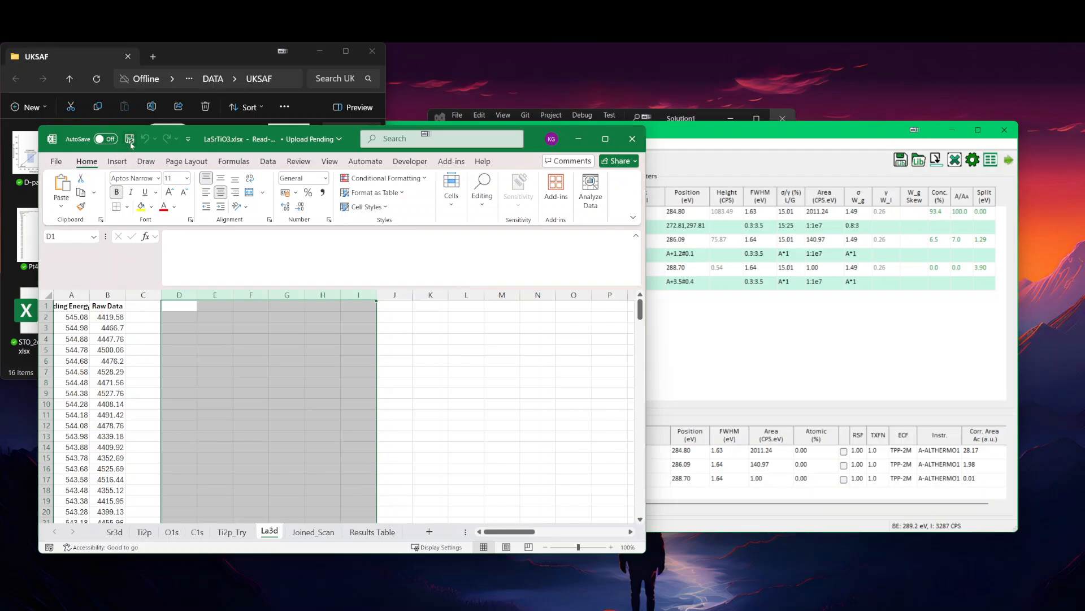
# Step: Try to save LaSrTiO3.xlsx with the La3d sheet and close the workbook without saving
pyautogui.click(130, 141)
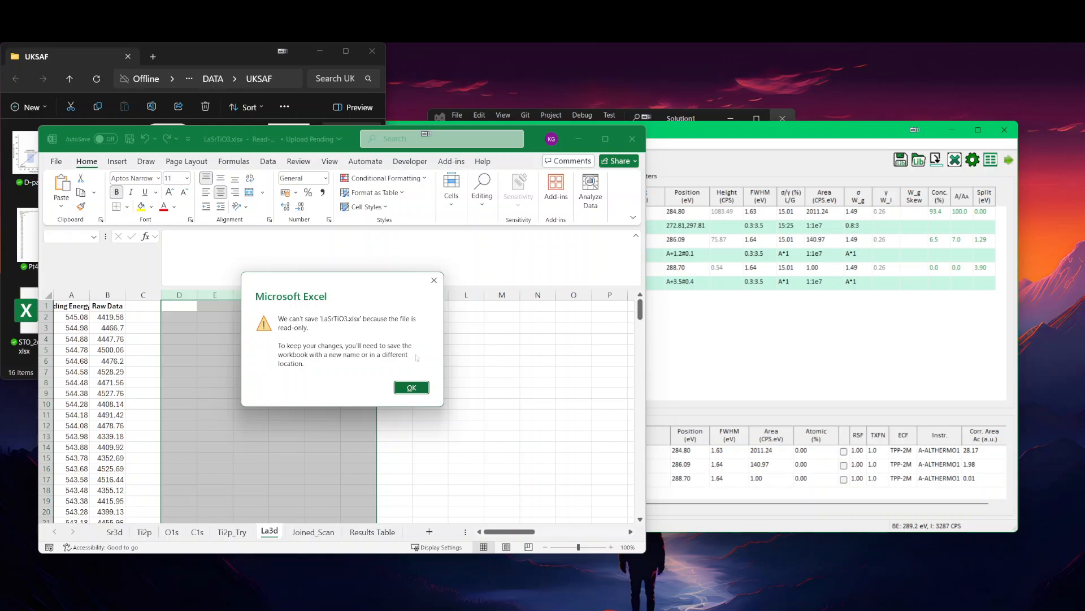
pyautogui.click(416, 389)
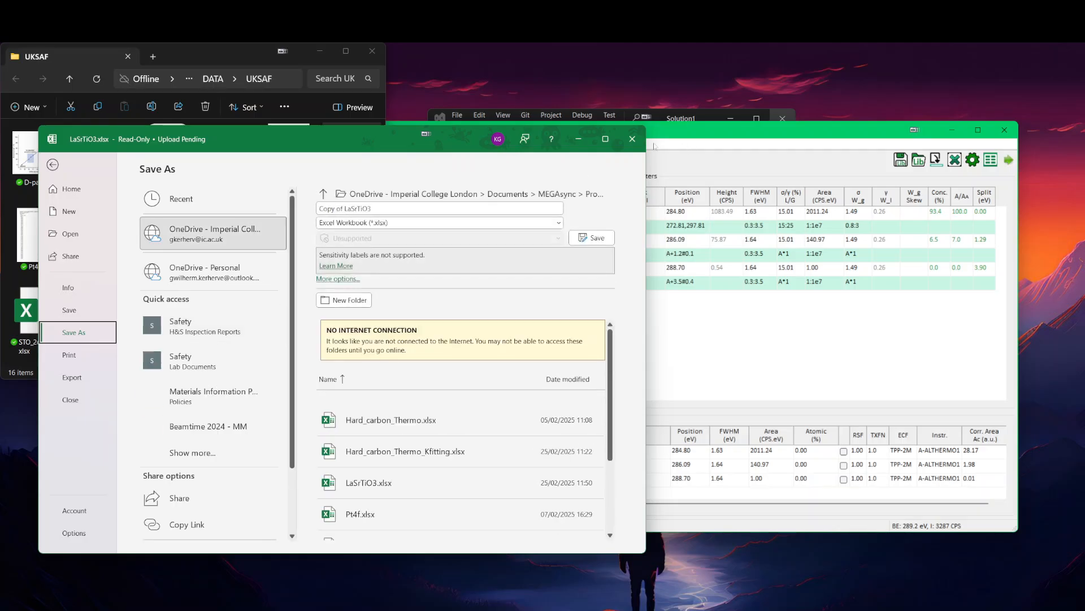
pyautogui.click(627, 141)
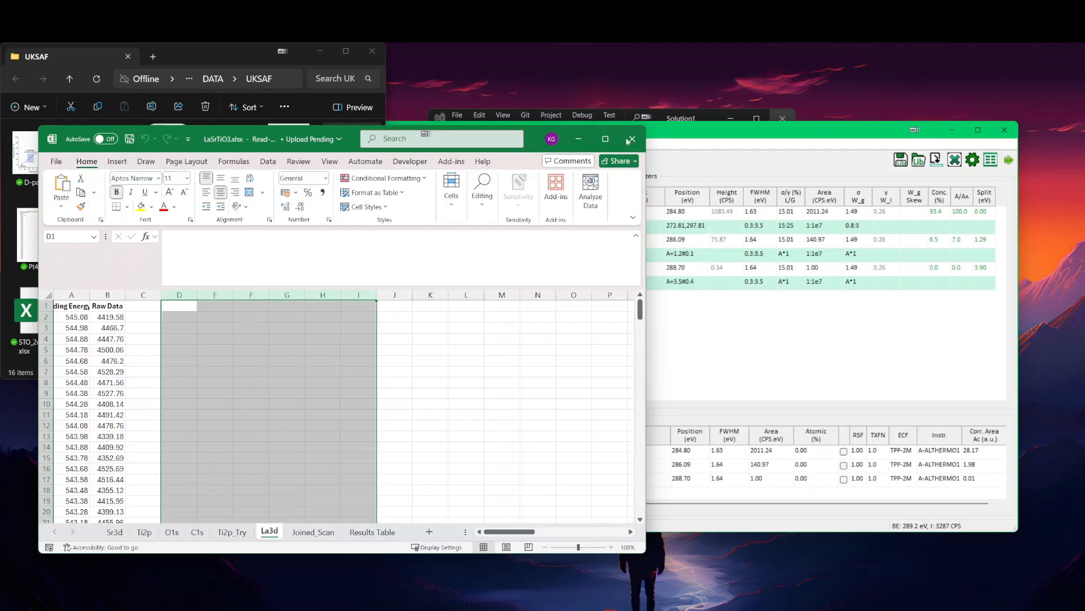
pyautogui.click(661, 453)
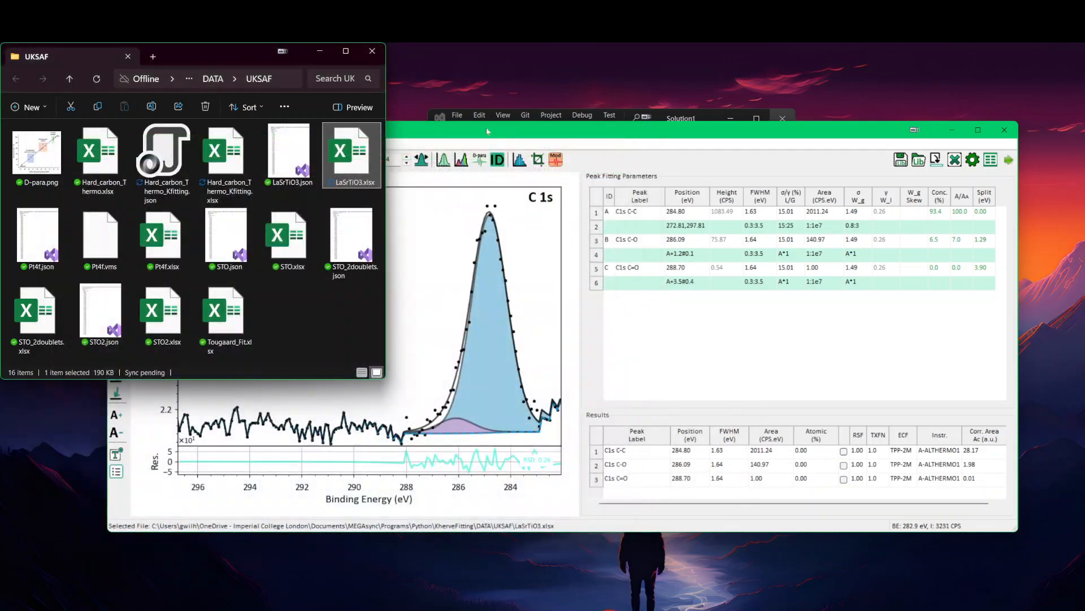
# Step: Switch KherveFitting to the recent file Hard_carbon_Thermo_Kfitting.xlsx and reopen LaSrTiO3.xlsx from the UKSAF folder in Excel
pyautogui.click(598, 132)
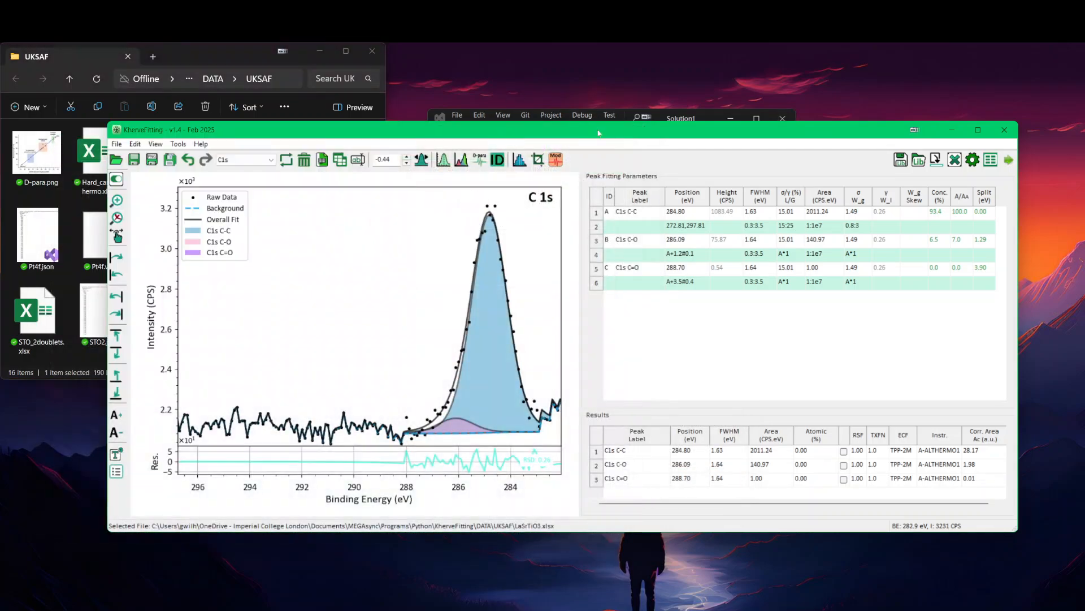
pyautogui.click(117, 143)
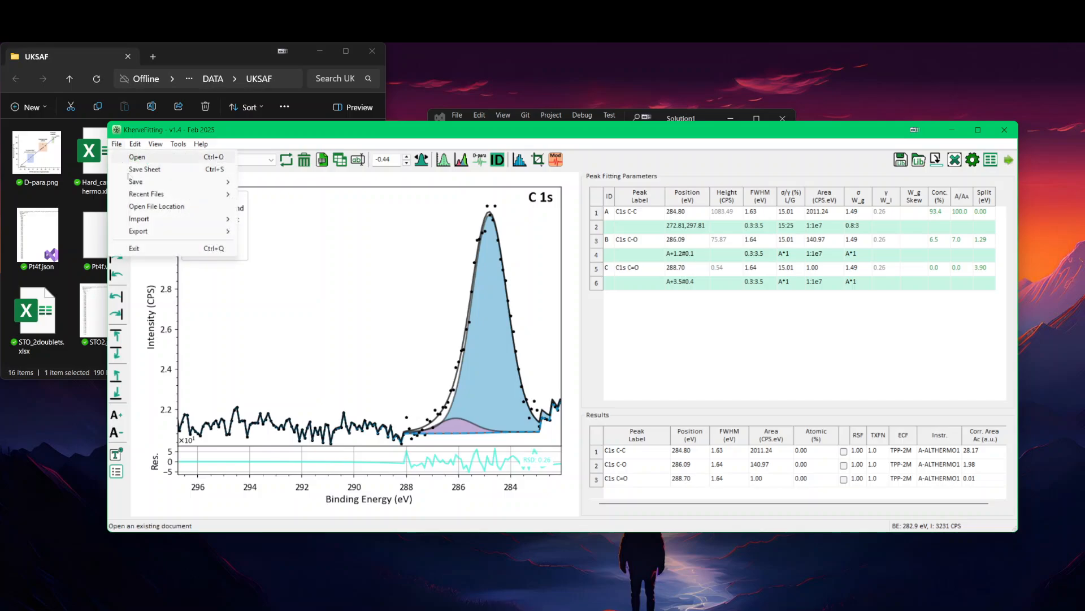
pyautogui.moveTo(157, 194)
pyautogui.click(305, 205)
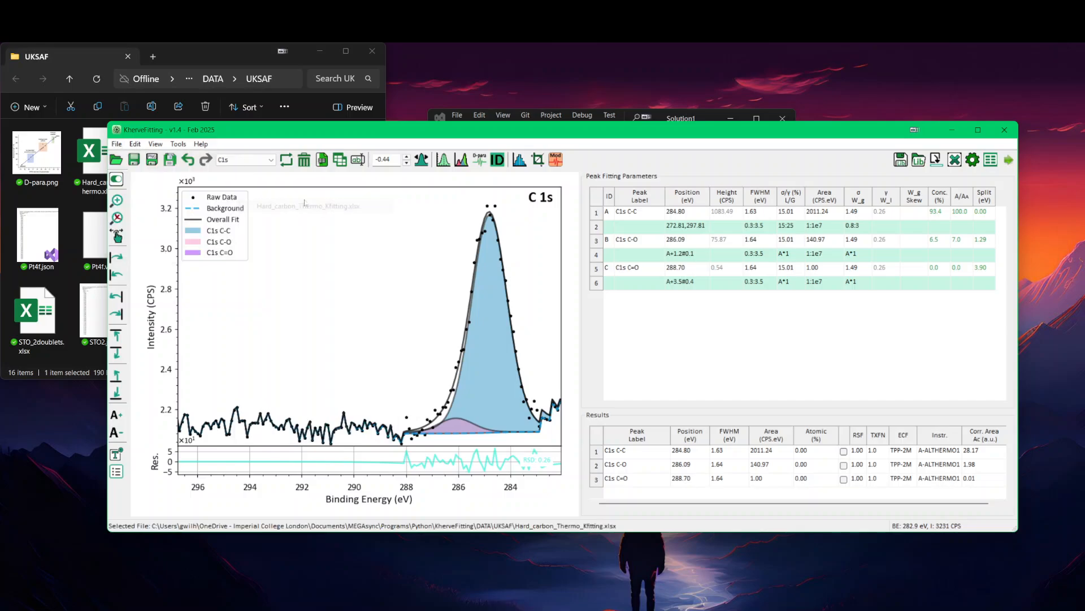
pyautogui.click(208, 54)
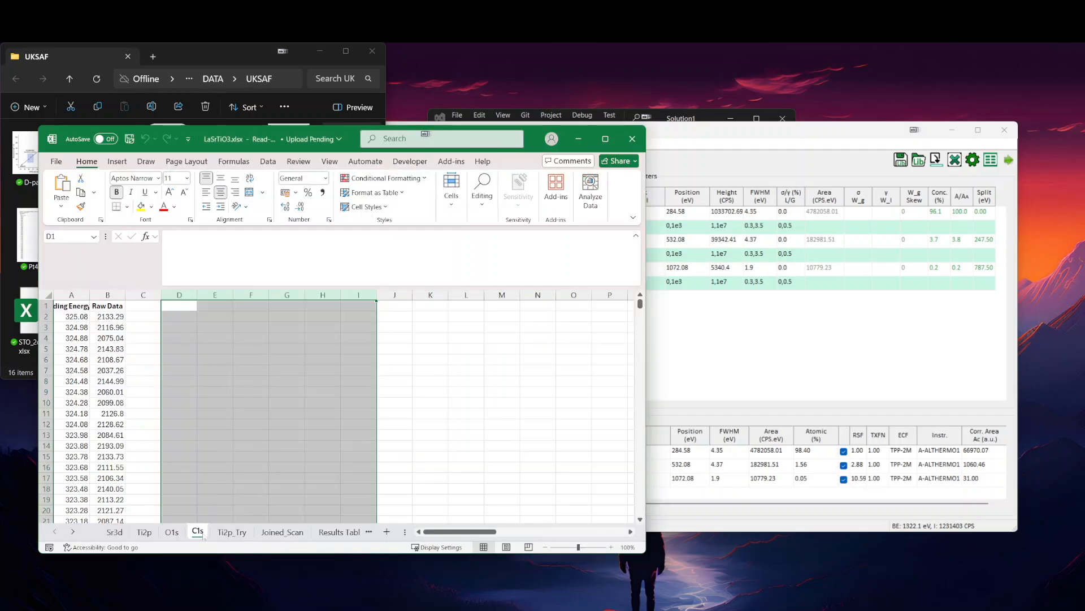
# Step: Create a copy of the O1s sheet before Sr3d in the reopened LaSrTiO3.xlsx workbook
pyautogui.rightClick(201, 533)
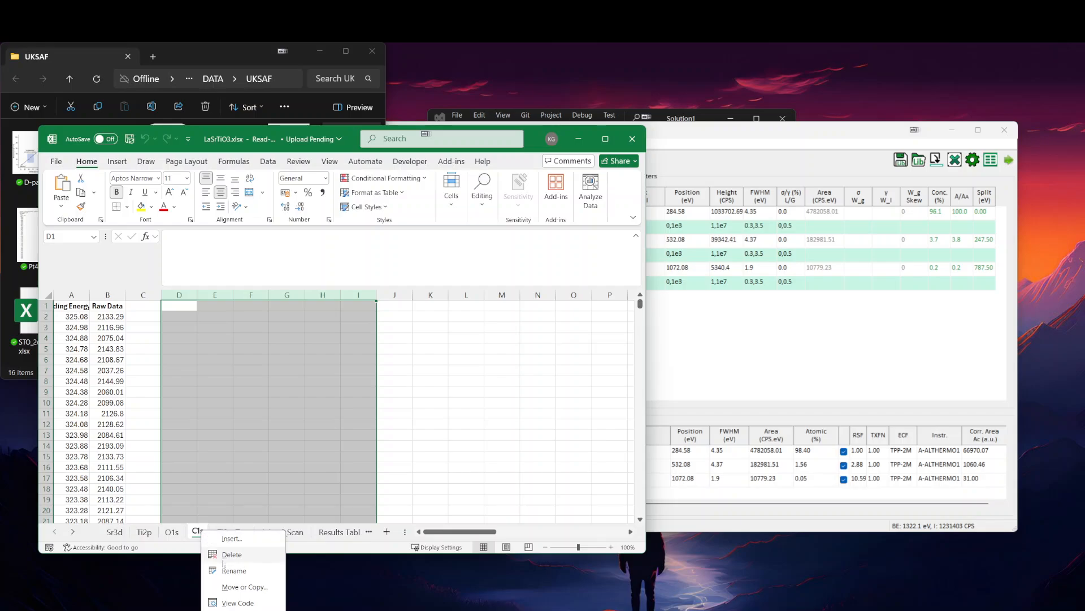
pyautogui.click(170, 533)
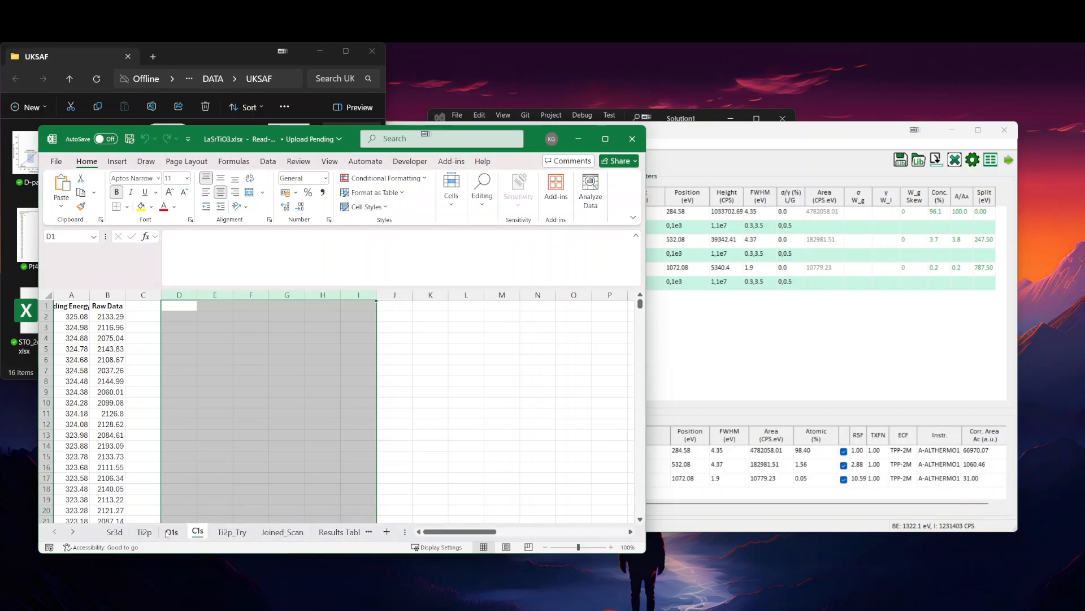
pyautogui.rightClick(168, 531)
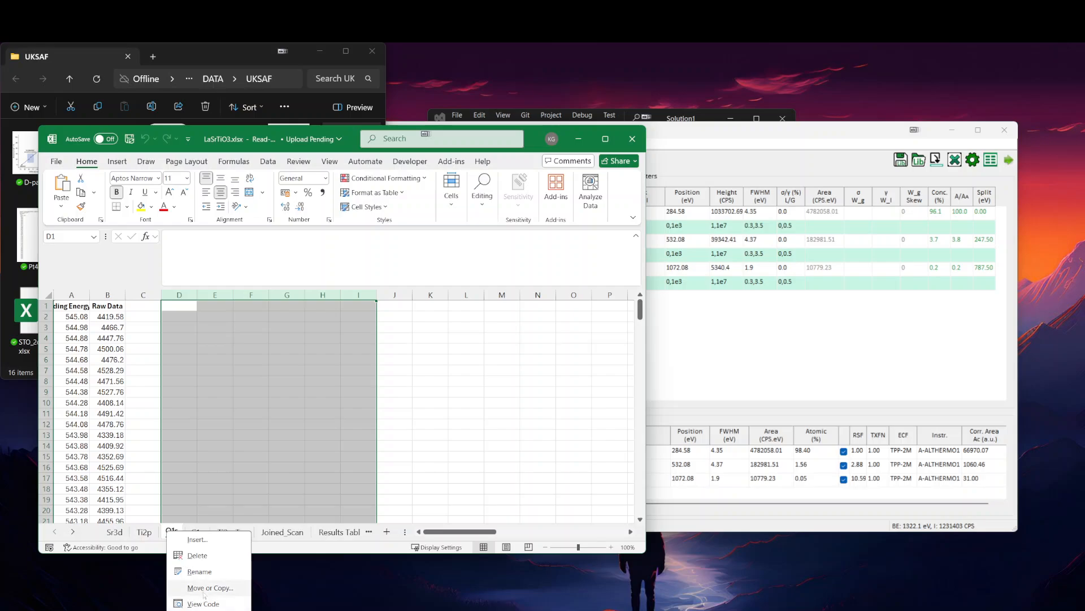
pyautogui.click(204, 588)
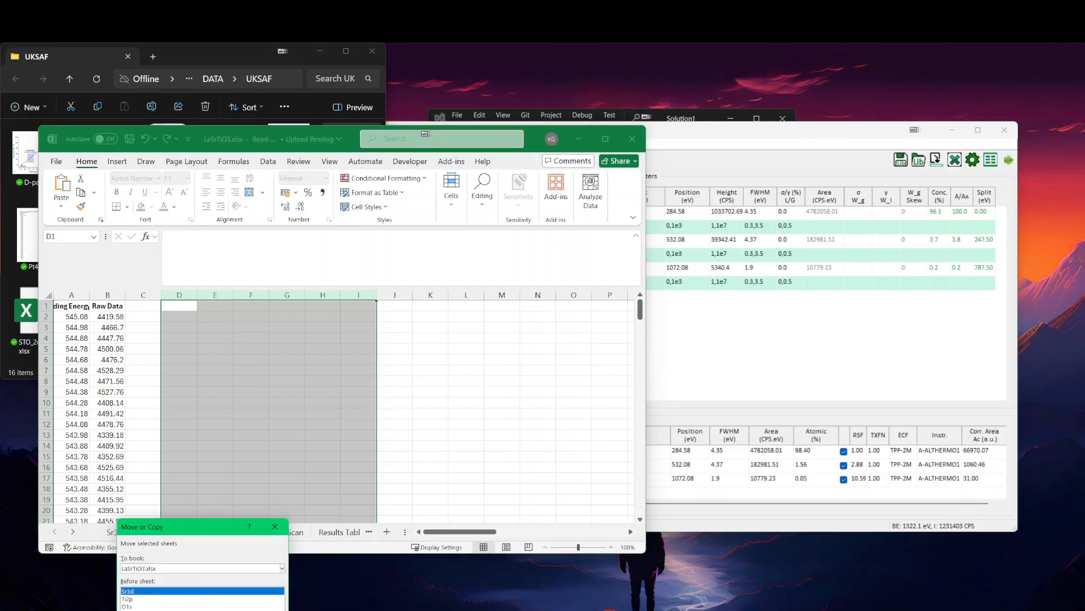
pyautogui.click(124, 610)
pyautogui.press('Return')
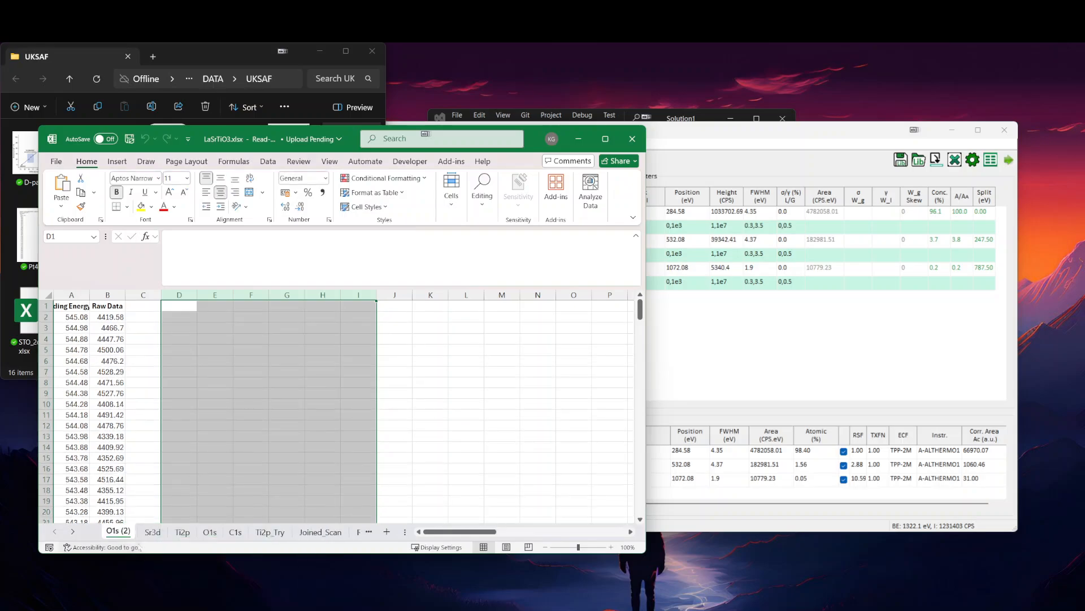
# Step: Name the copied sheet La3d and move it directly after the Joined_Scan sheet
pyautogui.write('La3d')
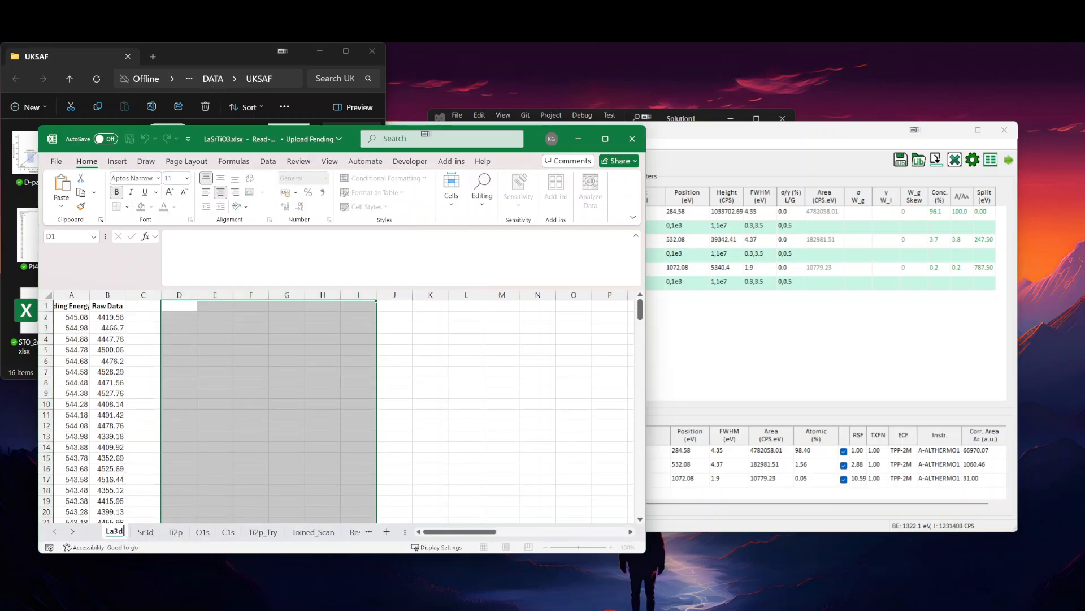
pyautogui.press('Return')
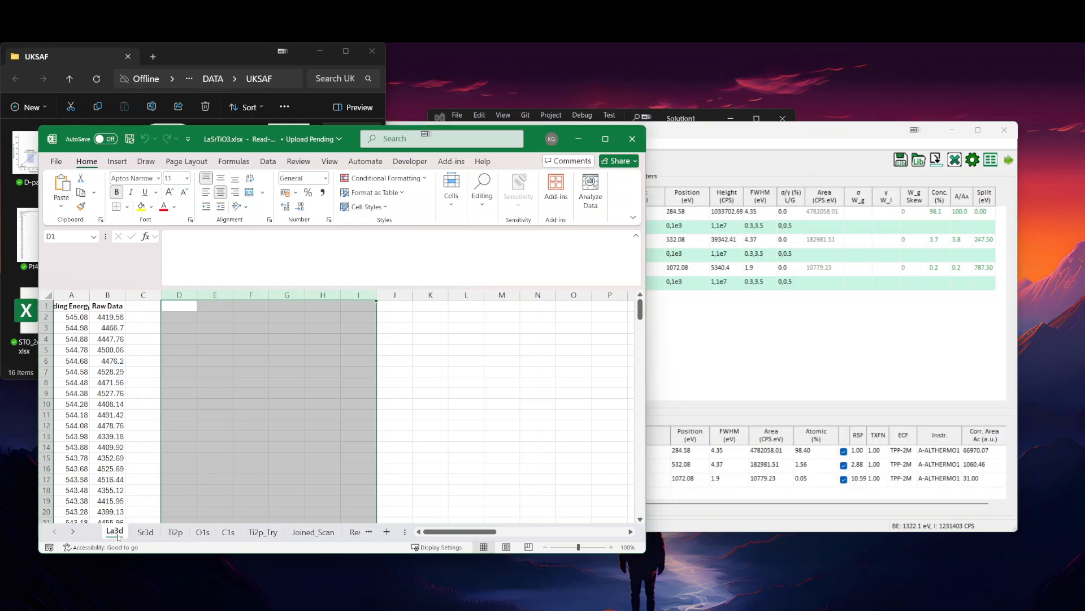
pyautogui.moveTo(233, 538); pyautogui.dragTo(343, 530)
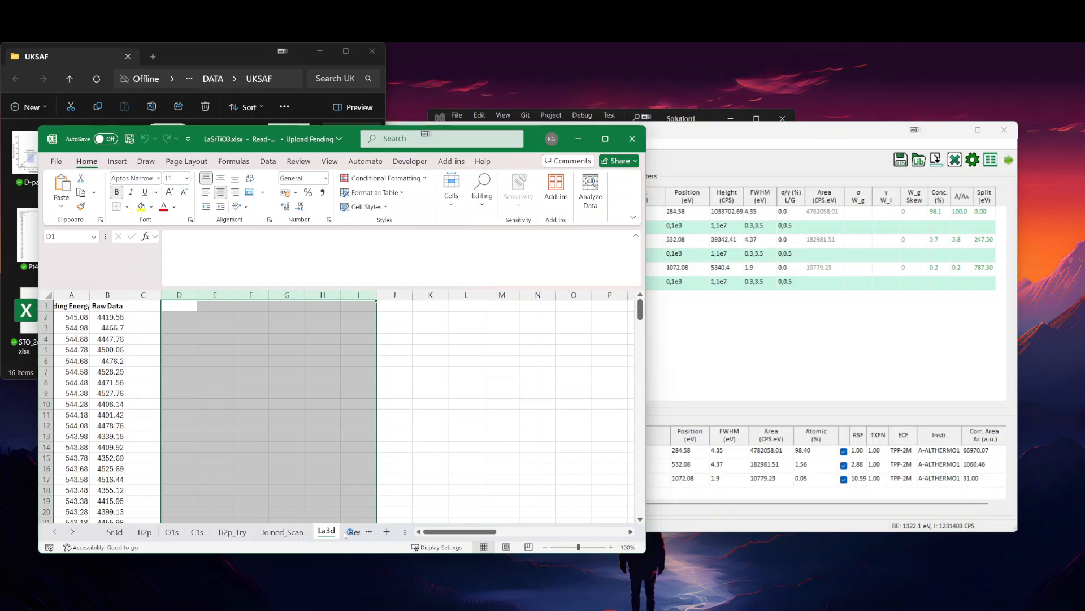
pyautogui.click(465, 415)
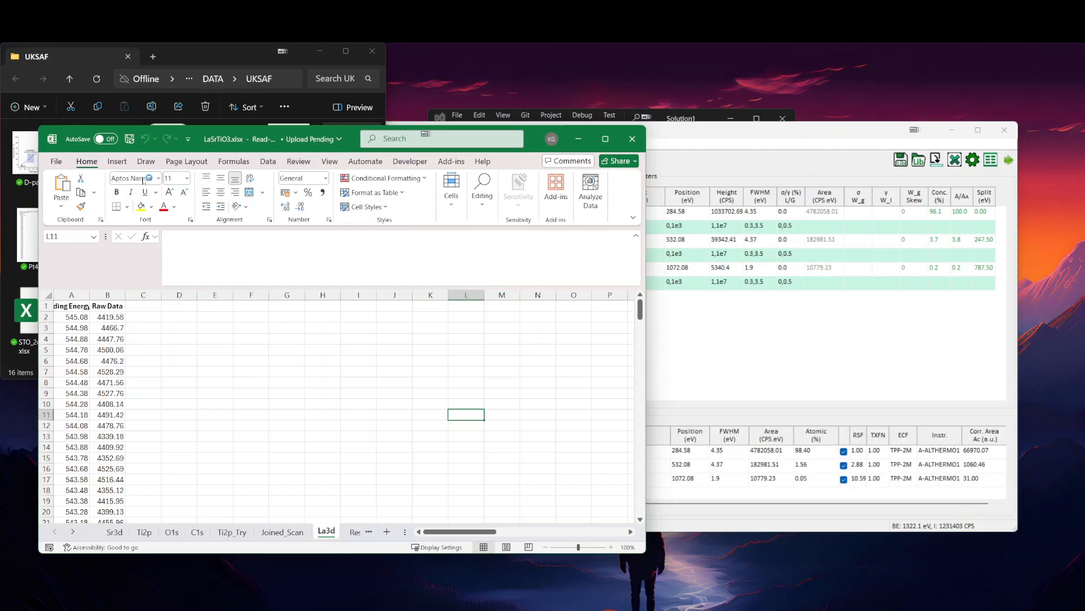
# Step: Try to save LaSrTiO3.xlsx and close KherveFitting to release the file
pyautogui.click(130, 139)
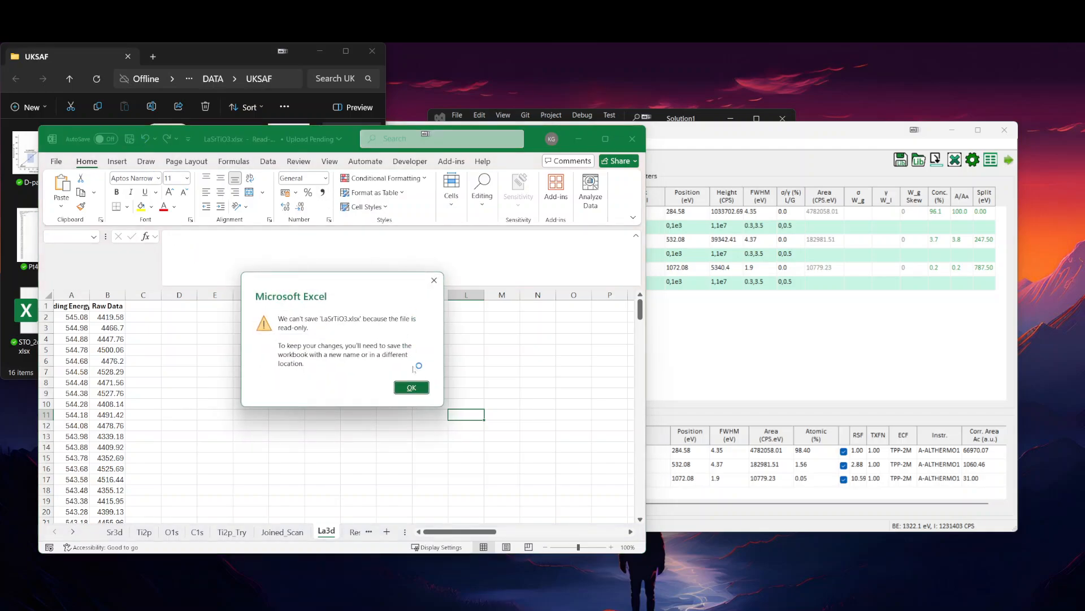
pyautogui.click(418, 387)
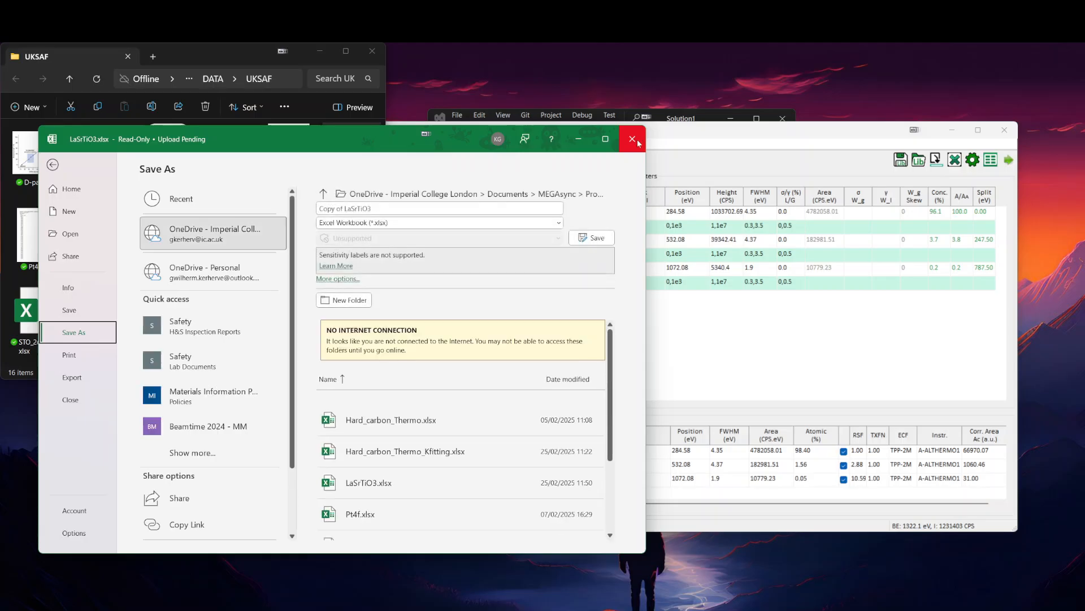
pyautogui.click(1004, 132)
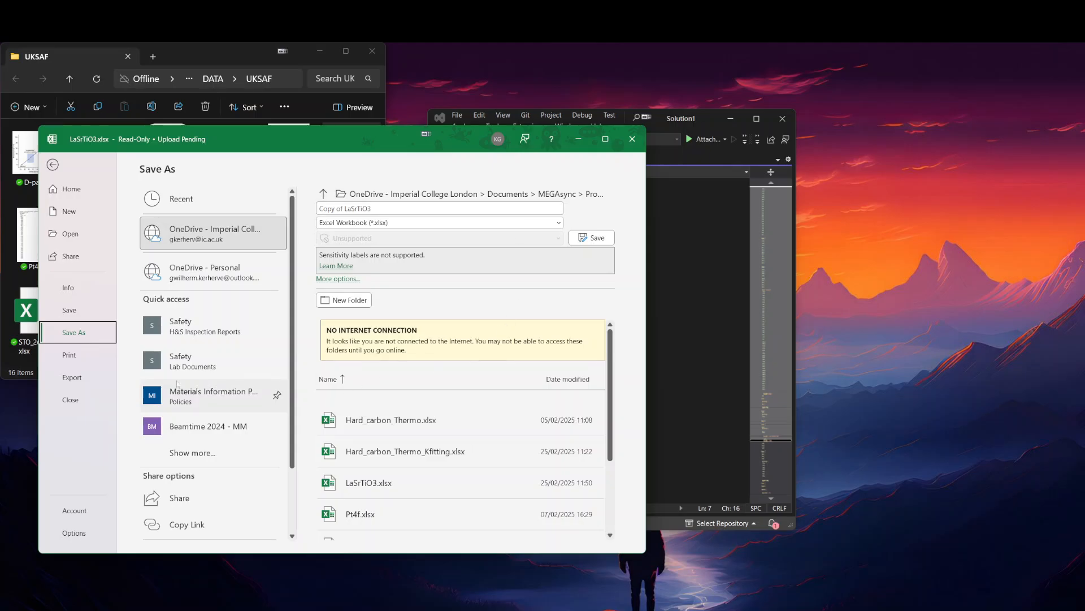
# Step: Retry saving LaSrTiO3.xlsx, close it without saving and reopen it from the UKSAF folder
pyautogui.click(70, 310)
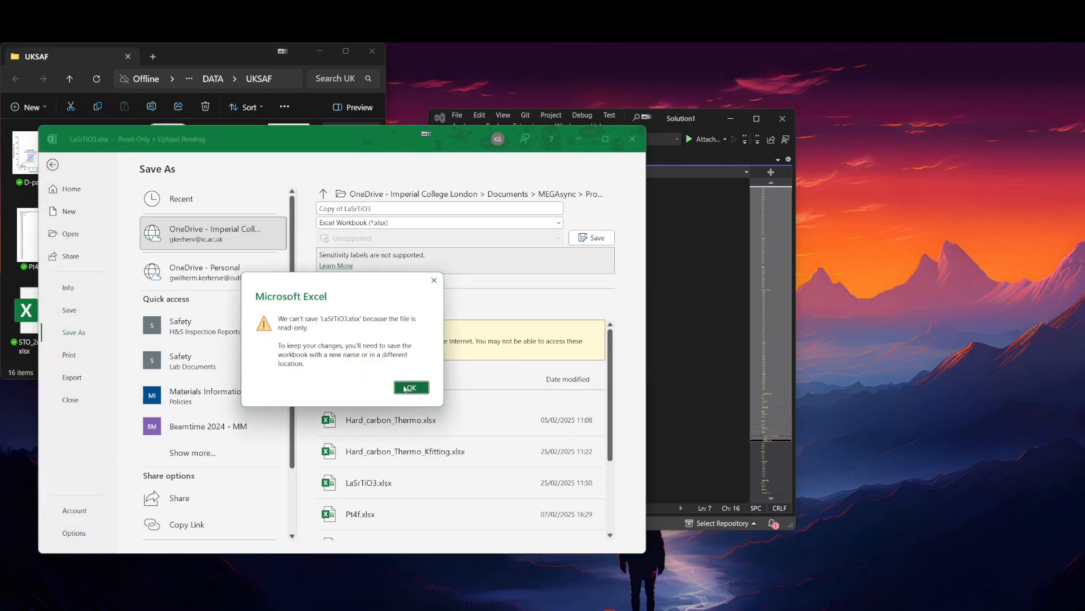
pyautogui.click(405, 389)
pyautogui.click(632, 138)
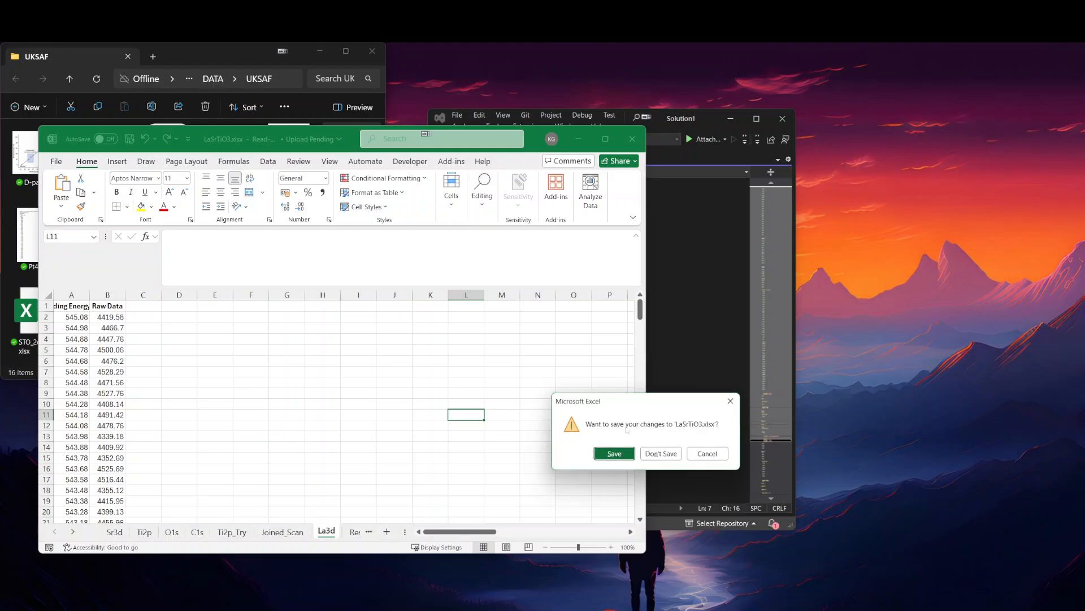
pyautogui.click(660, 454)
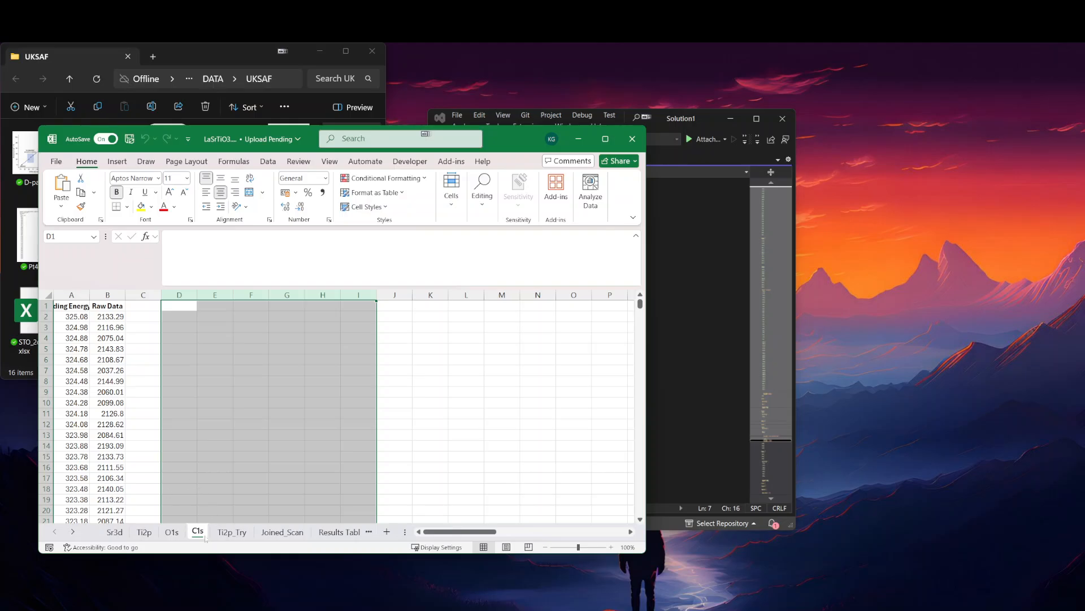
# Step: Create a copy of the O1s sheet before Sr3d in LaSrTiO3.xlsx and name it La3d
pyautogui.click(172, 532)
pyautogui.rightClick(172, 532)
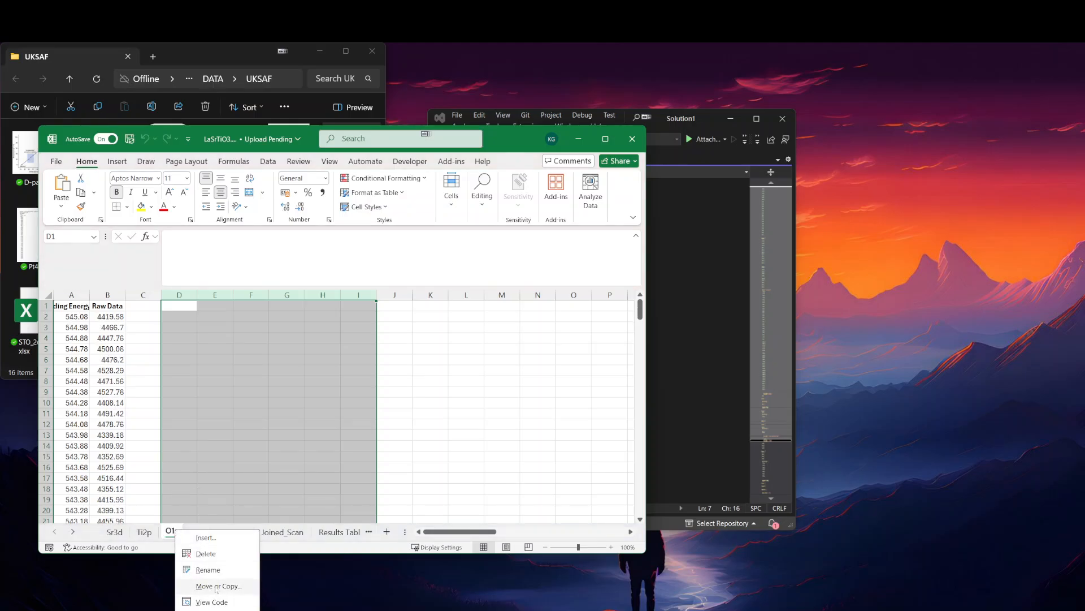
pyautogui.click(226, 587)
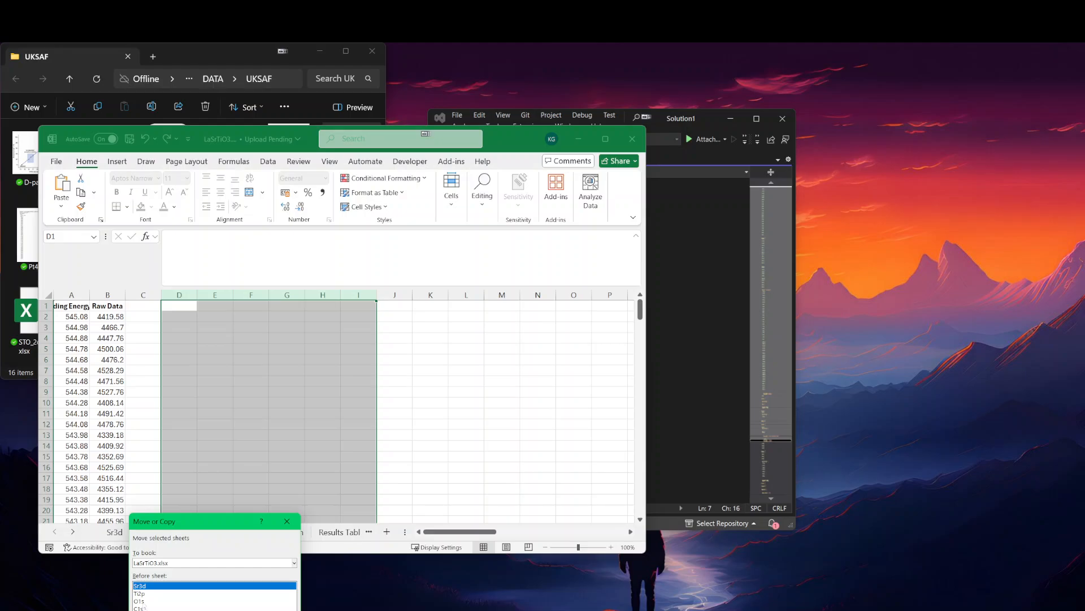
pyautogui.click(136, 610)
pyautogui.press('Return')
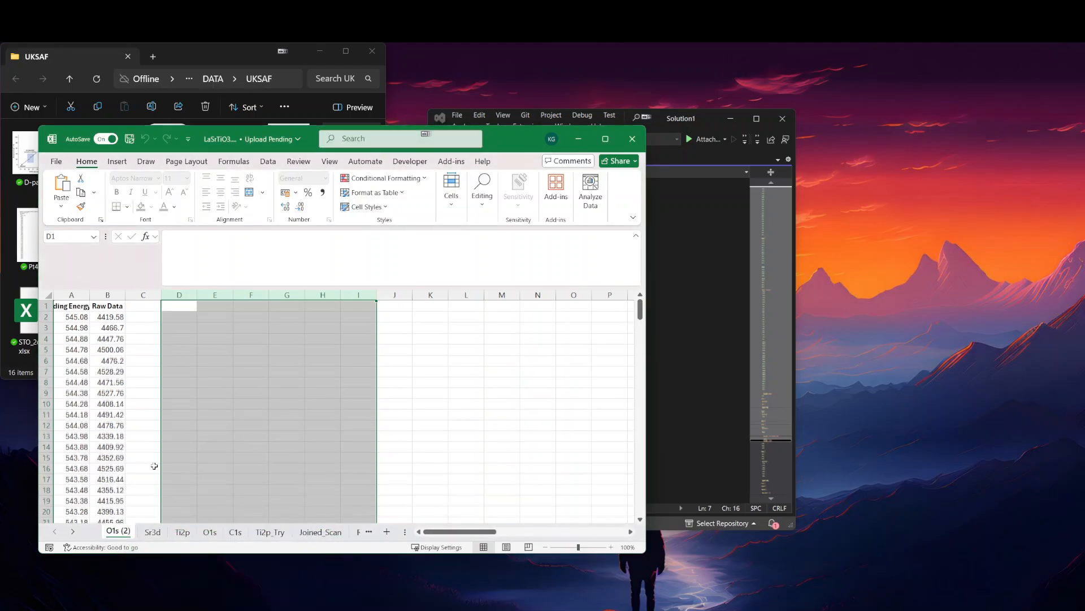
pyautogui.doubleClick(125, 533)
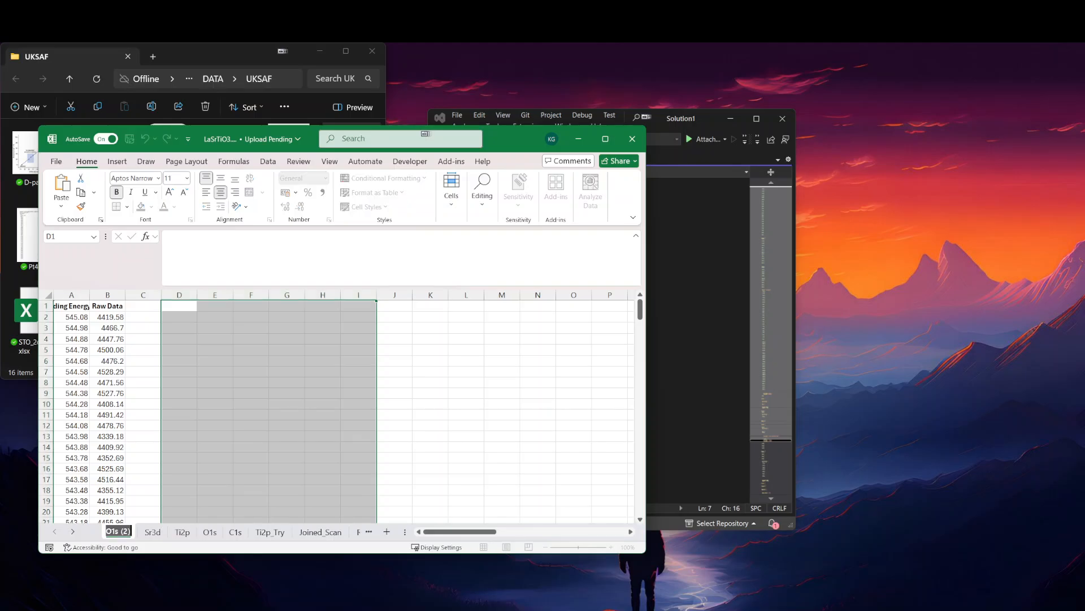
pyautogui.write('La3d')
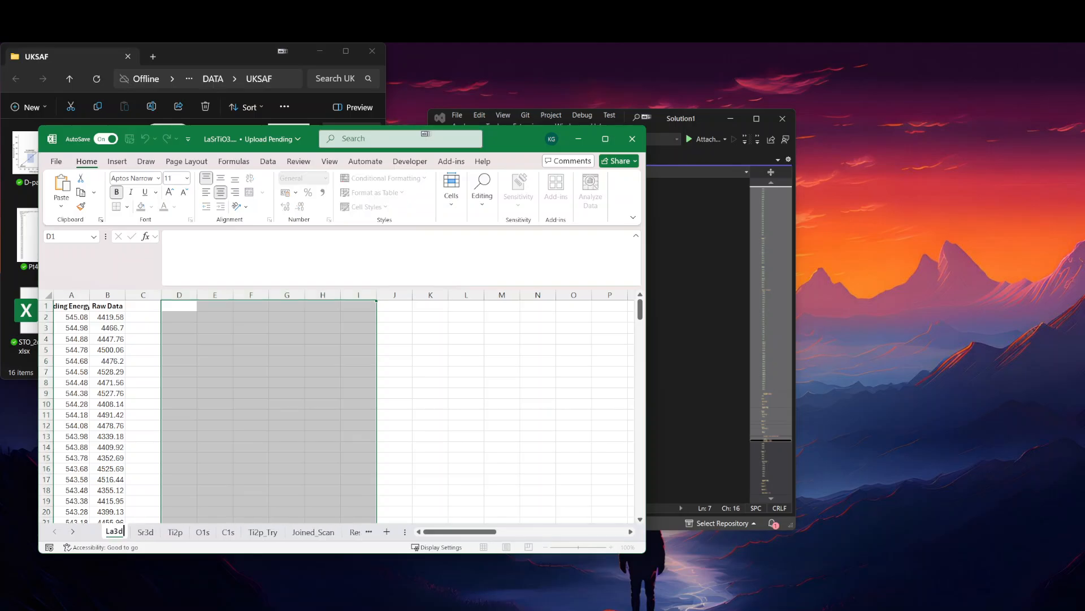
pyautogui.click(209, 424)
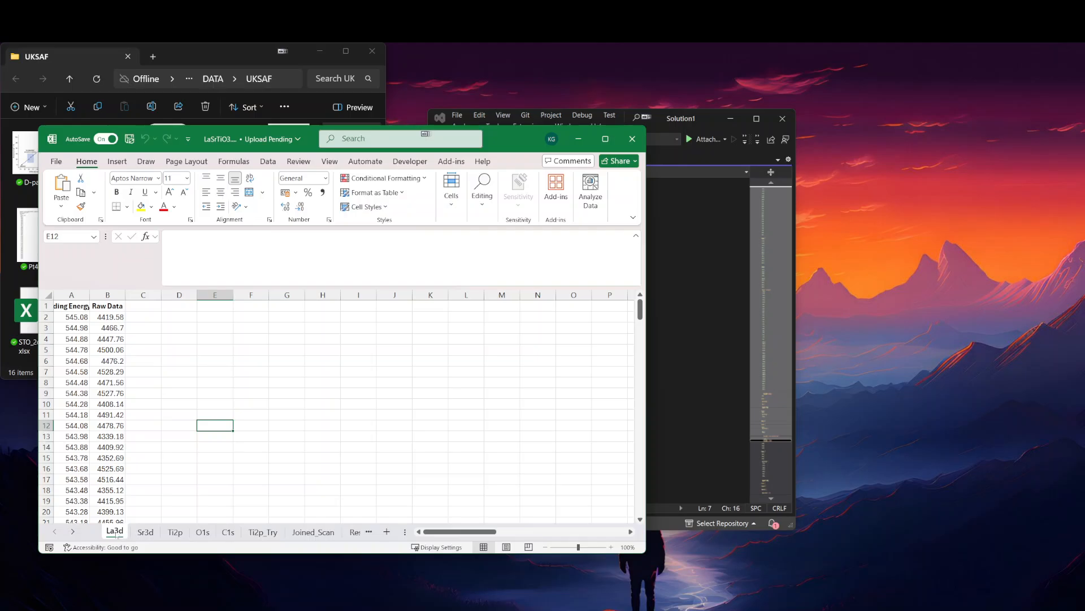
# Step: Move the La3d sheet directly after Joined_Scan and close the workbook
pyautogui.moveTo(290, 530); pyautogui.dragTo(346, 531)
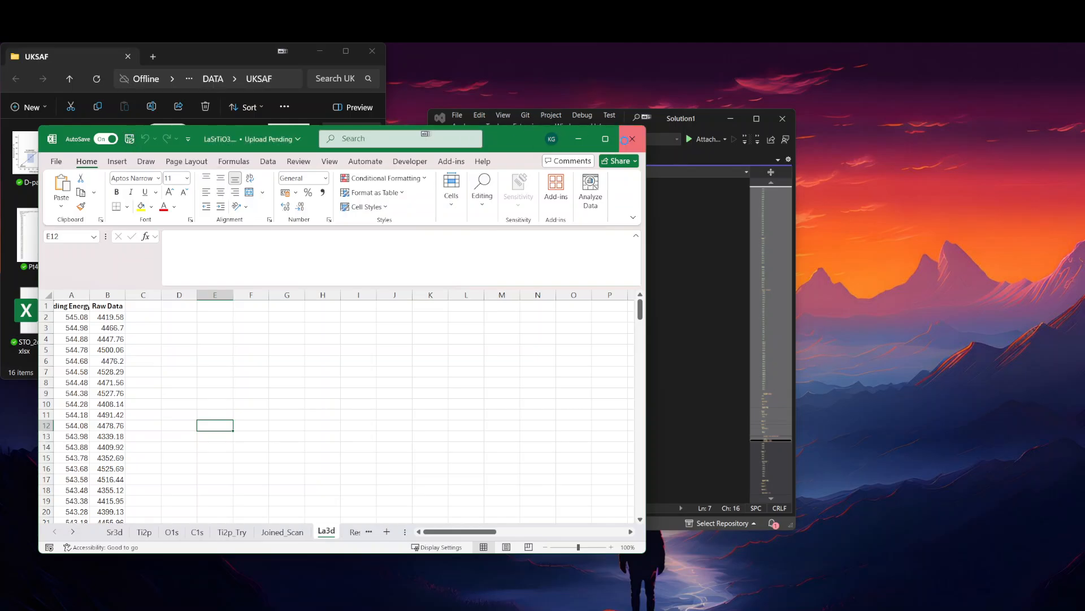
pyautogui.click(632, 138)
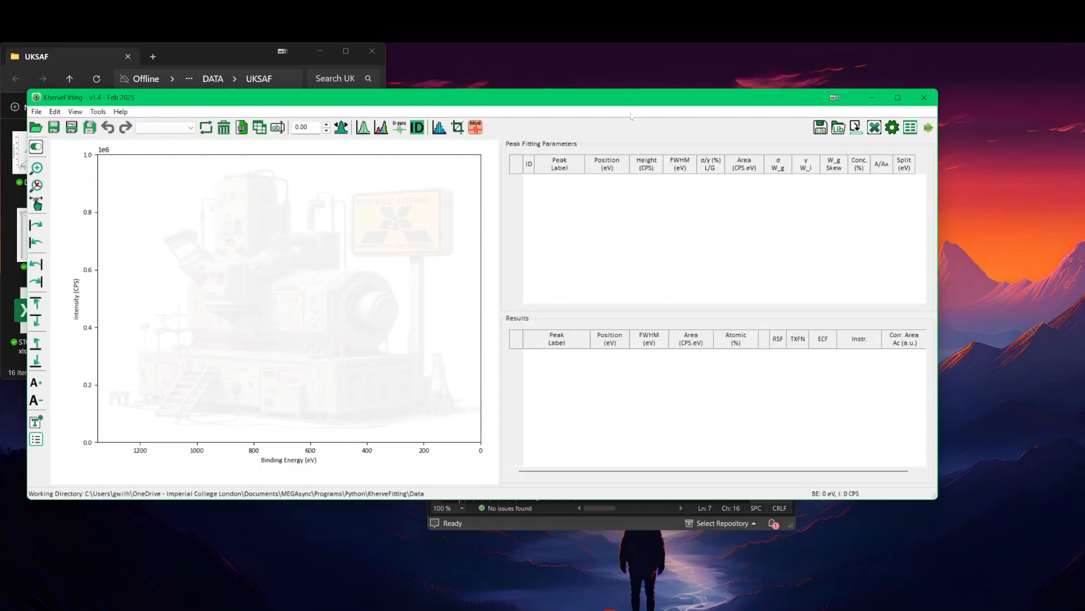
# Step: Switch to KherveFitting, open the recent file LaSrTiO3.xlsx and try to display its La3d sheet
pyautogui.moveTo(635, 102); pyautogui.dragTo(648, 102)
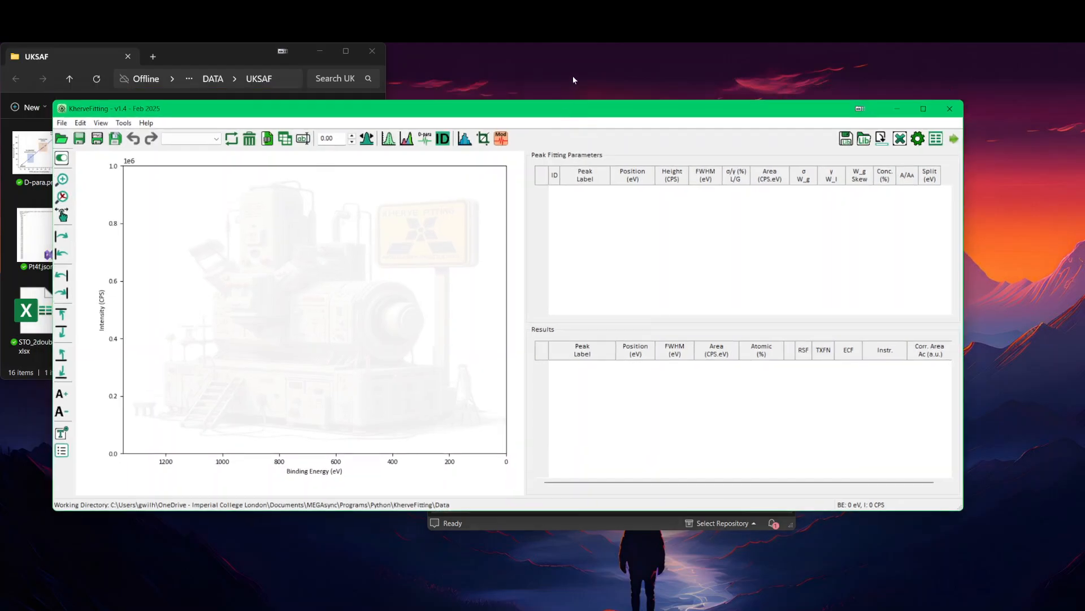
pyautogui.click(61, 124)
pyautogui.moveTo(124, 173)
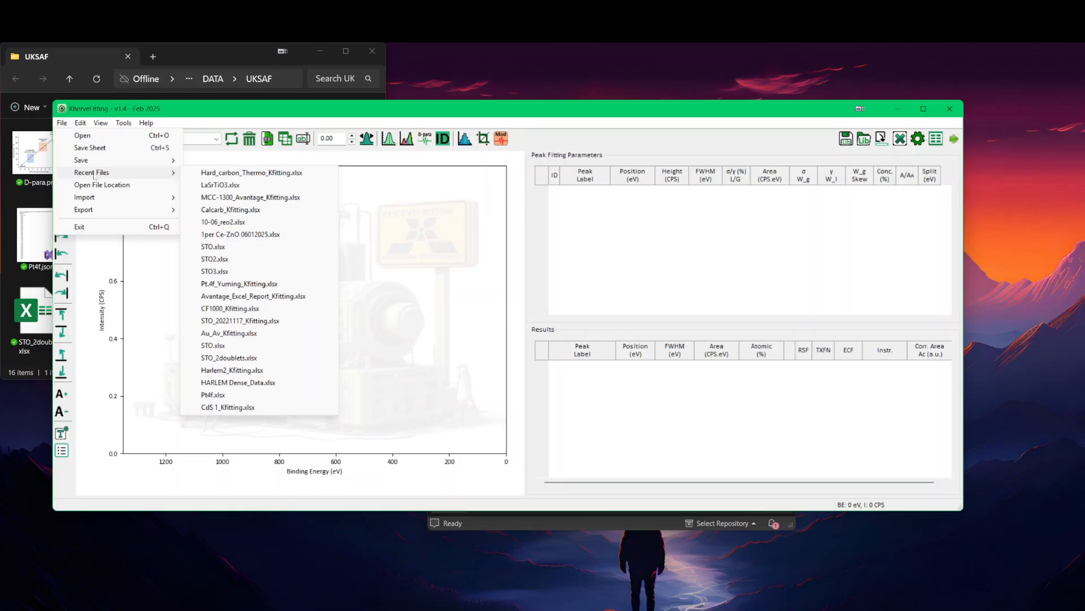
pyautogui.click(232, 187)
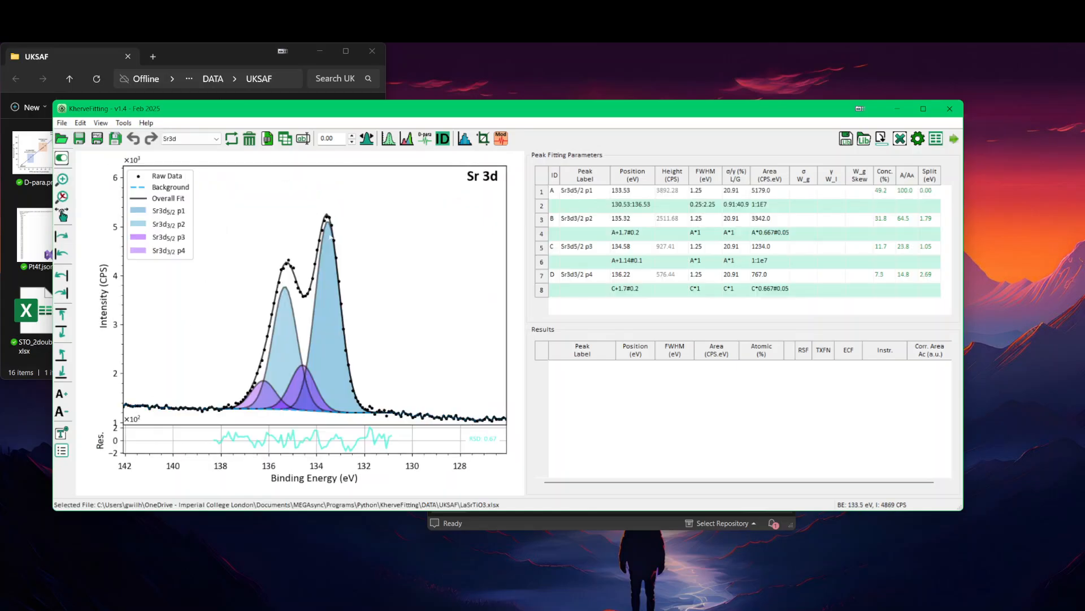
pyautogui.click(198, 139)
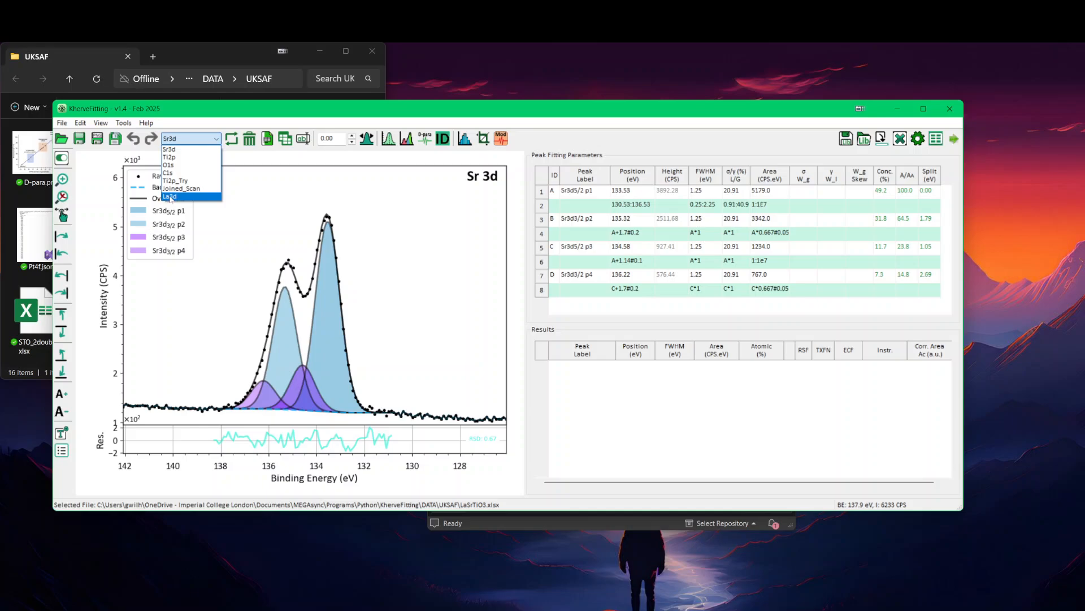
pyautogui.click(170, 197)
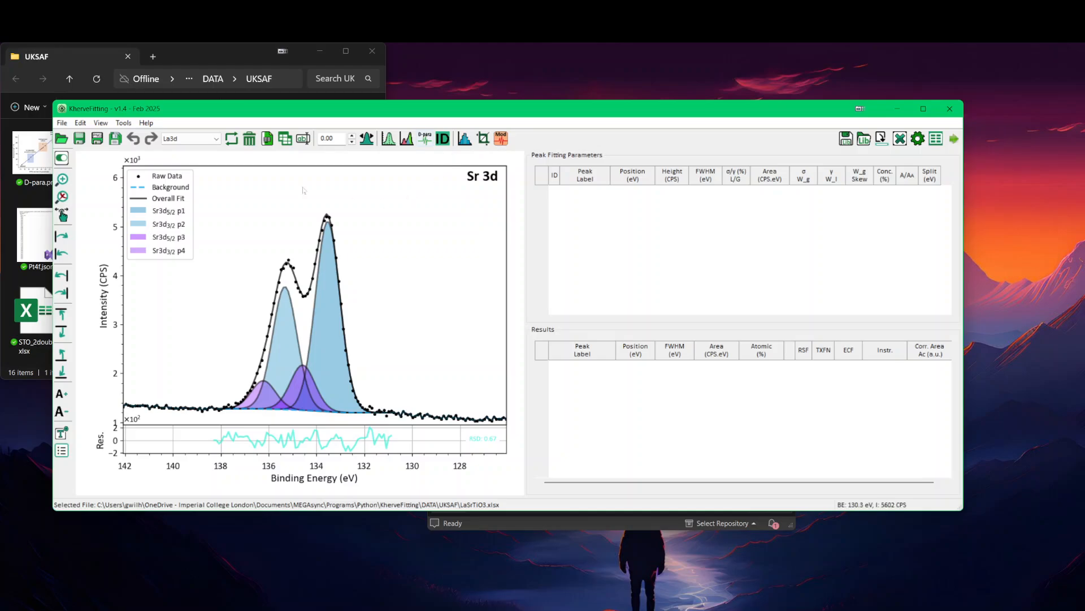
# Step: Try selecting the La3d sheet once more and return to the Sr3d sheet
pyautogui.click(189, 138)
pyautogui.click(202, 198)
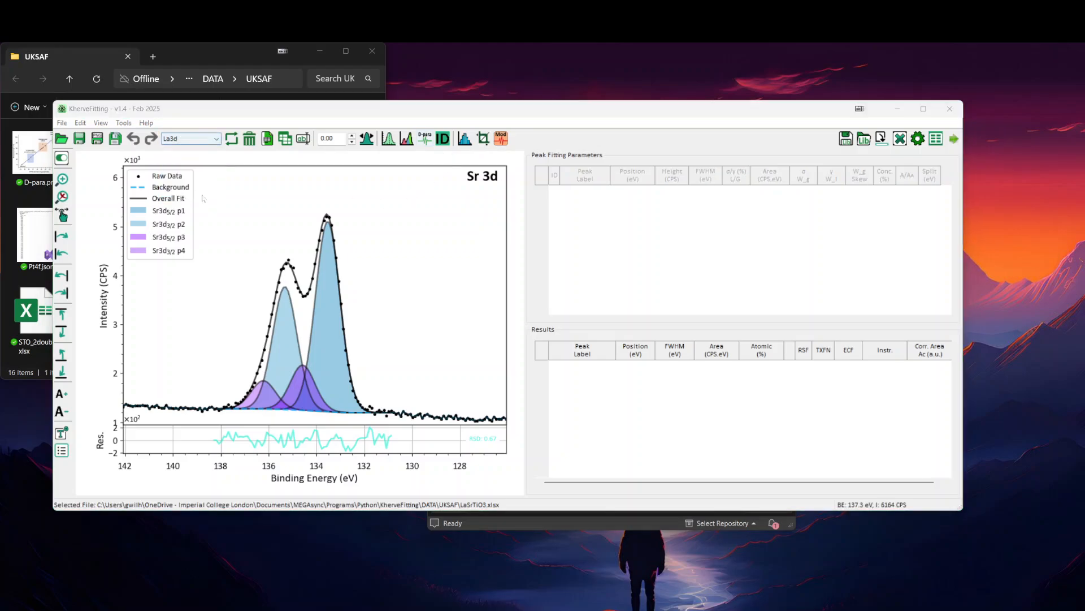
pyautogui.click(575, 311)
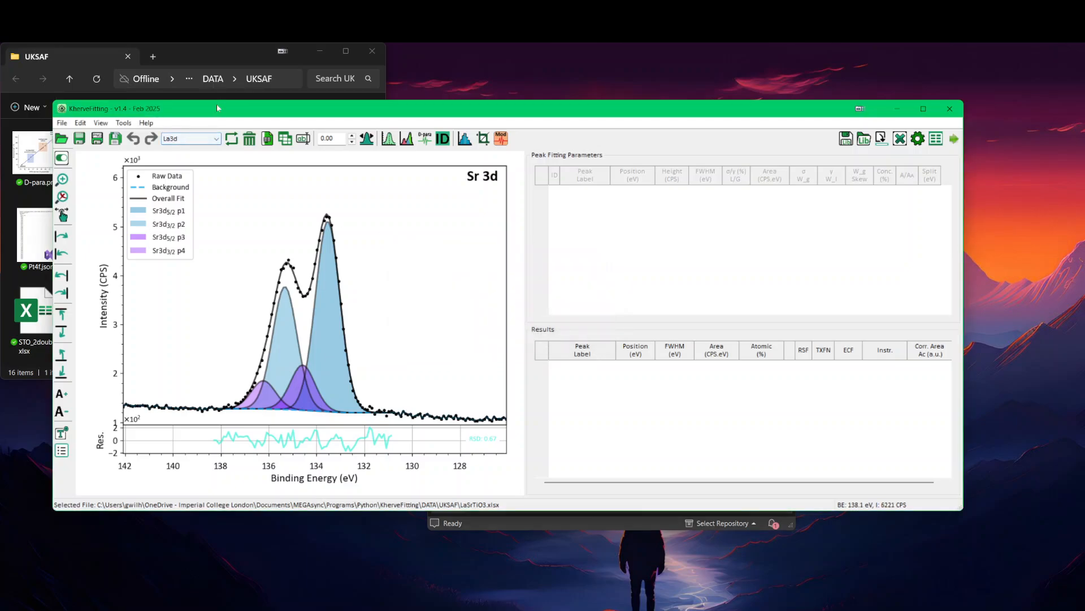
pyautogui.moveTo(216, 104); pyautogui.dragTo(216, 115)
pyautogui.click(189, 146)
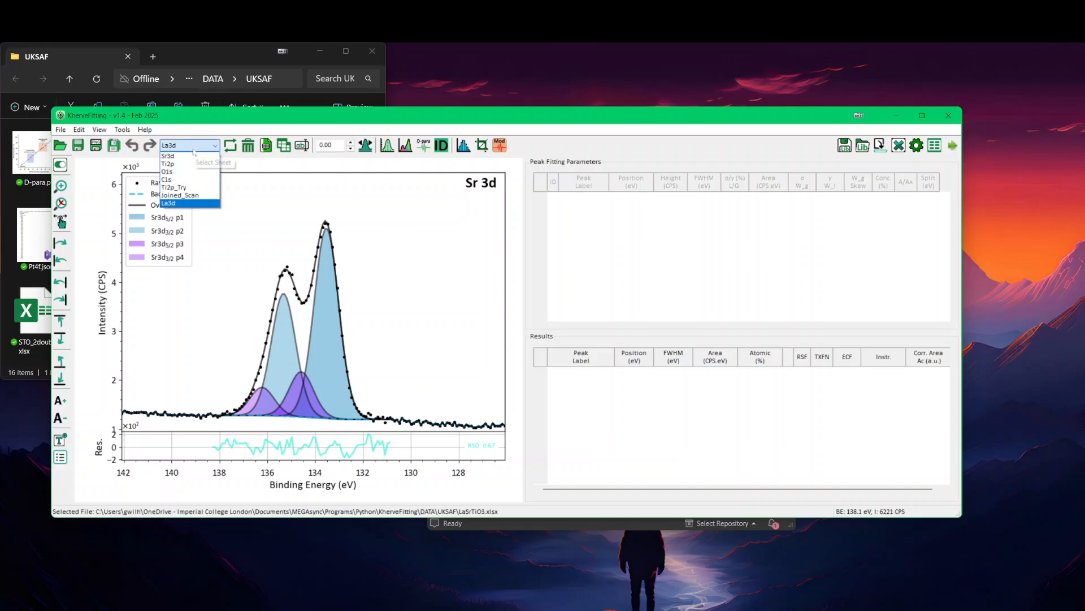
pyautogui.click(184, 159)
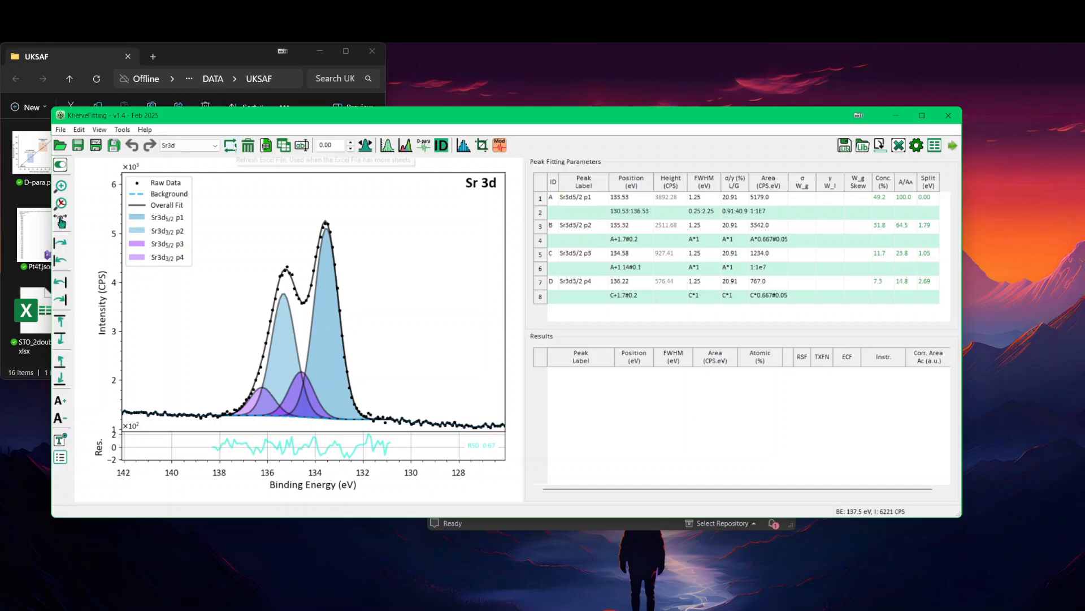
# Step: Refresh the sheet list from the Excel file and try to plot the La3d sheet
pyautogui.click(230, 145)
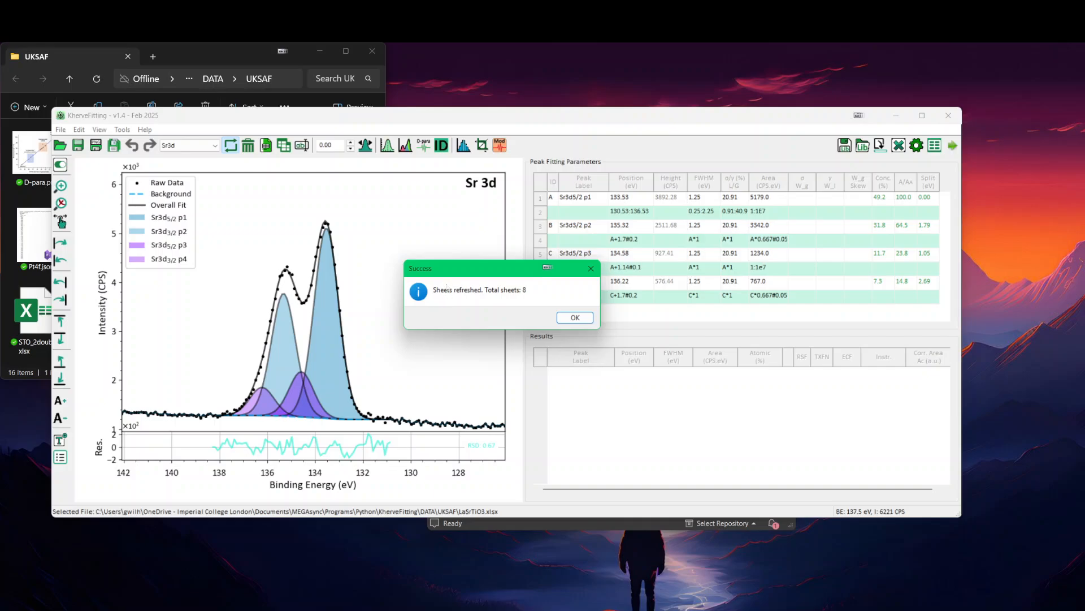
pyautogui.click(570, 319)
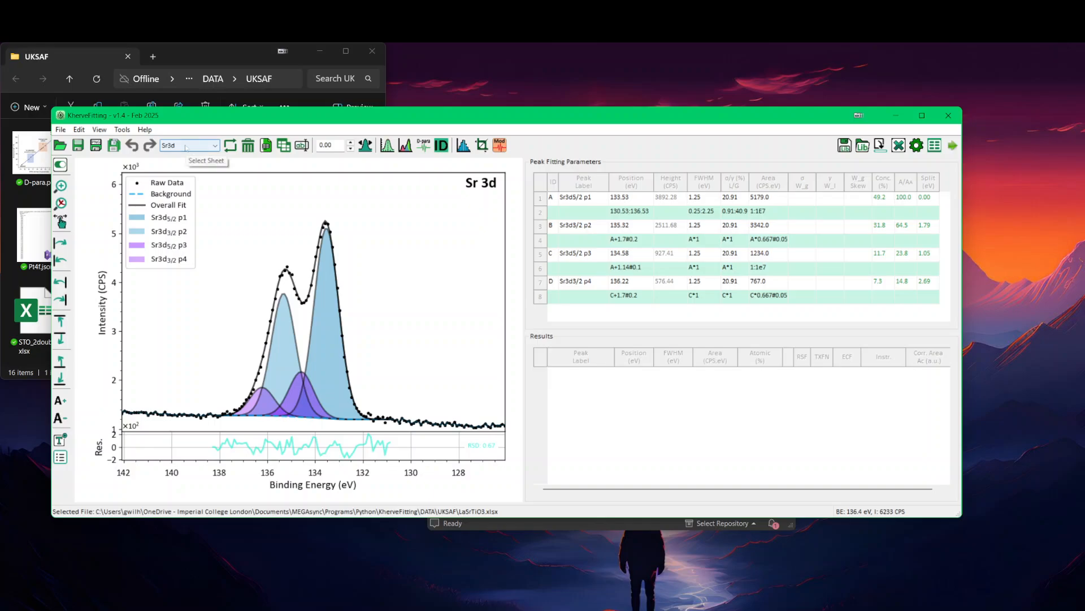
pyautogui.click(186, 146)
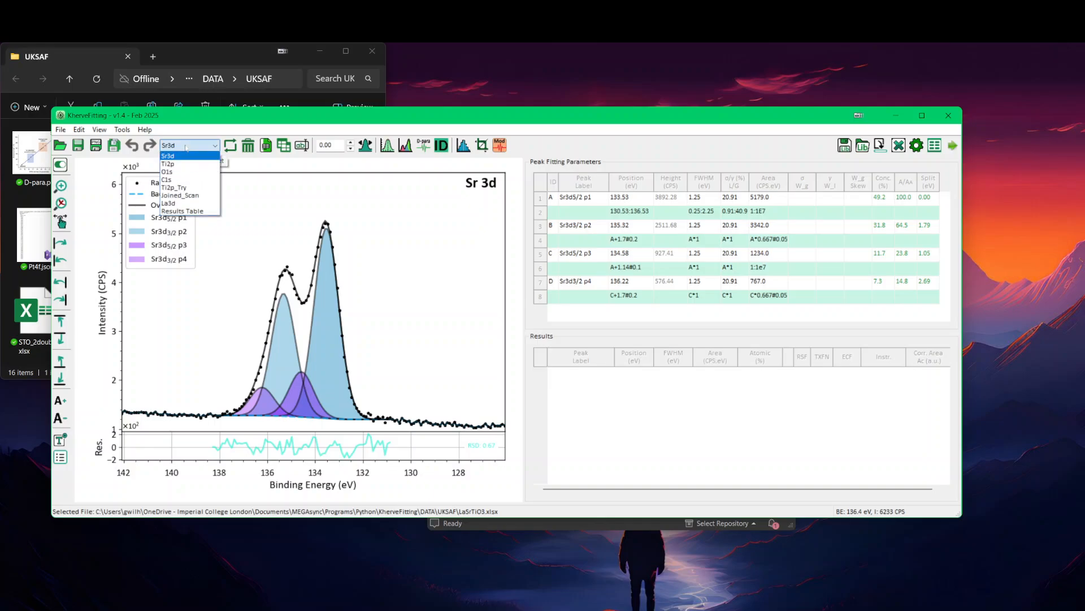
pyautogui.click(196, 204)
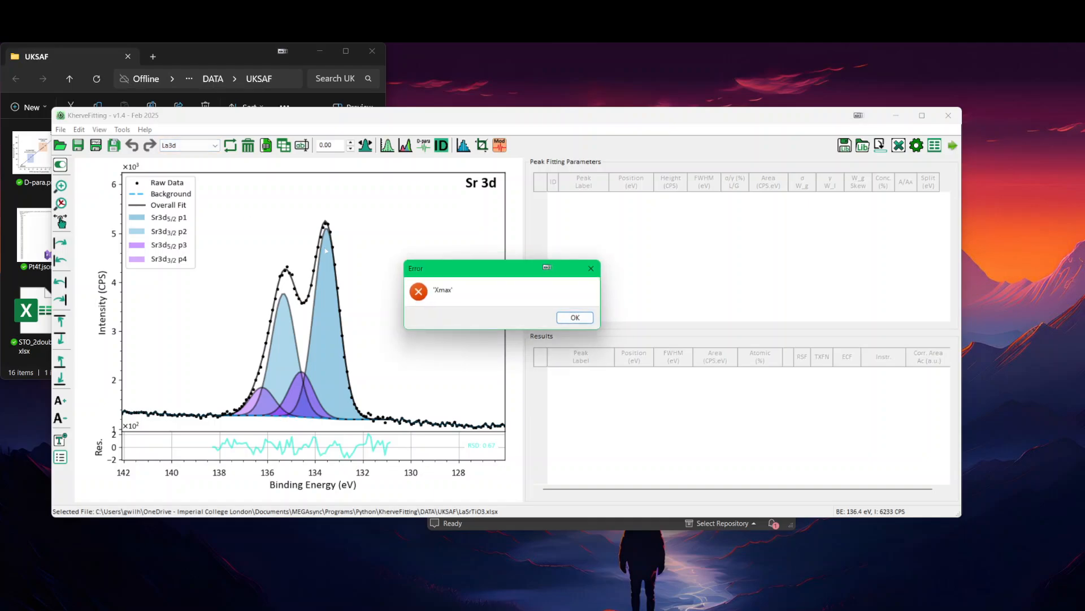
pyautogui.click(575, 318)
# Step: Load the recent file MCC-1300_Avantage_Kfitting.xlsx and switch back to LaSrTiO3.xlsx
pyautogui.click(61, 130)
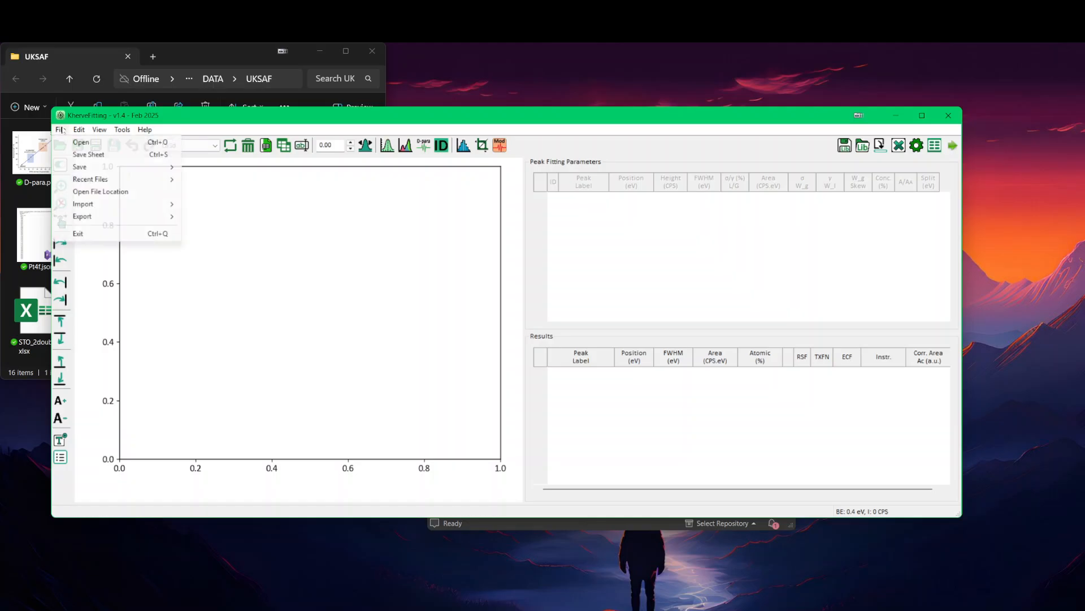
pyautogui.moveTo(91, 179)
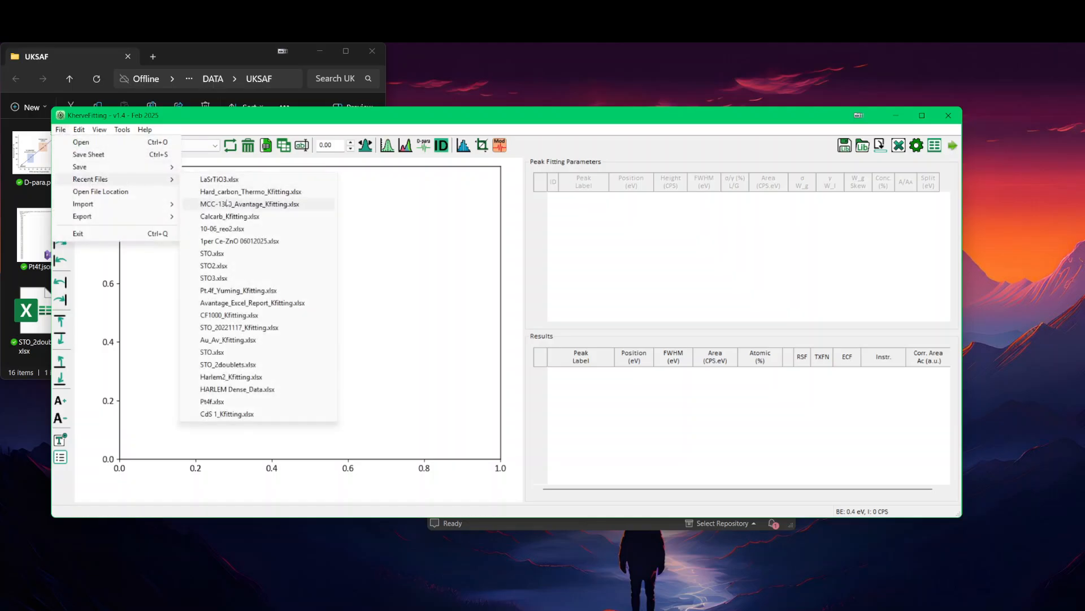
pyautogui.click(227, 203)
pyautogui.click(60, 130)
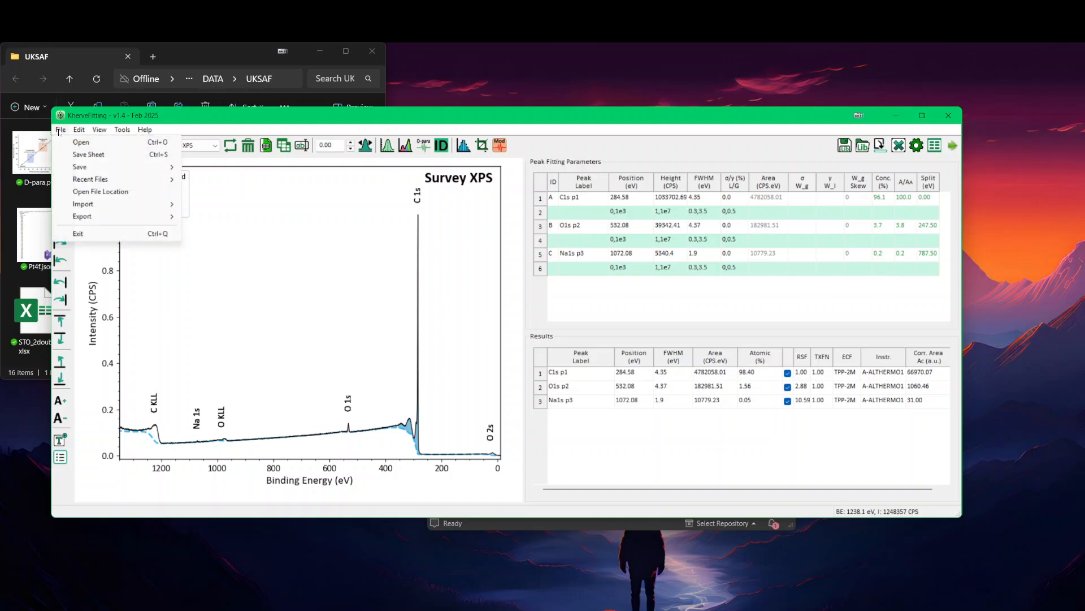
pyautogui.moveTo(90, 179)
pyautogui.click(213, 191)
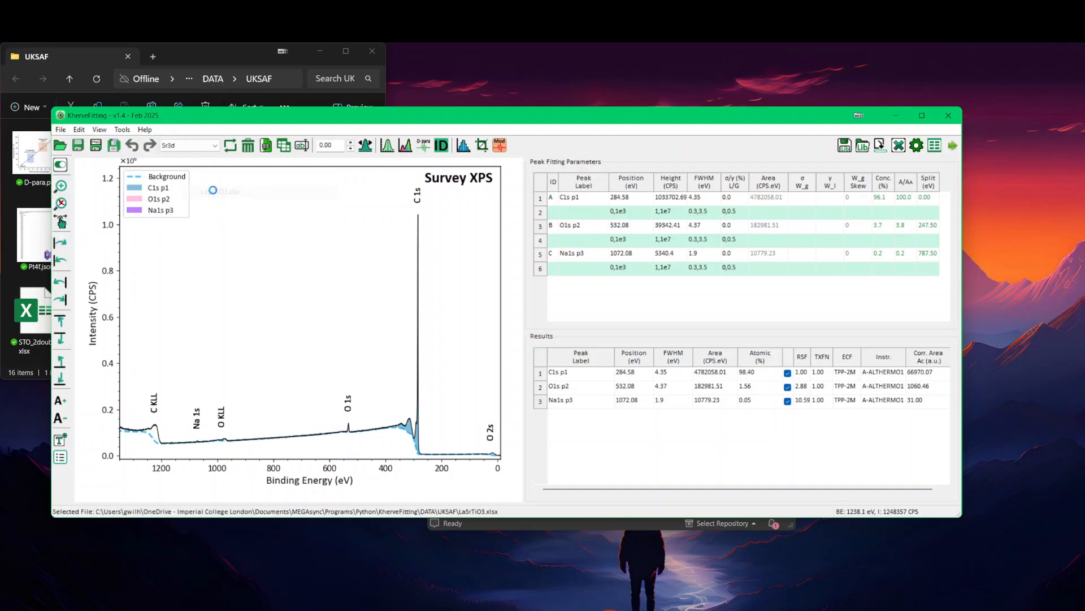
# Step: Try to display the La3d sheet of the reloaded file and close KherveFitting
pyautogui.click(210, 146)
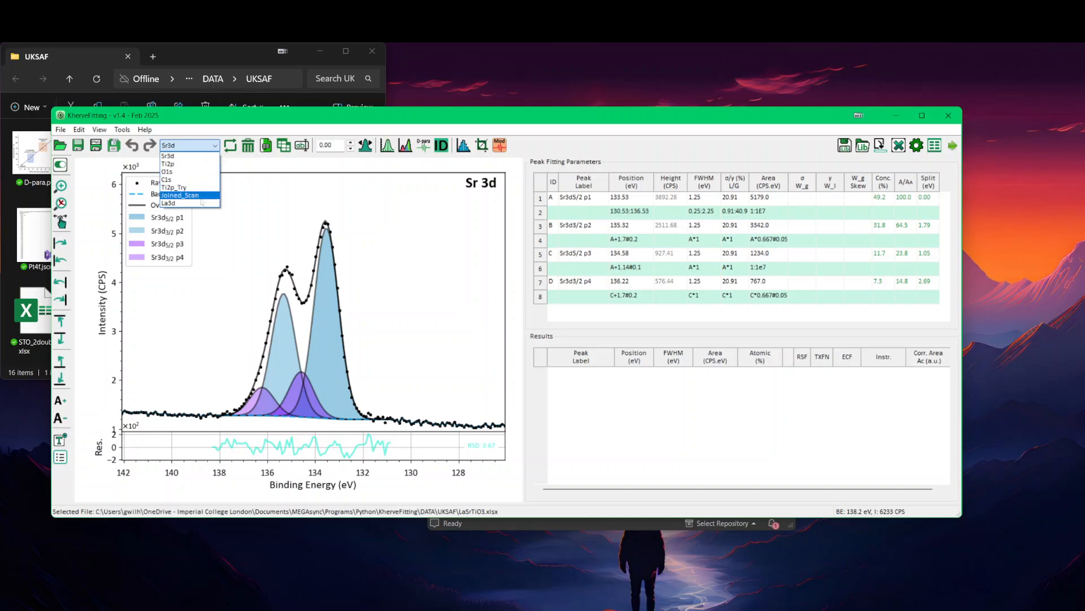
pyautogui.click(202, 203)
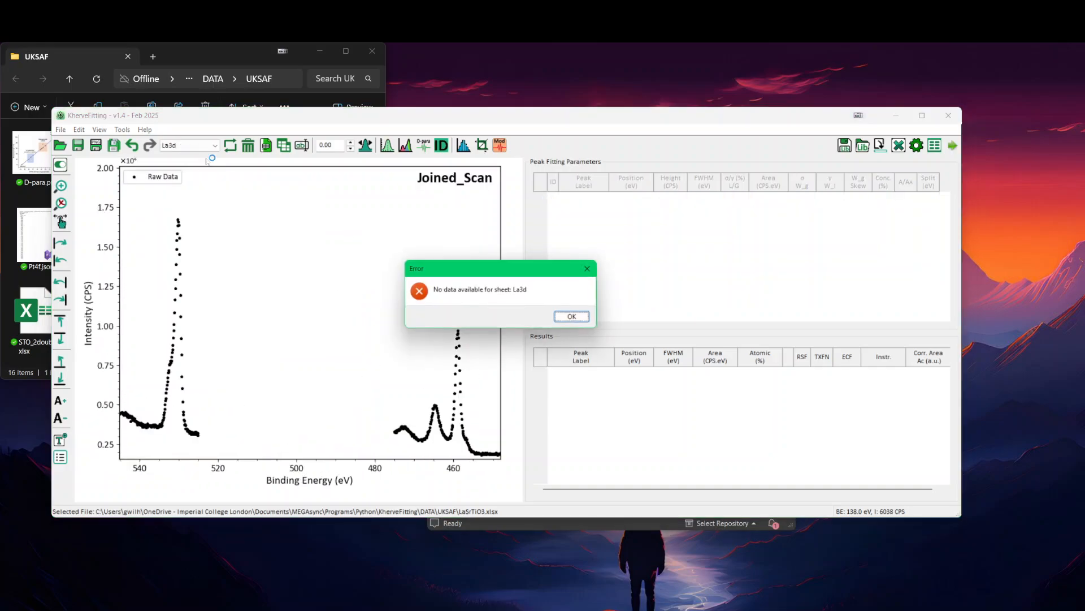
pyautogui.click(575, 318)
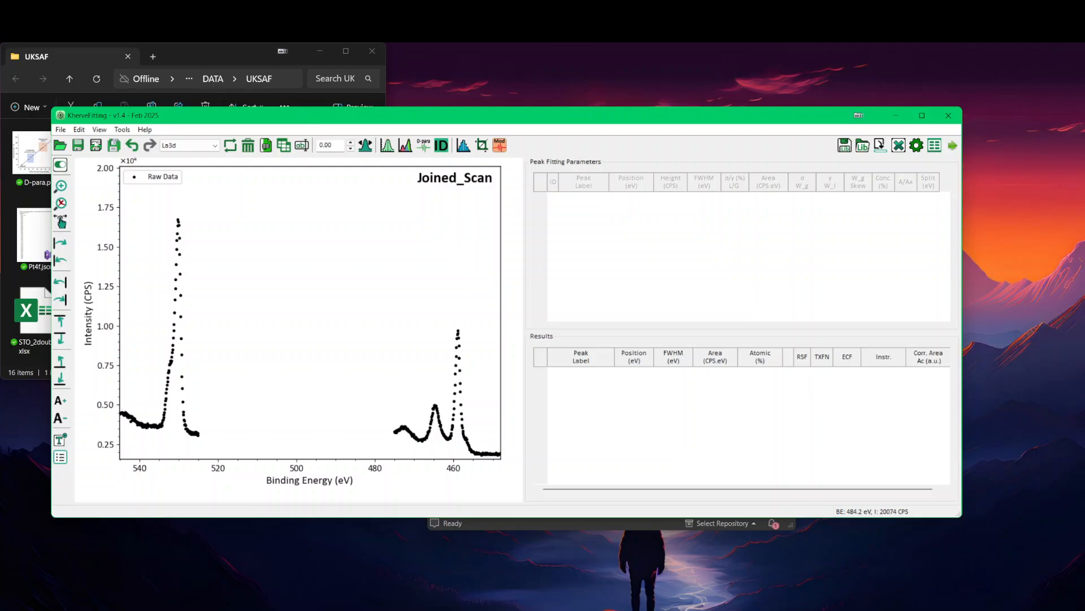
pyautogui.click(938, 115)
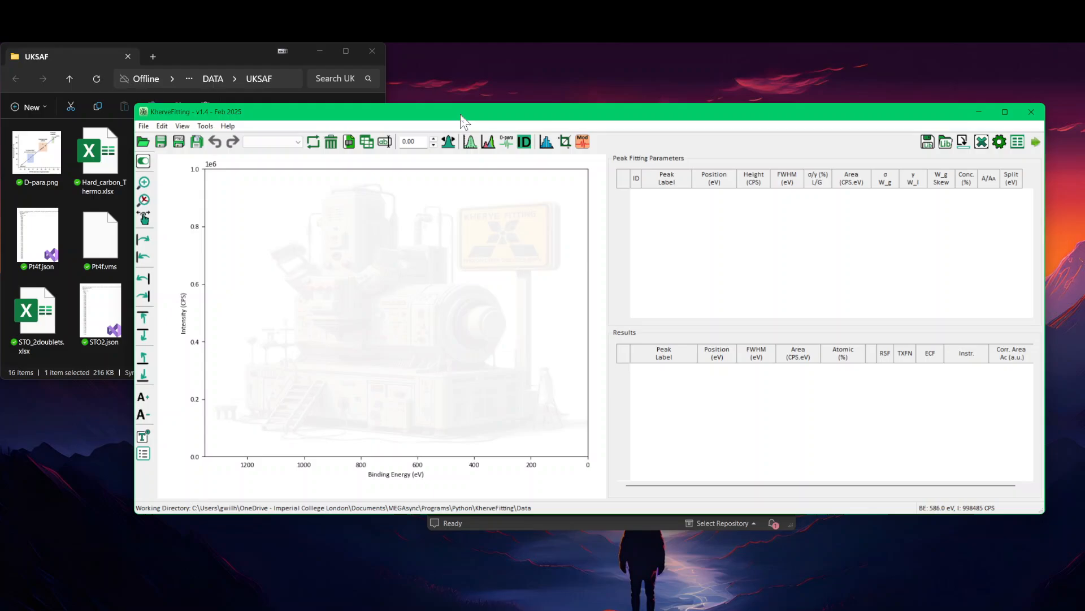
# Step: Reopen LaSrTiO3.xlsx from the recent files in the restarted KherveFitting
pyautogui.moveTo(461, 117); pyautogui.dragTo(368, 84)
pyautogui.click(56, 95)
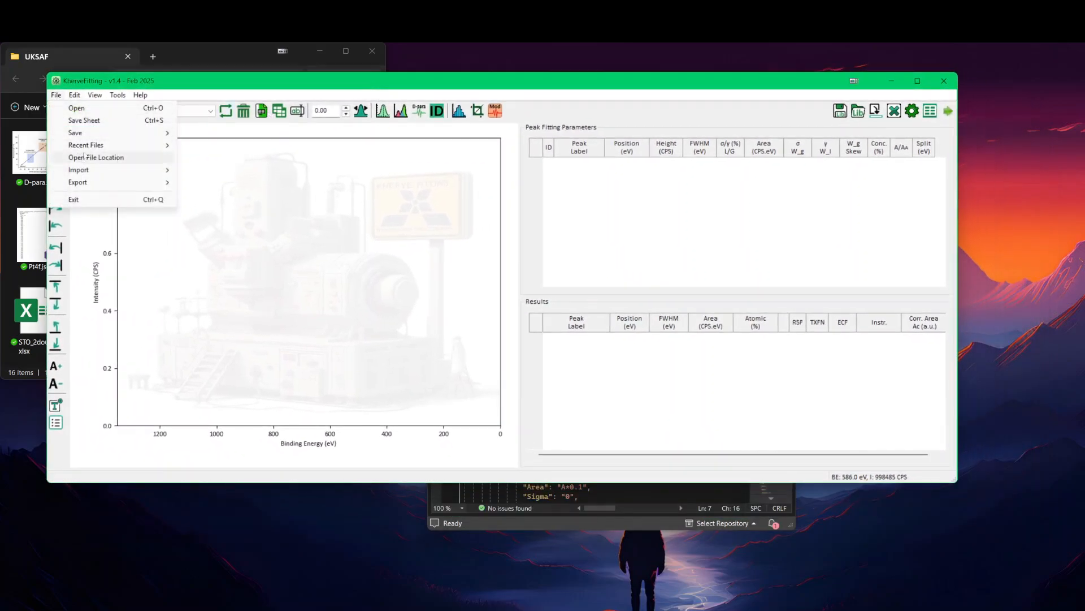
pyautogui.moveTo(101, 145)
pyautogui.click(215, 145)
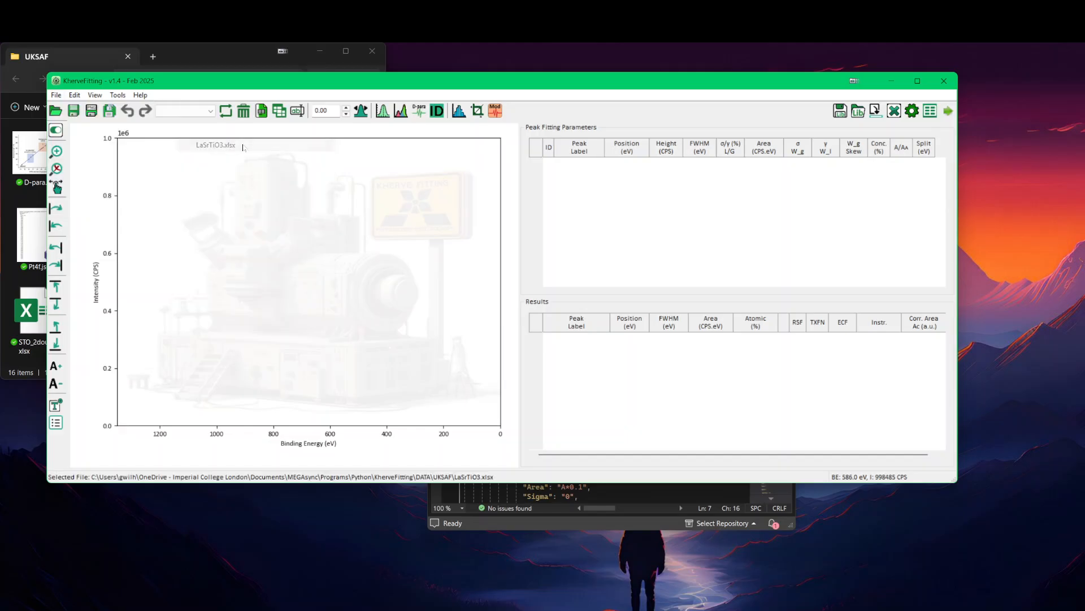
# Step: Select the La3d sheet and refresh the Excel sheets to plot its data
pyautogui.click(186, 111)
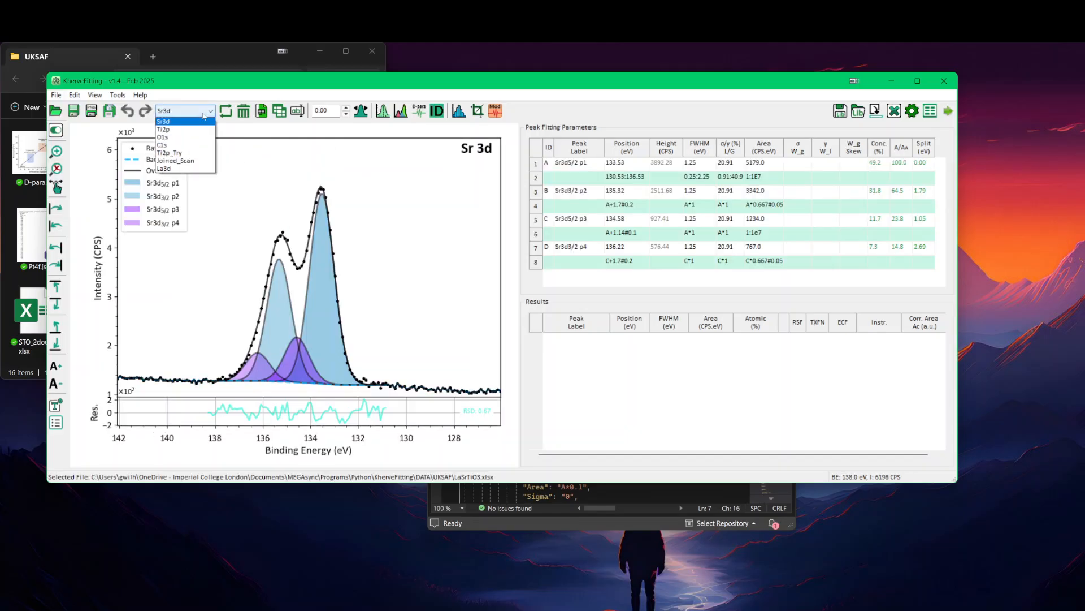
pyautogui.click(180, 168)
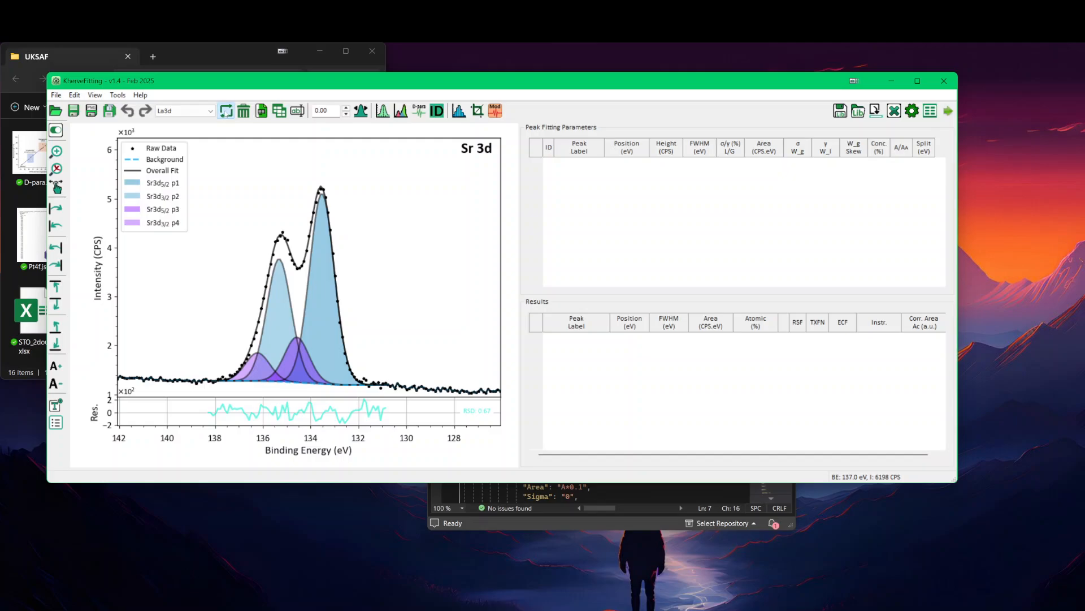
pyautogui.click(226, 111)
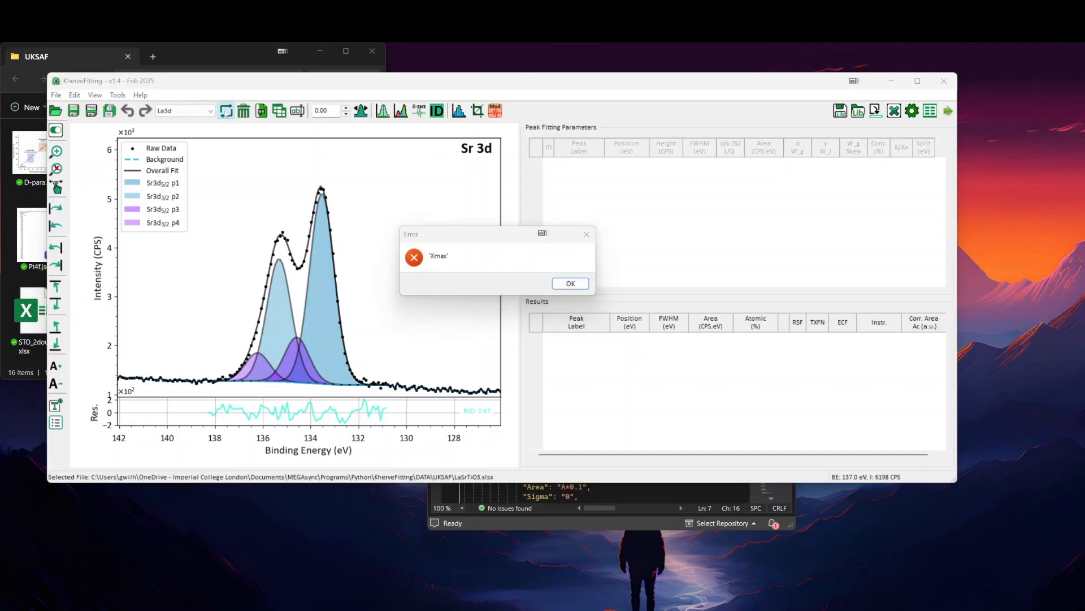
pyautogui.click(568, 284)
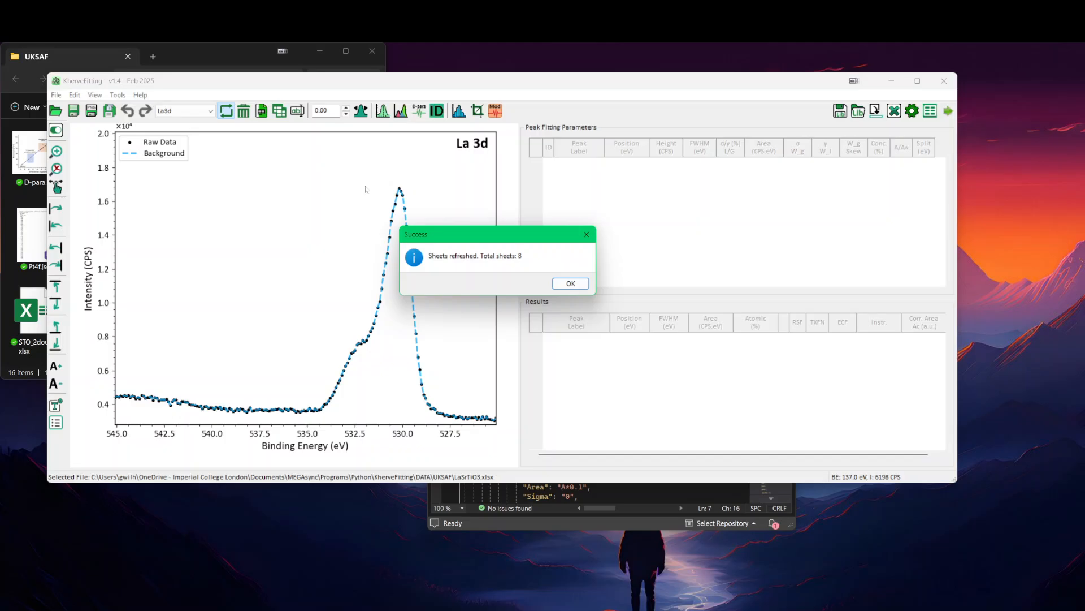
# Step: Close the refresh message, display the Sr3d sheet's fitted spectrum and return to the La3d sheet
pyautogui.click(570, 283)
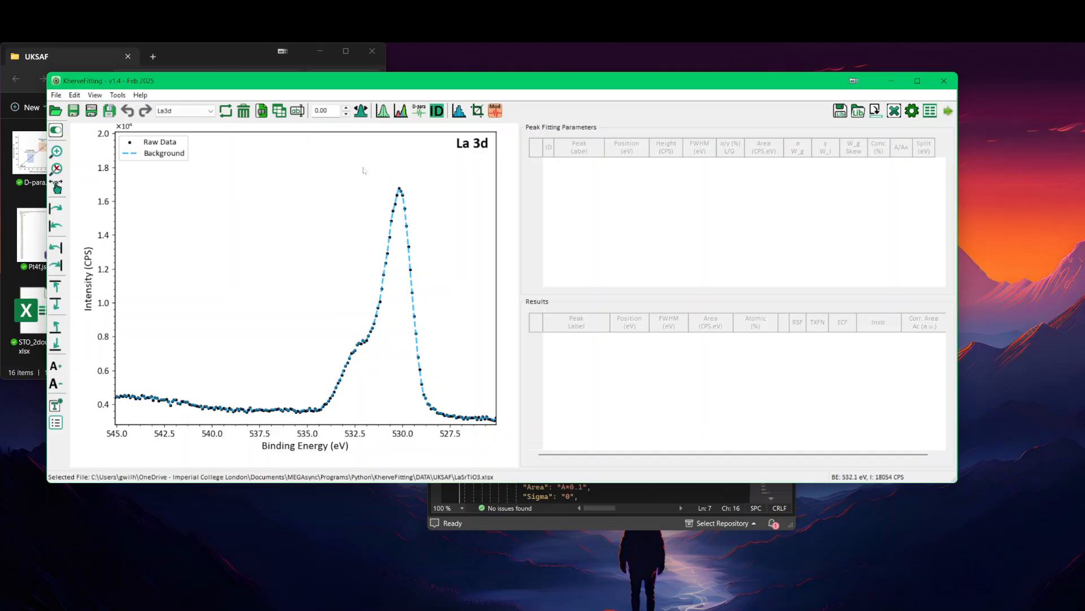
pyautogui.click(190, 112)
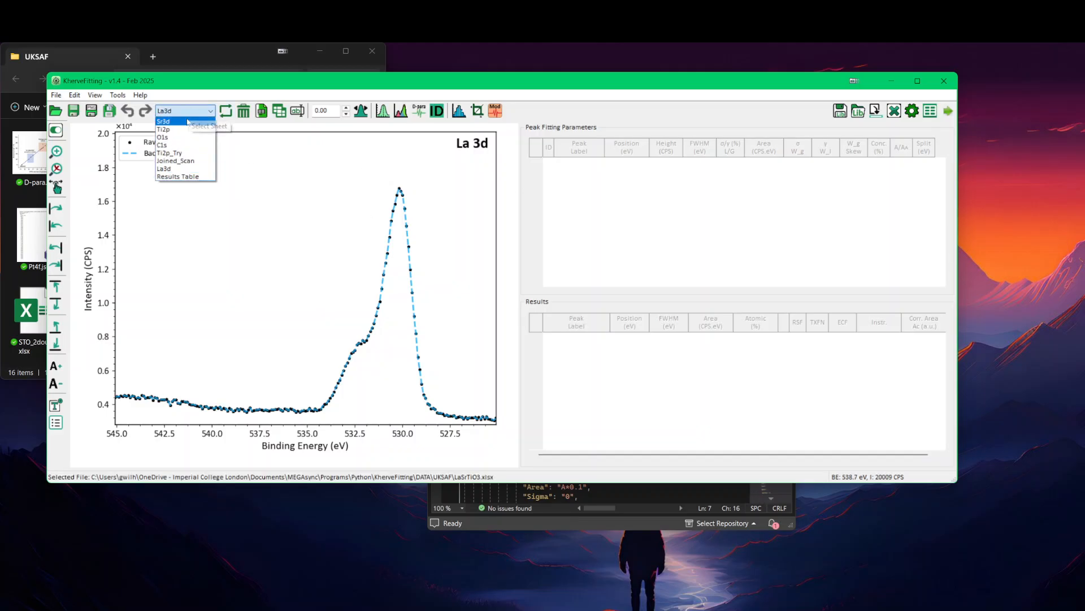
pyautogui.click(189, 123)
pyautogui.click(186, 113)
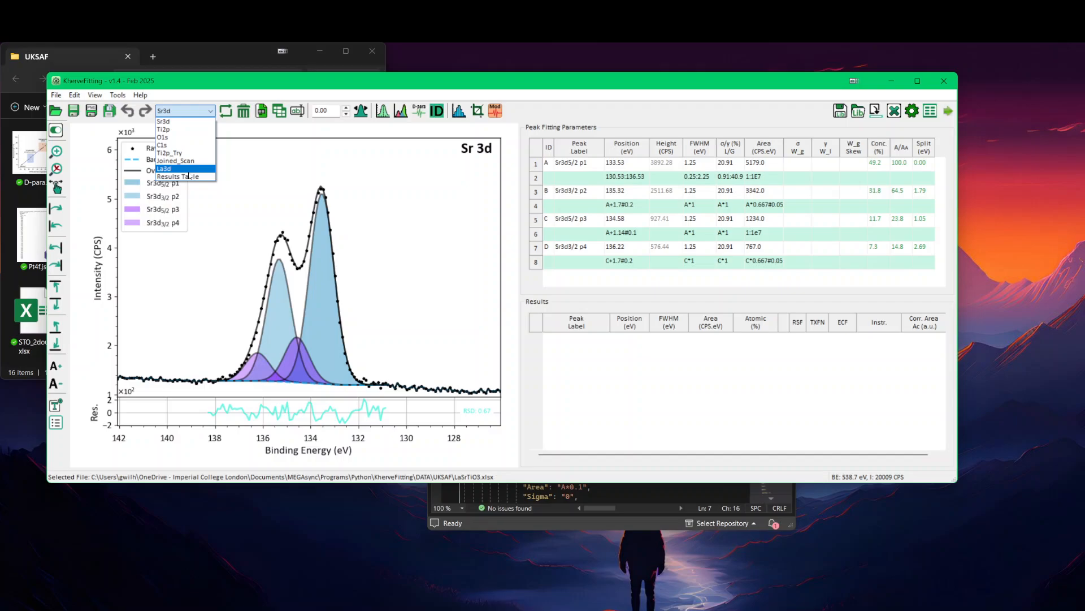
pyautogui.click(188, 168)
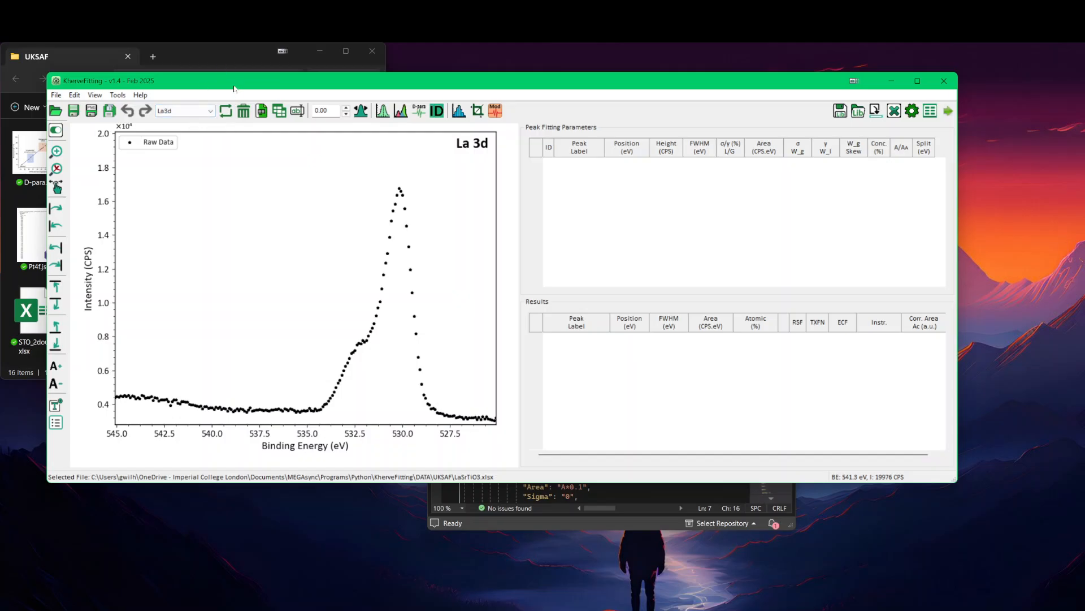
pyautogui.moveTo(234, 89)
pyautogui.mouseDown()
pyautogui.moveTo(216, 90)
pyautogui.moveTo(225, 91)
pyautogui.mouseUp()
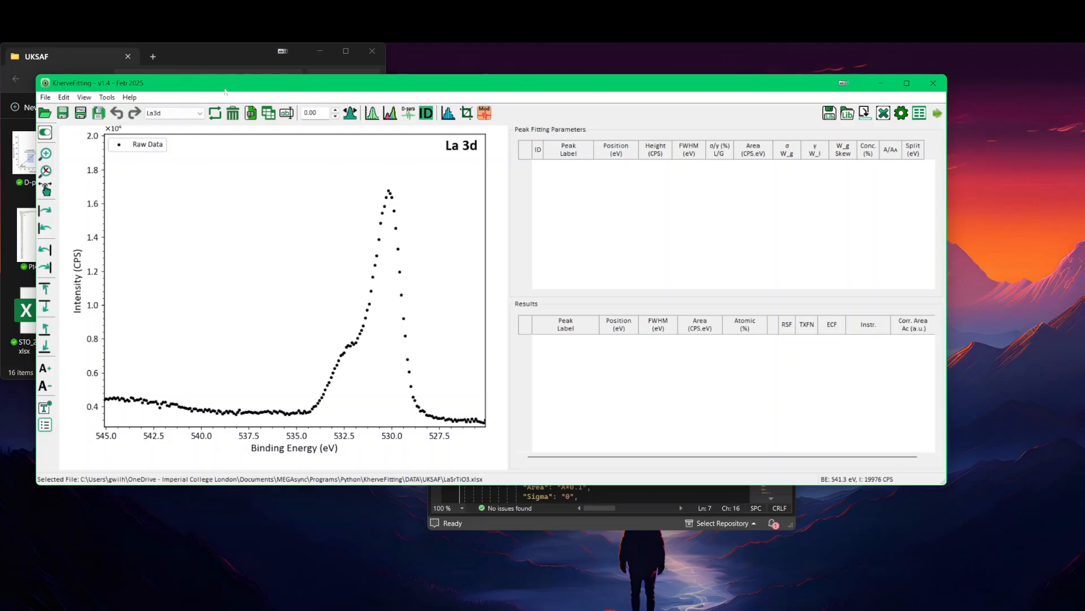
# Step: Display the Joined_Scan sheet, return to La3d and view the list of available sheets
pyautogui.click(192, 114)
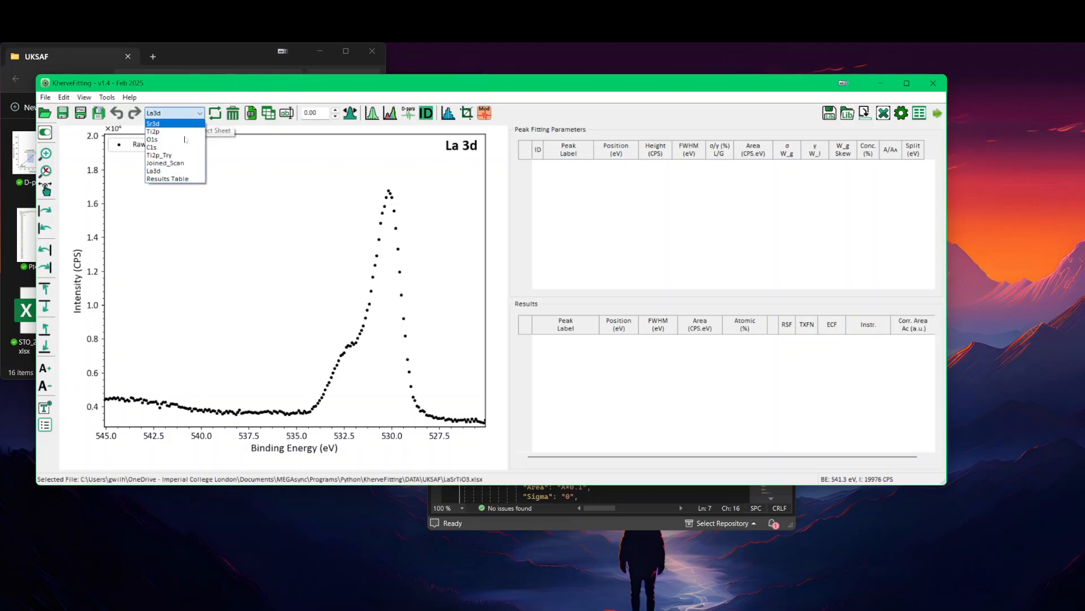
pyautogui.click(179, 164)
pyautogui.click(175, 113)
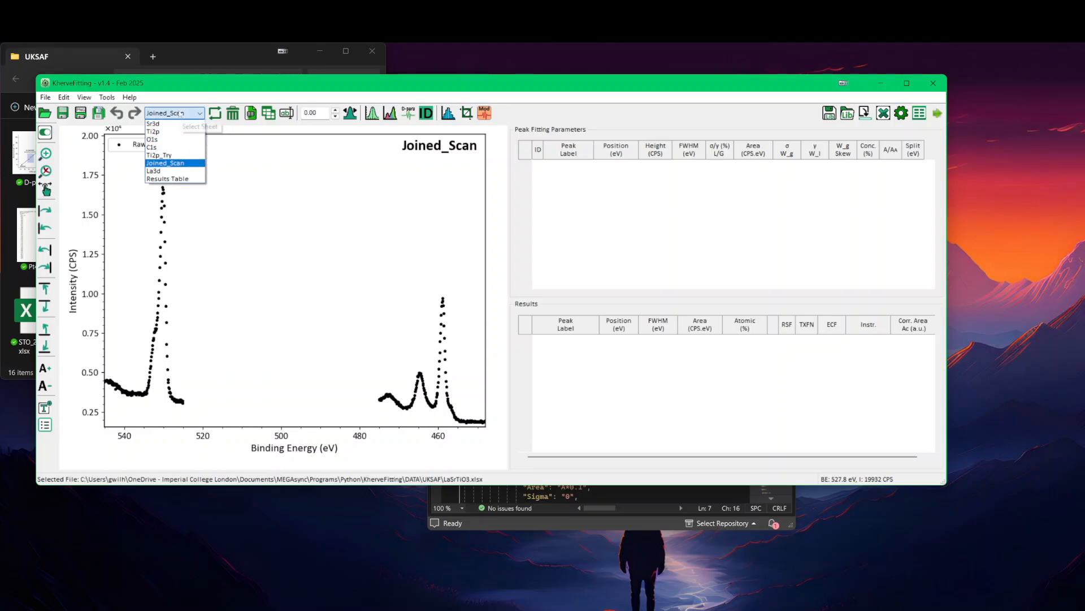
pyautogui.click(175, 171)
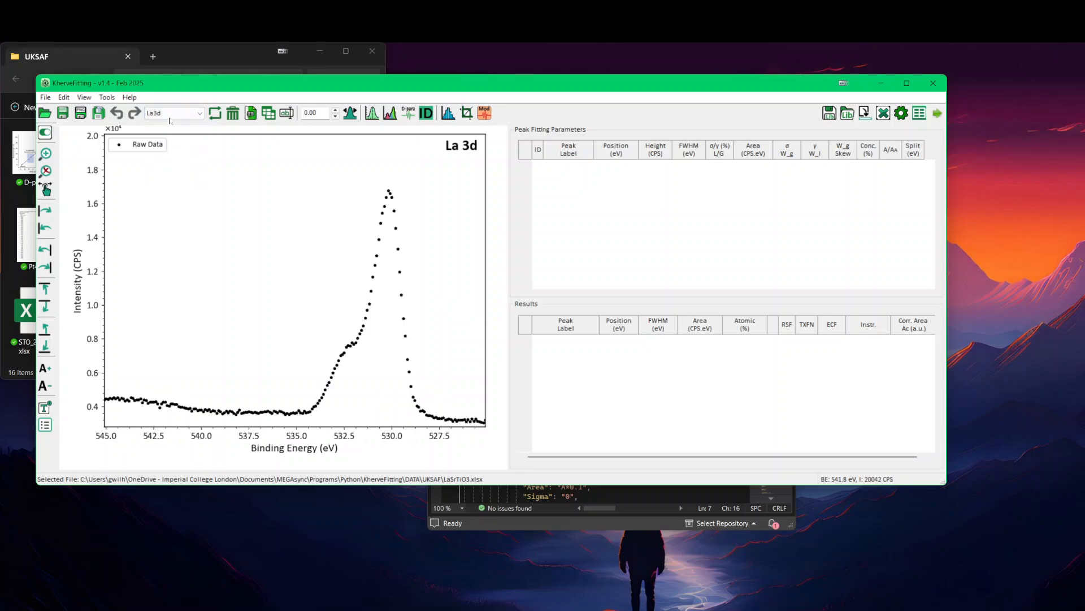
pyautogui.click(170, 116)
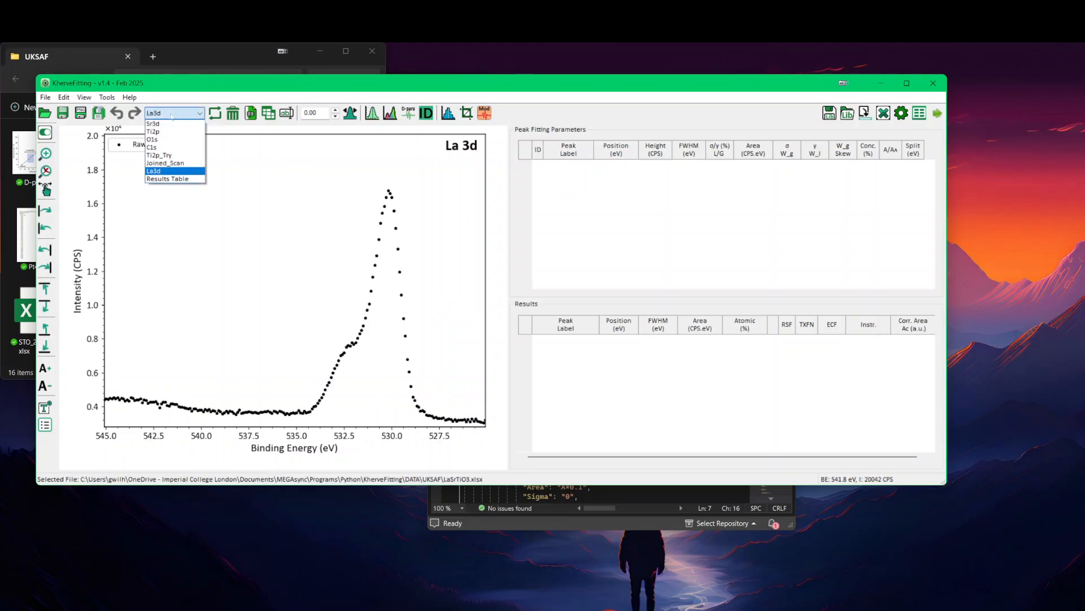
pyautogui.click(183, 221)
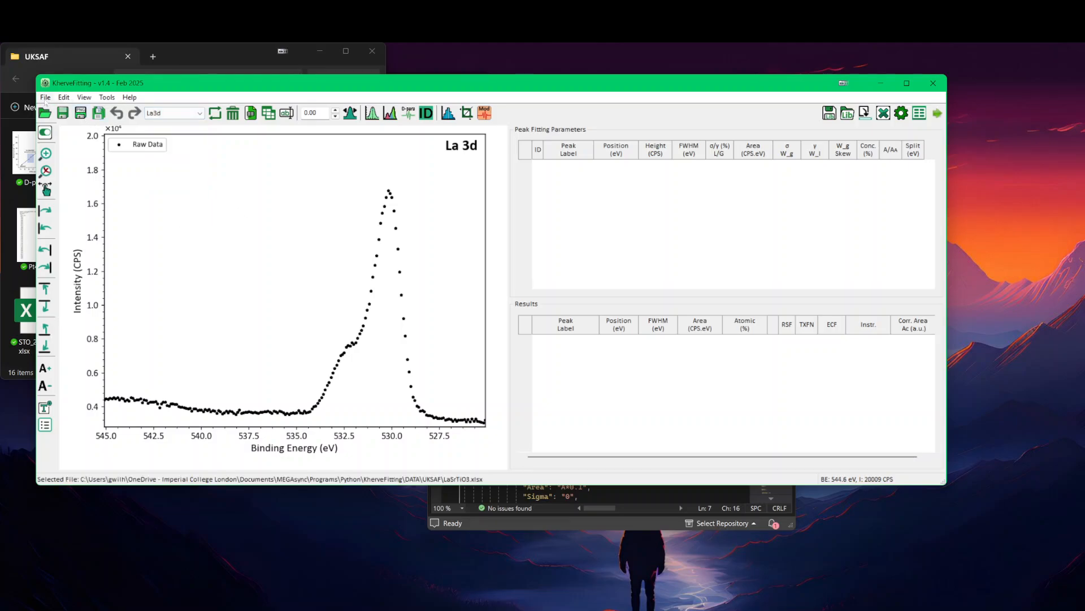
# Step: Try to reload LaSrTiO3.xlsx from the recent files
pyautogui.click(63, 113)
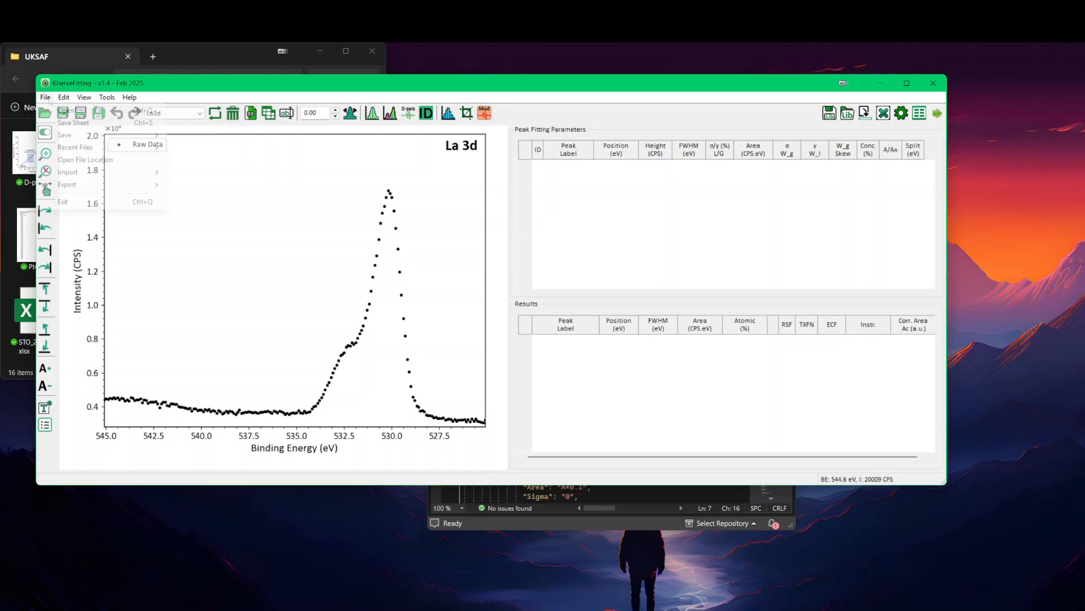
pyautogui.click(45, 97)
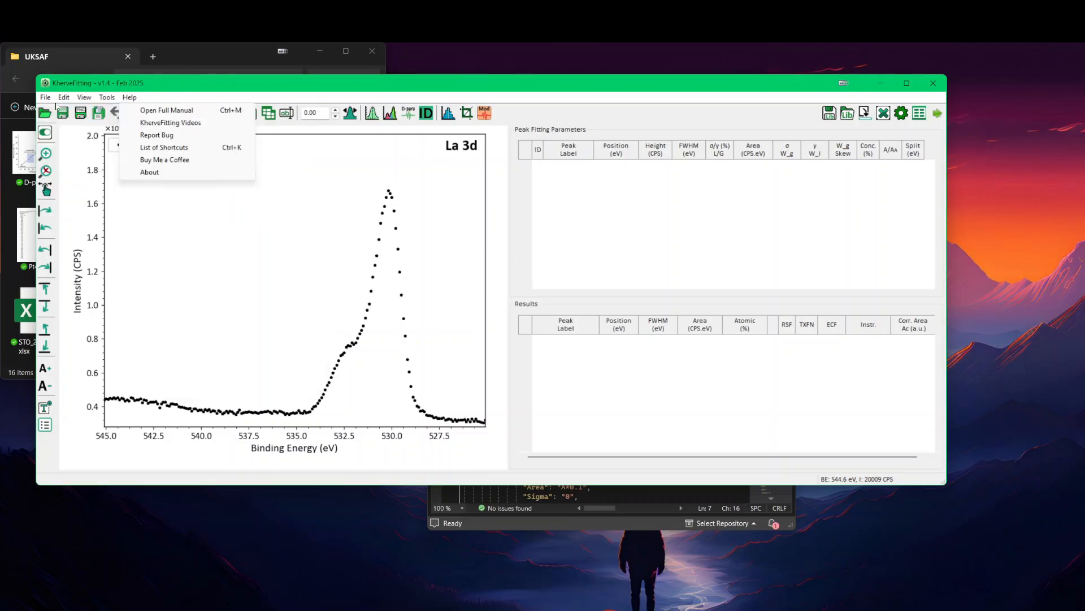
pyautogui.moveTo(113, 147)
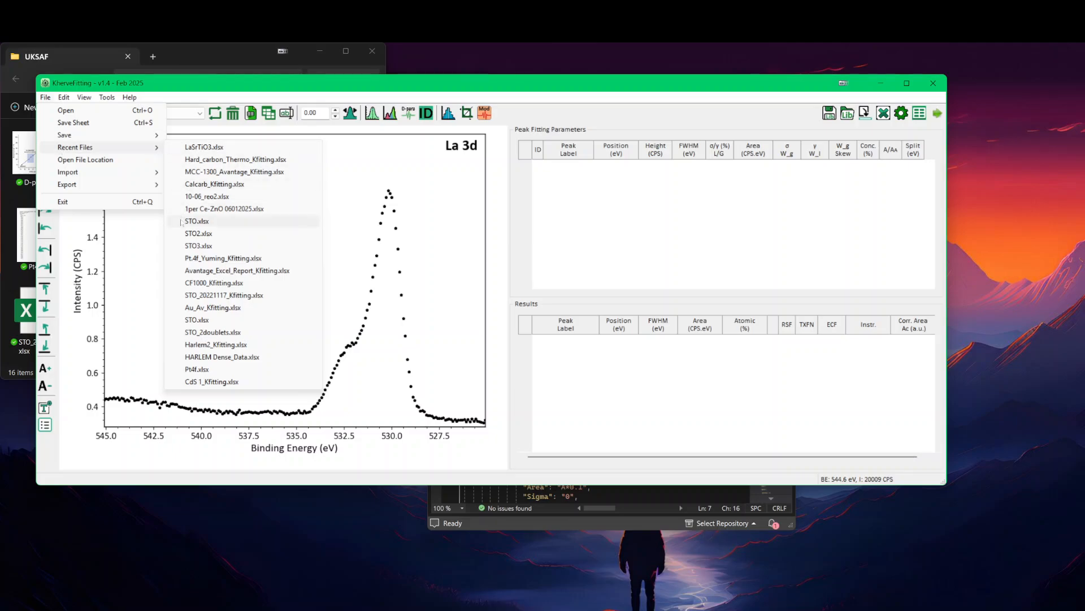
pyautogui.click(204, 147)
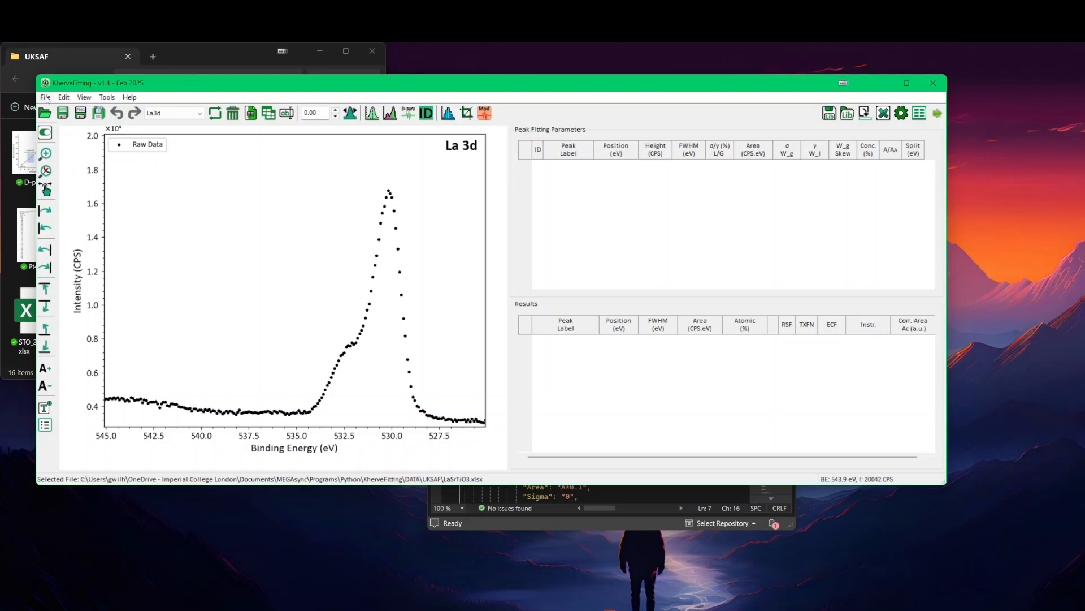
# Step: Load MCC-1300_Avantage_Kfitting.xlsx from the recent files, and reopen LaSrTiO3.xlsx the same way
pyautogui.click(45, 98)
pyautogui.moveTo(138, 148)
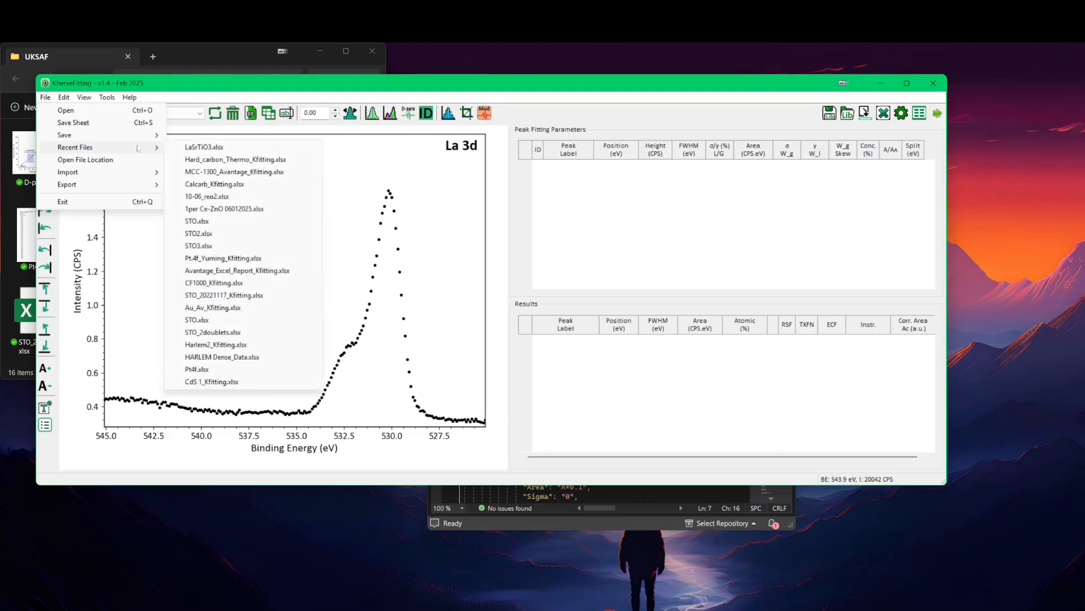
pyautogui.click(210, 172)
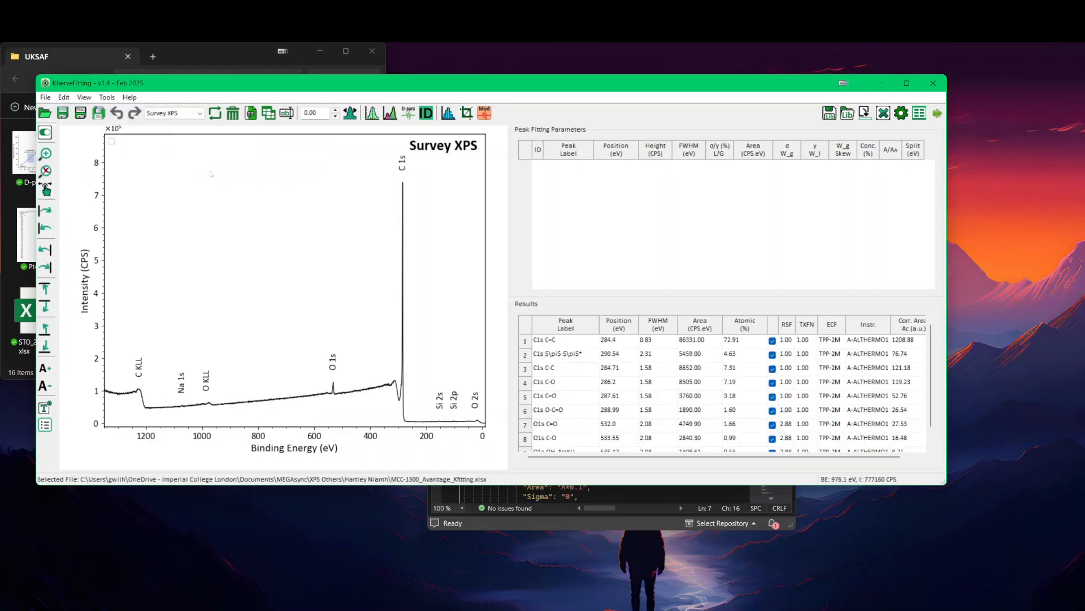
pyautogui.click(45, 97)
pyautogui.moveTo(66, 139)
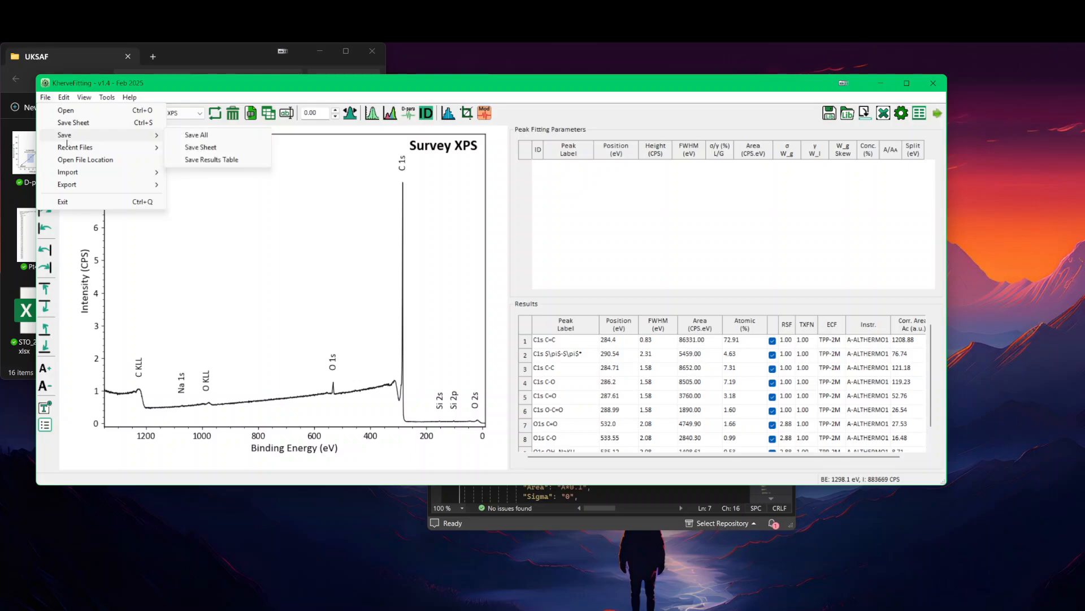
pyautogui.click(214, 160)
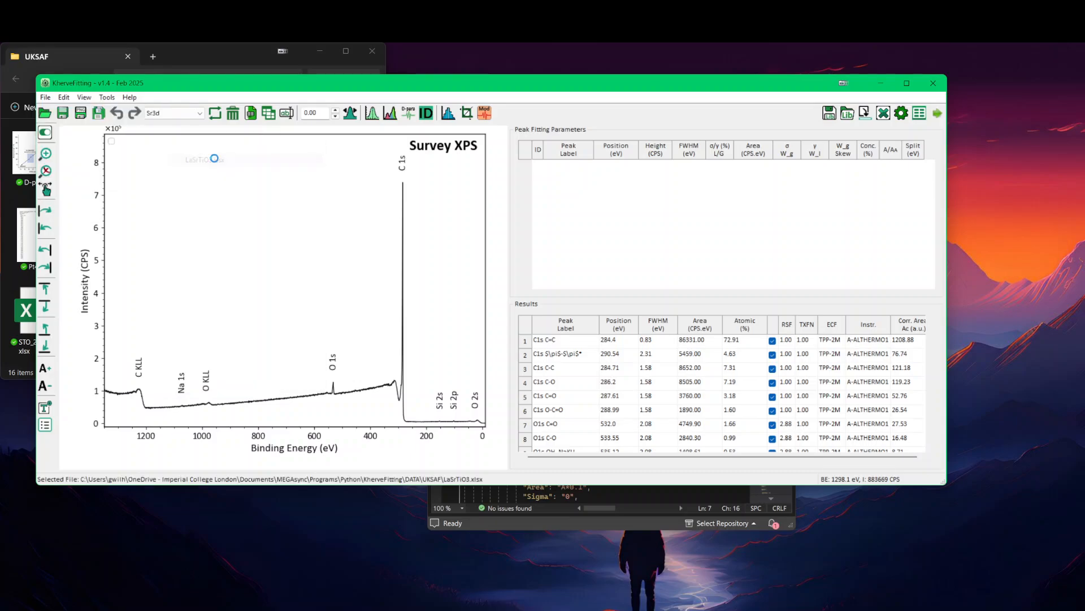
# Step: Display the La3d sheet of the reopened LaSrTiO3.xlsx
pyautogui.click(181, 115)
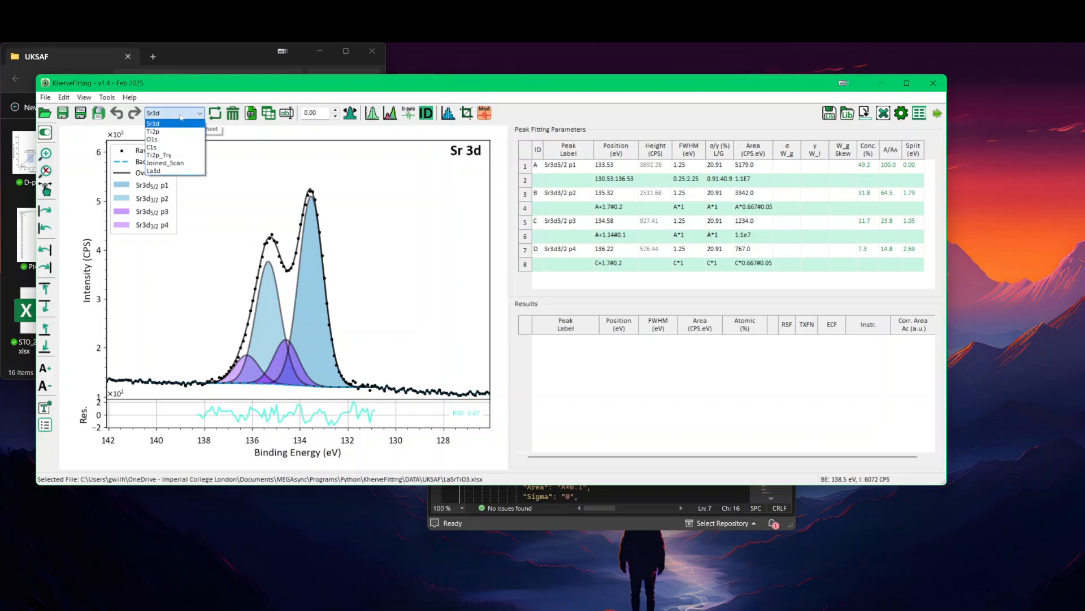
pyautogui.click(179, 171)
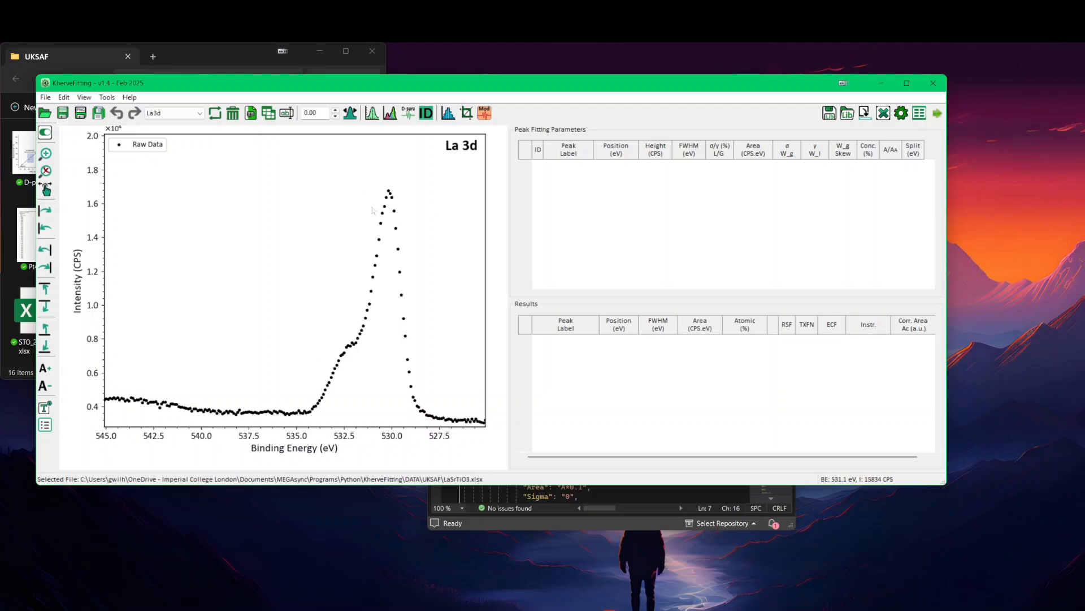
pyautogui.moveTo(305, 90); pyautogui.dragTo(324, 94)
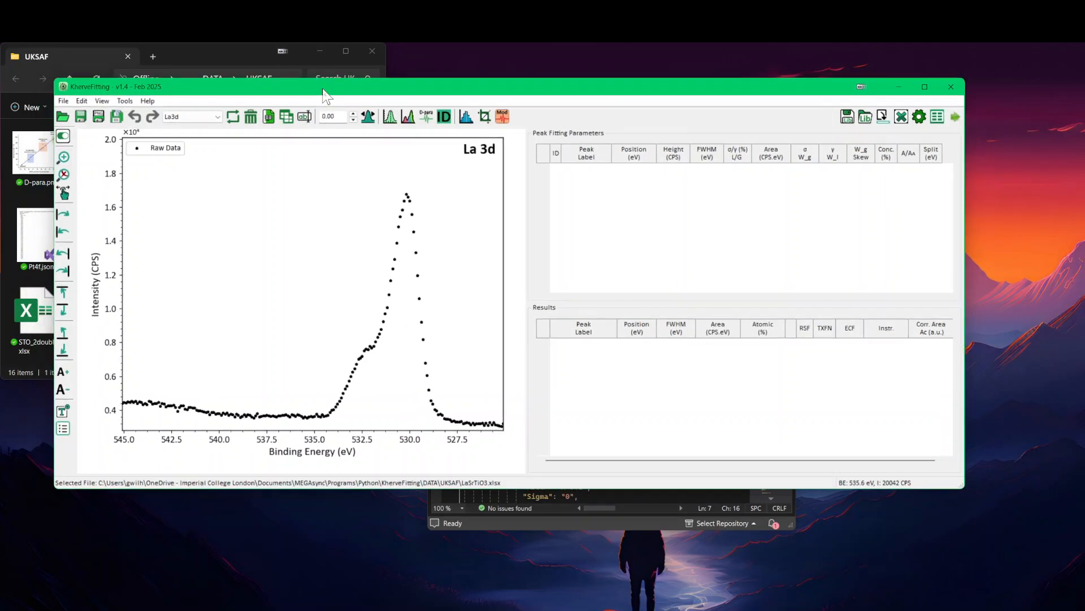